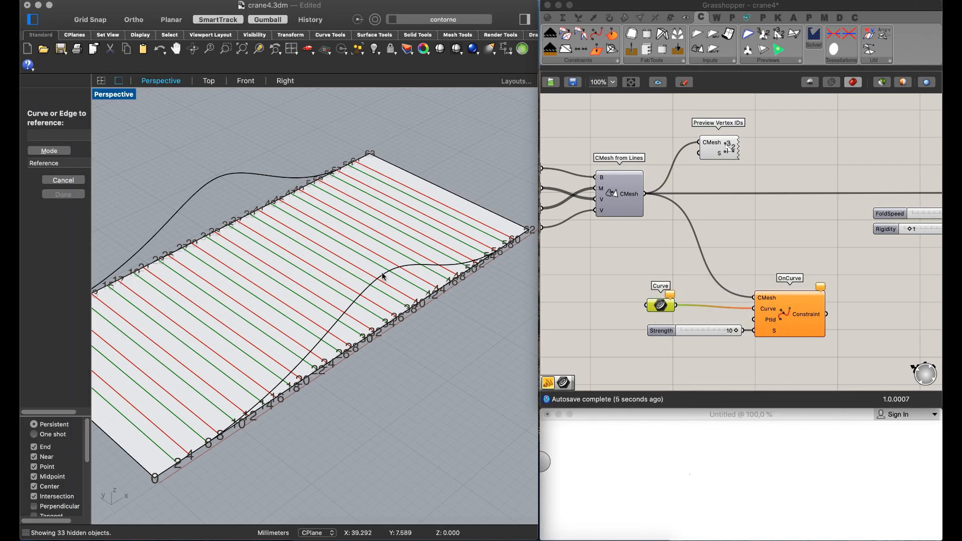
# Arrange the Curve parameter and the Strength slider beside the OnCurve component.
pyautogui.moveTo(709, 331); pyautogui.dragTo(708, 342)
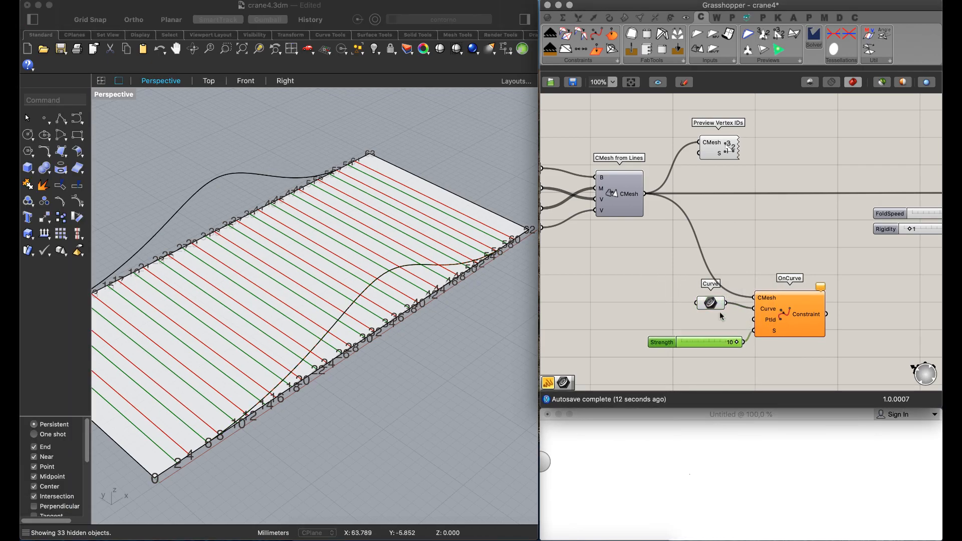
pyautogui.moveTo(720, 333); pyautogui.dragTo(726, 314, button='right')
# Hide all the drawn geometry in the Rhino viewport, leaving only the Grasshopper preview, and collapse the command sidebar.
pyautogui.click(475, 132)
pyautogui.press('super+a')
pyautogui.click(373, 51)
pyautogui.click(727, 241)
pyautogui.moveTo(679, 236); pyautogui.dragTo(706, 234, button='right')
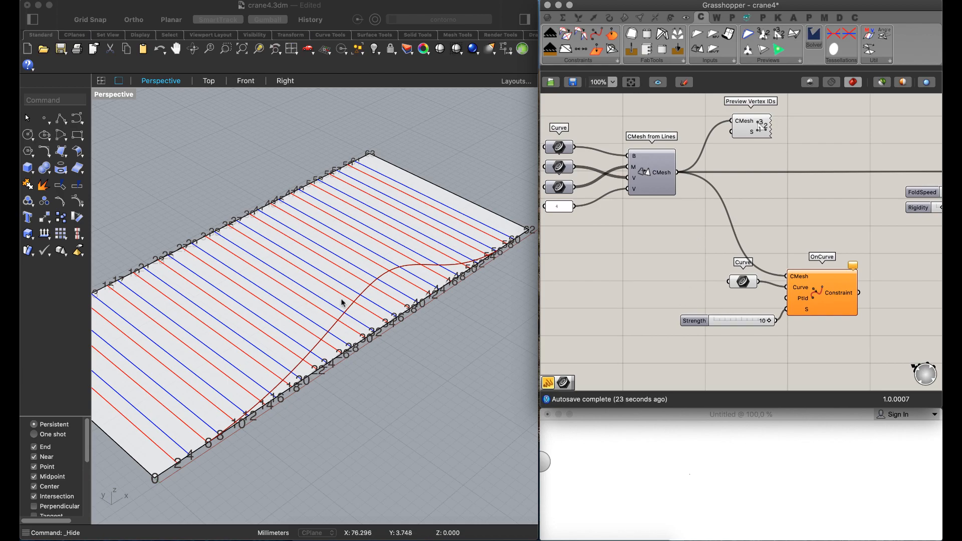
pyautogui.click(32, 19)
pyautogui.moveTo(323, 244); pyautogui.dragTo(353, 224, button='right')
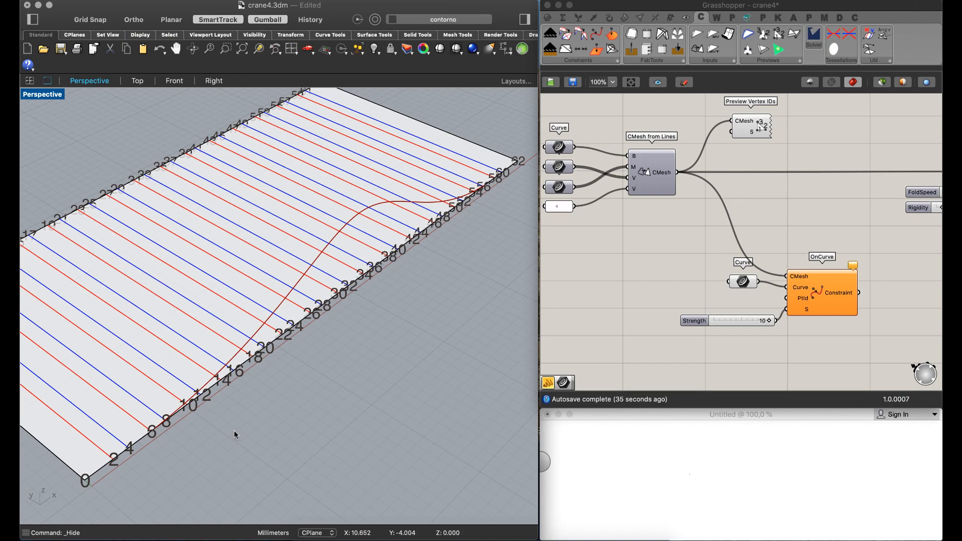
# Add an empty text panel beside the Curve parameter and open it for editing, checking the vertex numbers along the mesh edge.
pyautogui.doubleClick(630, 287)
pyautogui.write('"')
pyautogui.press('Return')
pyautogui.doubleClick(635, 281)
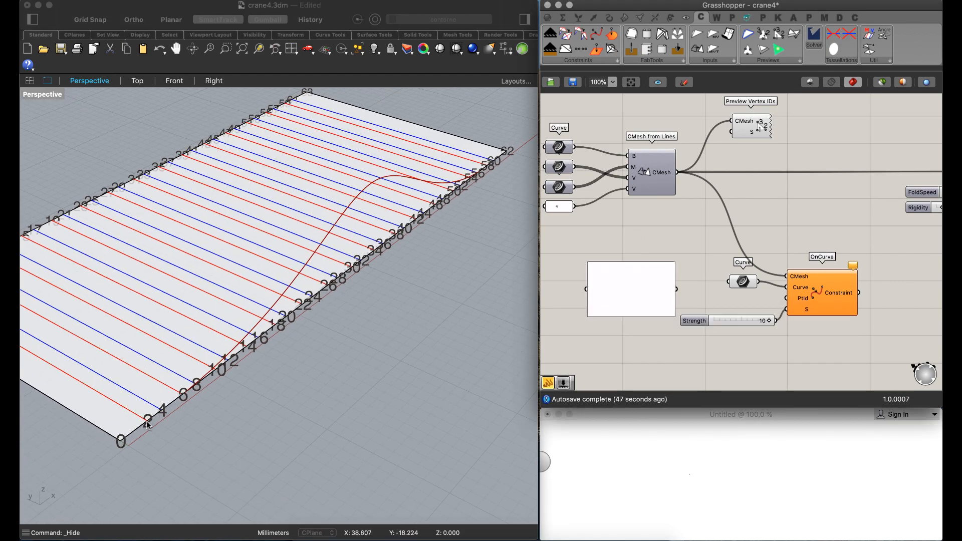
pyautogui.moveTo(146, 423); pyautogui.dragTo(150, 428, button='right')
pyautogui.moveTo(190, 464); pyautogui.dragTo(173, 458, button='right')
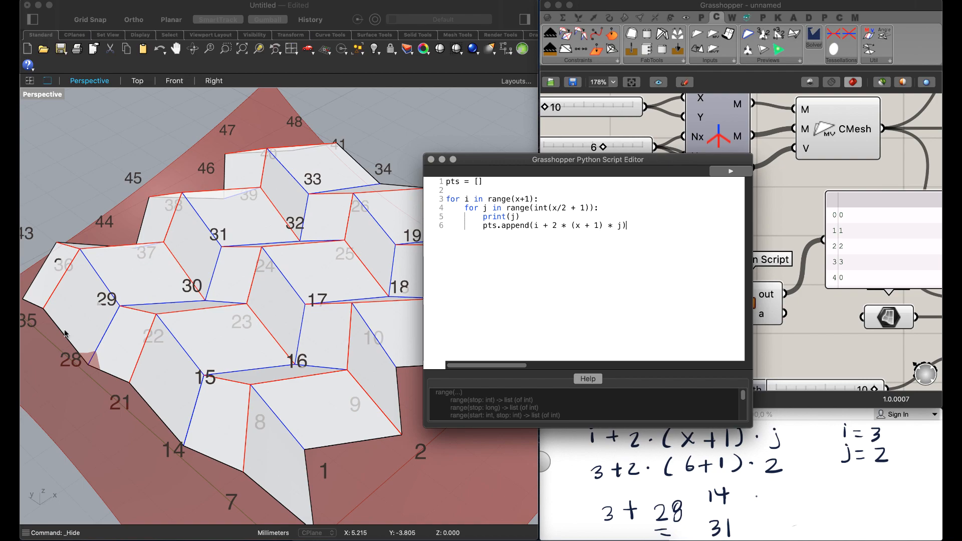
# Rename output a of the GhPython Script component as puntos.
pyautogui.moveTo(606, 160); pyautogui.dragTo(362, 132)
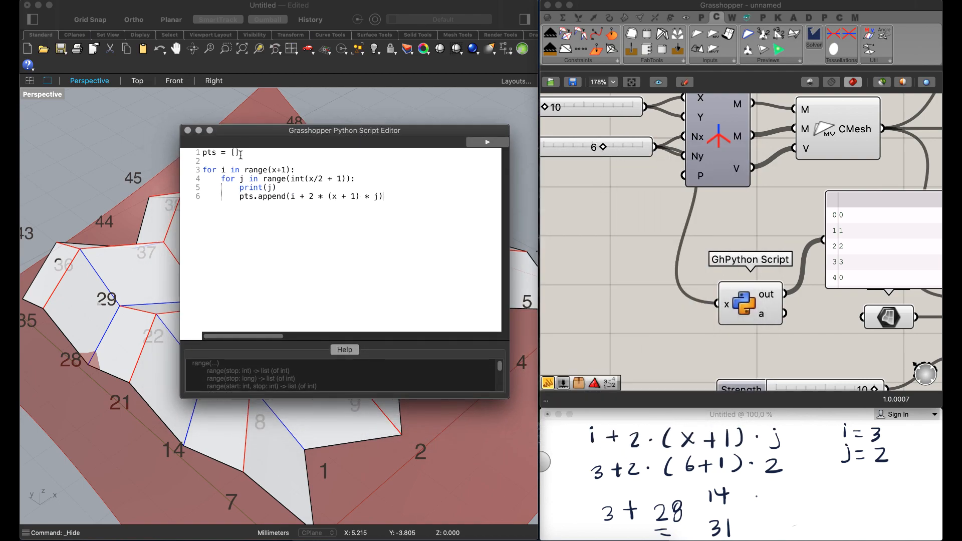
pyautogui.click(188, 130)
pyautogui.doubleClick(750, 306)
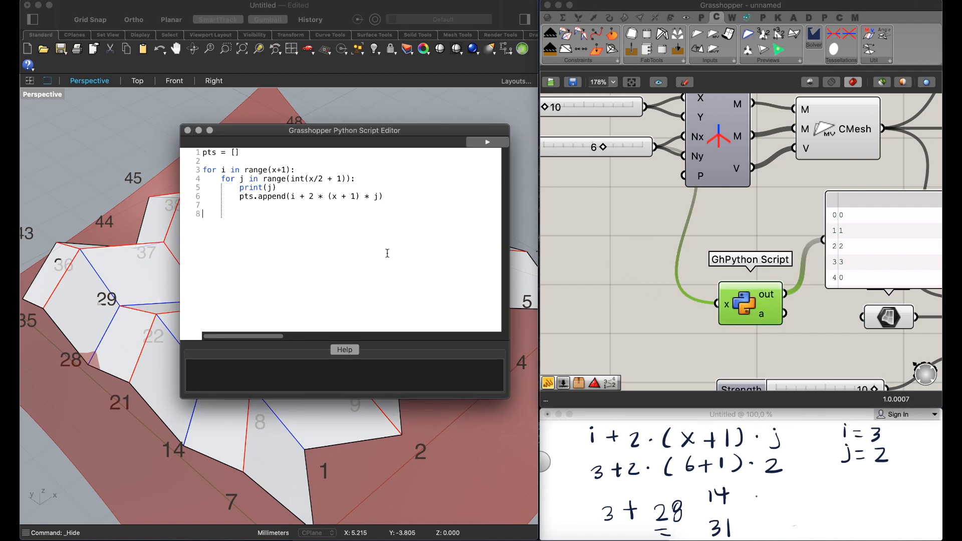
pyautogui.rightClick(770, 319)
pyautogui.write('puntos')
pyautogui.press('Return')
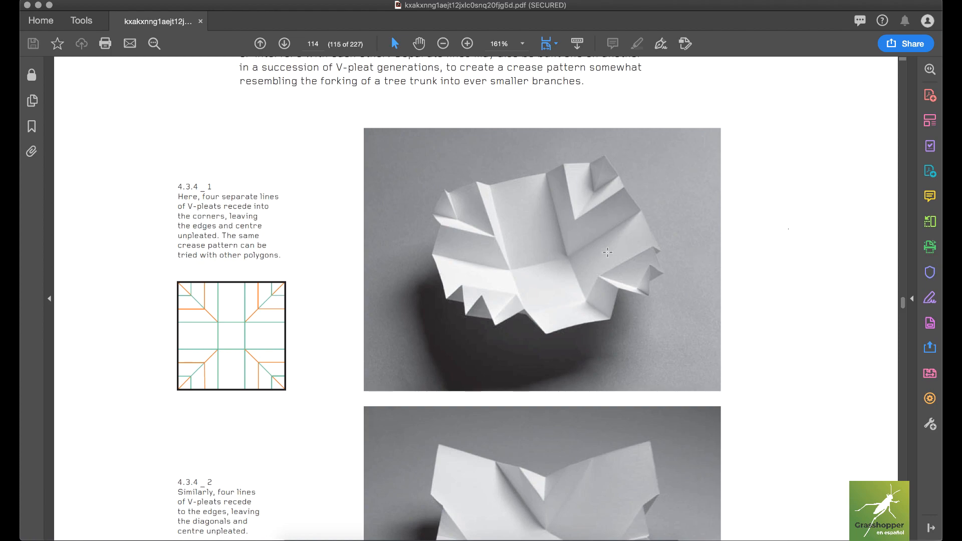
# Switch from the PDF of V-pleat patterns to Rhino and Grasshopper, viewing the matching crease pattern and its crane_3 definition.
pyautogui.scroll(-1, 609, 251)
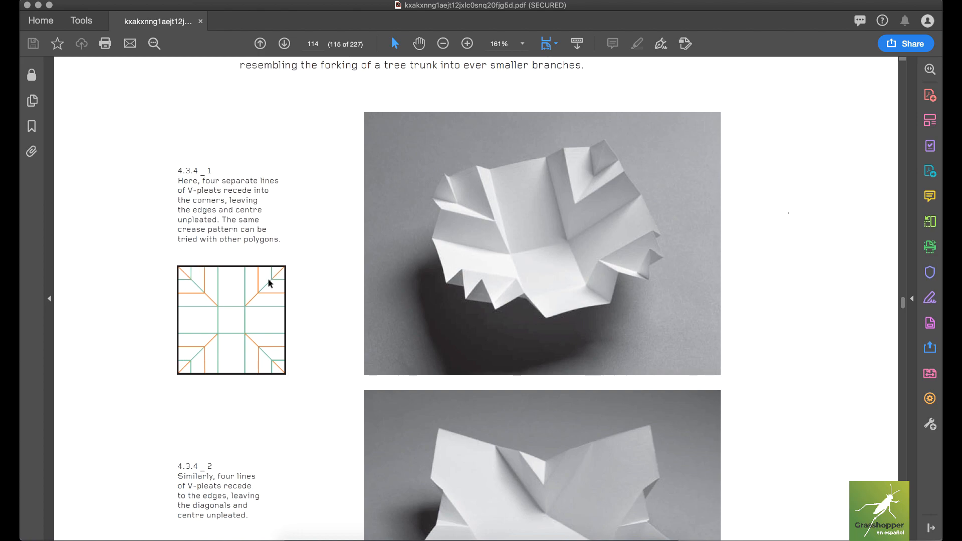
pyautogui.press('super+Tab')
pyautogui.press('super+Tab')
pyautogui.press('super+Tab')
pyautogui.press('super+Tab')
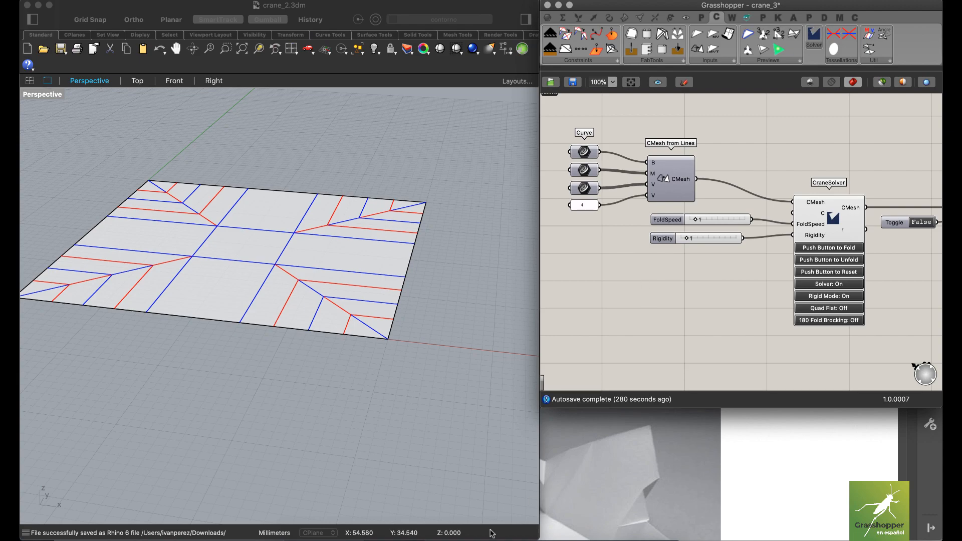
pyautogui.click(399, 534)
pyautogui.moveTo(373, 173)
pyautogui.mouseDown(button='right')
pyautogui.moveTo(391, 222)
pyautogui.moveTo(391, 197)
pyautogui.moveTo(389, 209)
pyautogui.moveTo(408, 215)
pyautogui.mouseUp(button='right')
pyautogui.moveTo(605, 236); pyautogui.dragTo(648, 248, button='right')
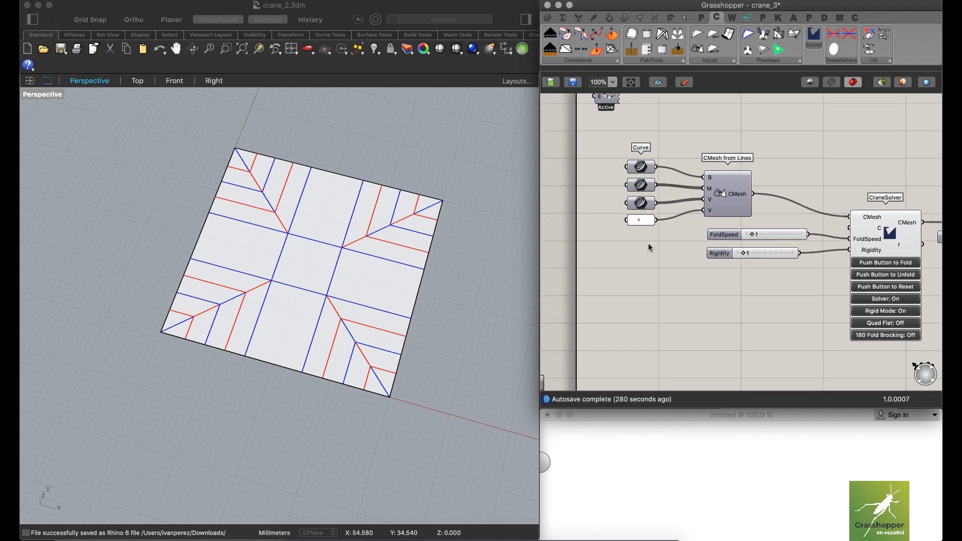
# Inspect the three Curve parameters feeding the B, M and V inputs of CMesh from Lines.
pyautogui.click(645, 167)
pyautogui.click(641, 186)
pyautogui.click(642, 203)
pyautogui.click(640, 246)
pyautogui.moveTo(799, 161); pyautogui.dragTo(743, 161, button='right')
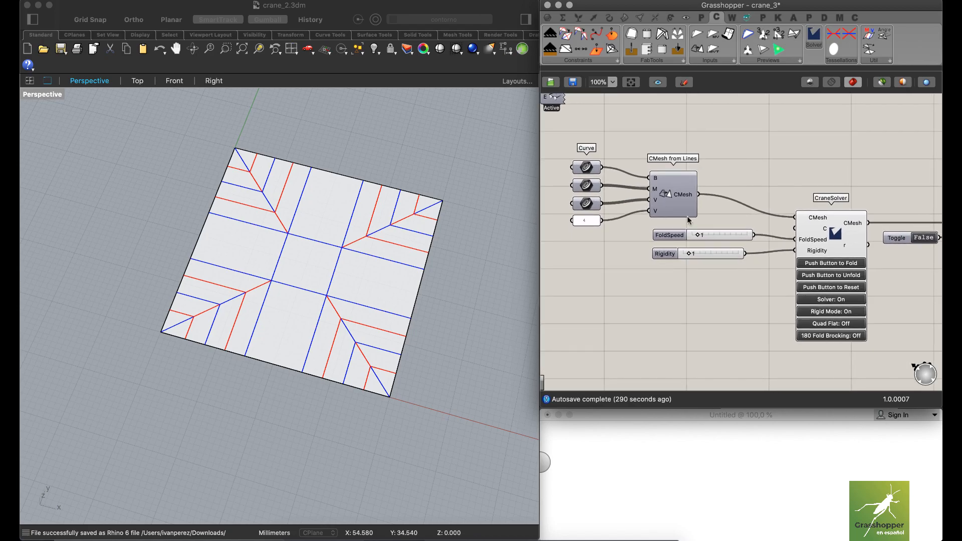
# Run the CraneSolver folding simulation on the square V-pleat crease pattern.
pyautogui.moveTo(329, 230); pyautogui.dragTo(328, 230, button='right')
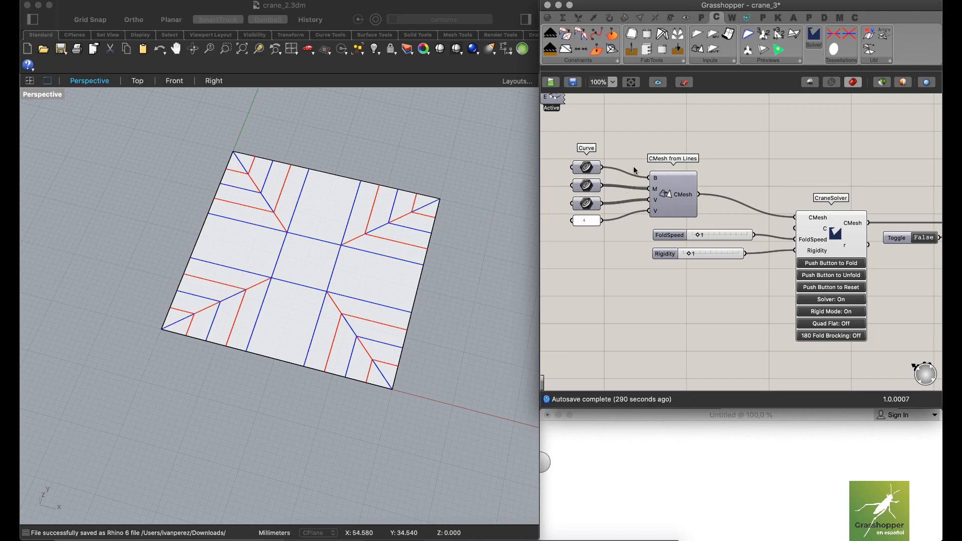
pyautogui.moveTo(750, 173); pyautogui.dragTo(697, 158, button='right')
pyautogui.moveTo(774, 157); pyautogui.dragTo(770, 151, button='right')
pyautogui.moveTo(360, 265); pyautogui.dragTo(379, 241, button='right')
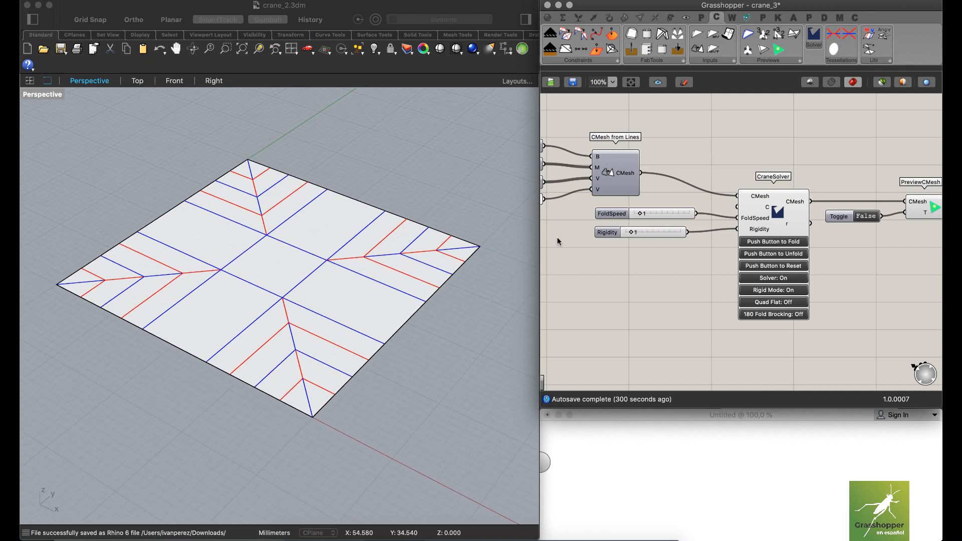
pyautogui.click(779, 243)
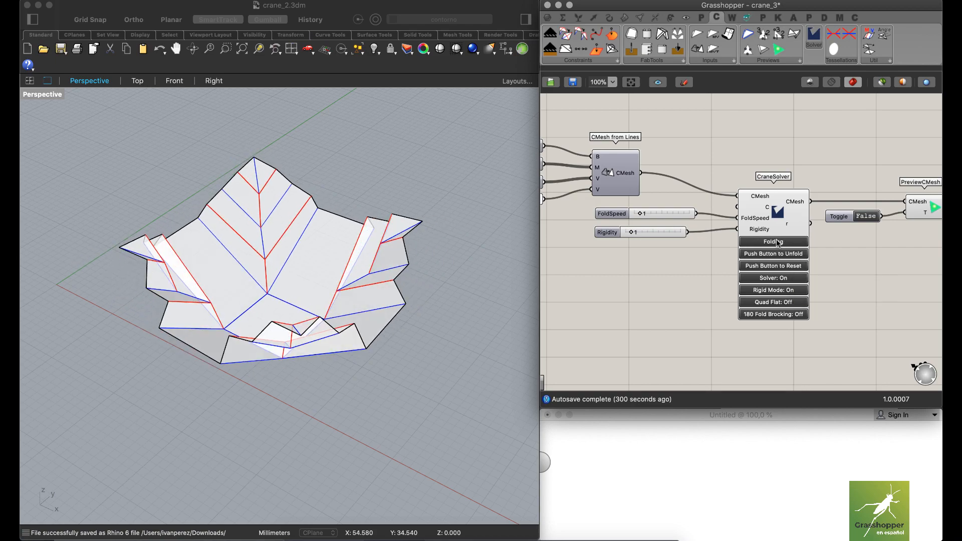
pyautogui.click(772, 247)
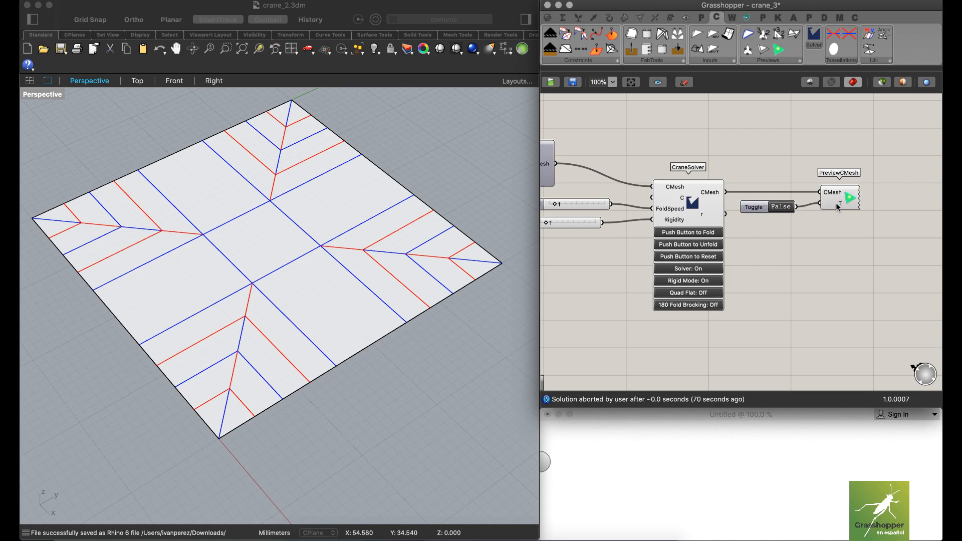
# Set the toggle feeding PreviewCMesh to True and examine the triangulation lines across the crease pattern.
pyautogui.click(782, 207)
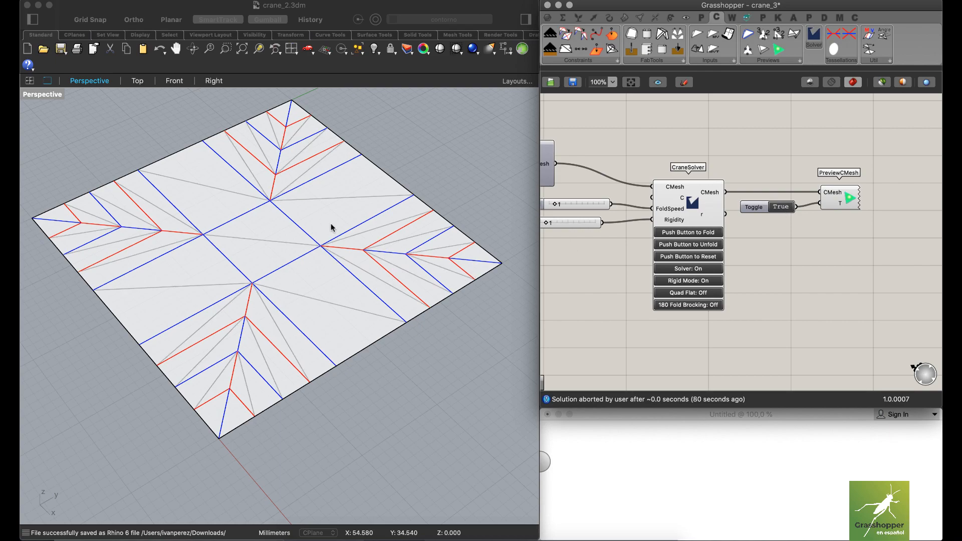
pyautogui.scroll(3, 352, 295)
pyautogui.scroll(-2, 356, 291)
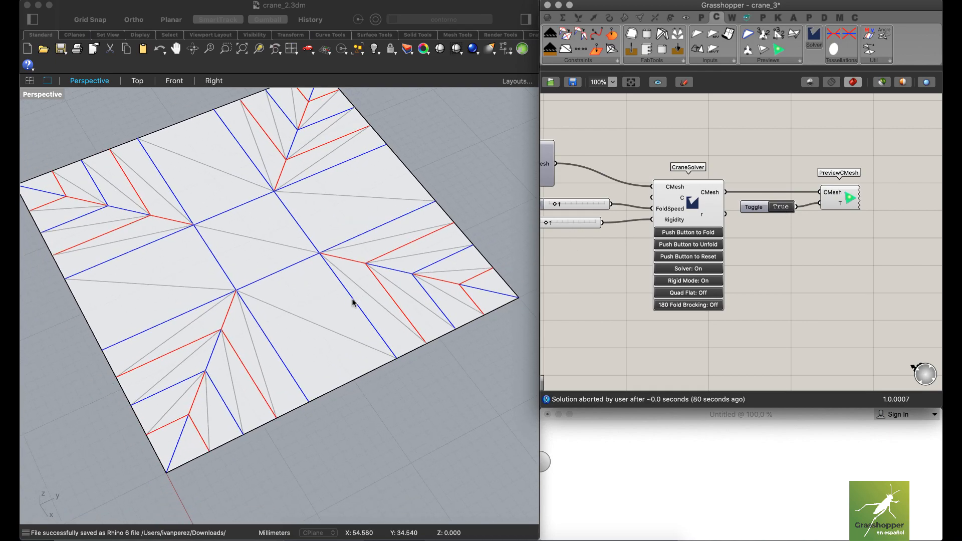
pyautogui.moveTo(352, 307); pyautogui.dragTo(356, 304, button='right')
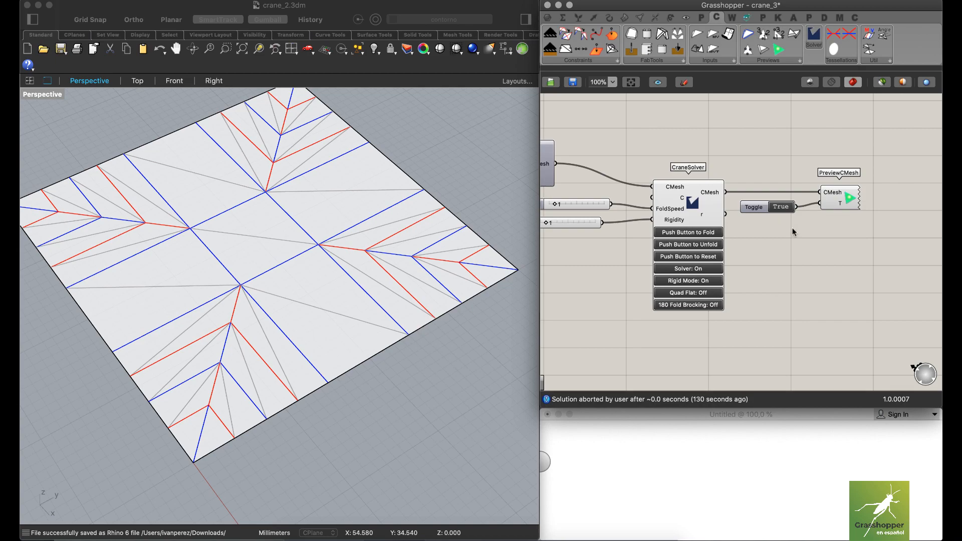
# Switch to the sketching app and draw a triangle and, below it, a quadrilateral in dark navy.
pyautogui.doubleClick(730, 417)
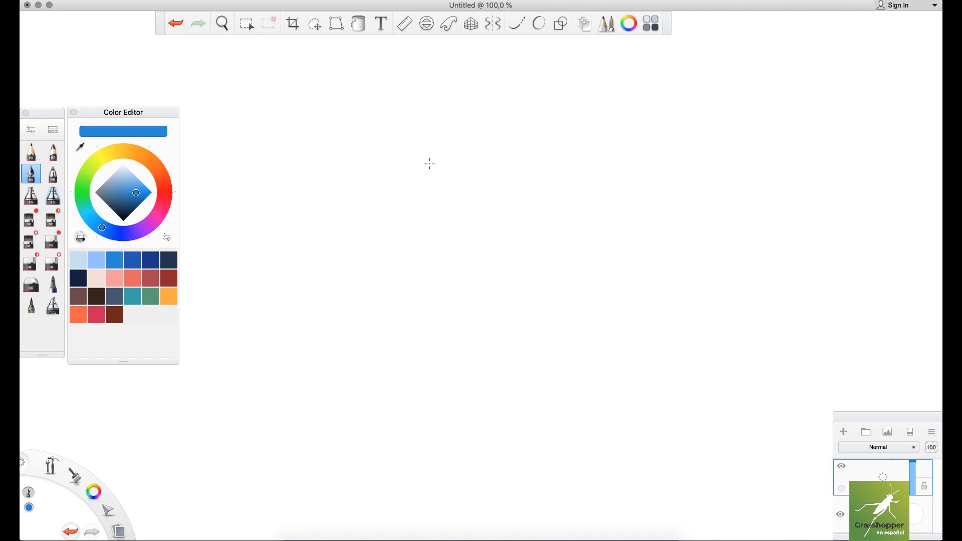
pyautogui.click(78, 278)
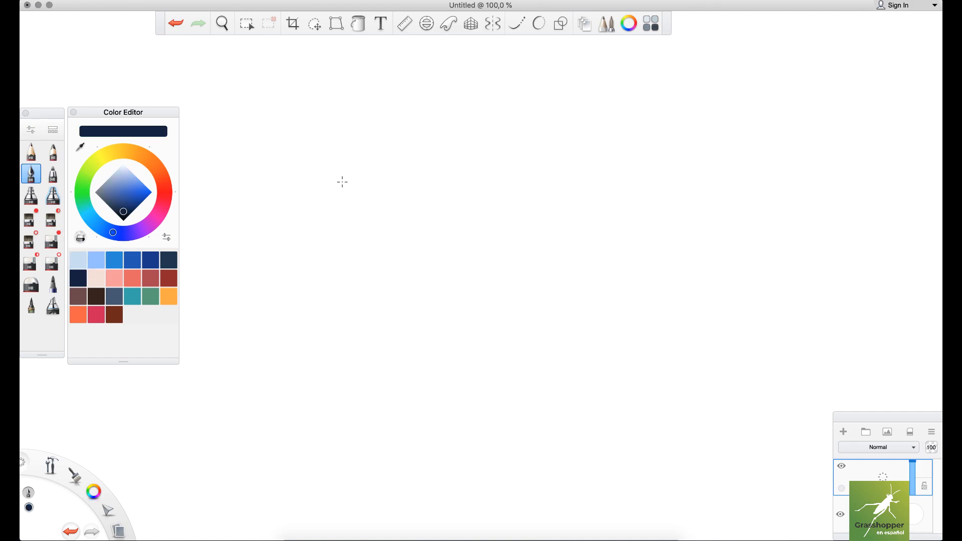
pyautogui.moveTo(320, 199)
pyautogui.mouseDown()
pyautogui.moveTo(365, 93)
pyautogui.moveTo(448, 163)
pyautogui.mouseUp()
pyautogui.moveTo(316, 198); pyautogui.dragTo(451, 163)
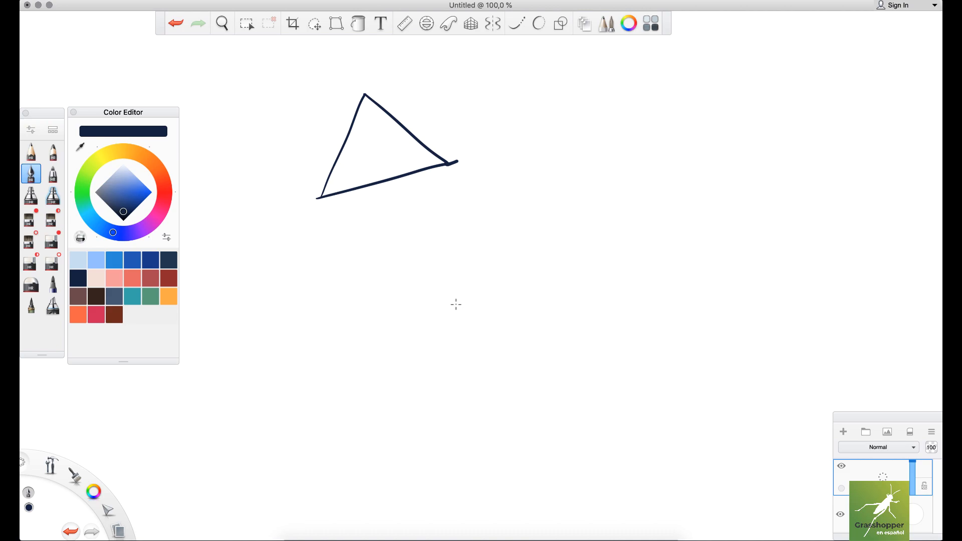
pyautogui.moveTo(451, 337)
pyautogui.mouseDown()
pyautogui.moveTo(492, 231)
pyautogui.moveTo(602, 245)
pyautogui.moveTo(572, 369)
pyautogui.moveTo(538, 354)
pyautogui.moveTo(573, 368)
pyautogui.mouseUp()
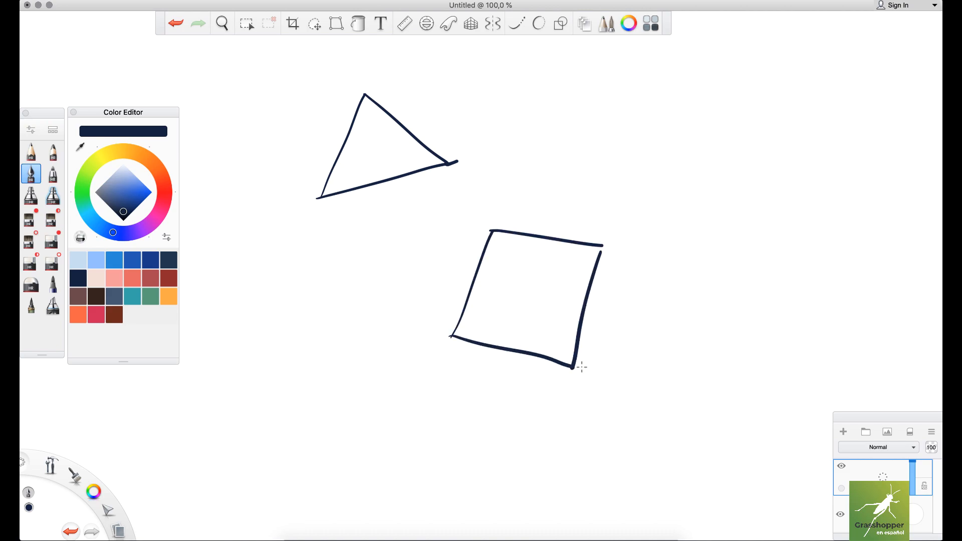
# Mark the triangle's three vertices with light blue crosses.
pyautogui.click(96, 260)
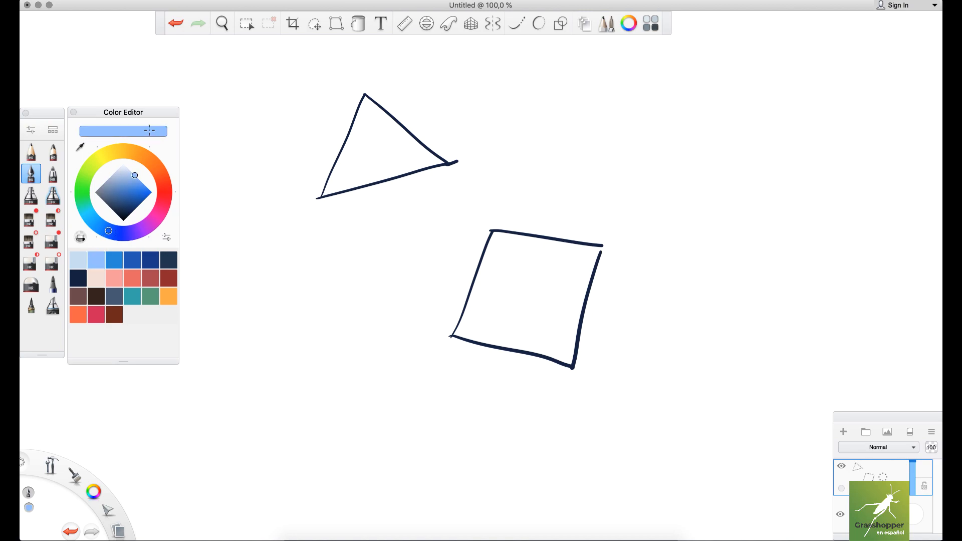
pyautogui.moveTo(456, 156)
pyautogui.mouseDown()
pyautogui.moveTo(437, 175)
pyautogui.moveTo(460, 173)
pyautogui.mouseUp()
pyautogui.moveTo(325, 190); pyautogui.dragTo(316, 205)
pyautogui.moveTo(314, 193); pyautogui.dragTo(338, 209)
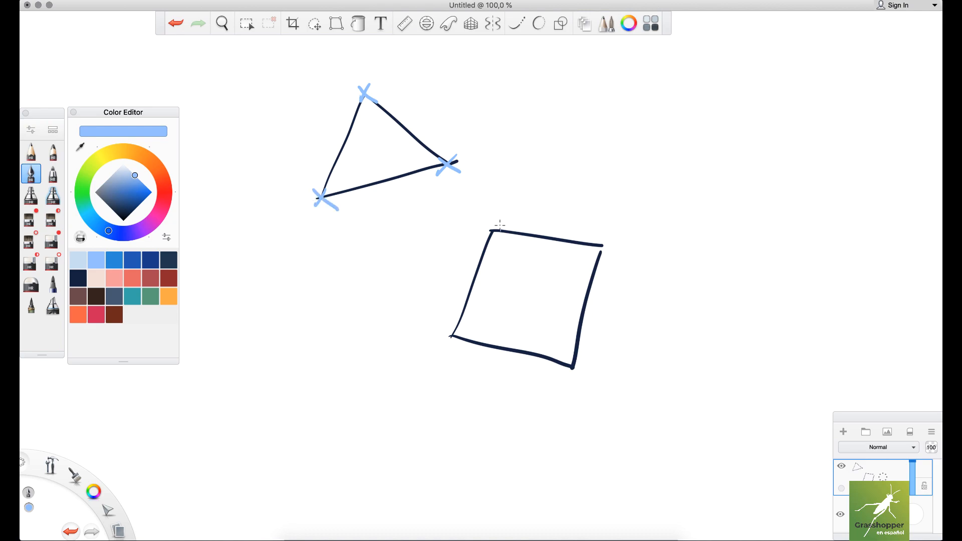
# Mark the quadrilateral's four corners with light blue crosses.
pyautogui.moveTo(499, 220); pyautogui.dragTo(490, 233)
pyautogui.moveTo(486, 222); pyautogui.dragTo(489, 232)
pyautogui.moveTo(595, 240); pyautogui.dragTo(614, 264)
pyautogui.moveTo(579, 361)
pyautogui.mouseDown()
pyautogui.moveTo(560, 374)
pyautogui.moveTo(582, 380)
pyautogui.mouseUp()
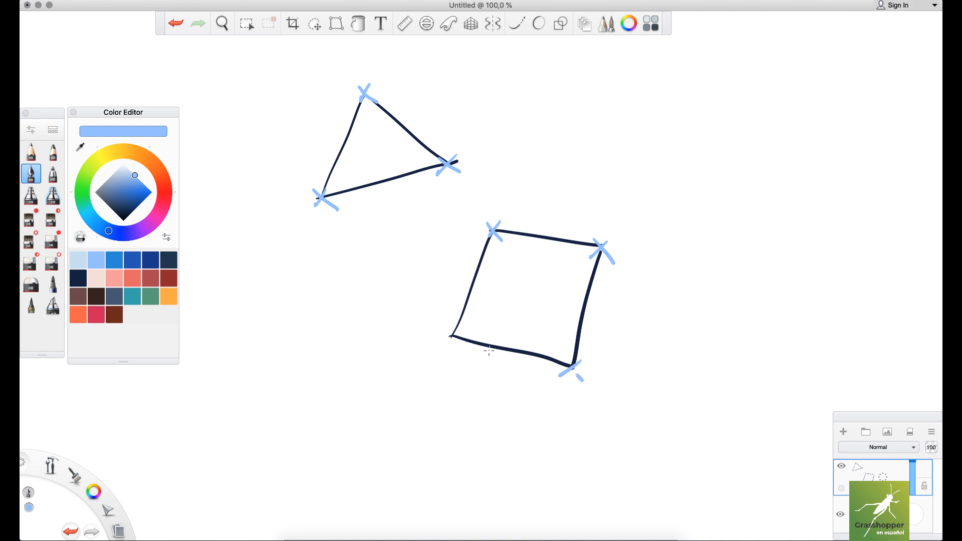
pyautogui.moveTo(462, 333)
pyautogui.mouseDown()
pyautogui.moveTo(442, 344)
pyautogui.moveTo(466, 349)
pyautogui.mouseUp()
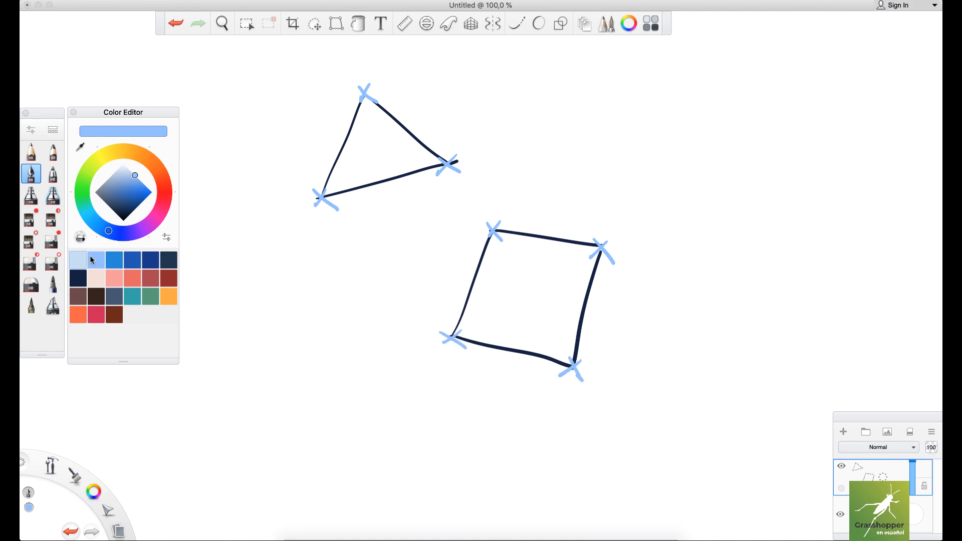
# Number the triangle's vertices 1, 2 and 3 clockwise from its apex in dark navy.
pyautogui.click(78, 279)
pyautogui.moveTo(361, 71); pyautogui.dragTo(368, 74)
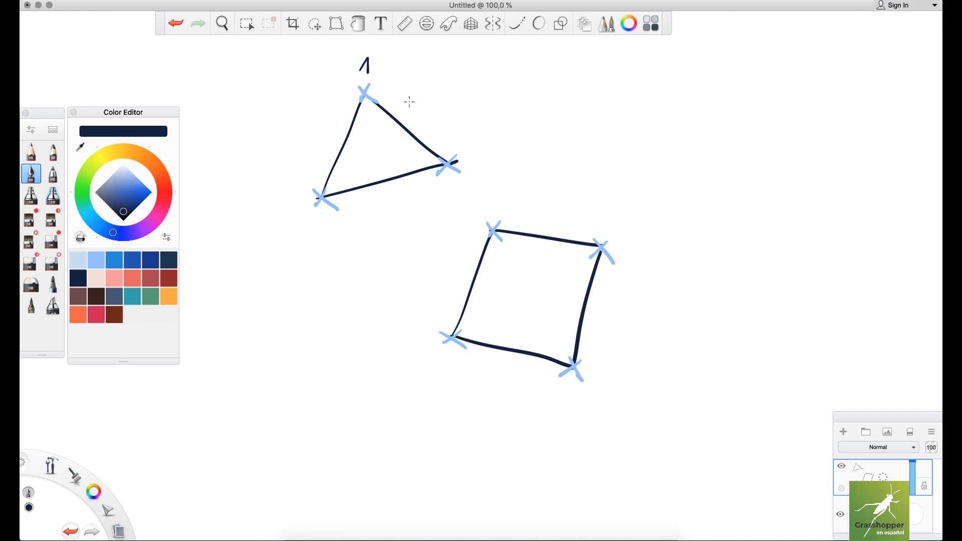
pyautogui.moveTo(463, 150); pyautogui.dragTo(472, 156)
pyautogui.moveTo(325, 217); pyautogui.dragTo(315, 233)
# Write the label "Triángulo" beside the triangle.
pyautogui.moveTo(455, 84); pyautogui.dragTo(479, 81)
pyautogui.moveTo(500, 96)
pyautogui.mouseDown()
pyautogui.moveTo(508, 104)
pyautogui.moveTo(500, 87)
pyautogui.mouseUp()
pyautogui.moveTo(515, 95); pyautogui.dragTo(526, 106)
pyautogui.moveTo(536, 98); pyautogui.dragTo(523, 119)
pyautogui.moveTo(541, 99)
pyautogui.mouseDown()
pyautogui.moveTo(576, 107)
pyautogui.moveTo(582, 96)
pyautogui.mouseUp()
# Number the quadrilateral's corners 1 to 4 clockwise from its upper-left corner.
pyautogui.moveTo(499, 200); pyautogui.dragTo(499, 213)
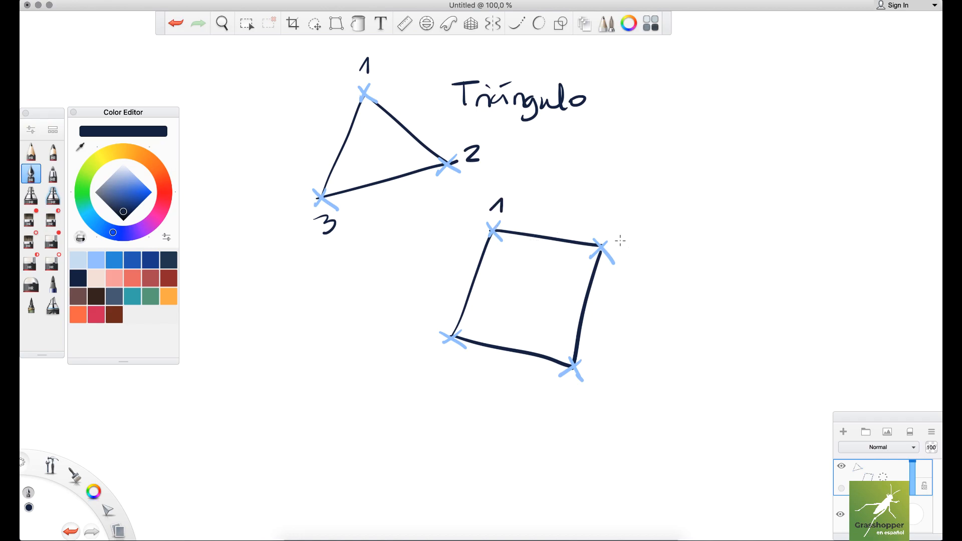
pyautogui.moveTo(620, 231); pyautogui.dragTo(630, 246)
pyautogui.moveTo(587, 366)
pyautogui.mouseDown()
pyautogui.moveTo(599, 369)
pyautogui.moveTo(588, 382)
pyautogui.mouseUp()
pyautogui.moveTo(449, 357); pyautogui.dragTo(453, 371)
pyautogui.moveTo(449, 358); pyautogui.dragTo(450, 375)
# Write the label "Quadrilátero" above the quadrilateral and draw boxes around "Quad" and "Tri" in the two labels.
pyautogui.moveTo(600, 165)
pyautogui.mouseDown()
pyautogui.moveTo(606, 188)
pyautogui.moveTo(605, 167)
pyautogui.moveTo(626, 196)
pyautogui.moveTo(675, 187)
pyautogui.moveTo(692, 198)
pyautogui.moveTo(725, 196)
pyautogui.moveTo(786, 182)
pyautogui.mouseUp()
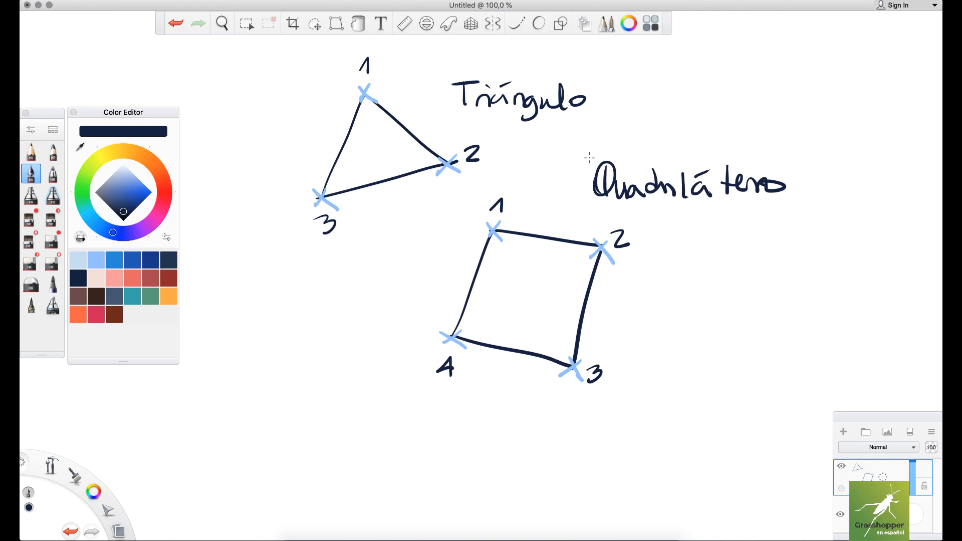
pyautogui.moveTo(584, 157)
pyautogui.mouseDown()
pyautogui.moveTo(663, 151)
pyautogui.moveTo(664, 197)
pyautogui.moveTo(609, 212)
pyautogui.moveTo(588, 185)
pyautogui.moveTo(599, 155)
pyautogui.mouseUp()
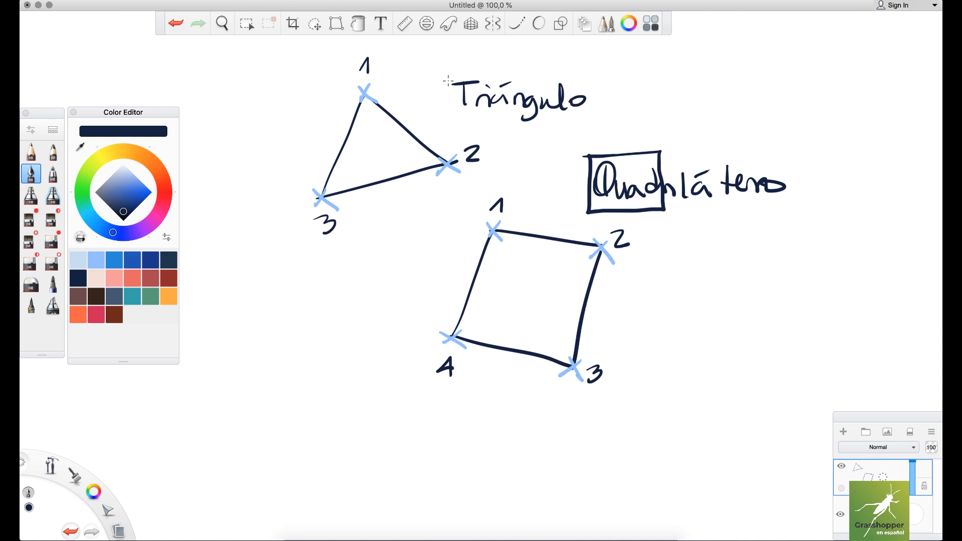
pyautogui.moveTo(442, 72)
pyautogui.mouseDown()
pyautogui.moveTo(499, 75)
pyautogui.moveTo(477, 119)
pyautogui.moveTo(445, 85)
pyautogui.moveTo(447, 71)
pyautogui.mouseUp()
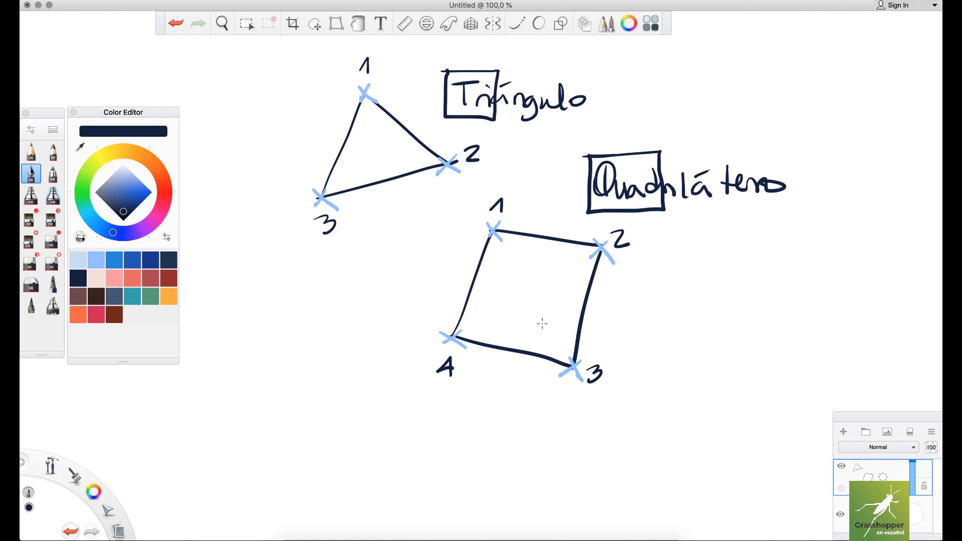
# Draw a crimson dashed diagonal from corner 4 to corner 2 of the quadrilateral, with a curved fold arrow crossing it.
pyautogui.click(96, 314)
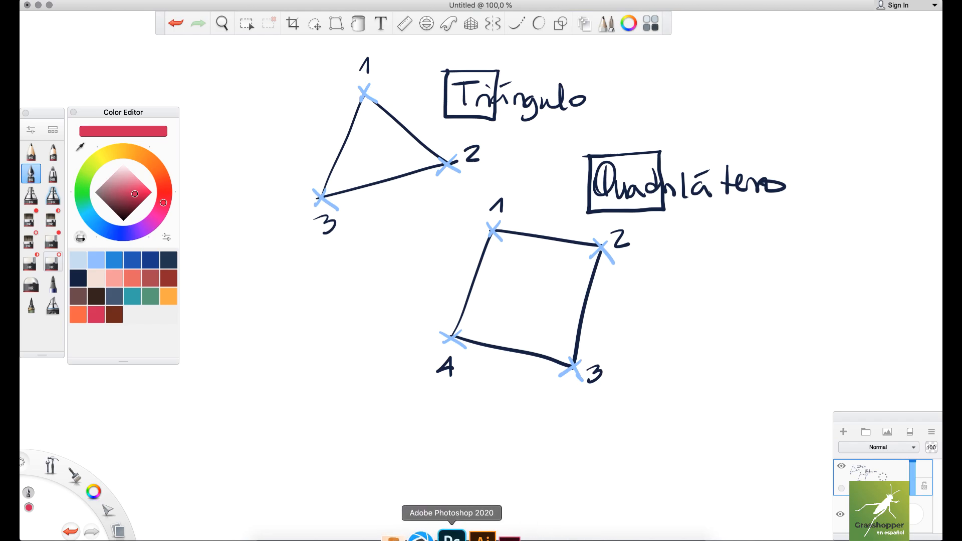
pyautogui.click(501, 530)
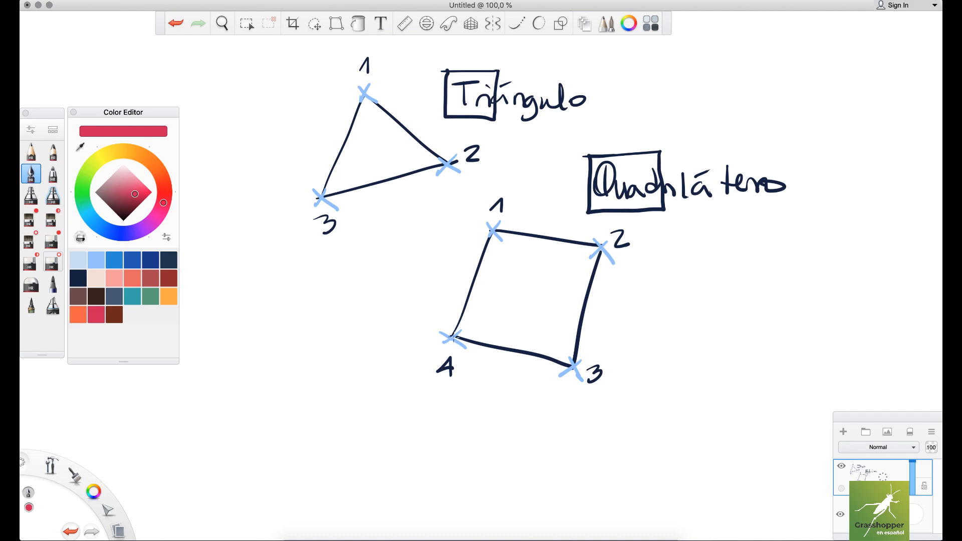
pyautogui.moveTo(452, 335); pyautogui.dragTo(477, 324)
pyautogui.moveTo(542, 286); pyautogui.dragTo(583, 258)
pyautogui.moveTo(562, 312)
pyautogui.mouseDown()
pyautogui.moveTo(531, 272)
pyautogui.moveTo(504, 271)
pyautogui.moveTo(513, 277)
pyautogui.moveTo(522, 261)
pyautogui.mouseUp()
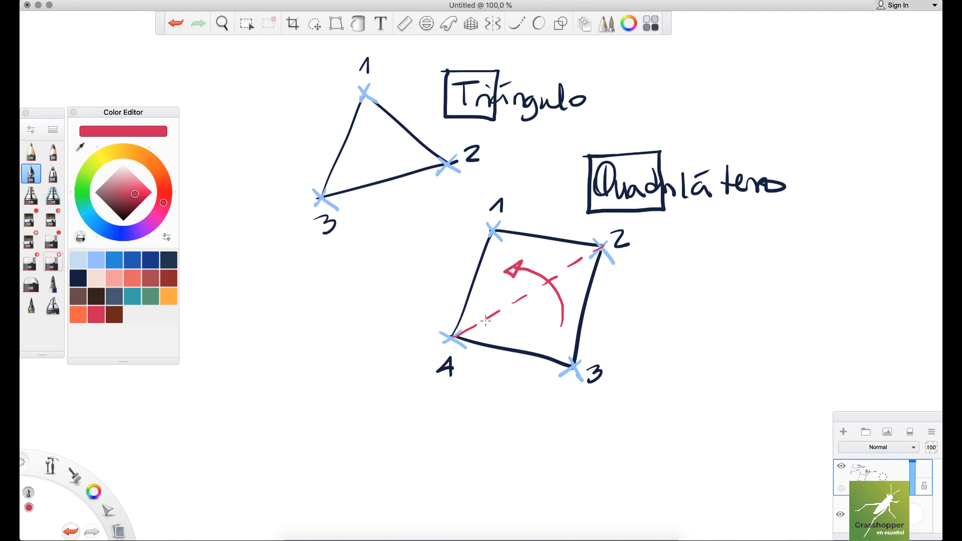
# Draw a navy bent side-view line above and right of the quadrilateral, marking its two ends and bend with light blue crosses.
pyautogui.click(80, 279)
pyautogui.moveTo(849, 113)
pyautogui.mouseDown()
pyautogui.moveTo(767, 119)
pyautogui.moveTo(736, 50)
pyautogui.mouseUp()
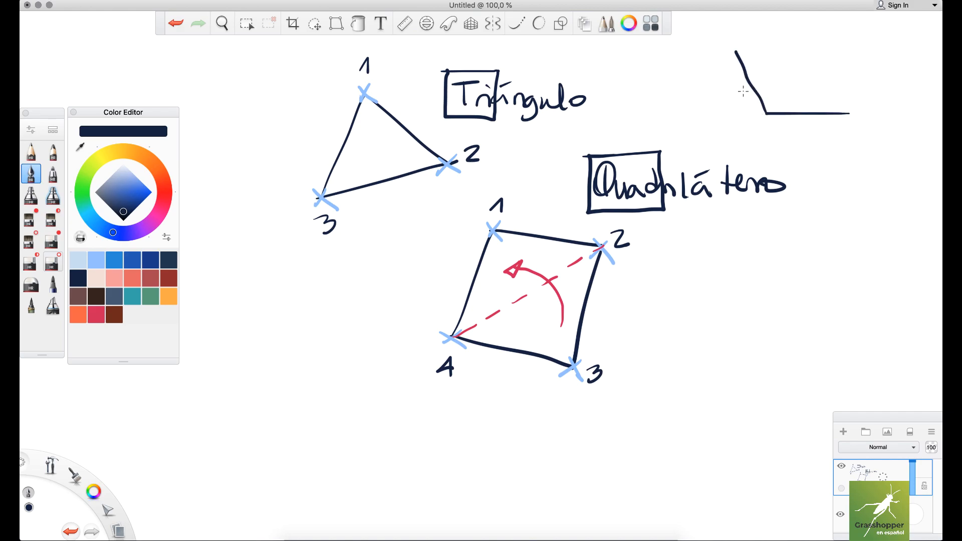
pyautogui.click(96, 259)
pyautogui.moveTo(741, 44); pyautogui.dragTo(728, 58)
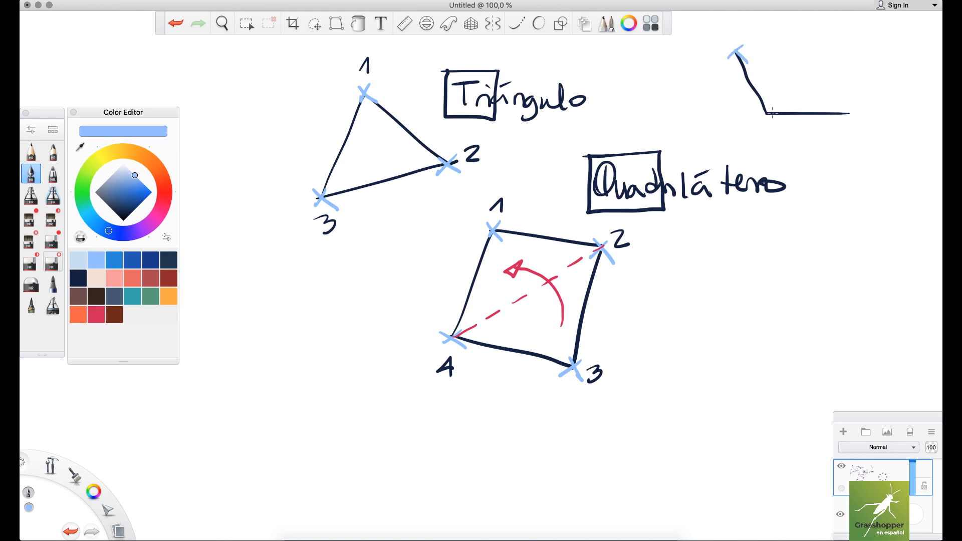
pyautogui.moveTo(775, 105); pyautogui.dragTo(758, 120)
pyautogui.moveTo(758, 108); pyautogui.dragTo(774, 123)
pyautogui.moveTo(855, 106); pyautogui.dragTo(842, 122)
pyautogui.moveTo(842, 113); pyautogui.dragTo(857, 127)
# Number the bent line's points 1, "4,2" and 3 in navy, and draw a curved crimson fold arrow from 3 toward 1.
pyautogui.click(78, 278)
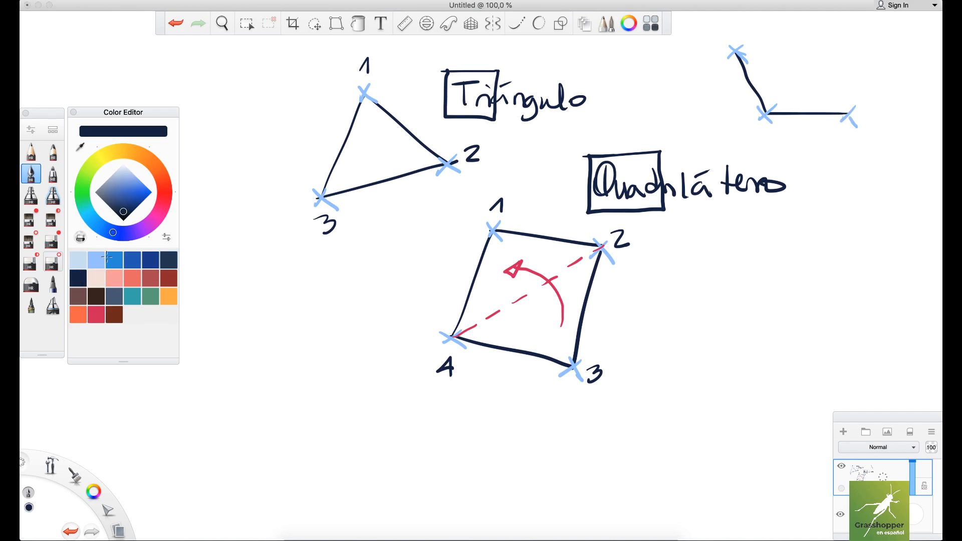
pyautogui.moveTo(856, 136); pyautogui.dragTo(853, 157)
pyautogui.moveTo(772, 134)
pyautogui.mouseDown()
pyautogui.moveTo(770, 158)
pyautogui.moveTo(775, 150)
pyautogui.mouseUp()
pyautogui.moveTo(782, 150); pyautogui.dragTo(803, 151)
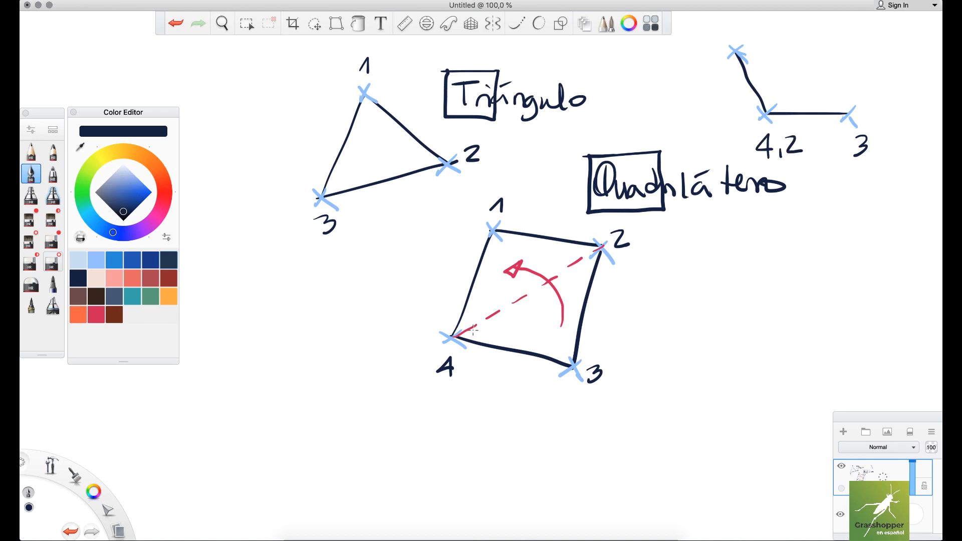
pyautogui.moveTo(731, 23); pyautogui.dragTo(732, 39)
pyautogui.click(96, 315)
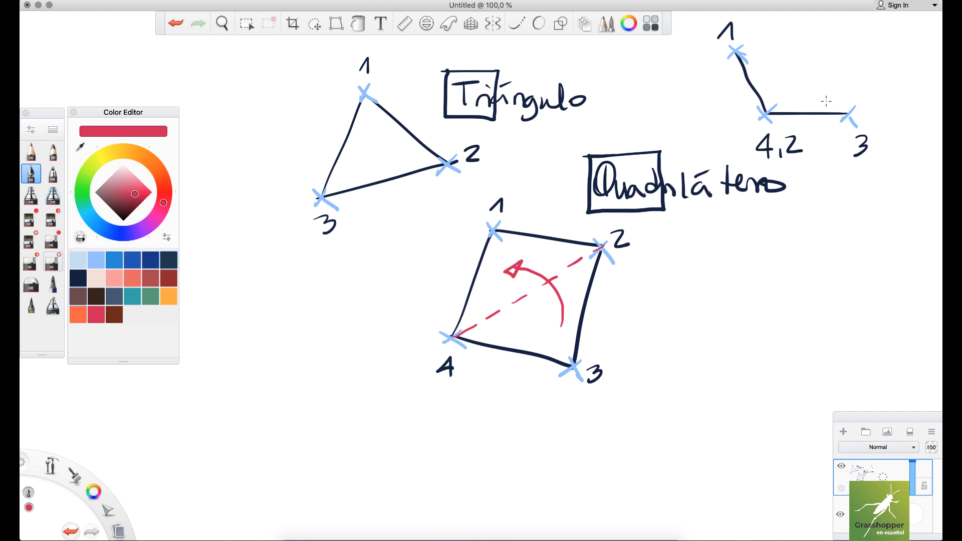
pyautogui.moveTo(831, 97)
pyautogui.mouseDown()
pyautogui.moveTo(772, 69)
pyautogui.moveTo(783, 75)
pyautogui.mouseUp()
# Switch to Rhino and Grasshopper and fold the crease pattern with CraneSolver.
pyautogui.click(504, 533)
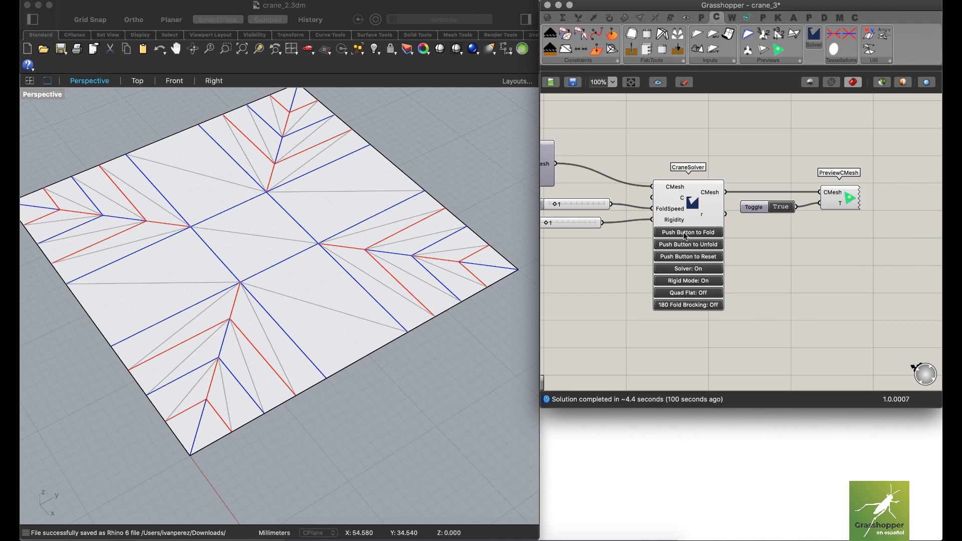
pyautogui.click(686, 234)
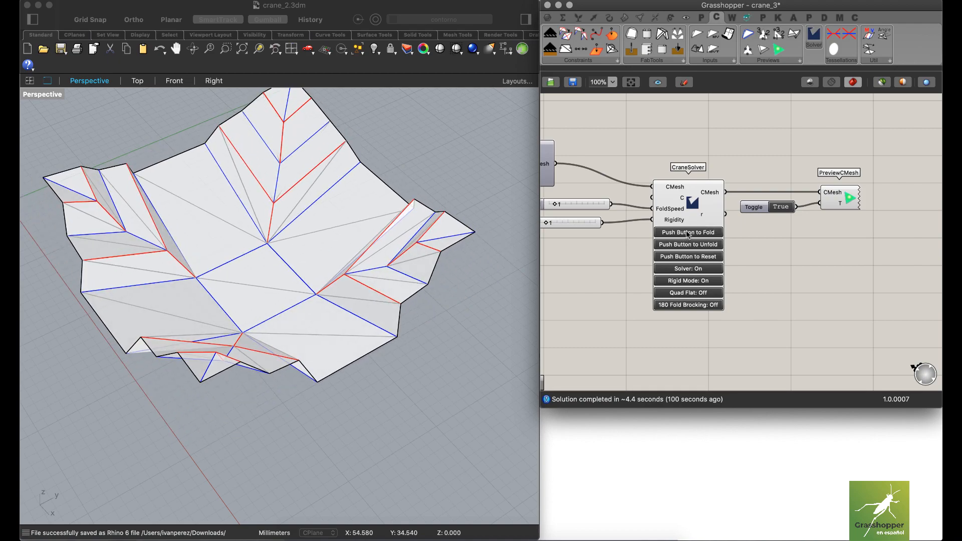
# Examine how the quadrilateral faces of a folded V-pleat bend along their grey diagonals.
pyautogui.keyDown('shift'); pyautogui.moveTo(393, 260); pyautogui.dragTo(329, 228, button='right'); pyautogui.keyUp('shift')
pyautogui.scroll(8, 300, 239)
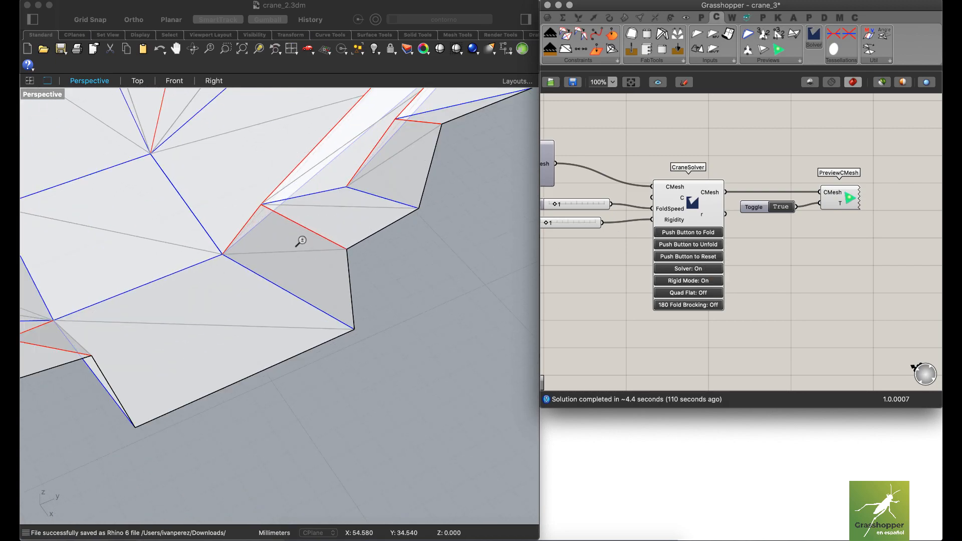
pyautogui.scroll(1, 304, 236)
pyautogui.moveTo(303, 213); pyautogui.dragTo(123, 255, button='right')
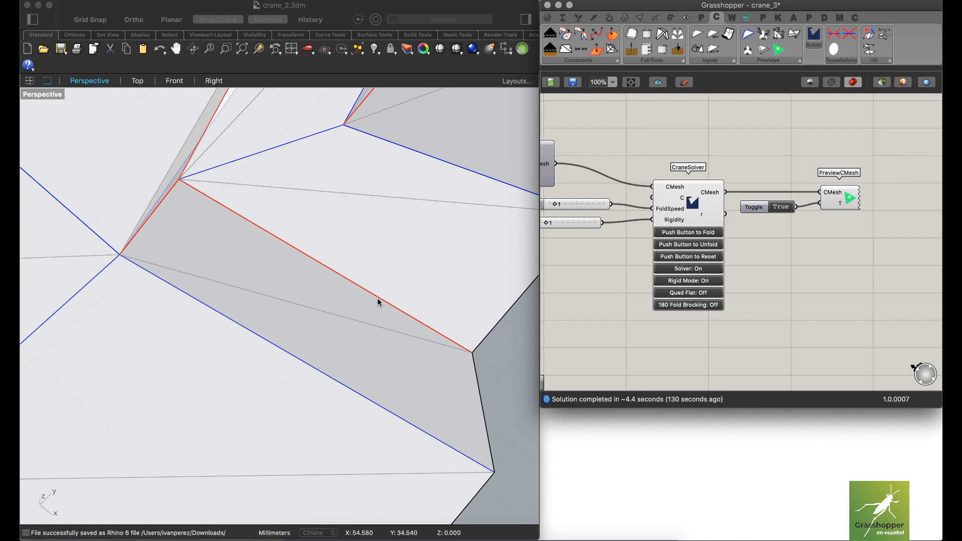
pyautogui.moveTo(338, 312)
pyautogui.mouseDown(button='right')
pyautogui.moveTo(298, 296)
pyautogui.moveTo(342, 296)
pyautogui.mouseUp(button='right')
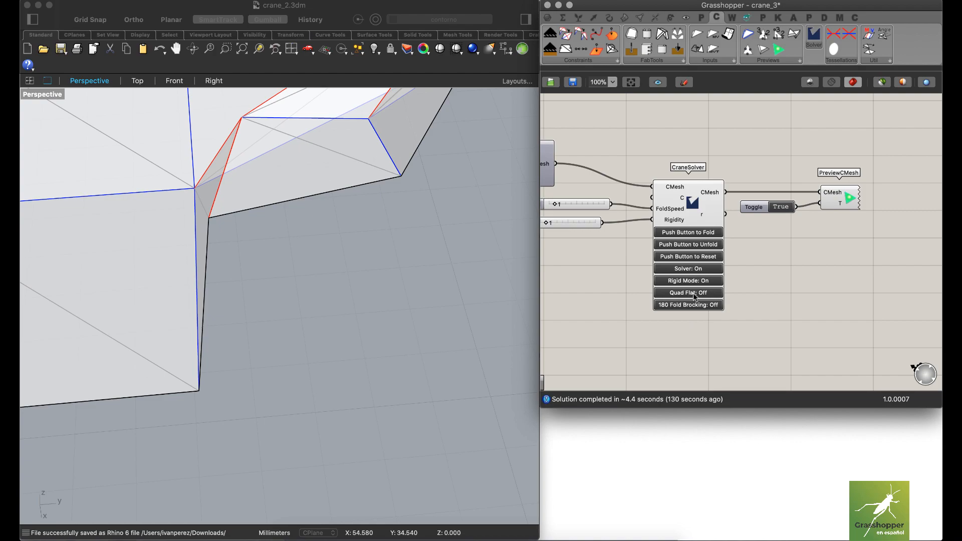
pyautogui.moveTo(133, 201); pyautogui.dragTo(234, 208, button='right')
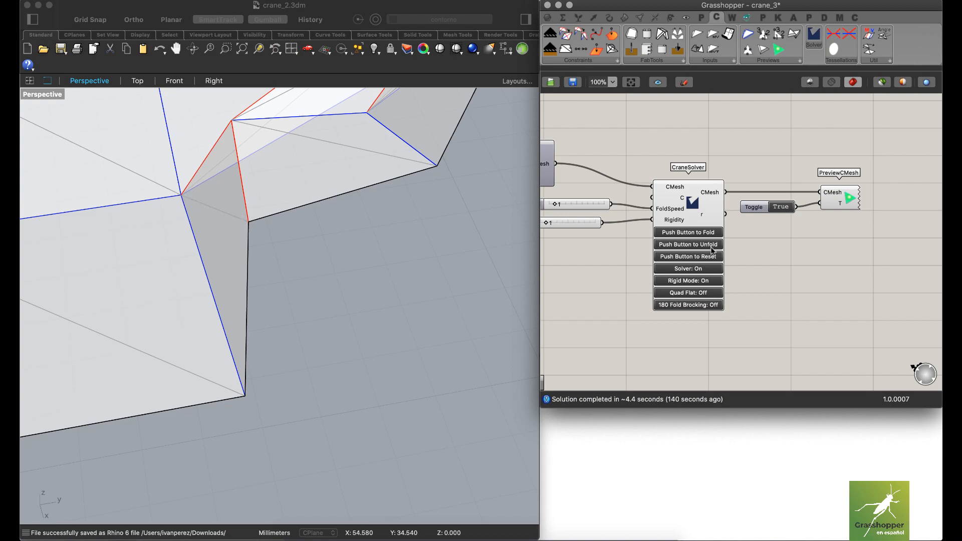
pyautogui.moveTo(238, 213); pyautogui.dragTo(274, 211, button='right')
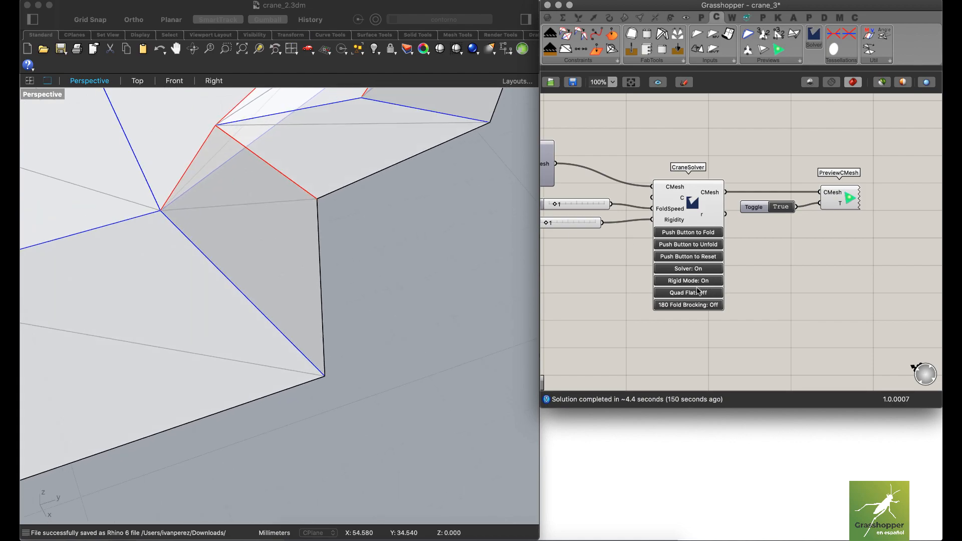
pyautogui.moveTo(317, 254)
pyautogui.mouseDown(button='right')
pyautogui.moveTo(307, 245)
pyautogui.moveTo(308, 254)
pyautogui.mouseUp(button='right')
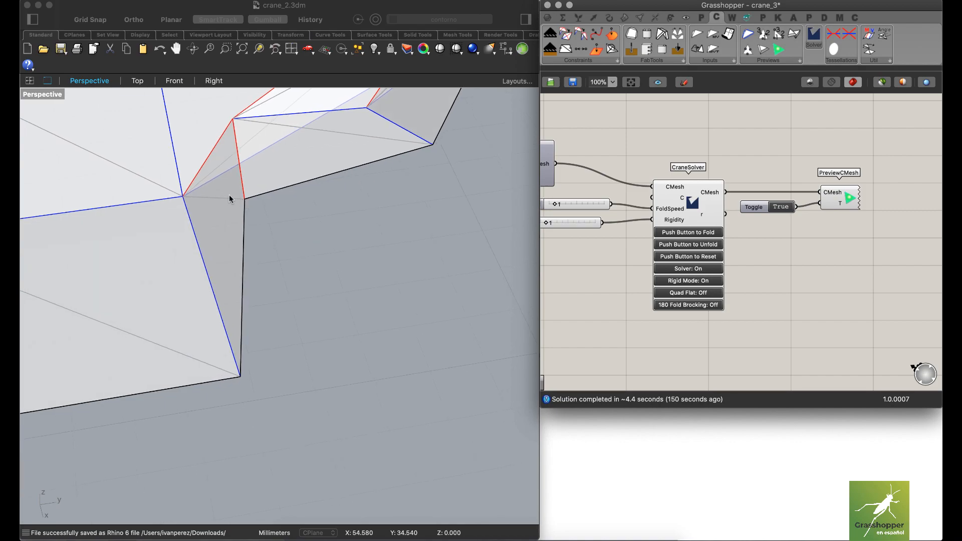
# Turn on Quad Flat in CraneSolver.
pyautogui.click(702, 294)
pyautogui.moveTo(252, 183); pyautogui.dragTo(267, 185, button='right')
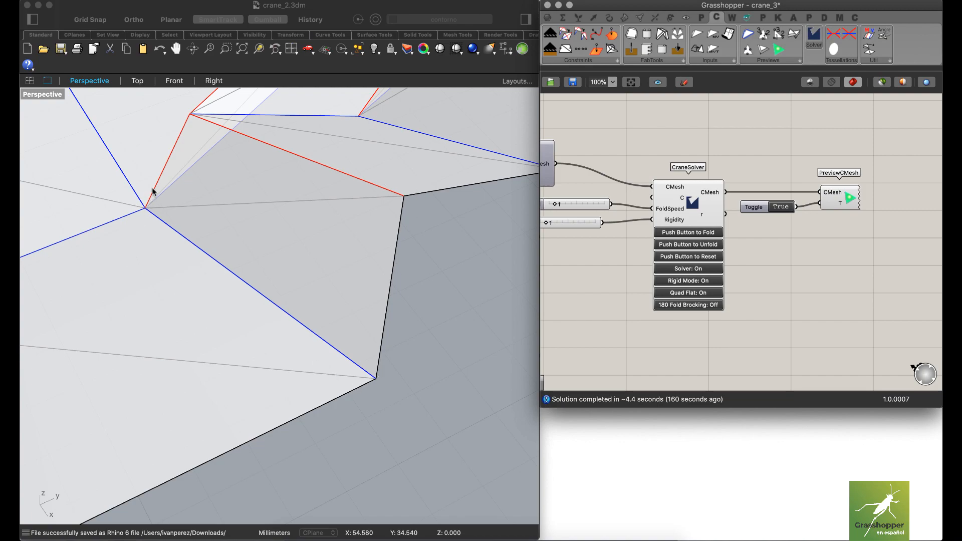
pyautogui.press('super+Tab')
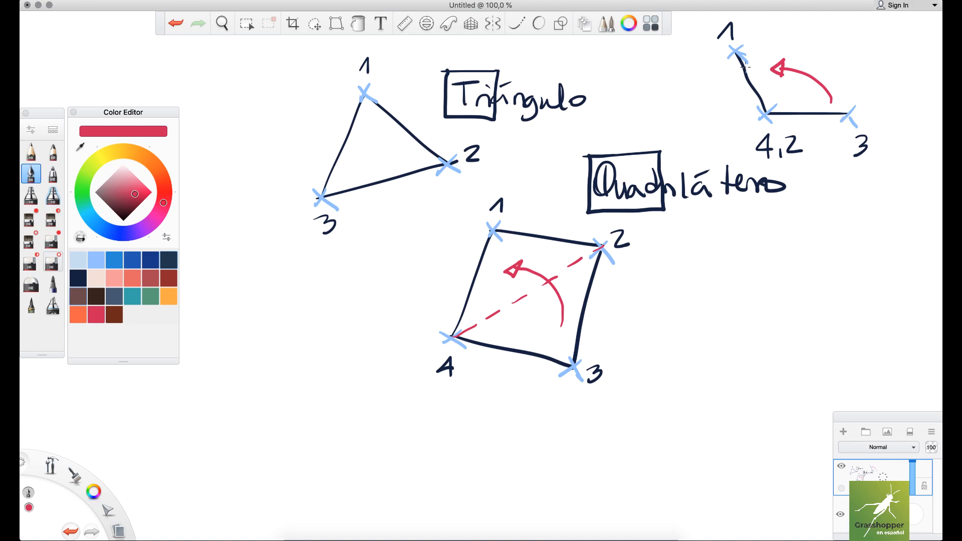
pyautogui.press('super+Tab')
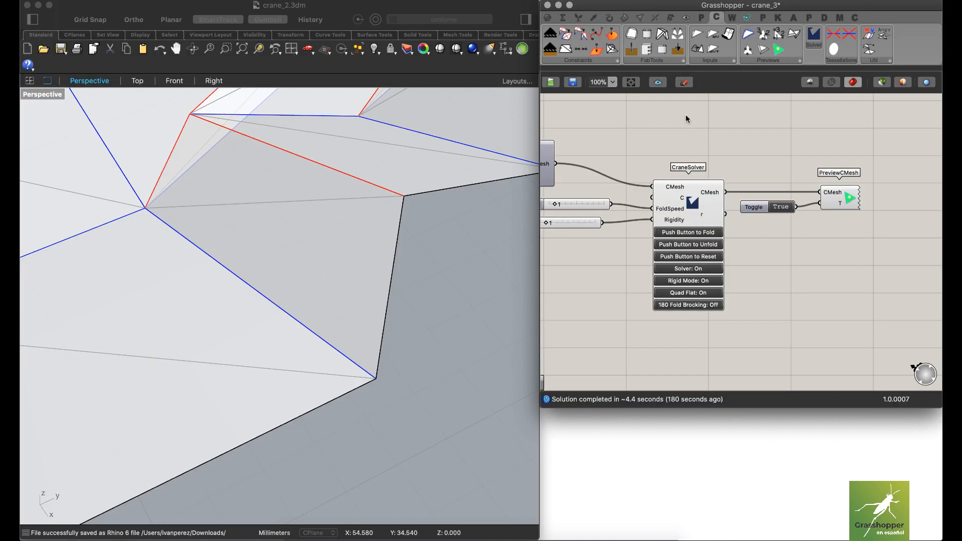
# Switch to the sketch and draw a navy straight slanted line right of the quadrilateral, with light blue crosses at both ends and its middle.
pyautogui.press('super+Tab')
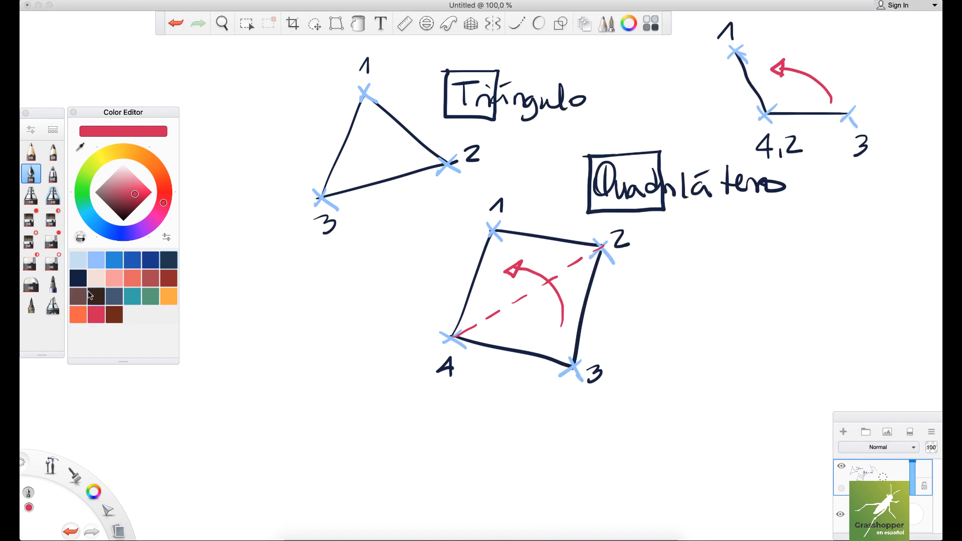
pyautogui.click(79, 278)
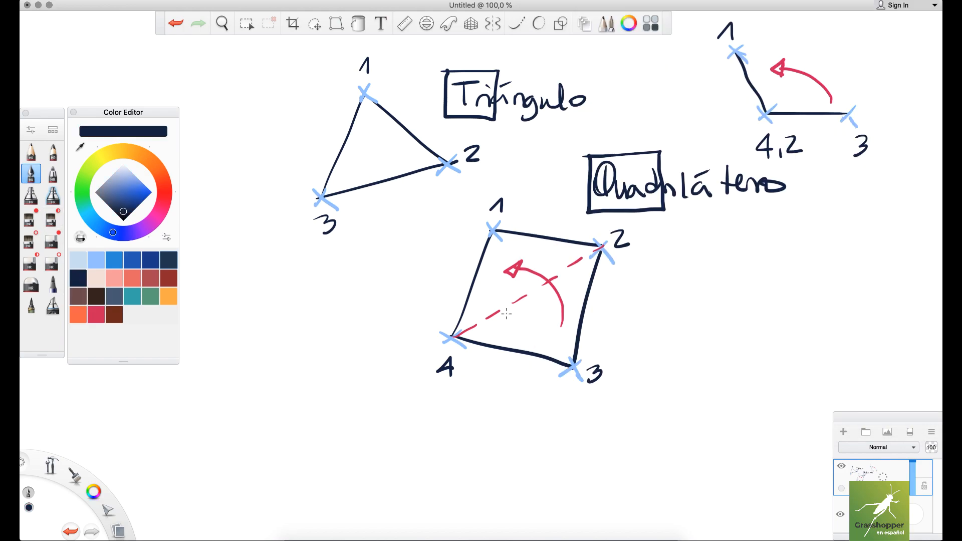
pyautogui.moveTo(756, 251); pyautogui.dragTo(845, 325)
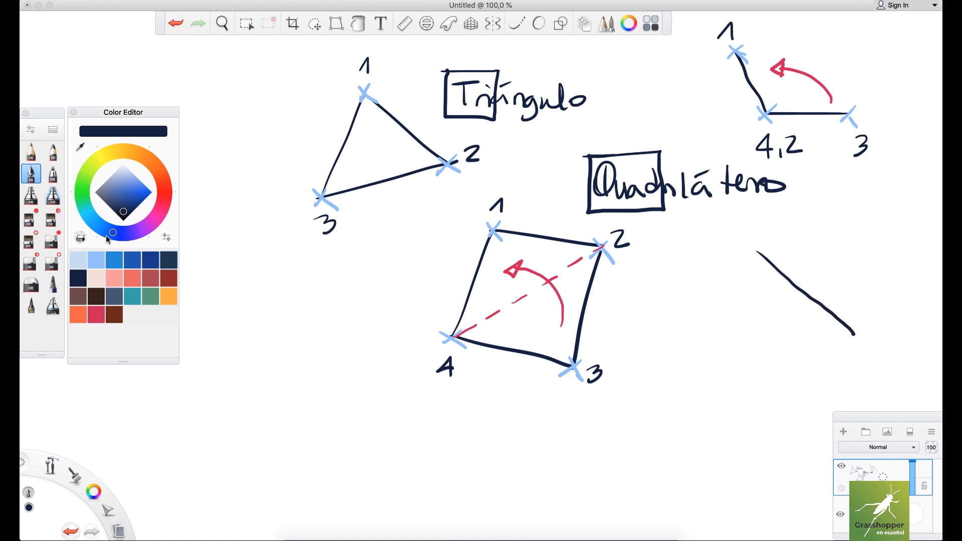
pyautogui.click(96, 260)
pyautogui.moveTo(765, 245); pyautogui.dragTo(753, 260)
pyautogui.moveTo(769, 264); pyautogui.dragTo(750, 245)
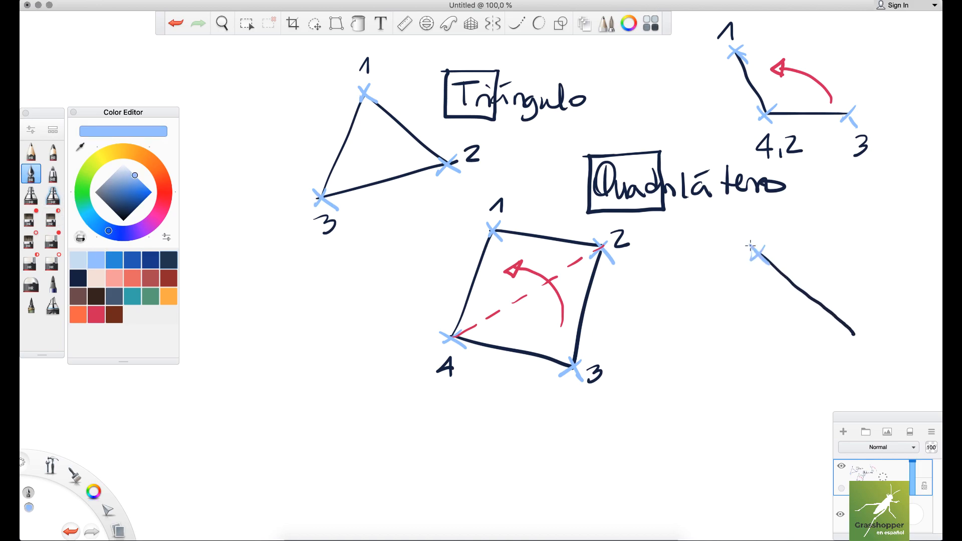
pyautogui.moveTo(817, 287); pyautogui.dragTo(802, 301)
pyautogui.moveTo(862, 332); pyautogui.dragTo(848, 345)
pyautogui.moveTo(851, 328); pyautogui.dragTo(864, 351)
# Number the middle and lower-end points of the straight slanted line in navy.
pyautogui.click(78, 278)
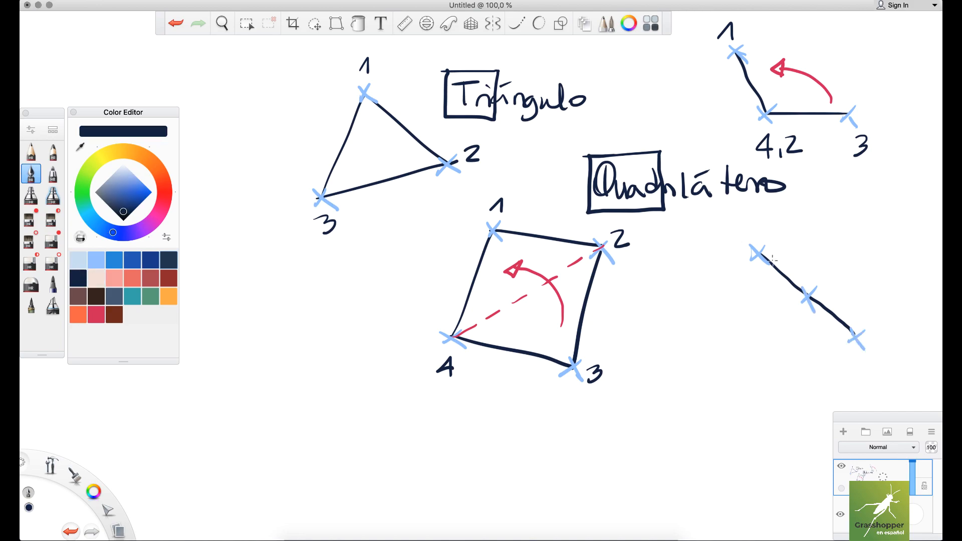
pyautogui.moveTo(777, 312); pyautogui.dragTo(776, 329)
pyautogui.moveTo(771, 313); pyautogui.dragTo(806, 331)
pyautogui.moveTo(874, 342); pyautogui.dragTo(872, 362)
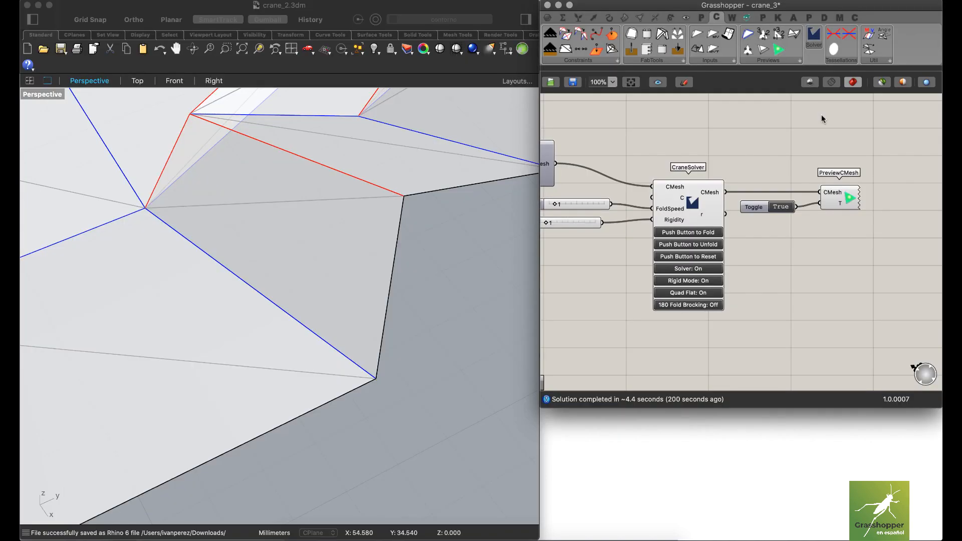
# Fold the crease pattern further with CraneSolver while Quad Flat is on.
pyautogui.scroll(-5, 333, 208)
pyautogui.keyDown('shift'); pyautogui.moveTo(283, 196); pyautogui.dragTo(367, 314, button='right'); pyautogui.keyUp('shift')
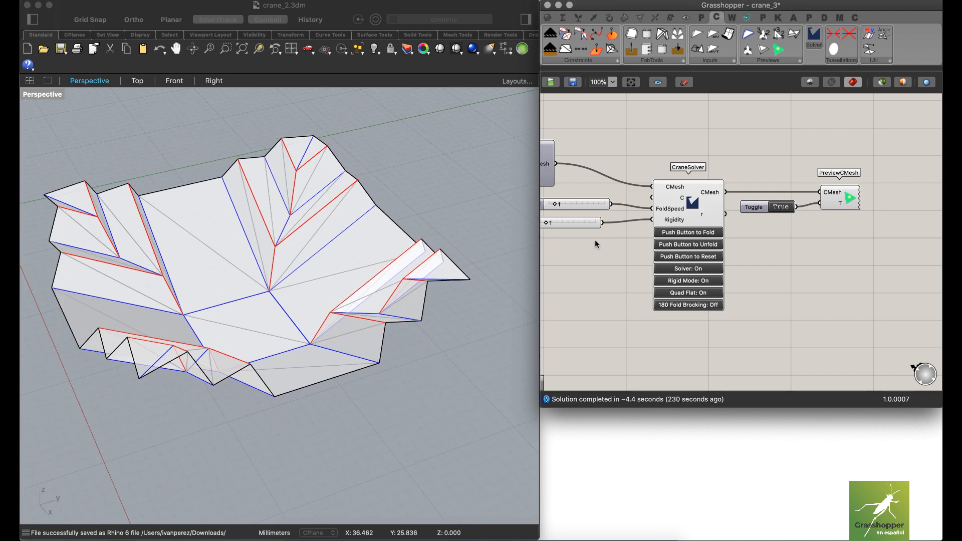
pyautogui.moveTo(306, 208); pyautogui.dragTo(322, 226, button='right')
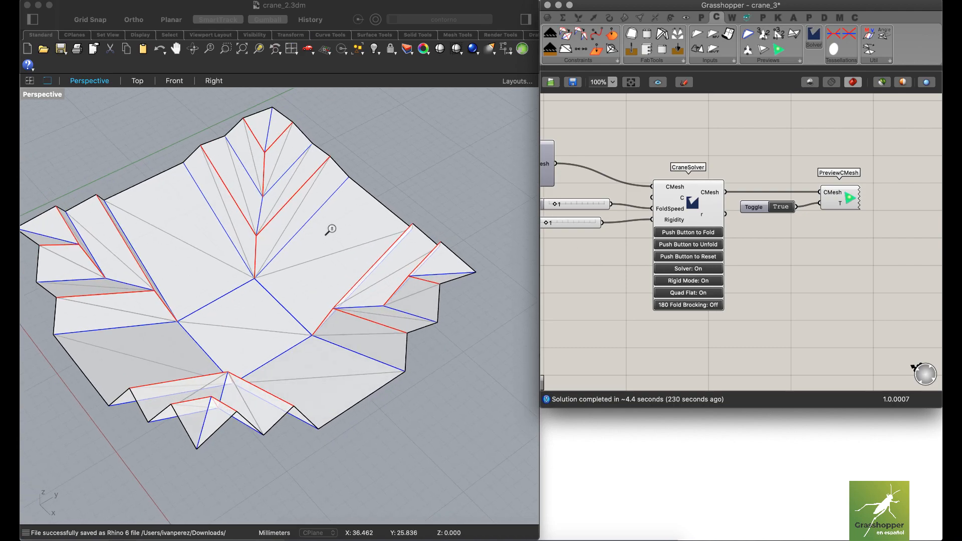
pyautogui.scroll(-2, 329, 231)
pyautogui.moveTo(845, 212); pyautogui.dragTo(827, 233)
pyautogui.click(761, 209)
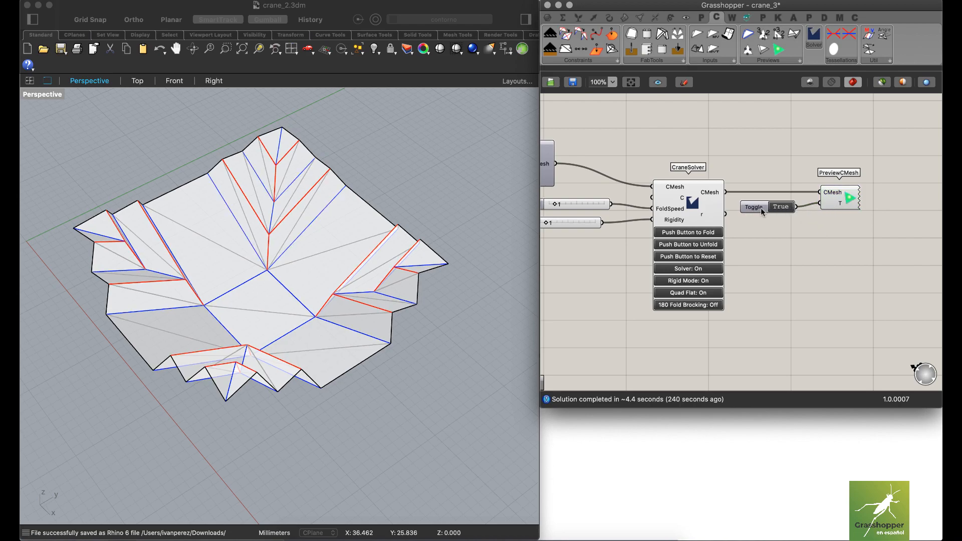
pyautogui.moveTo(281, 224); pyautogui.dragTo(306, 210, button='right')
pyautogui.click(707, 233)
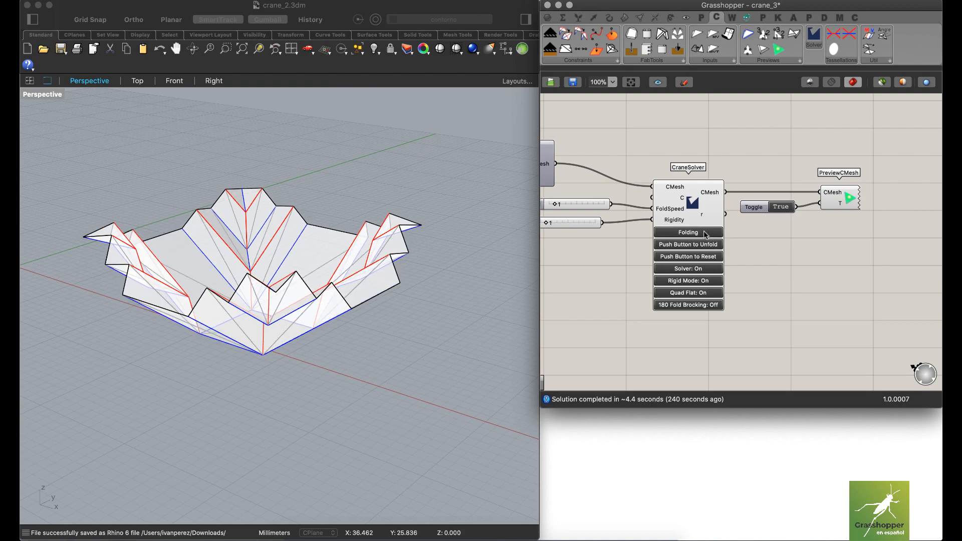
pyautogui.moveTo(344, 215); pyautogui.dragTo(413, 197, button='right')
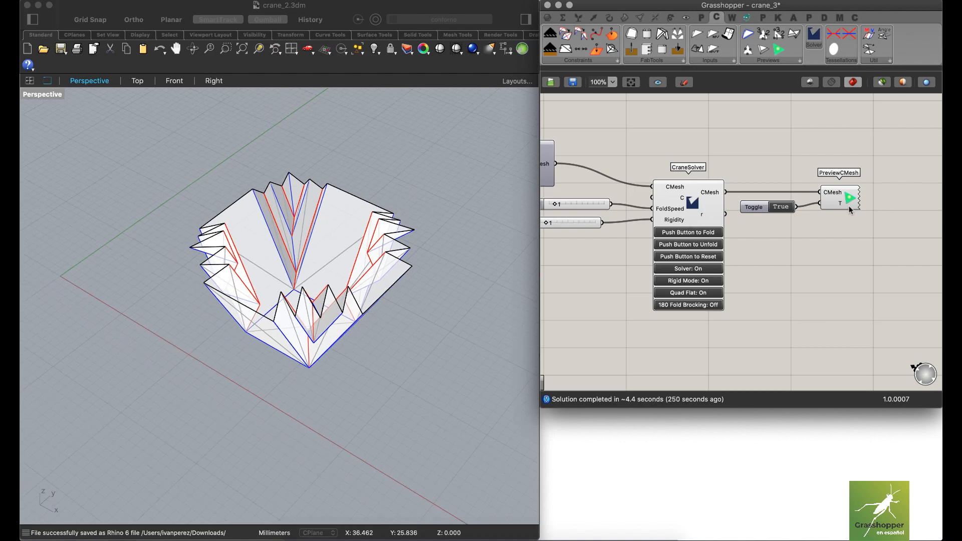
# Bake the folded pattern from the PreviewCMesh component.
pyautogui.click(836, 200)
pyautogui.rightClick(840, 202)
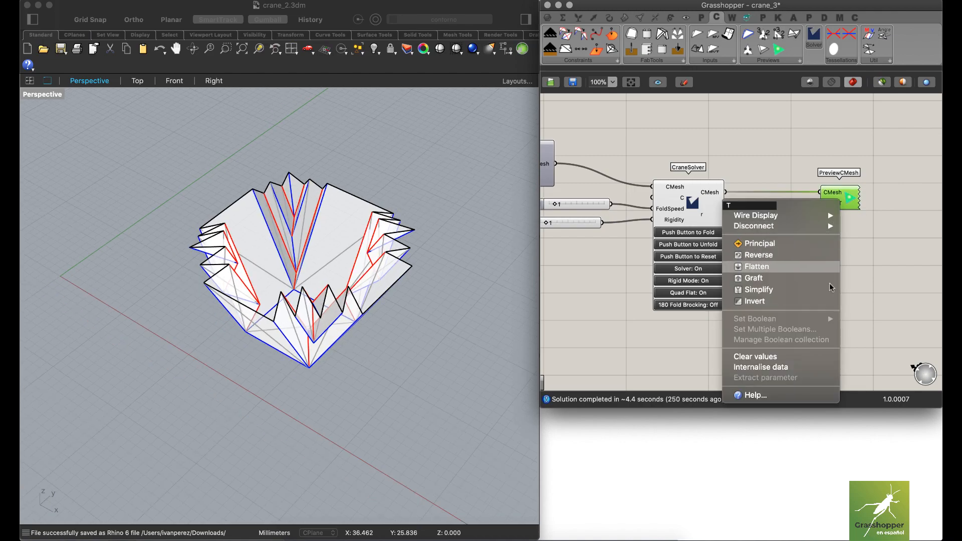
pyautogui.click(843, 284)
pyautogui.middleClick(814, 277)
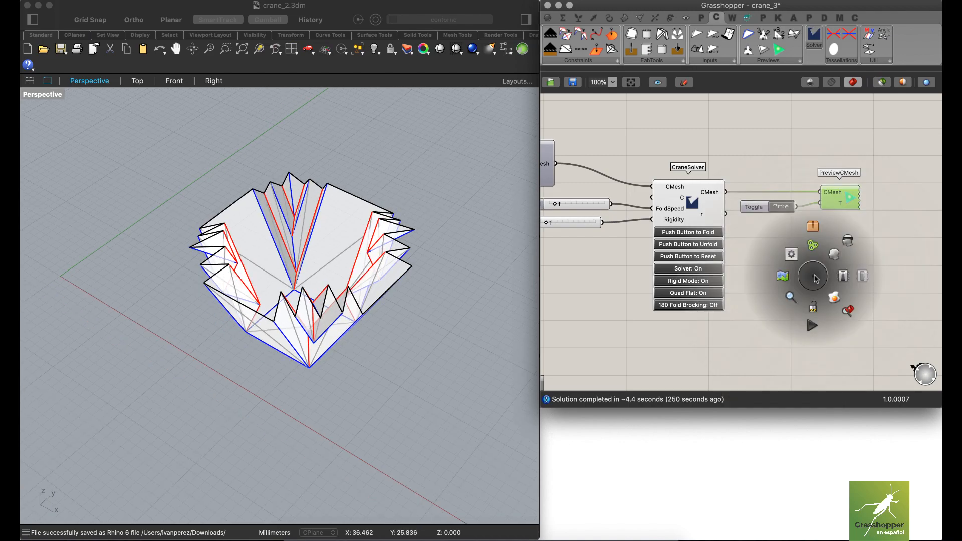
pyautogui.click(834, 297)
# Move the baked mesh and curves along the X axis, clear of the live folded preview.
pyautogui.click(329, 198)
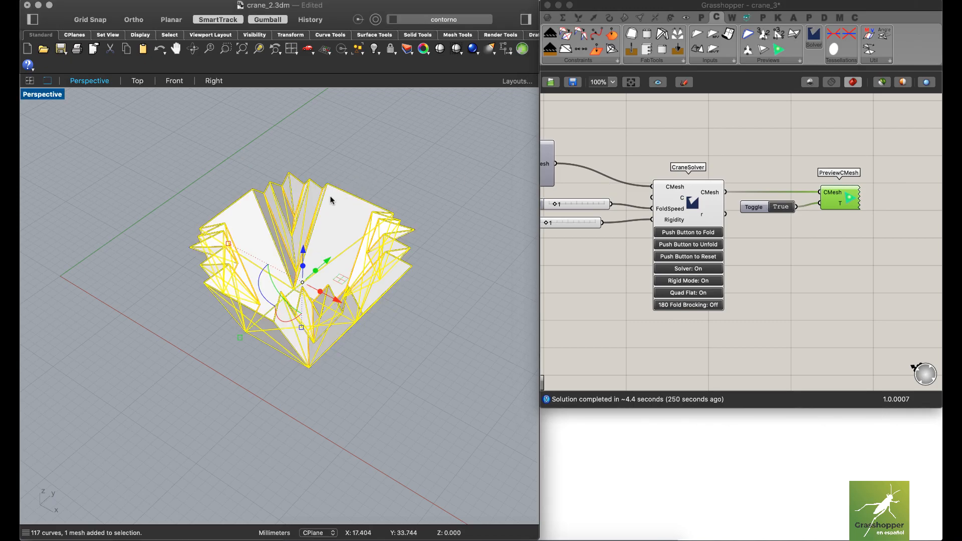
pyautogui.moveTo(320, 291); pyautogui.dragTo(142, 197)
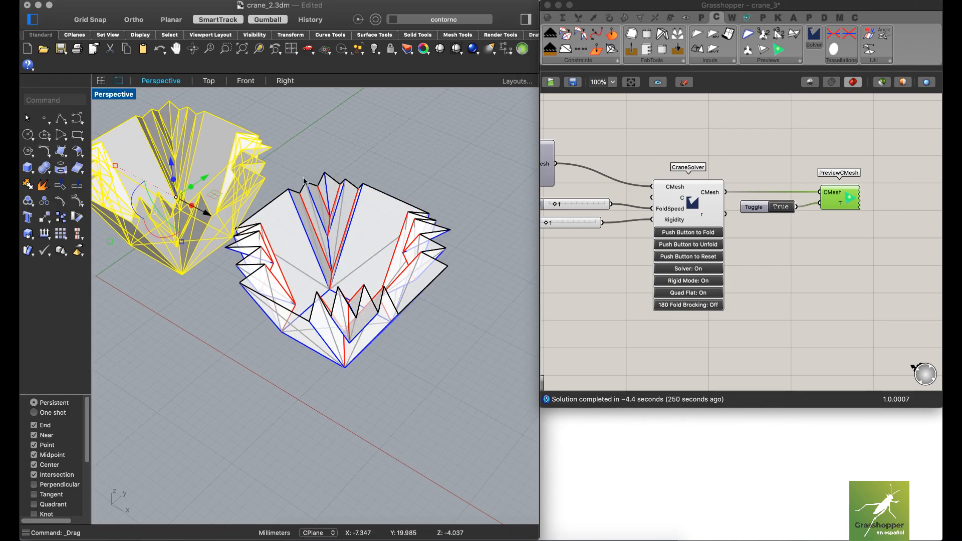
pyautogui.moveTo(277, 181); pyautogui.dragTo(390, 141, button='right')
pyautogui.click(389, 140)
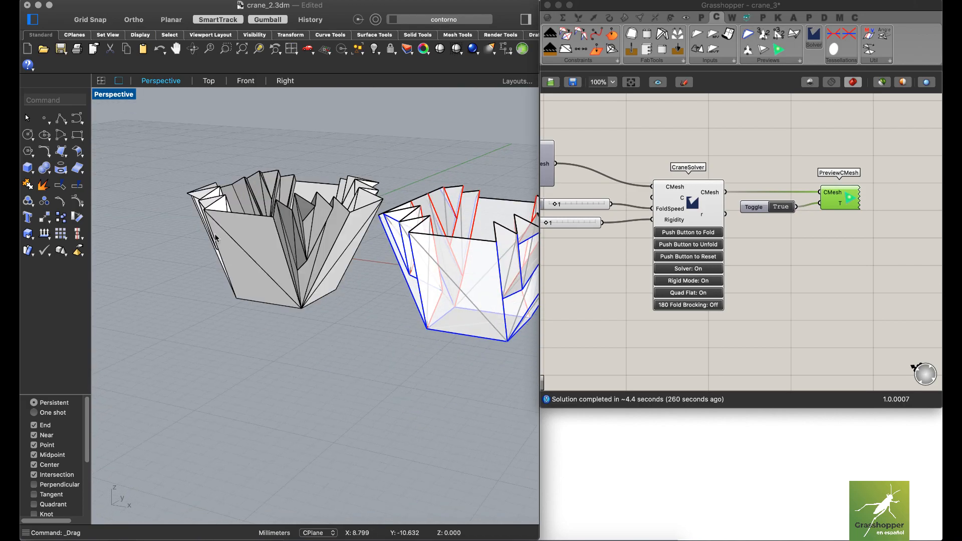
pyautogui.moveTo(284, 231)
pyautogui.mouseDown(button='right')
pyautogui.moveTo(280, 258)
pyautogui.moveTo(265, 258)
pyautogui.moveTo(284, 227)
pyautogui.moveTo(288, 249)
pyautogui.mouseUp(button='right')
# Set the toggle feeding the T input of PreviewCMesh to False and bake the component again.
pyautogui.doubleClick(780, 209)
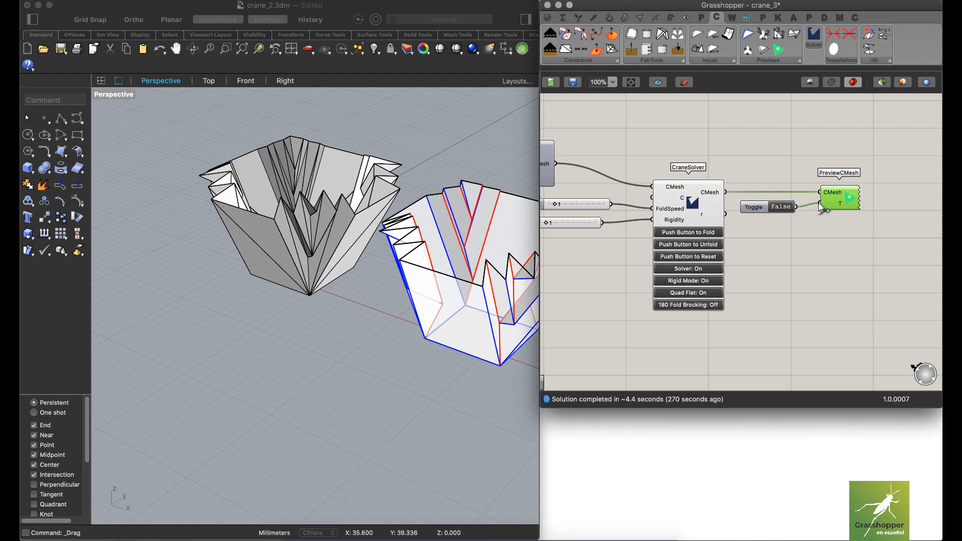
pyautogui.middleClick(806, 281)
pyautogui.click(825, 300)
# Move both baked meshes and their curves along the X axis, clear of the live folded preview.
pyautogui.press('super+a')
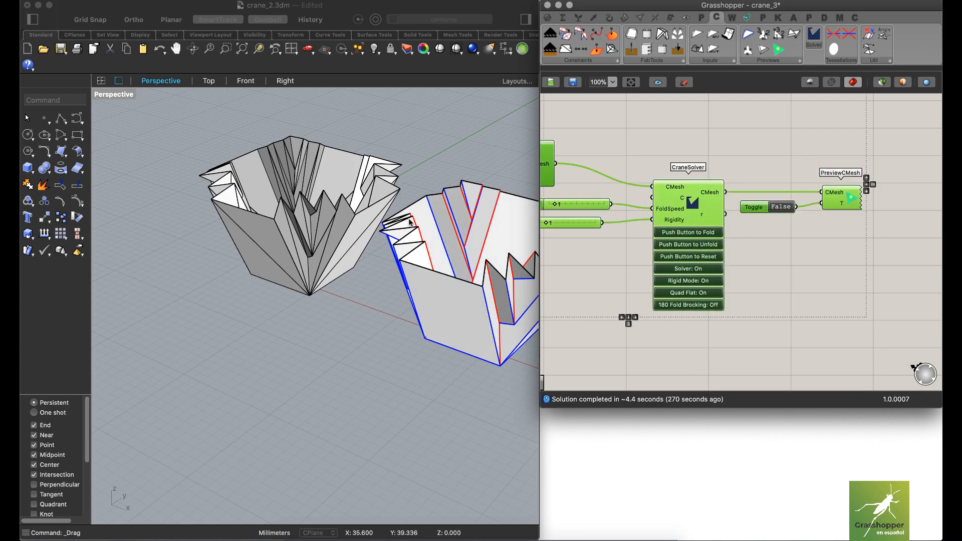
pyautogui.click(480, 135)
pyautogui.press('super+a')
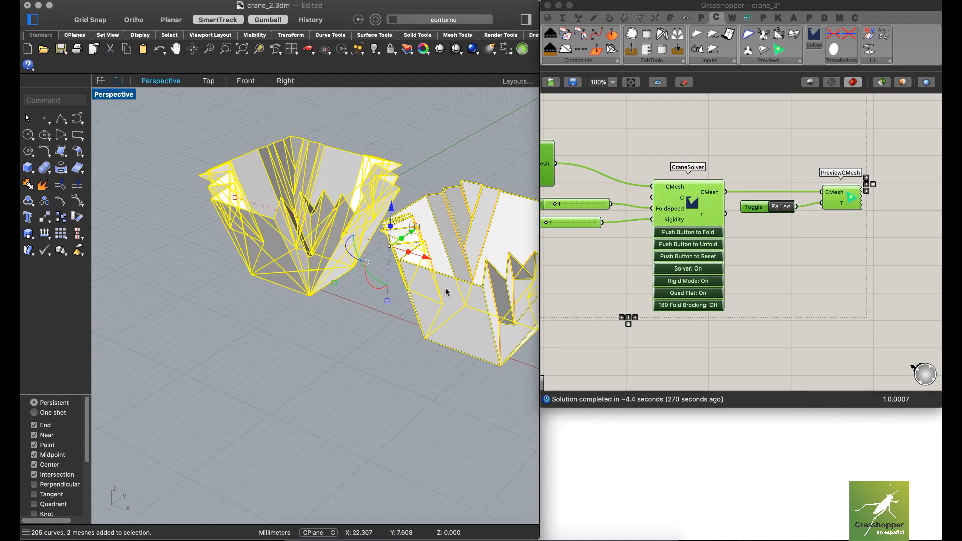
pyautogui.moveTo(426, 257); pyautogui.dragTo(205, 186)
pyautogui.press('Escape')
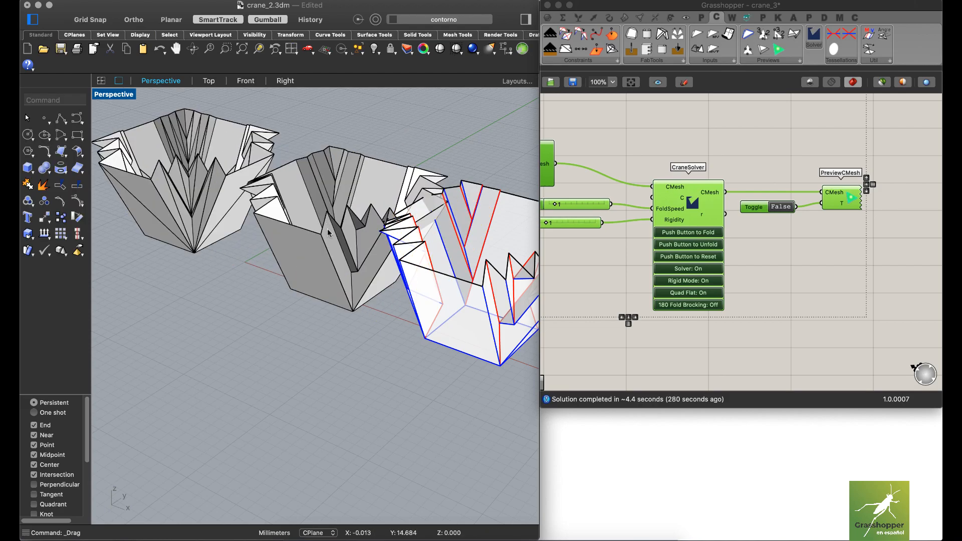
pyautogui.press('super+a')
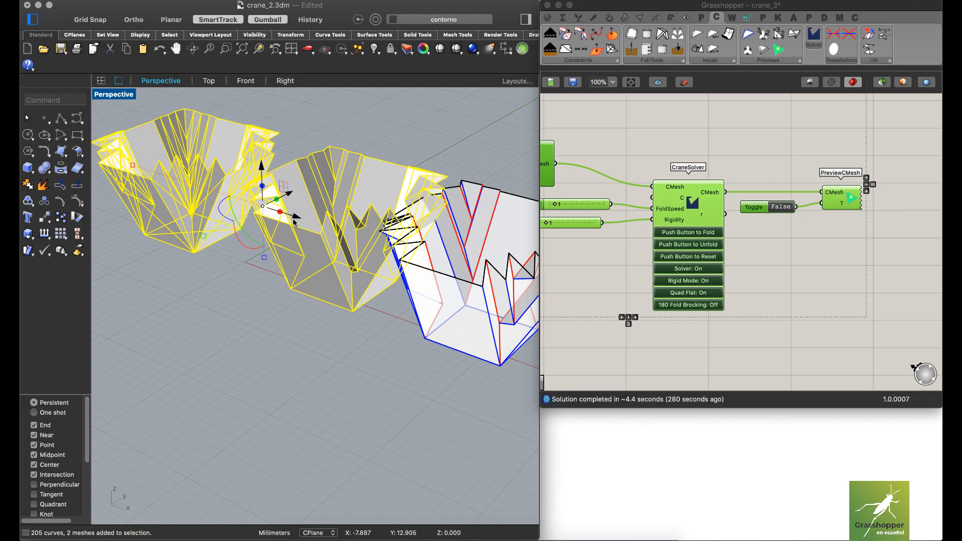
pyautogui.moveTo(291, 214); pyautogui.dragTo(186, 199)
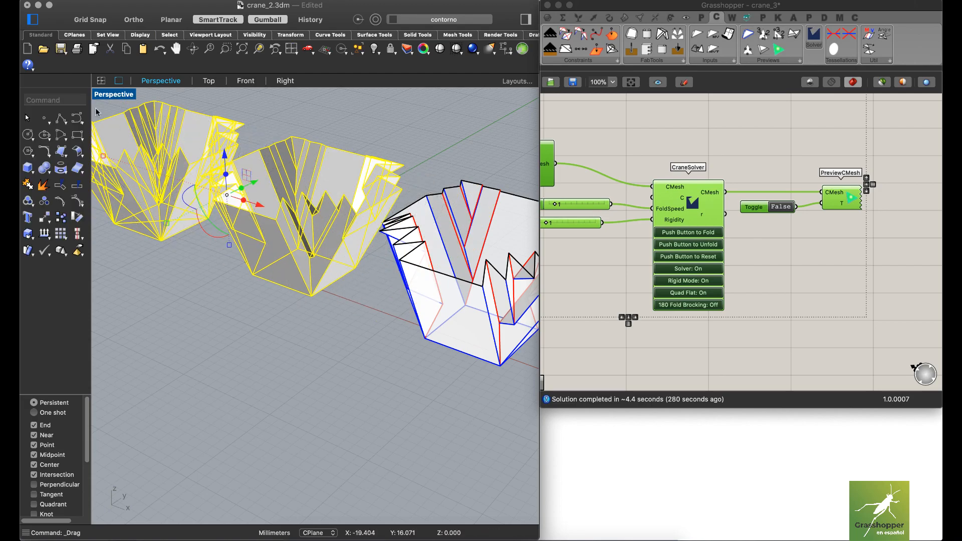
# Hide the Rhino sidebar and compare the two baked meshes with the live folded preview from different angles.
pyautogui.click(34, 22)
pyautogui.click(395, 114)
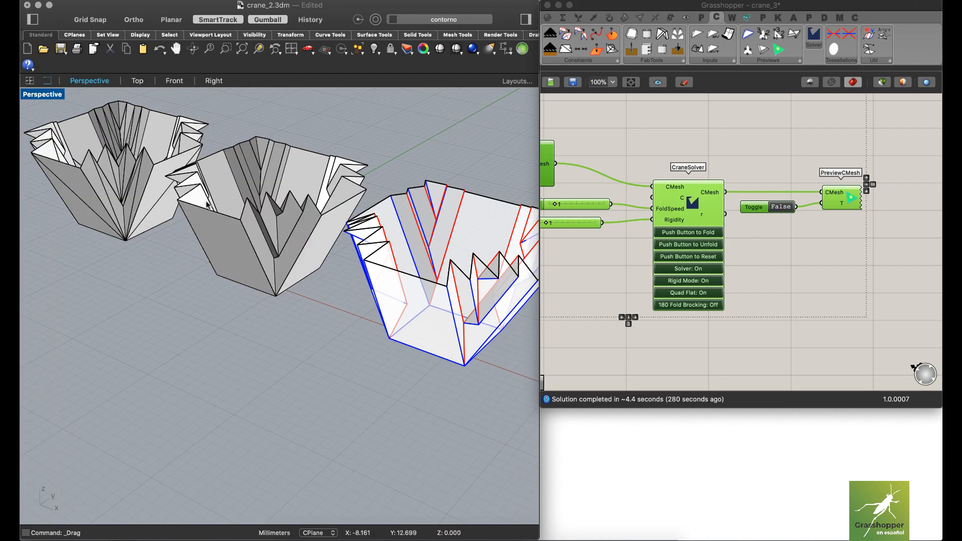
pyautogui.scroll(2, 213, 194)
pyautogui.keyDown('shift'); pyautogui.moveTo(248, 226); pyautogui.dragTo(290, 264, button='right'); pyautogui.keyUp('shift')
pyautogui.moveTo(287, 216); pyautogui.dragTo(337, 207, button='right')
pyautogui.click(835, 240)
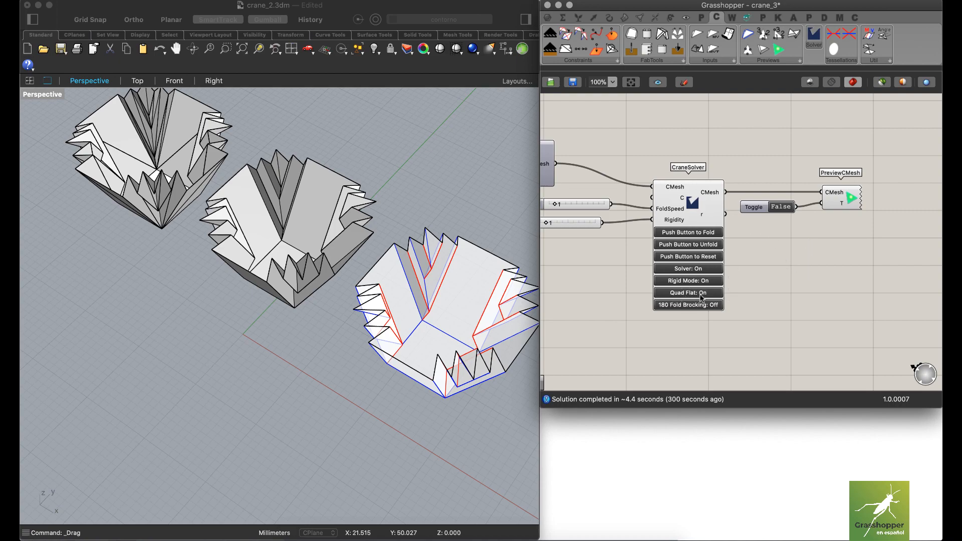
pyautogui.moveTo(322, 271); pyautogui.dragTo(313, 218, button='right')
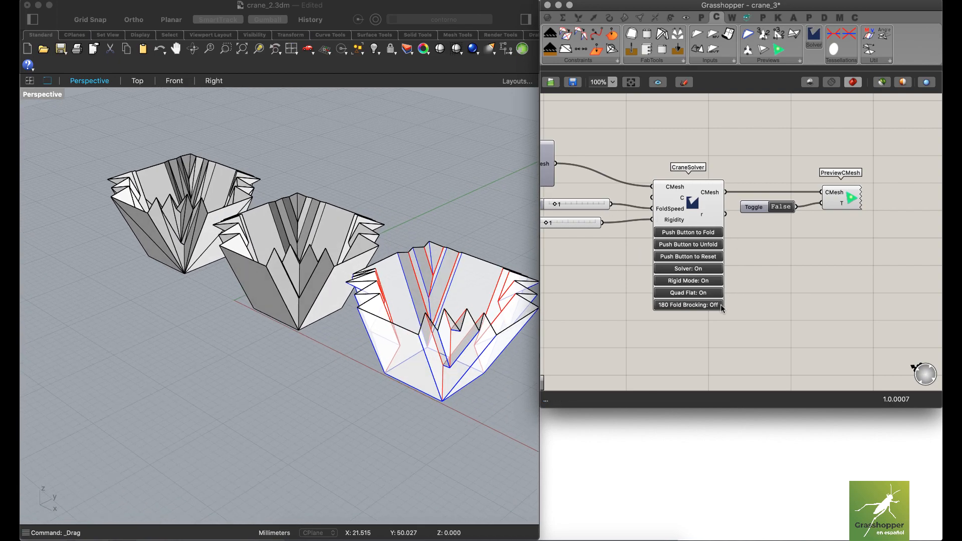
# Delete both baked meshes and all their curves from the Rhino model.
pyautogui.click(358, 175)
pyautogui.press('super+a')
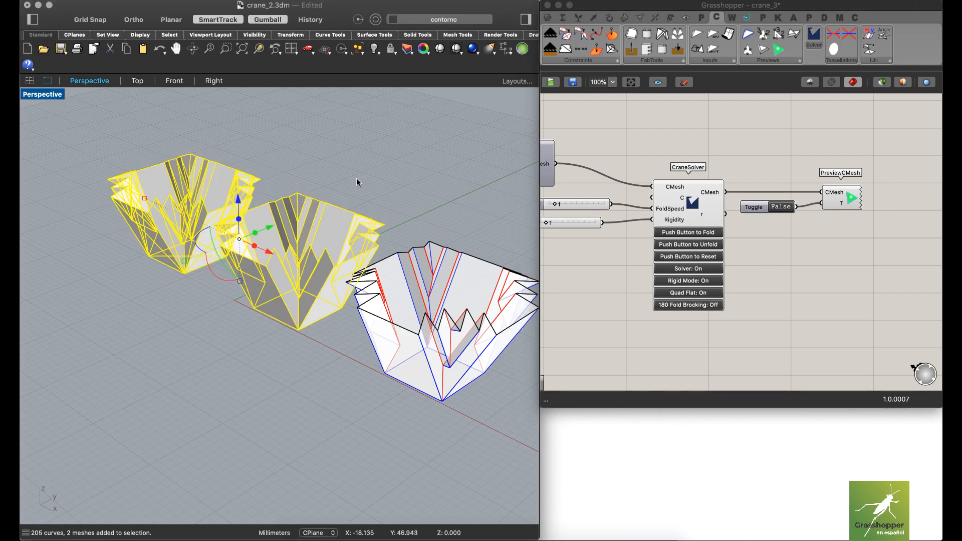
pyautogui.press('Delete')
# Examine the live folded model from several angles and review the Grasshopper definition from the Curve inputs to CraneSolver.
pyautogui.moveTo(372, 191); pyautogui.dragTo(317, 168, button='right')
pyautogui.scroll(5, 410, 274)
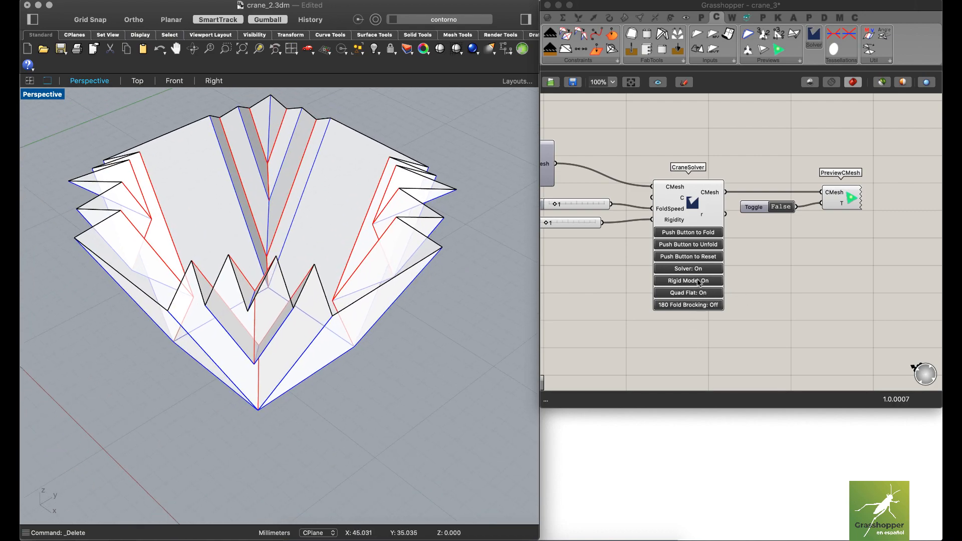
pyautogui.moveTo(363, 249); pyautogui.dragTo(376, 221, button='right')
pyautogui.scroll(-4, 382, 225)
pyautogui.moveTo(752, 266); pyautogui.dragTo(758, 260, button='right')
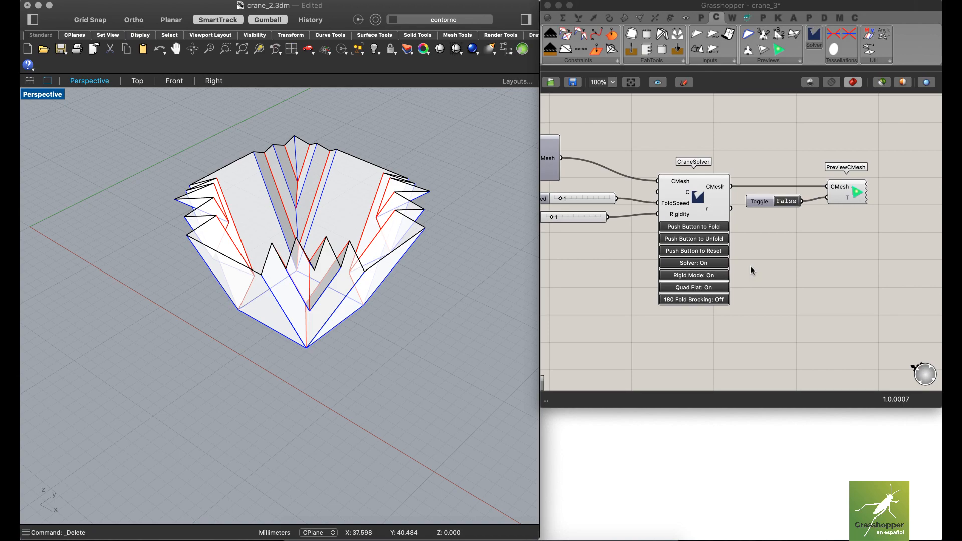
pyautogui.moveTo(426, 220); pyautogui.dragTo(325, 246, button='right')
pyautogui.scroll(1, 375, 228)
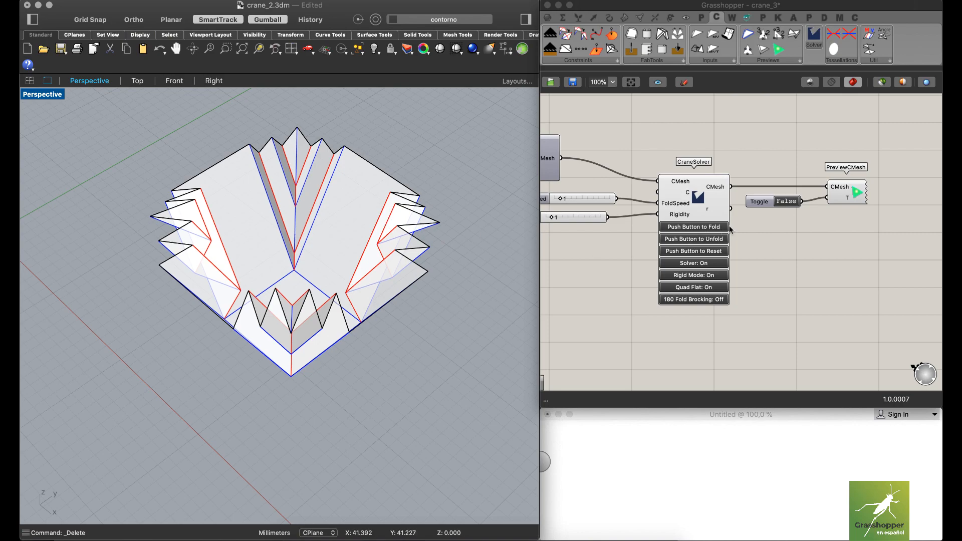
pyautogui.moveTo(763, 254); pyautogui.dragTo(810, 242, button='right')
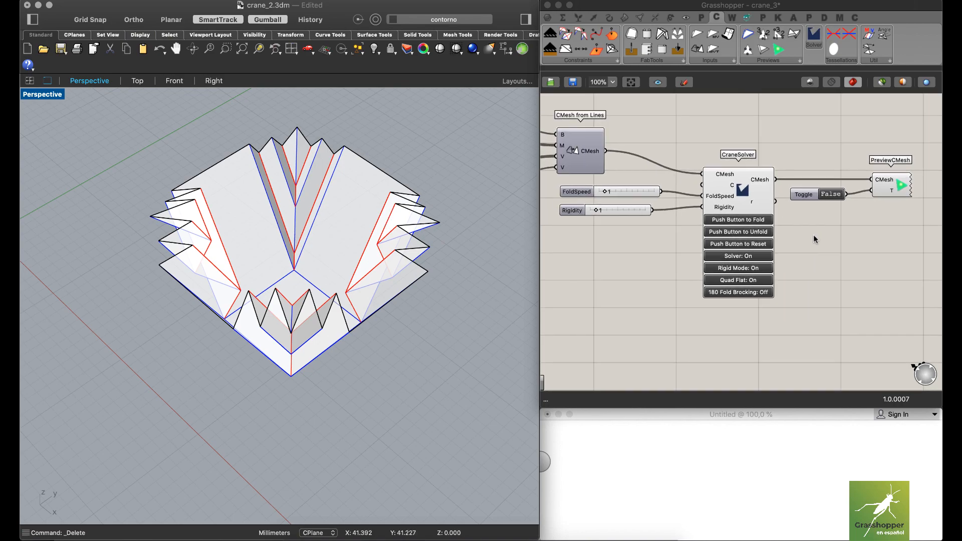
pyautogui.scroll(-2, 812, 238)
pyautogui.moveTo(667, 268); pyautogui.dragTo(726, 269, button='right')
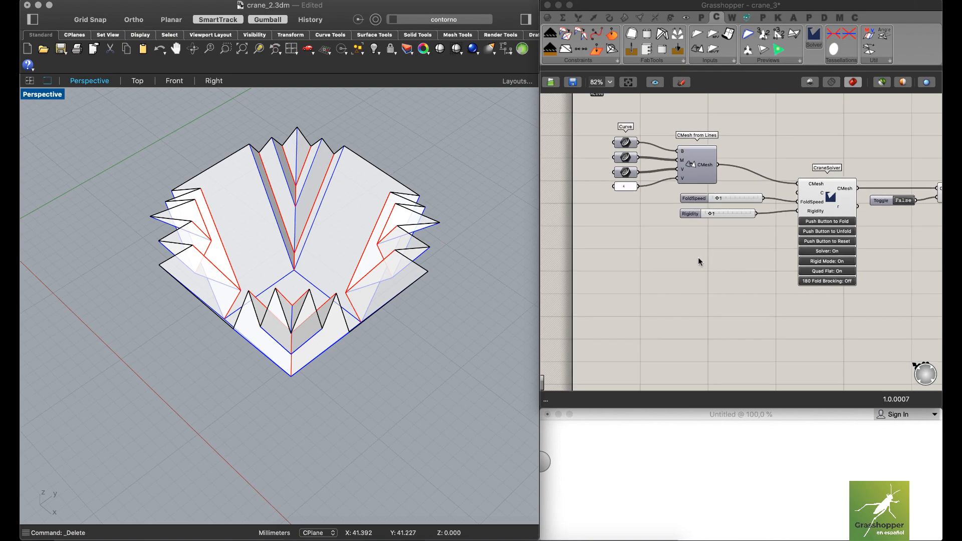
pyautogui.moveTo(327, 262); pyautogui.dragTo(303, 266, button='right')
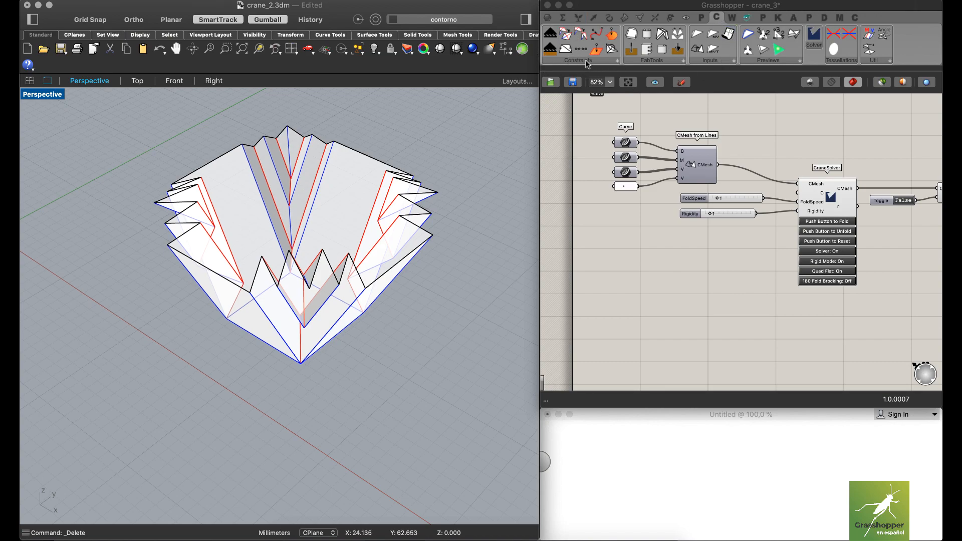
# Add an Anchor constraint component to the canvas beneath the FoldSpeed and Rigidity sliders.
pyautogui.click(605, 66)
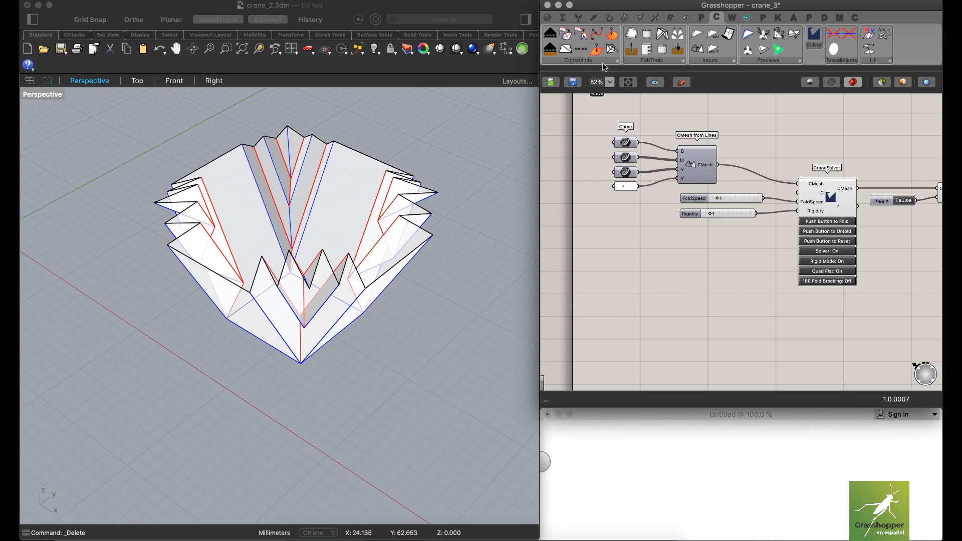
pyautogui.click(596, 62)
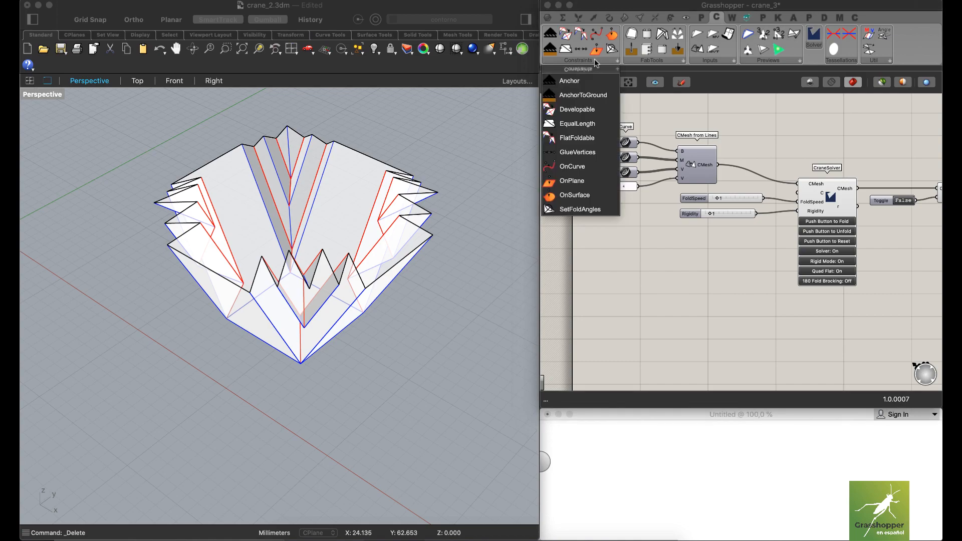
pyautogui.click(579, 82)
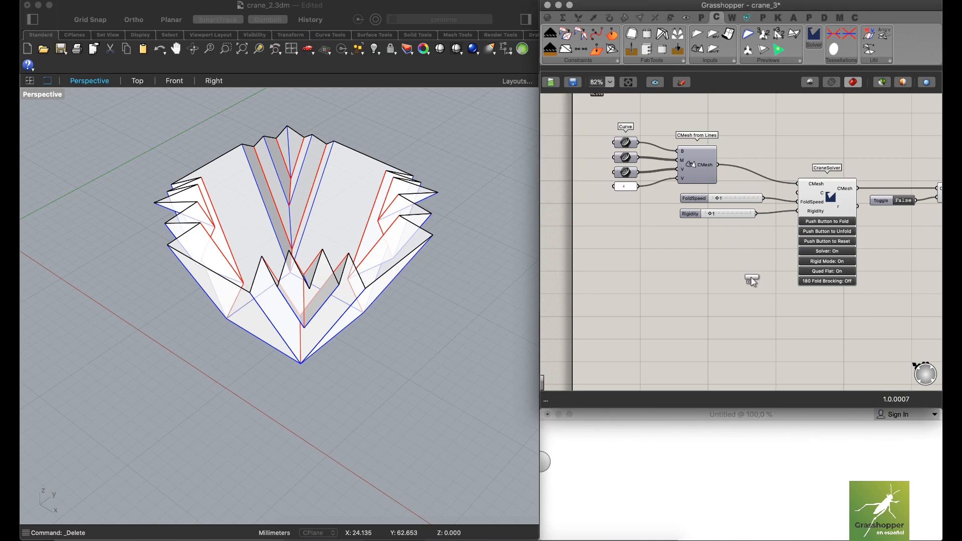
pyautogui.click(736, 273)
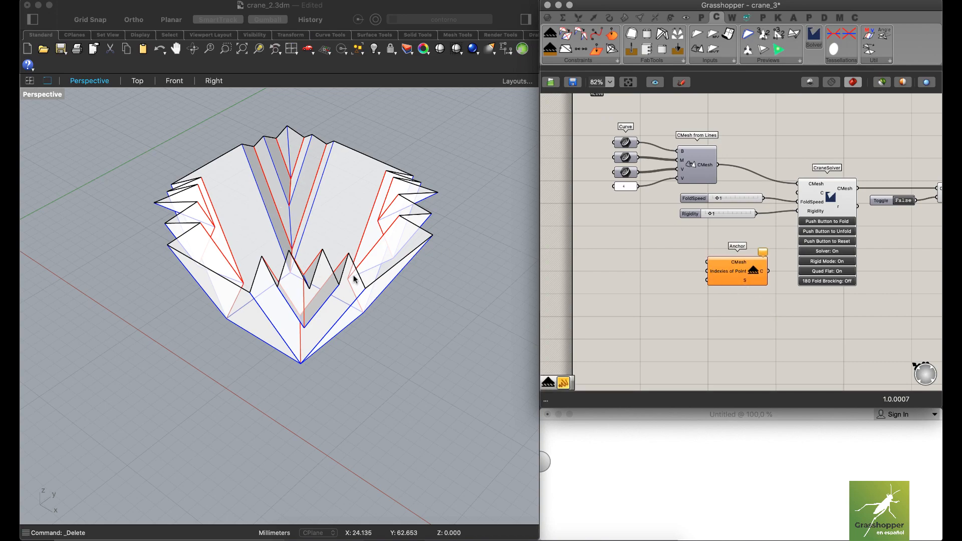
# Reset the model and fold it again with CraneSolver while viewing it in the Front view.
pyautogui.moveTo(338, 288); pyautogui.dragTo(359, 233, button='right')
pyautogui.moveTo(356, 246); pyautogui.dragTo(365, 218, button='right')
pyautogui.click(175, 80)
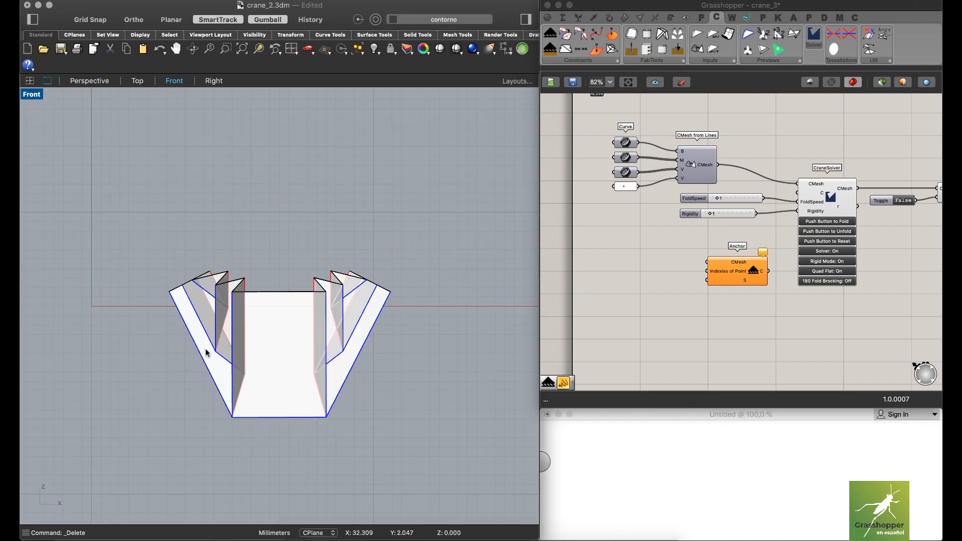
pyautogui.click(842, 246)
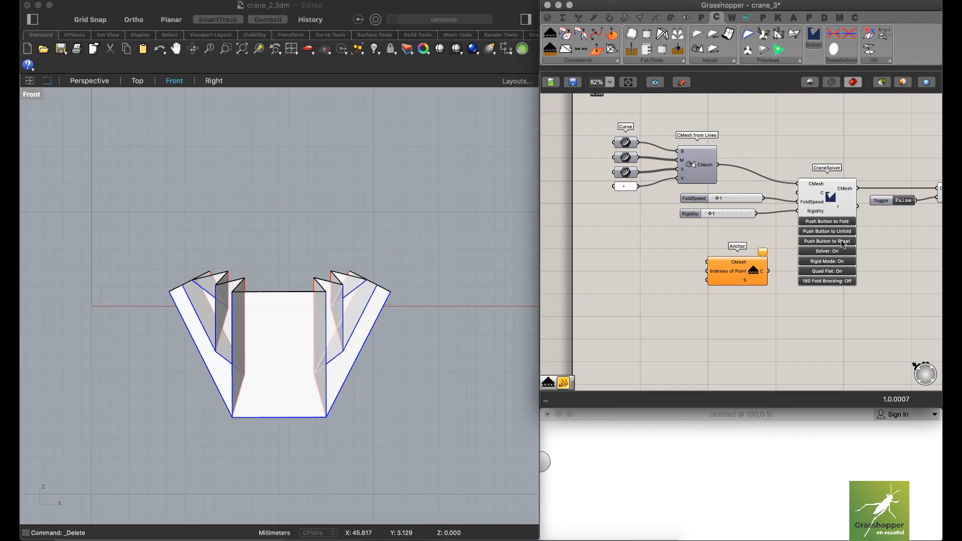
pyautogui.click(842, 241)
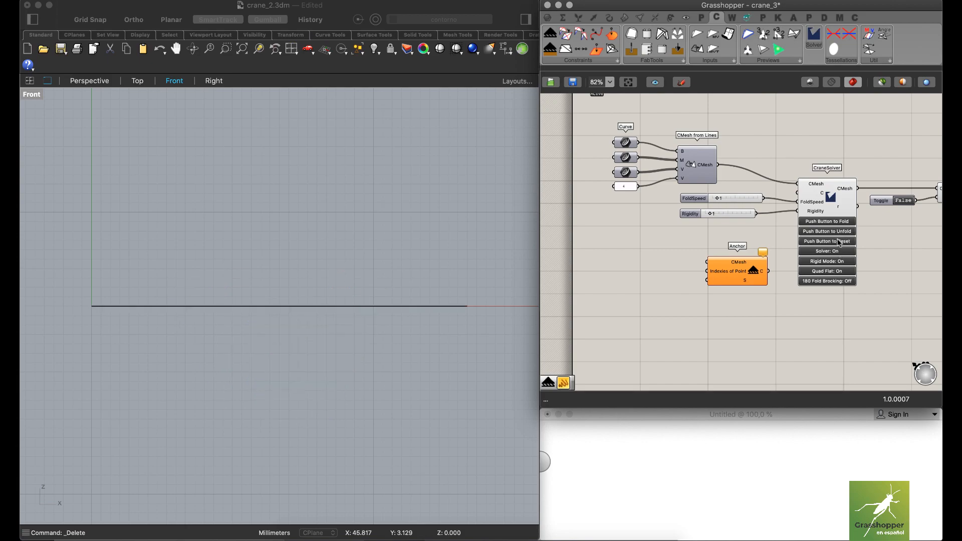
pyautogui.click(831, 221)
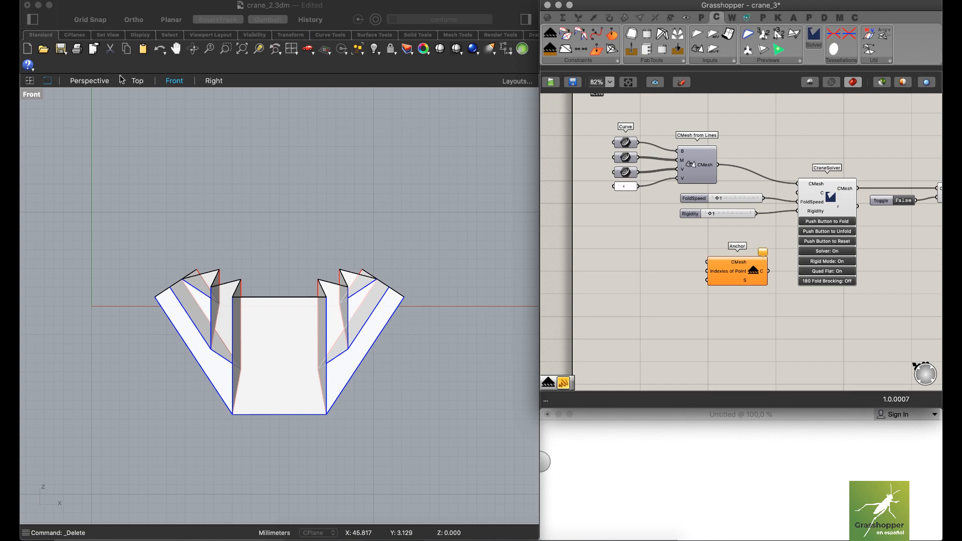
# Inspect the refolded model in the Perspective and Right views.
pyautogui.click(92, 83)
pyautogui.moveTo(280, 225); pyautogui.dragTo(311, 224, button='right')
pyautogui.click(214, 82)
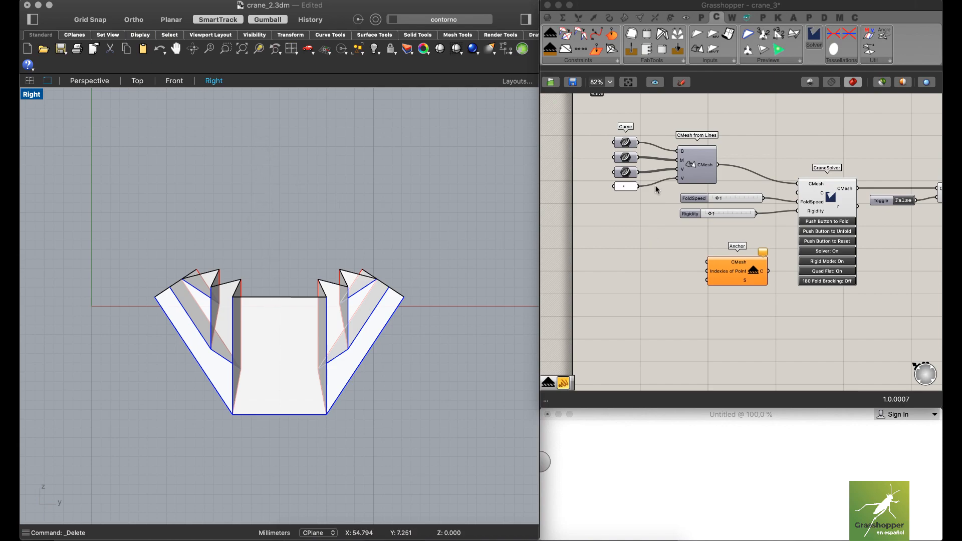
# Move CraneSolver, its two sliders, the toggle and PreviewCMesh away from CMesh from Lines to make room between them.
pyautogui.moveTo(733, 241); pyautogui.dragTo(660, 238, button='right')
pyautogui.scroll(-2, 740, 157)
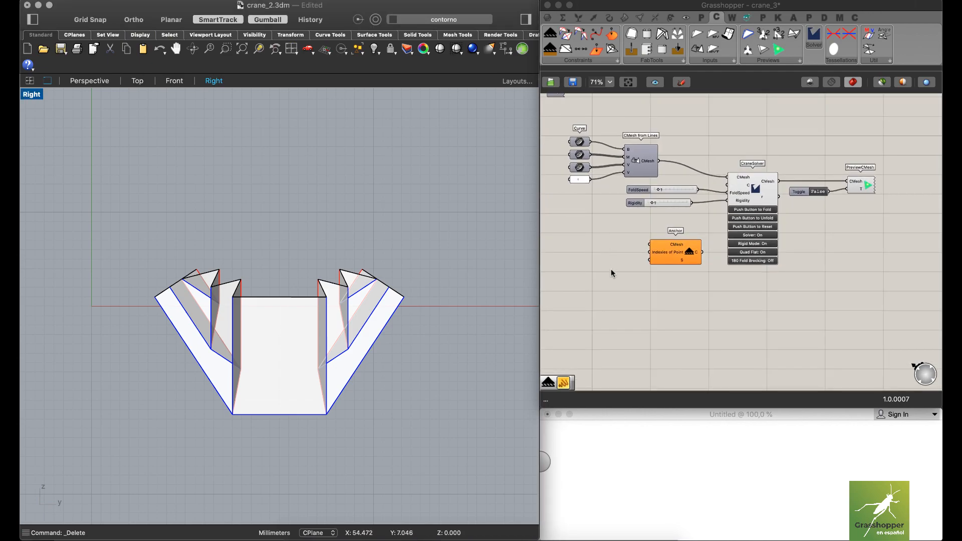
pyautogui.moveTo(892, 153); pyautogui.dragTo(736, 298)
pyautogui.keyDown('shift'); pyautogui.moveTo(637, 224); pyautogui.dragTo(623, 187); pyautogui.keyUp('shift')
pyautogui.moveTo(743, 190); pyautogui.dragTo(889, 179)
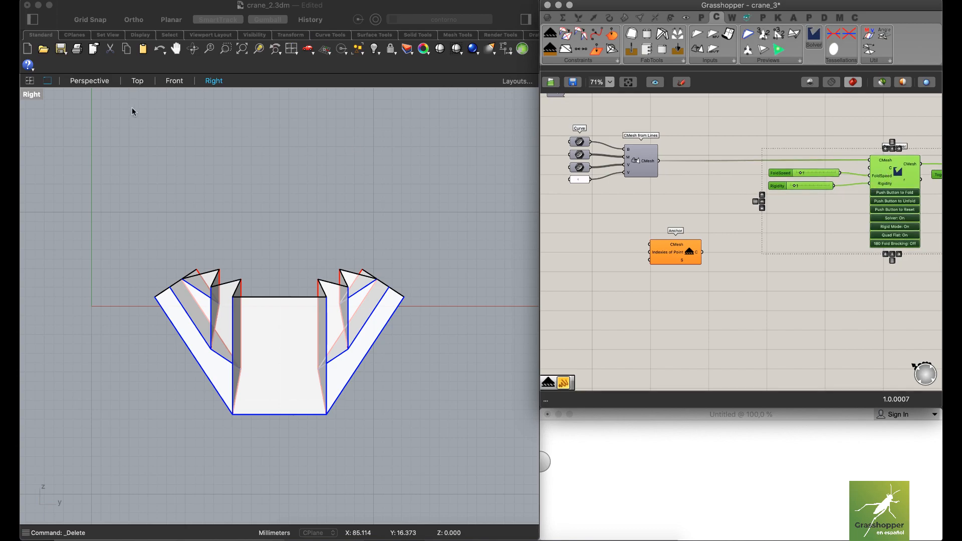
# Return to the Perspective view and reset CraneSolver to the flat crease pattern.
pyautogui.click(89, 80)
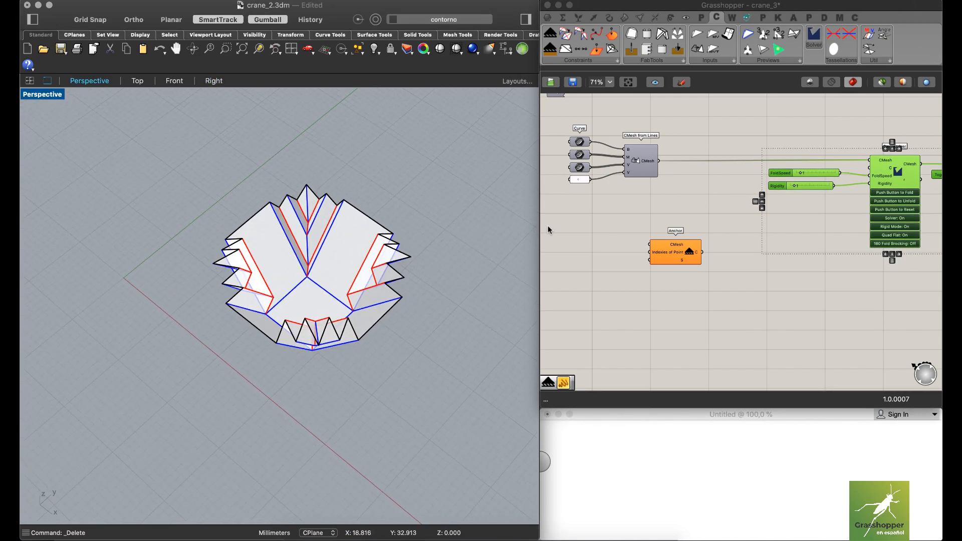
pyautogui.click(834, 299)
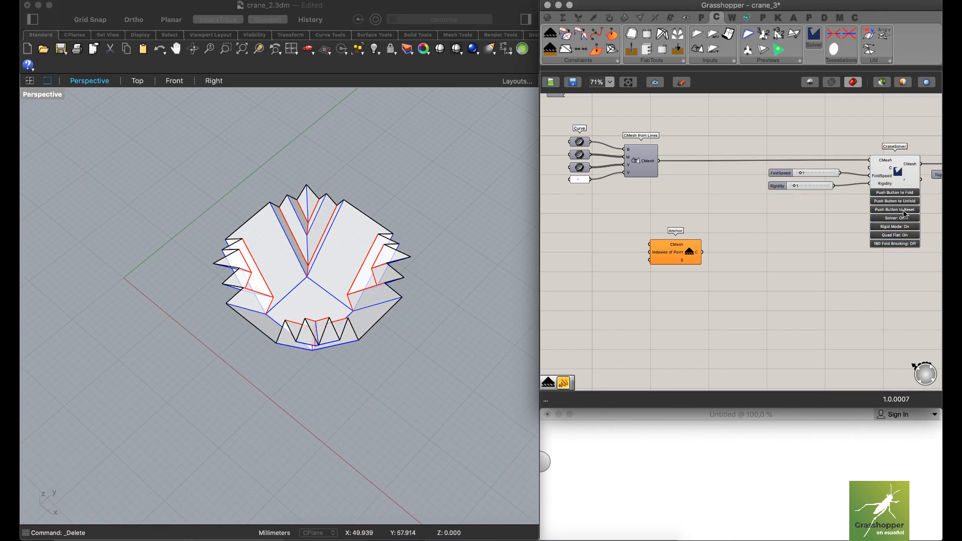
pyautogui.click(904, 213)
pyautogui.moveTo(244, 242)
pyautogui.mouseDown(button='right')
pyautogui.moveTo(268, 209)
pyautogui.moveTo(237, 247)
pyautogui.moveTo(253, 246)
pyautogui.mouseUp(button='right')
# Reposition the Anchor component in the free space between CMesh from Lines and CraneSolver.
pyautogui.moveTo(650, 244)
pyautogui.mouseDown(button='right')
pyautogui.moveTo(625, 246)
pyautogui.moveTo(648, 240)
pyautogui.mouseUp(button='right')
pyautogui.scroll(2, 660, 220)
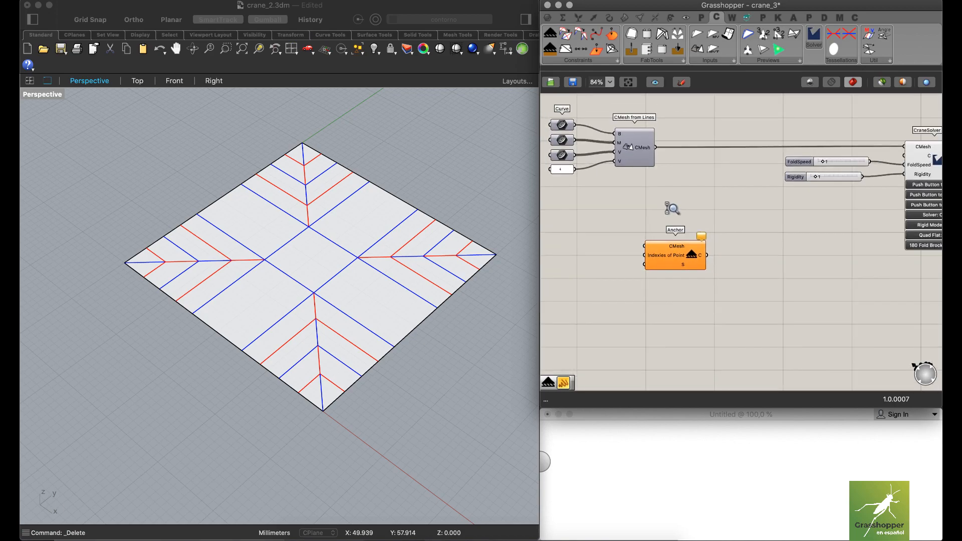
pyautogui.moveTo(677, 257); pyautogui.dragTo(710, 246)
pyautogui.click(681, 184)
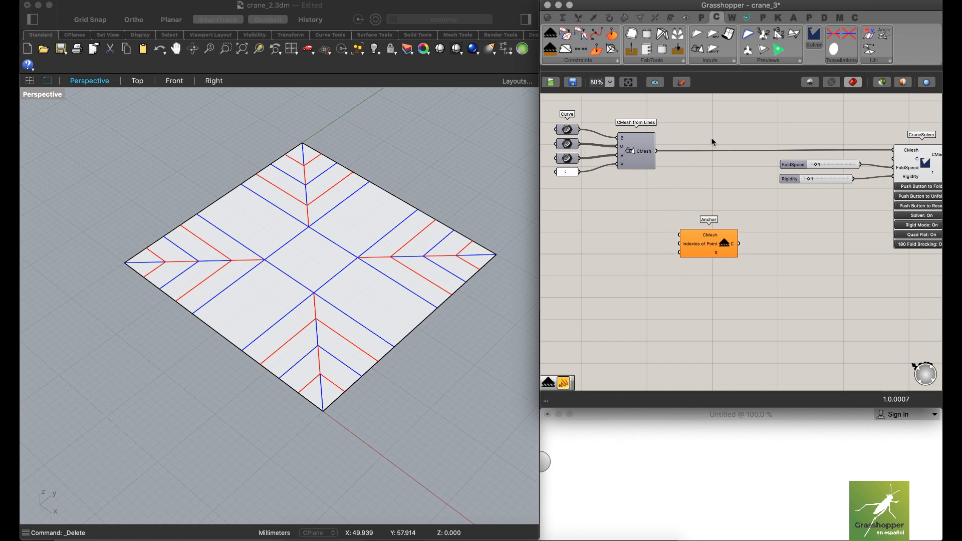
# Add a Preview Vertex IDs component above the CMesh wire and connect the CMesh from Lines output to its CMesh input.
pyautogui.click(792, 63)
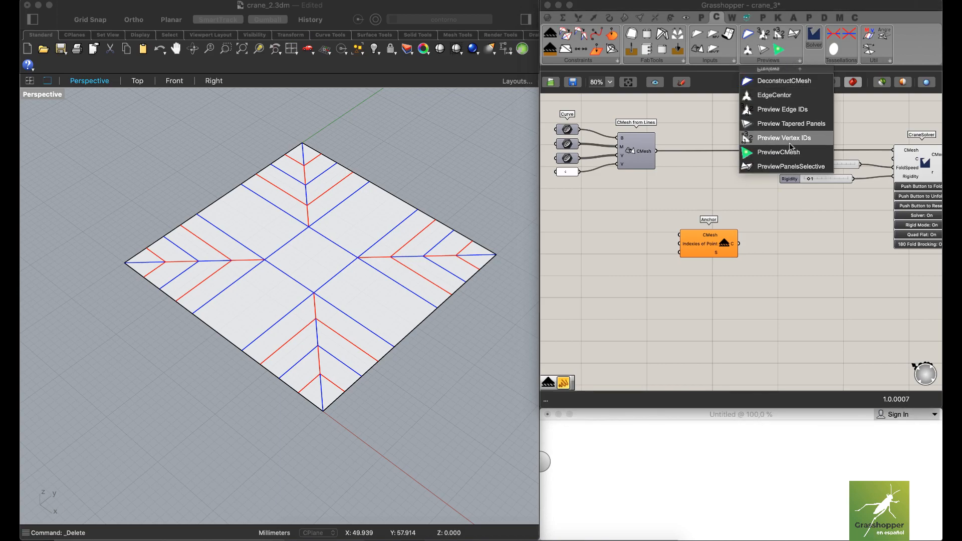
pyautogui.moveTo(791, 143); pyautogui.dragTo(753, 126)
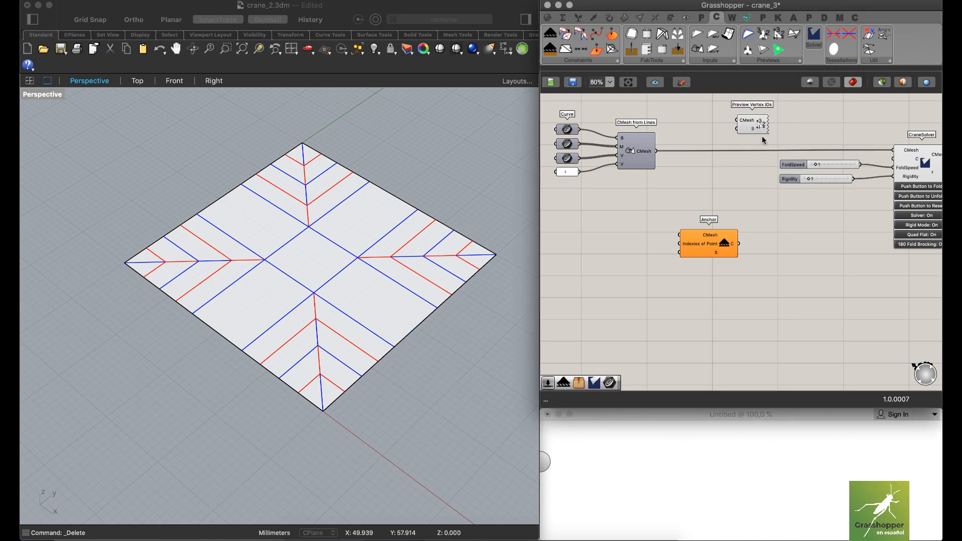
pyautogui.scroll(2, 764, 140)
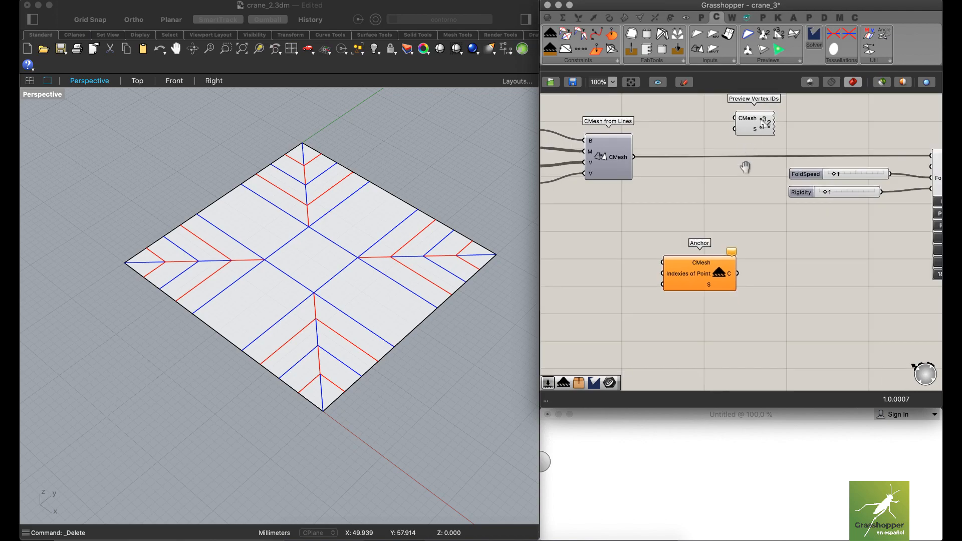
pyautogui.moveTo(745, 166); pyautogui.dragTo(746, 199, button='right')
pyautogui.moveTo(744, 165); pyautogui.dragTo(715, 162)
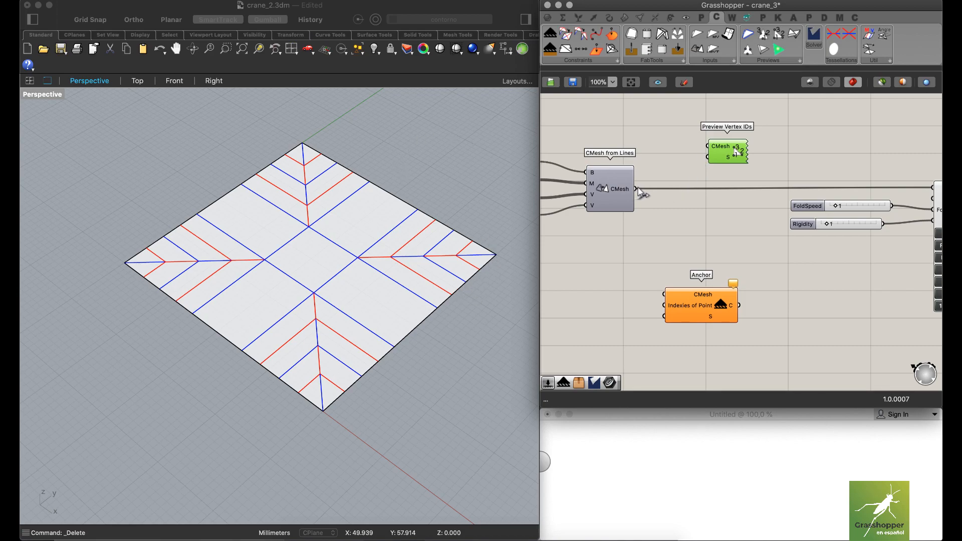
pyautogui.moveTo(692, 155); pyautogui.dragTo(707, 146)
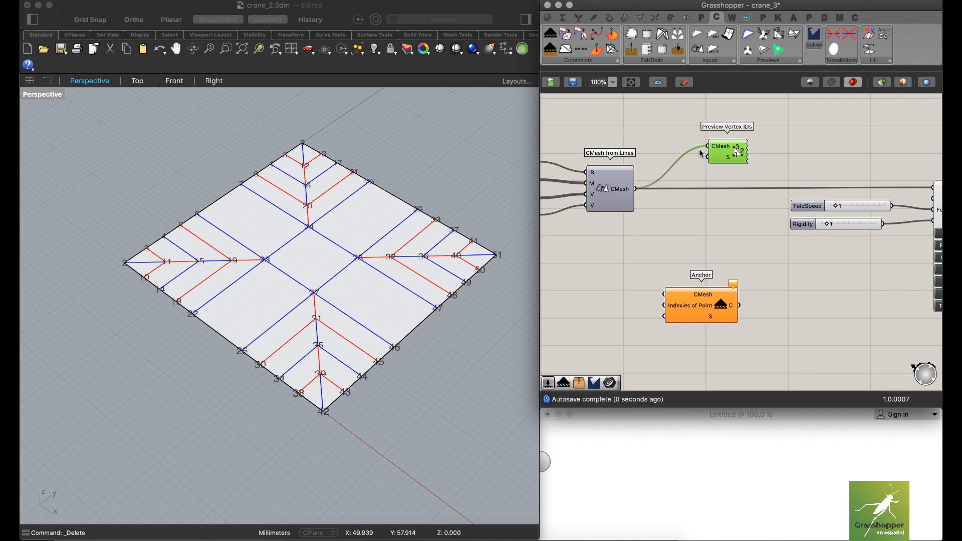
# Examine the vertex IDs across the whole crease pattern, from the corner folds to the central square.
pyautogui.moveTo(286, 325); pyautogui.dragTo(344, 308, button='right')
pyautogui.scroll(10, 352, 293)
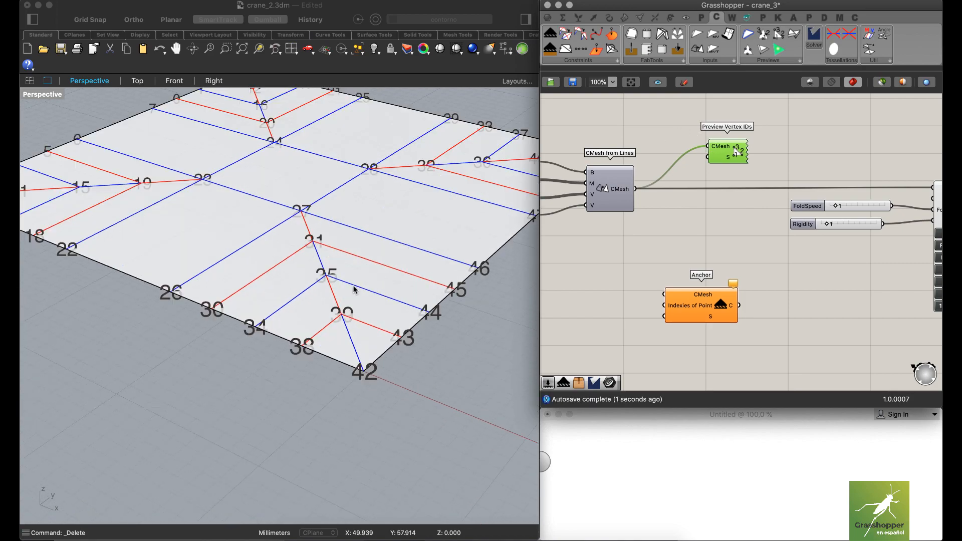
pyautogui.scroll(-3, 350, 311)
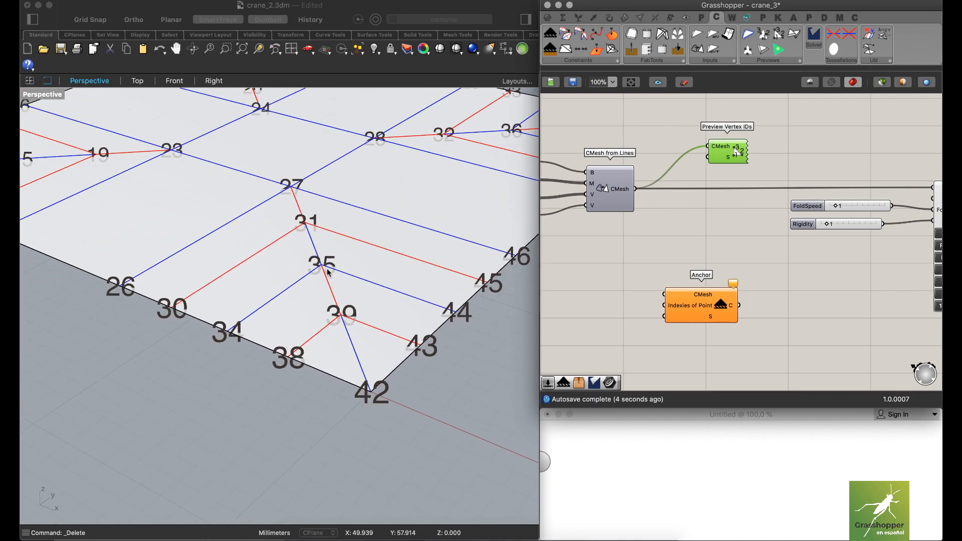
pyautogui.moveTo(296, 197); pyautogui.dragTo(291, 218, button='right')
pyautogui.scroll(-5, 301, 192)
pyautogui.scroll(3, 285, 197)
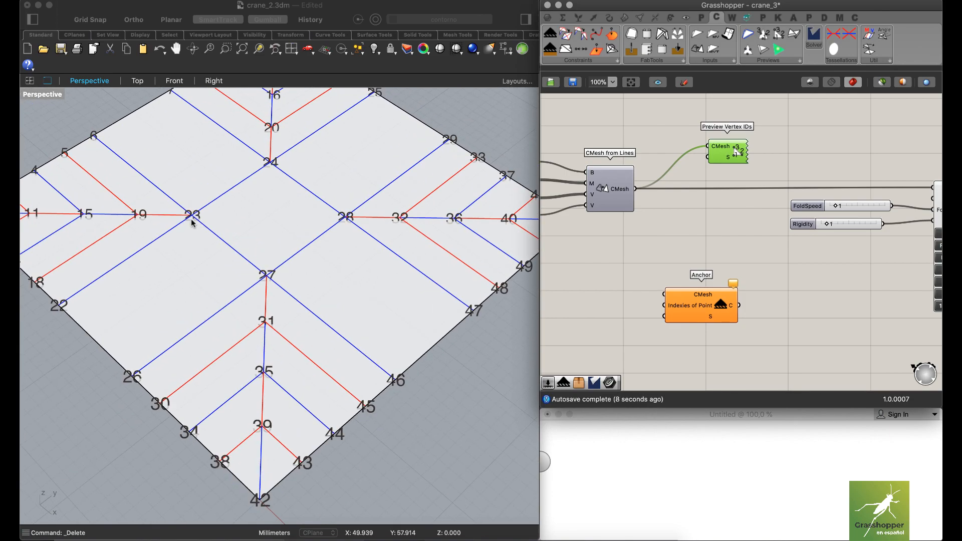
pyautogui.moveTo(486, 240); pyautogui.dragTo(419, 336, button='right')
pyautogui.moveTo(162, 196); pyautogui.dragTo(198, 199, button='right')
pyautogui.scroll(-5, 198, 200)
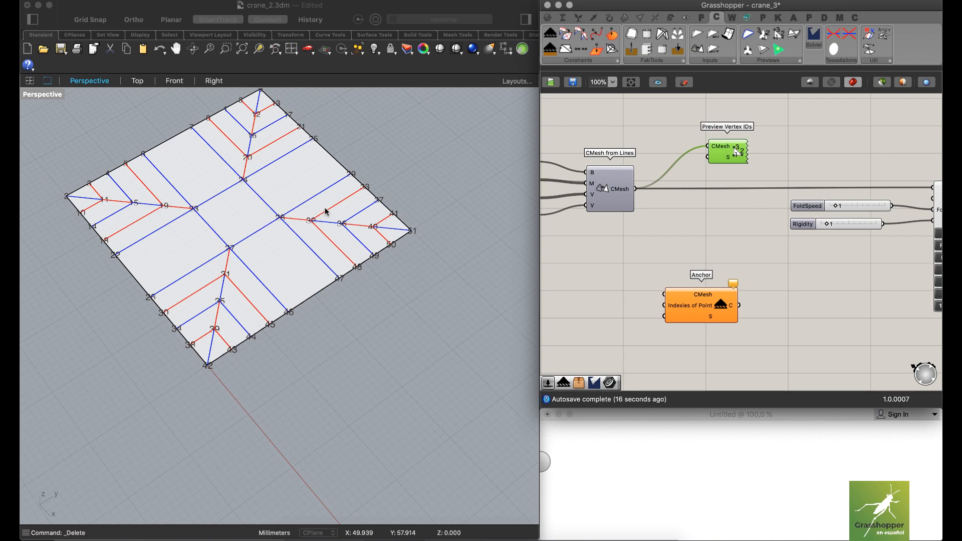
pyautogui.moveTo(209, 170); pyautogui.dragTo(155, 155, button='right')
pyautogui.scroll(5, 160, 164)
pyautogui.scroll(-2, 161, 163)
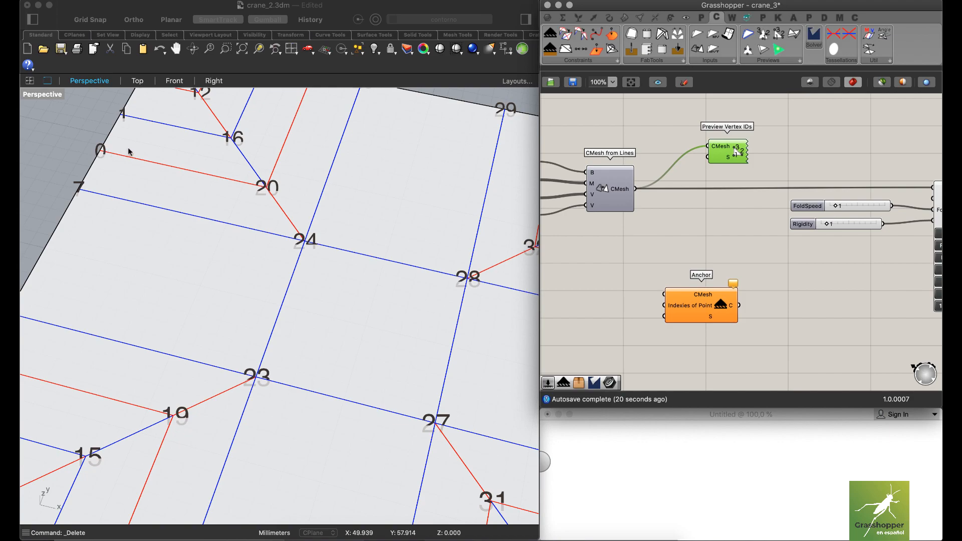
pyautogui.scroll(-6, 125, 176)
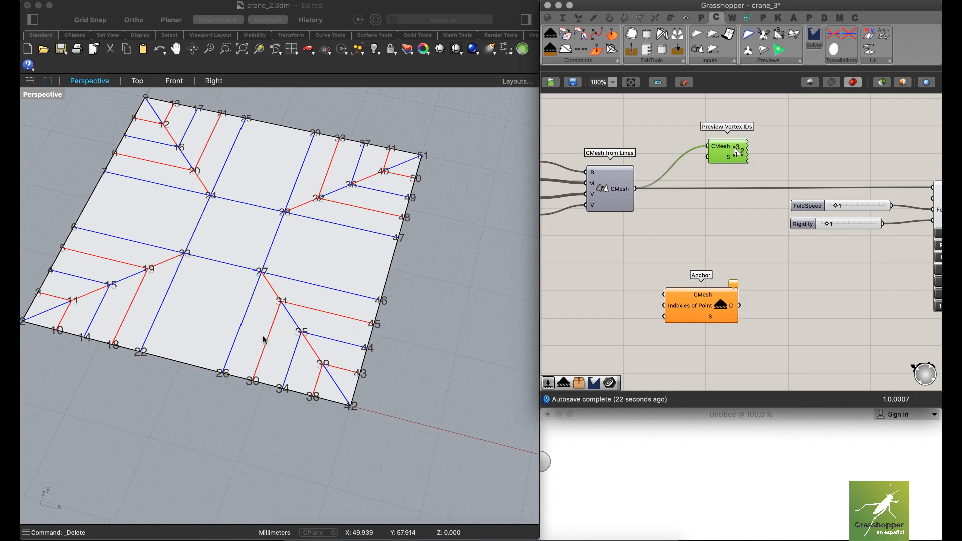
pyautogui.moveTo(291, 268); pyautogui.dragTo(285, 259, button='right')
pyautogui.moveTo(286, 215); pyautogui.dragTo(308, 237, button='right')
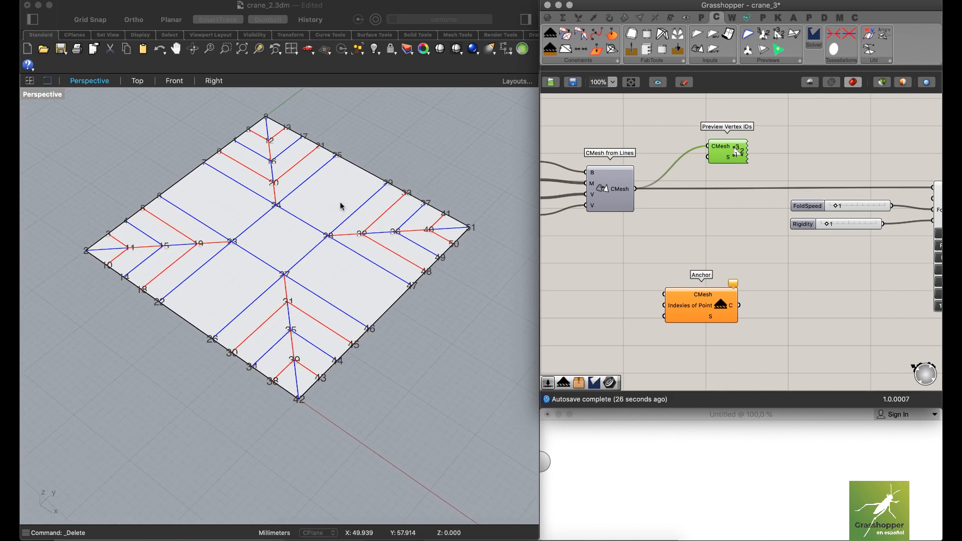
# Nudge the Preview Vertex IDs component slightly farther from CMesh from Lines.
pyautogui.click(718, 170)
pyautogui.click(725, 155)
pyautogui.moveTo(738, 156); pyautogui.dragTo(715, 157, button='right')
pyautogui.click(696, 157)
pyautogui.moveTo(648, 161); pyautogui.dragTo(669, 160)
pyautogui.click(730, 159)
pyautogui.click(661, 162)
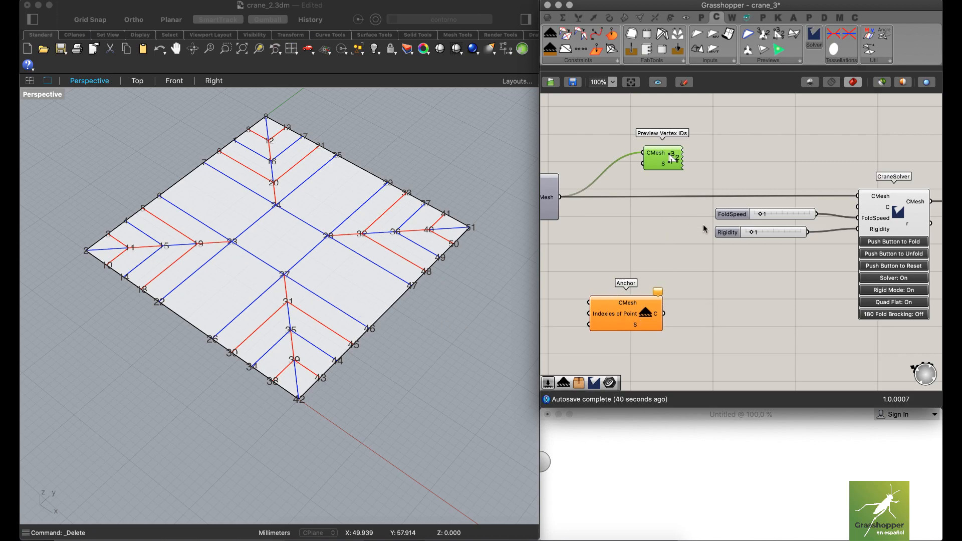
# Connect Anchor's C output to CraneSolver's C input and place Anchor just below the Rigidity slider.
pyautogui.moveTo(698, 305); pyautogui.dragTo(715, 293, button='right')
pyautogui.moveTo(650, 308); pyautogui.dragTo(682, 280)
pyautogui.click(673, 278)
pyautogui.moveTo(708, 283); pyautogui.dragTo(674, 283, button='right')
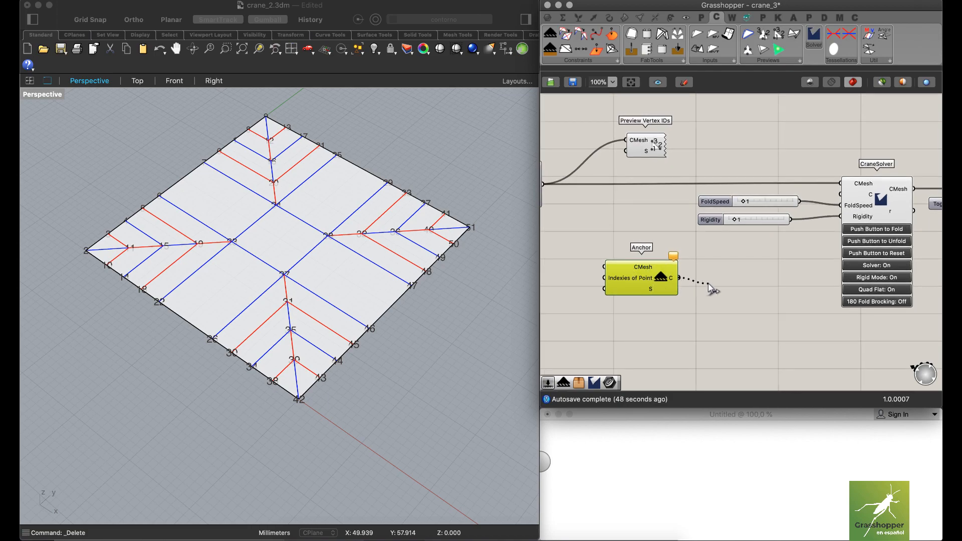
pyautogui.moveTo(673, 282)
pyautogui.moveTo(872, 197)
pyautogui.moveTo(680, 278); pyautogui.dragTo(844, 200)
pyautogui.moveTo(662, 275); pyautogui.dragTo(756, 272)
pyautogui.moveTo(740, 346); pyautogui.dragTo(729, 203)
pyautogui.click(642, 293)
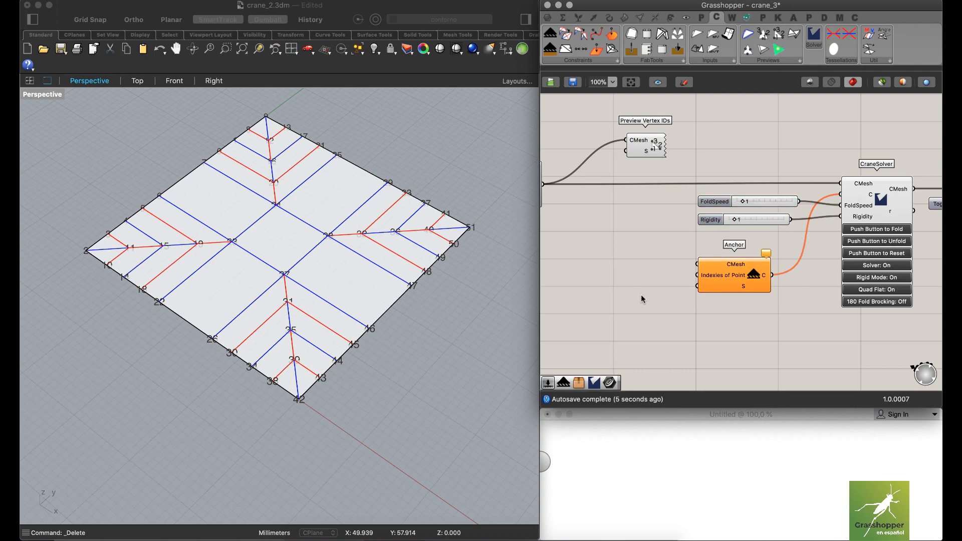
# Connect the CMesh from Lines output to Anchor's CMesh input.
pyautogui.scroll(1, 732, 274)
pyautogui.scroll(1, 733, 275)
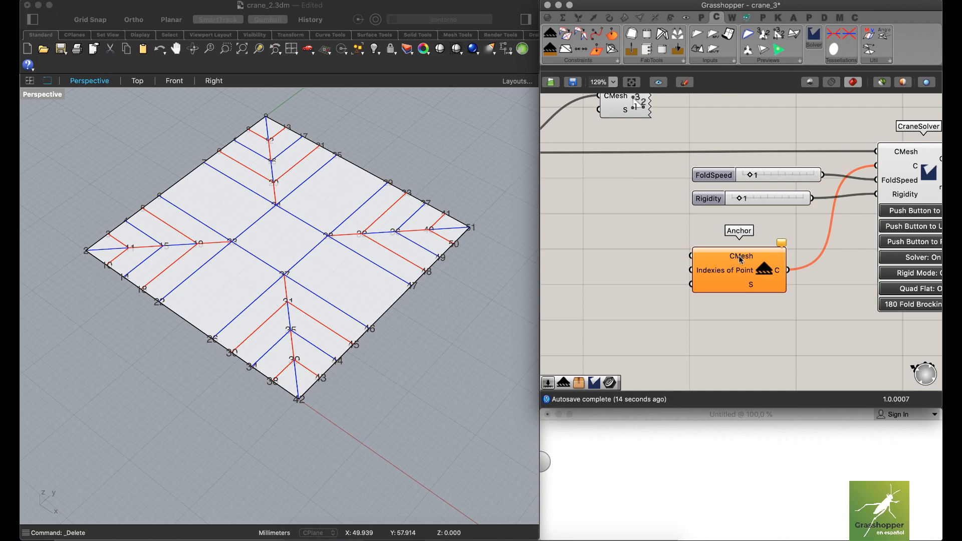
pyautogui.scroll(-3, 679, 242)
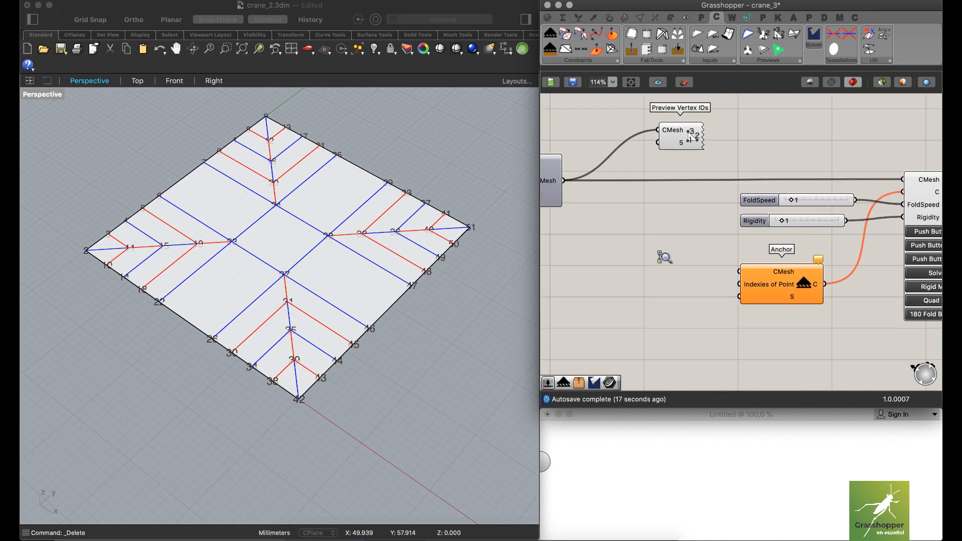
pyautogui.moveTo(638, 243); pyautogui.dragTo(664, 244, button='right')
pyautogui.moveTo(605, 191); pyautogui.dragTo(758, 271)
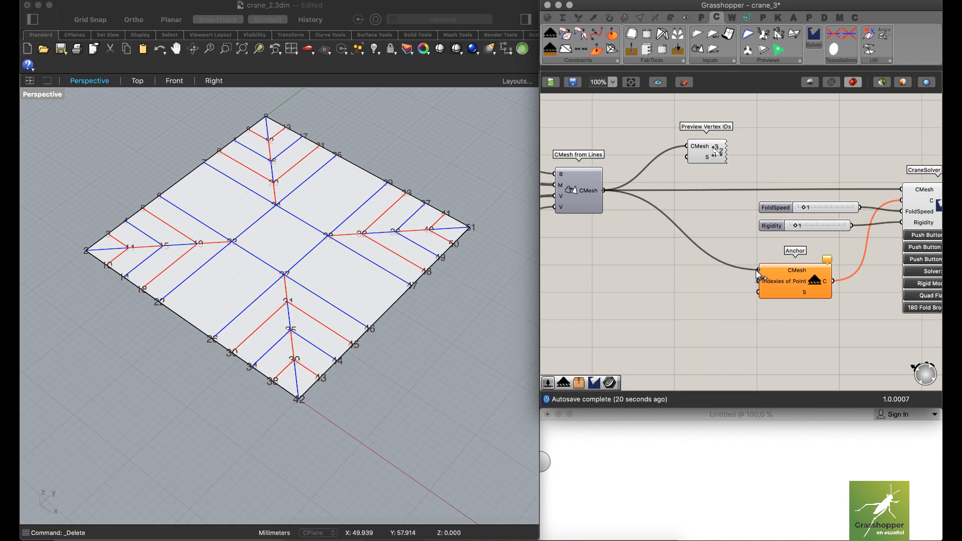
# Examine Anchor's Indexies of Point and S inputs and the vertex IDs around the crease pattern's central square.
pyautogui.moveTo(763, 301); pyautogui.dragTo(739, 267, button='right')
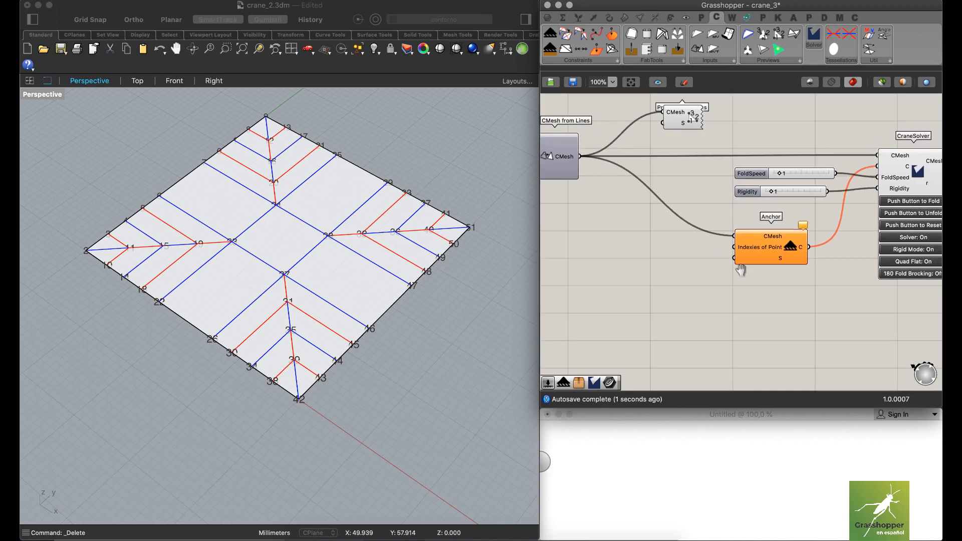
pyautogui.scroll(5, 760, 263)
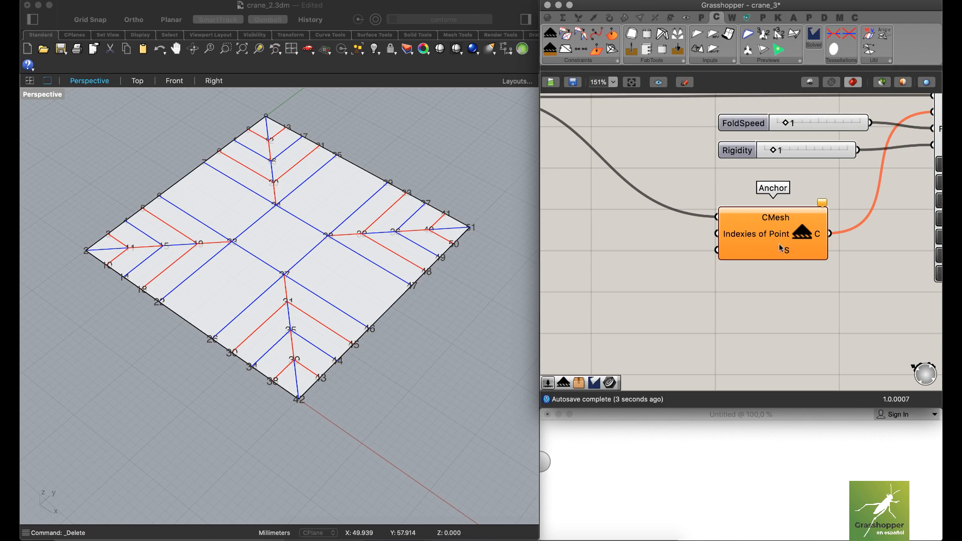
pyautogui.moveTo(739, 235)
pyautogui.moveTo(723, 278); pyautogui.dragTo(739, 334, button='right')
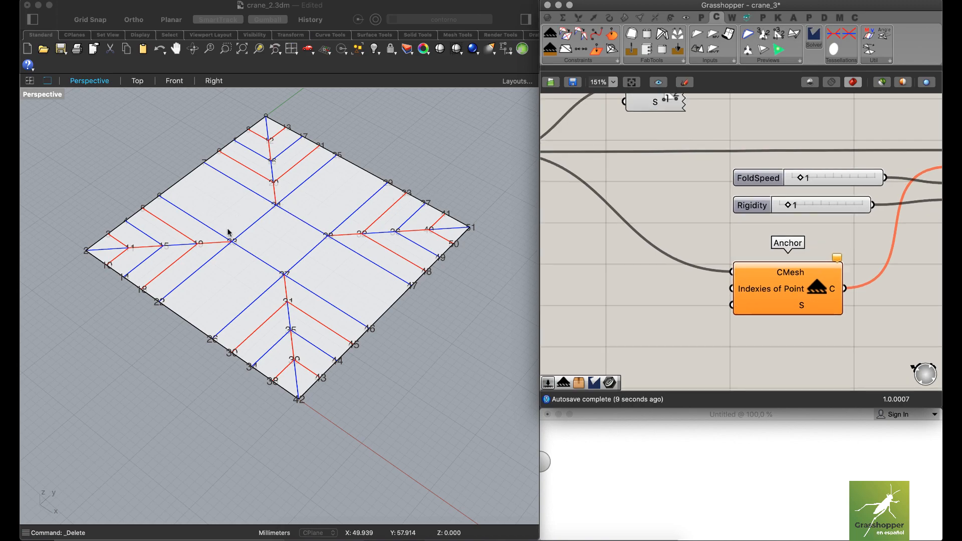
pyautogui.scroll(8, 286, 221)
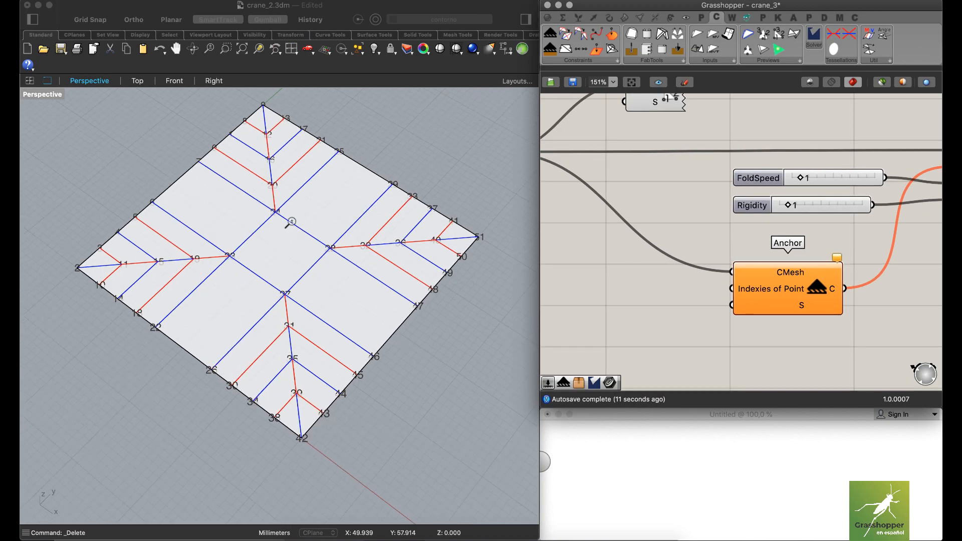
pyautogui.scroll(-8, 292, 229)
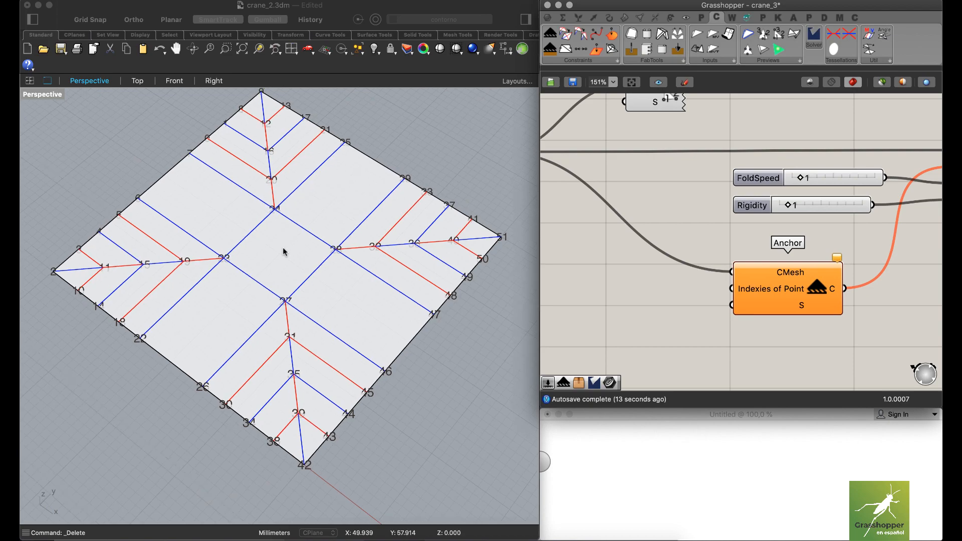
pyautogui.scroll(-3, 724, 243)
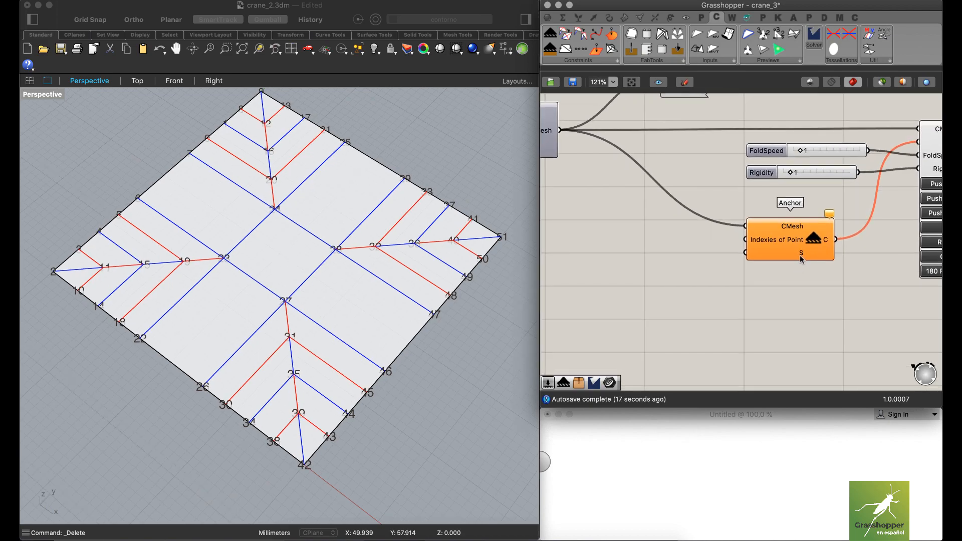
pyautogui.moveTo(801, 259)
# Add a number slider set to 10, connect it to Anchor's S input and lower it to free space beside Anchor.
pyautogui.moveTo(673, 252); pyautogui.dragTo(682, 255, button='right')
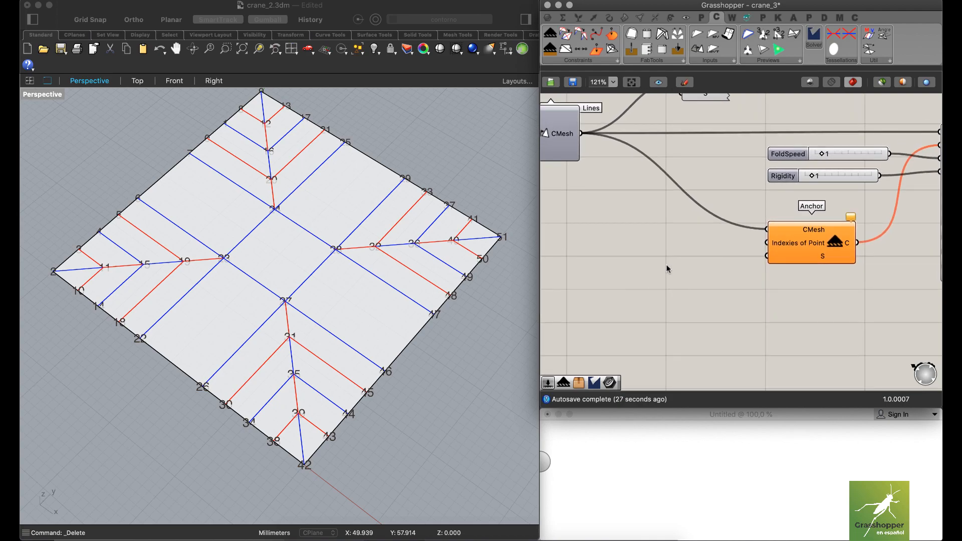
pyautogui.doubleClick(670, 266)
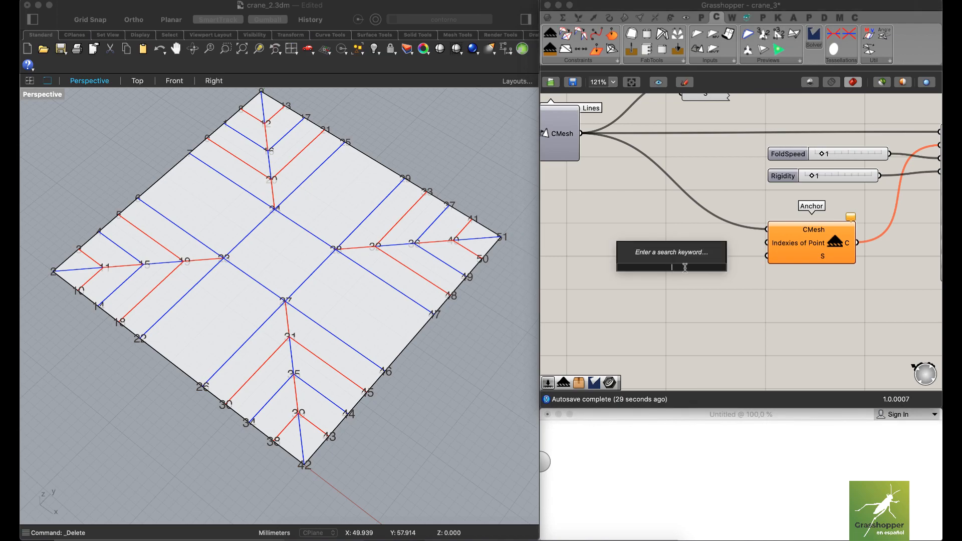
pyautogui.write('10')
pyautogui.press('Return')
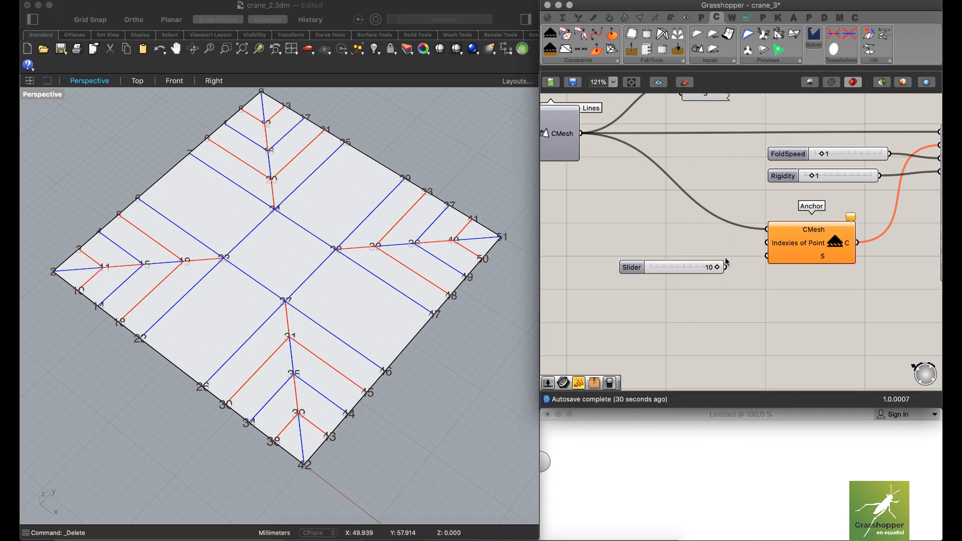
pyautogui.moveTo(725, 267); pyautogui.dragTo(767, 256)
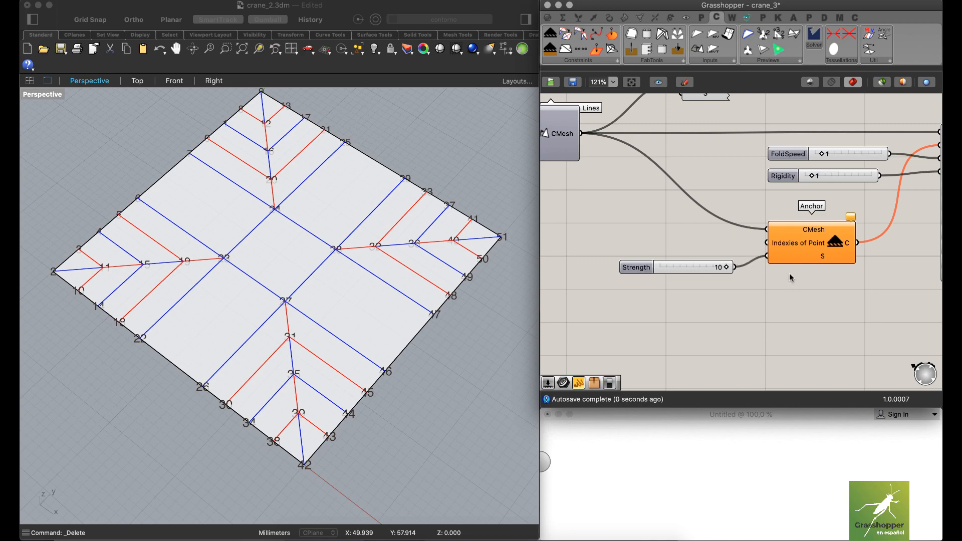
pyautogui.moveTo(694, 243); pyautogui.dragTo(716, 275, button='right')
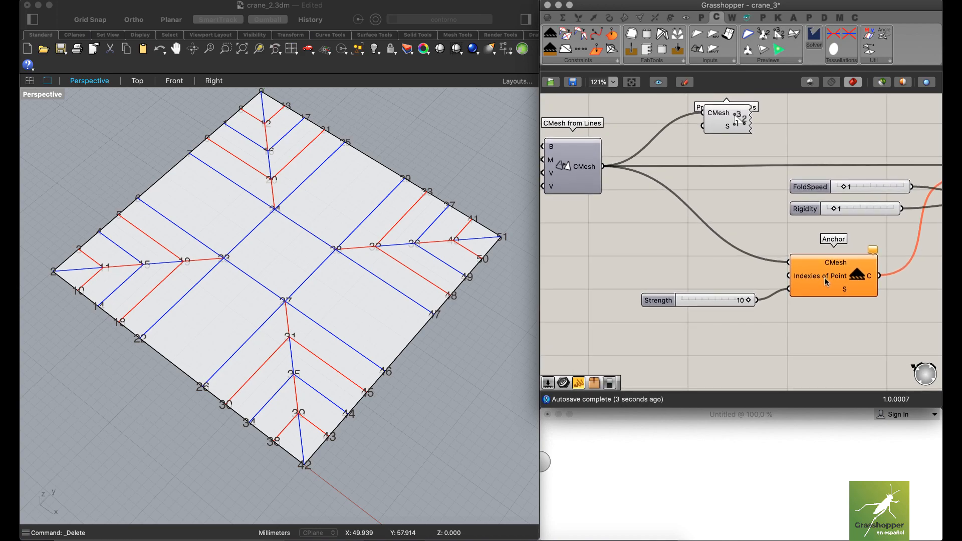
pyautogui.moveTo(727, 301); pyautogui.dragTo(727, 319)
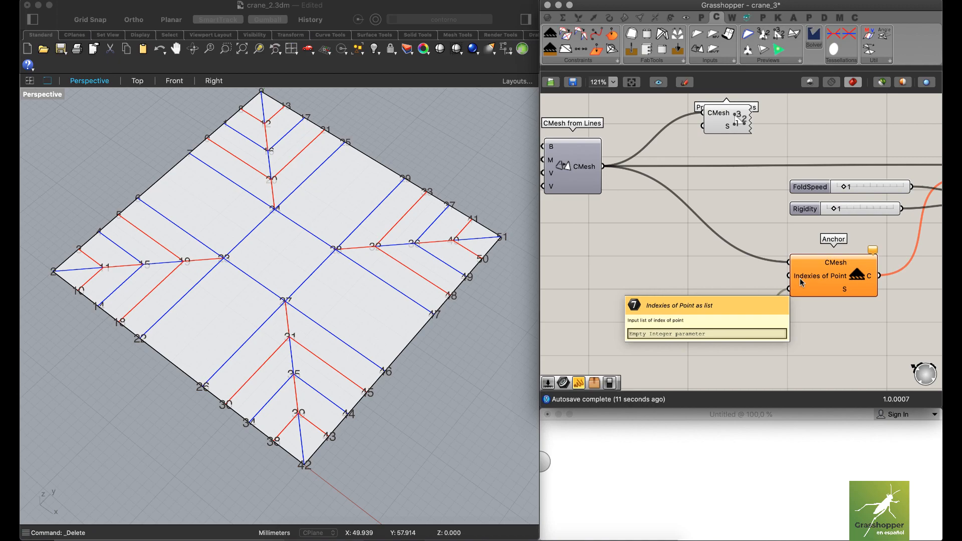
# Add an empty Panel above the Strength slider, beside Anchor.
pyautogui.moveTo(706, 207); pyautogui.dragTo(725, 212, button='right')
pyautogui.doubleClick(695, 260)
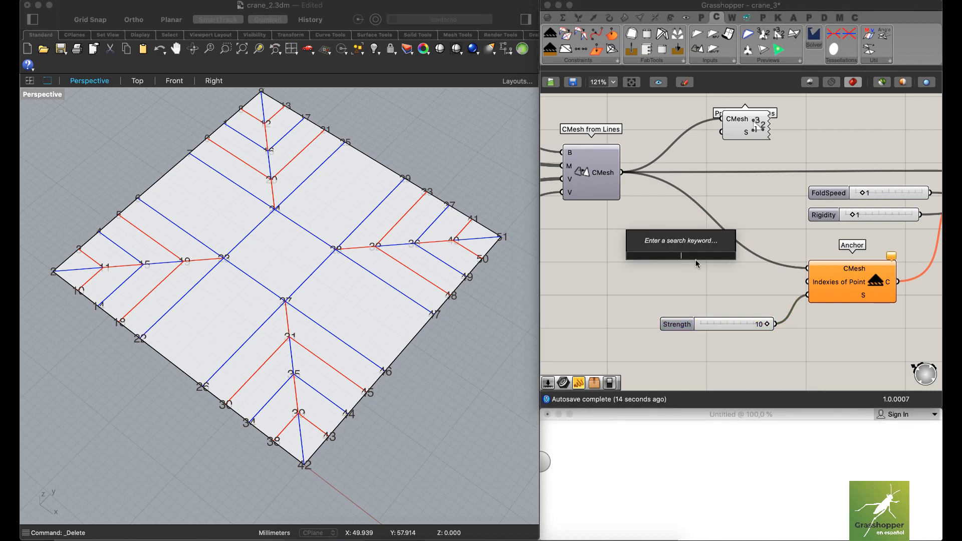
pyautogui.write('//')
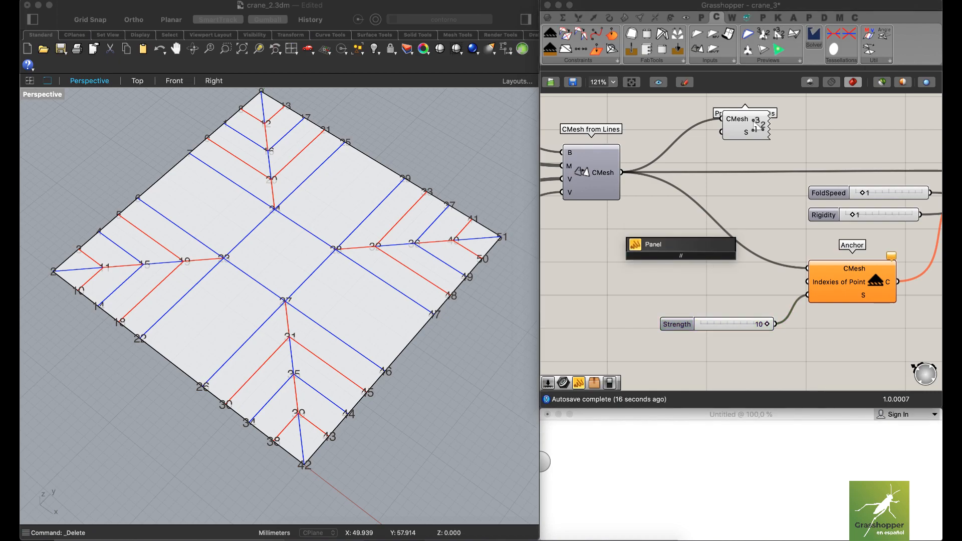
pyautogui.press('Return')
# Read the vertex IDs at the four corners of the crease pattern's central square.
pyautogui.moveTo(280, 228); pyautogui.dragTo(276, 227, button='right')
pyautogui.scroll(10, 248, 230)
pyautogui.scroll(-10, 249, 237)
pyautogui.moveTo(268, 264); pyautogui.dragTo(294, 275, button='right')
pyautogui.scroll(-3, 258, 260)
pyautogui.scroll(-1, 258, 262)
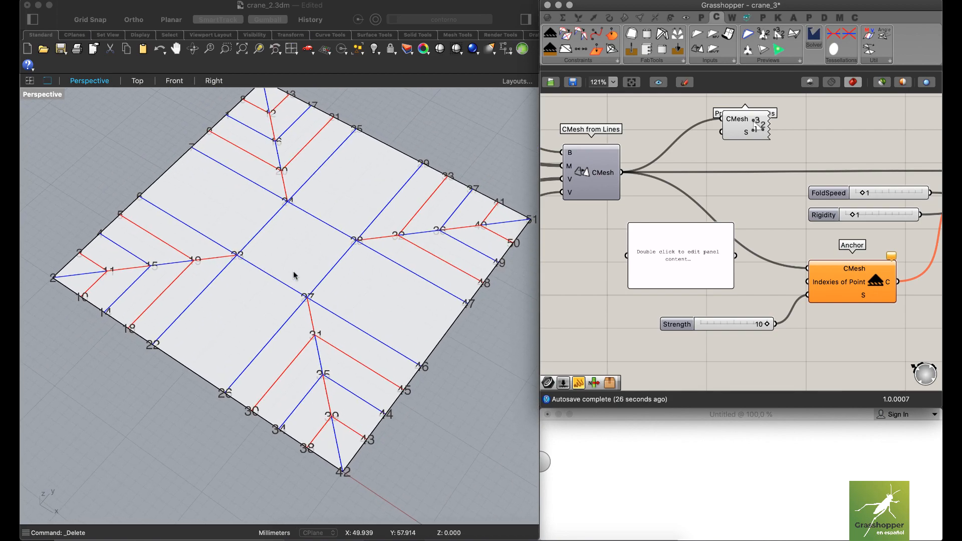
pyautogui.scroll(3, 298, 266)
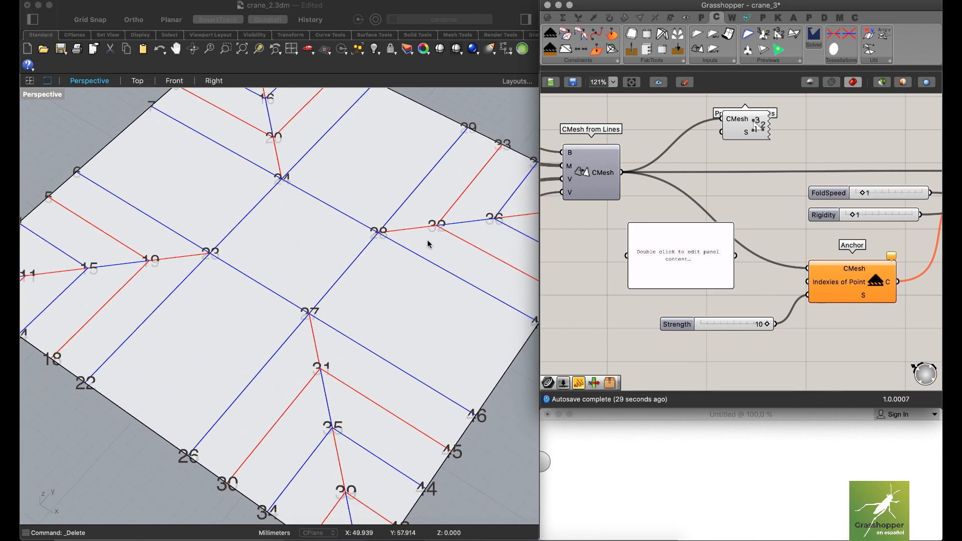
pyautogui.moveTo(438, 224); pyautogui.dragTo(396, 180, button='right')
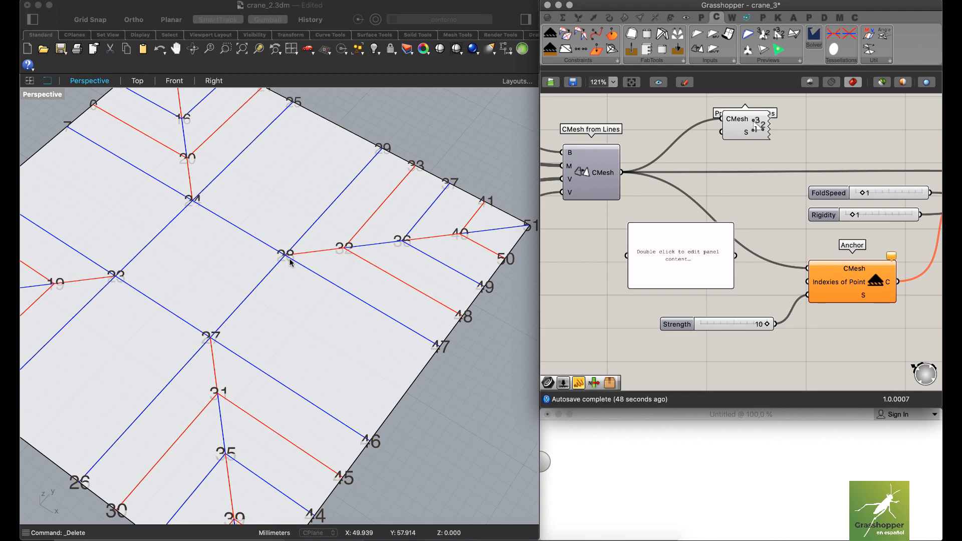
# Enter vertex IDs 23, 24, 27 and 28 on separate lines in the panel and connect it to Anchor's Indexies of Point input.
pyautogui.doubleClick(682, 258)
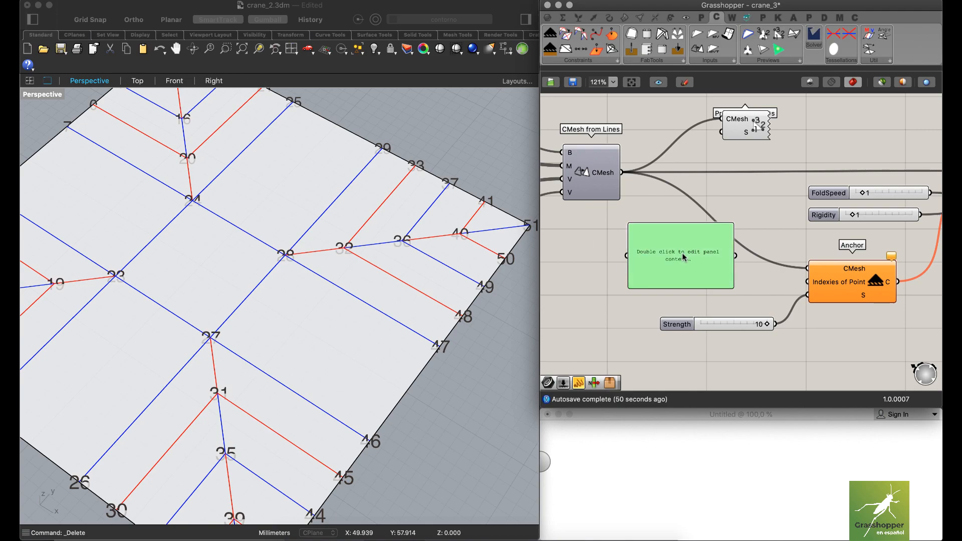
pyautogui.moveTo(680, 255); pyautogui.dragTo(680, 257)
pyautogui.doubleClick(681, 257)
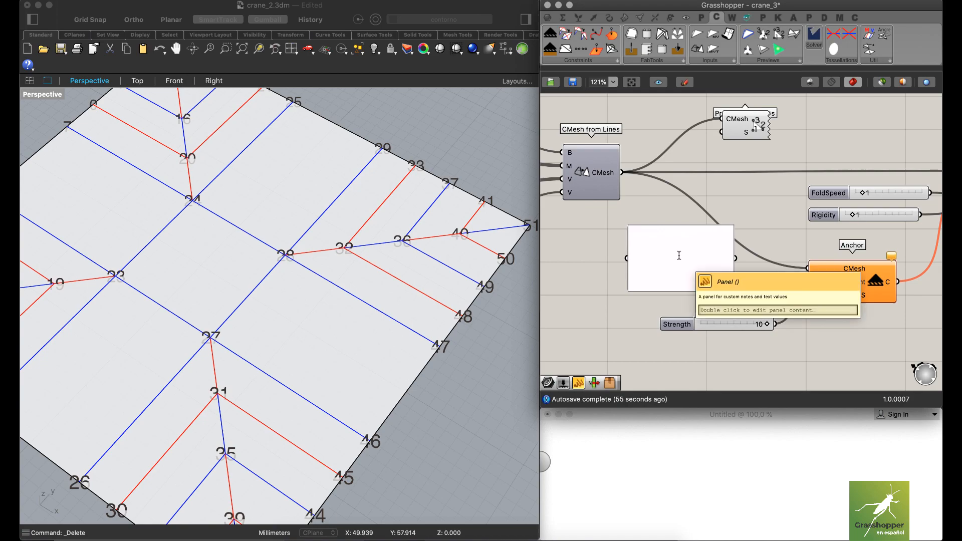
pyautogui.write('23')
pyautogui.click(584, 243)
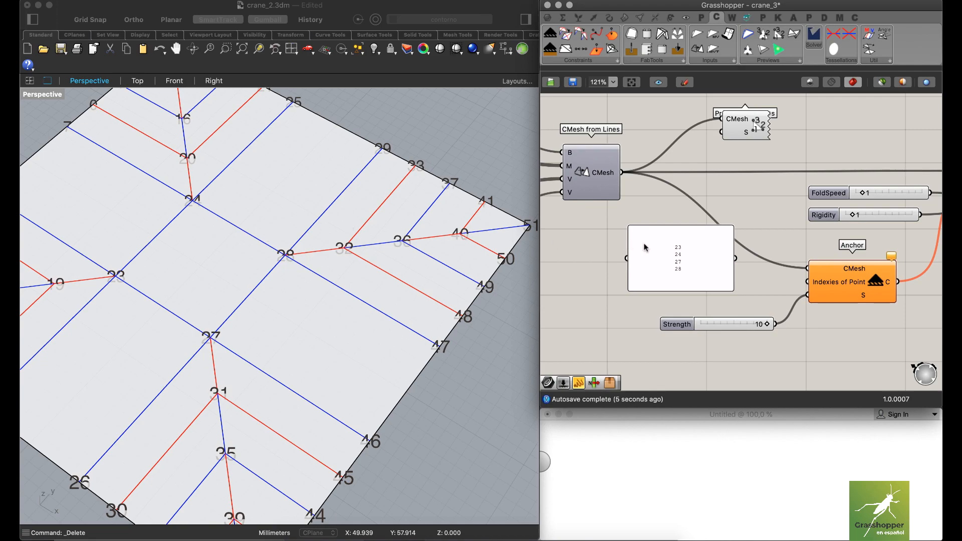
pyautogui.moveTo(736, 258); pyautogui.dragTo(808, 283)
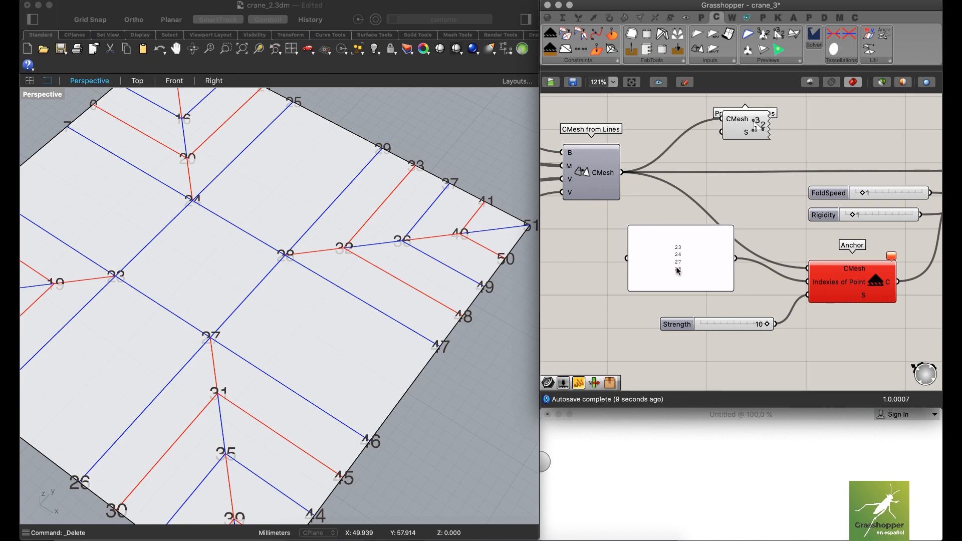
pyautogui.moveTo(696, 265); pyautogui.dragTo(723, 279)
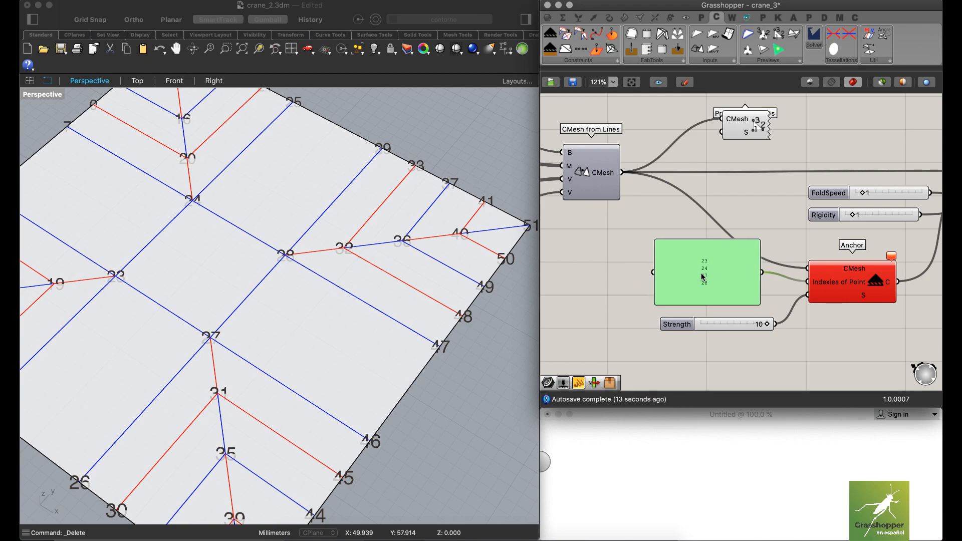
# Turn off Multiline Data for the vertex ID panel so that each line is a separate item.
pyautogui.rightClick(706, 275)
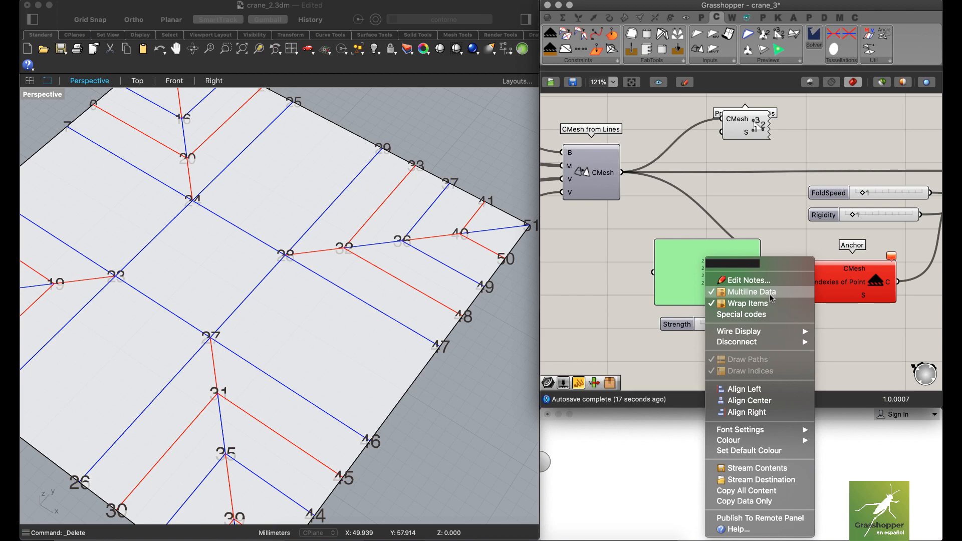
pyautogui.click(772, 296)
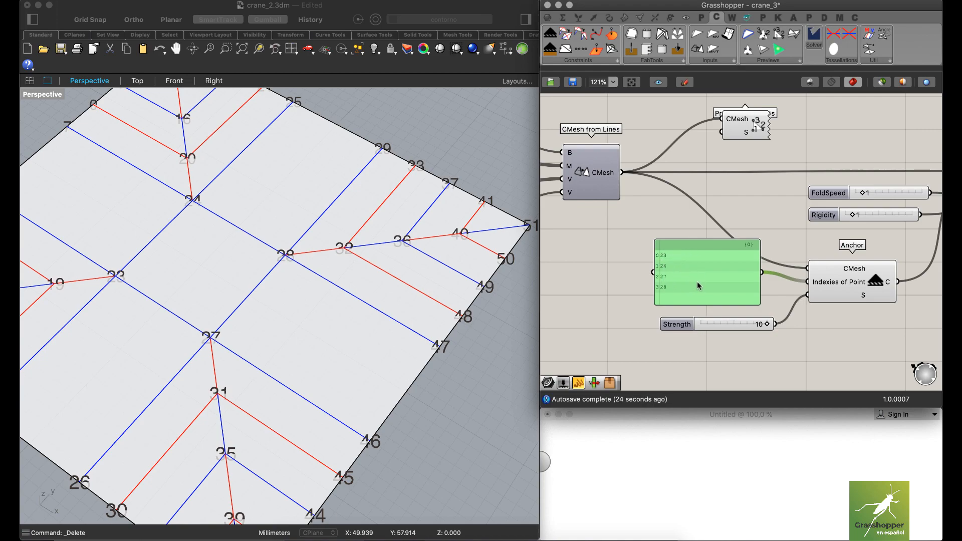
# Left-align the vertex ID panel with the Strength slider and reduce the panel's height.
pyautogui.moveTo(695, 356); pyautogui.dragTo(648, 240)
pyautogui.click(707, 232)
pyautogui.click(732, 363)
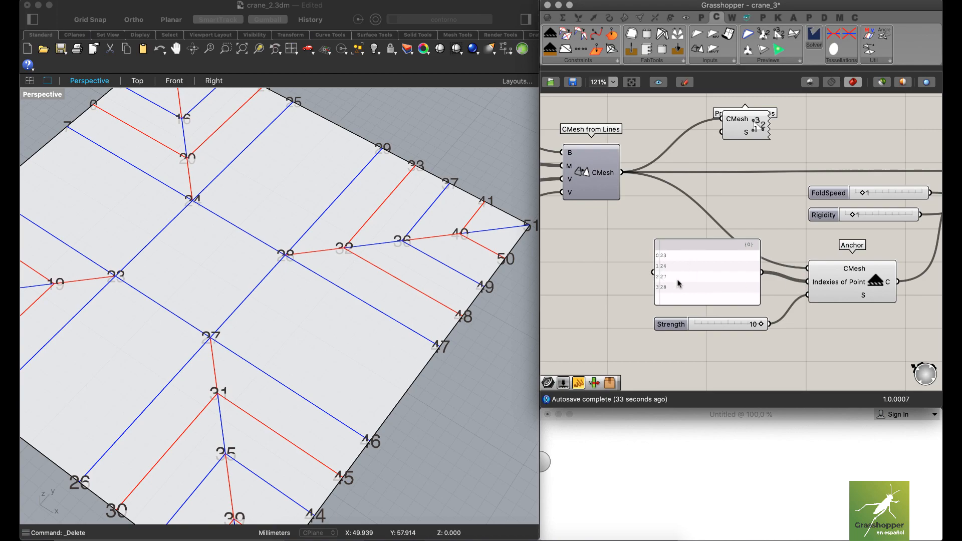
pyautogui.moveTo(691, 239); pyautogui.dragTo(692, 251)
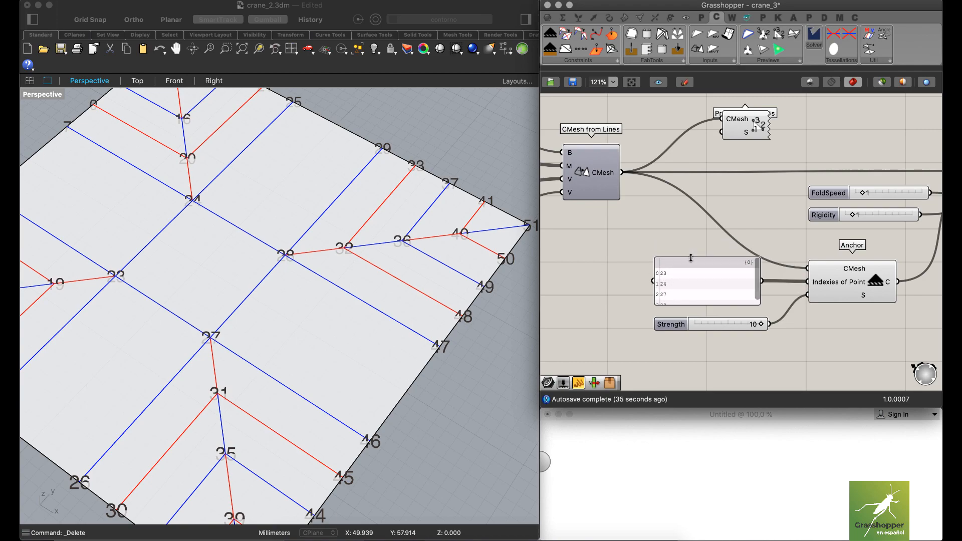
# Turn off the preview of the Preview Vertex IDs component to hide the numbers on the crease pattern.
pyautogui.moveTo(751, 206); pyautogui.dragTo(657, 190, button='right')
pyautogui.scroll(-2, 751, 172)
pyautogui.moveTo(777, 202); pyautogui.dragTo(788, 219, button='right')
pyautogui.moveTo(257, 268); pyautogui.dragTo(521, 208, button='right')
pyautogui.scroll(-4, 299, 212)
pyautogui.moveTo(631, 154); pyautogui.dragTo(784, 221, button='right')
pyautogui.moveTo(708, 214); pyautogui.dragTo(797, 169)
pyautogui.middleClick(807, 169)
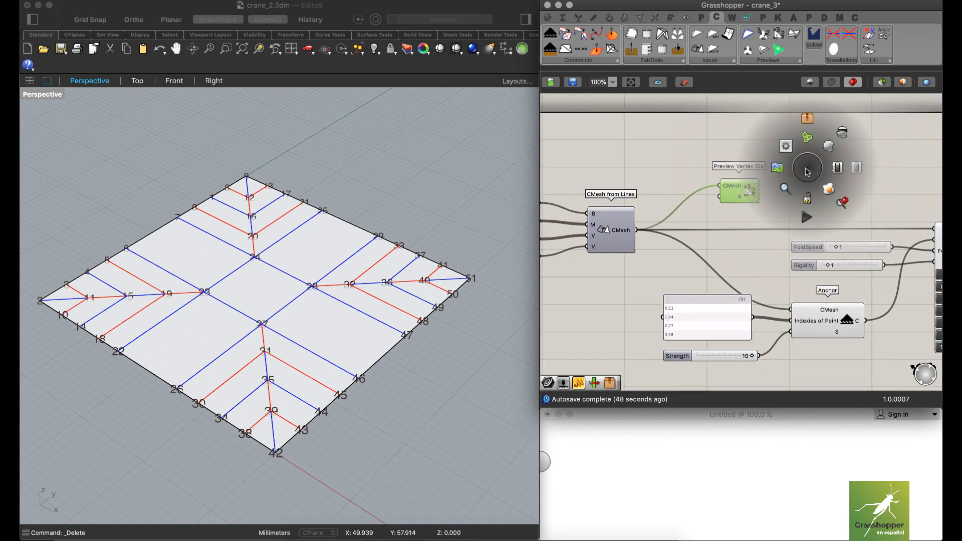
pyautogui.click(841, 133)
pyautogui.moveTo(365, 281)
pyautogui.mouseDown(button='right')
pyautogui.moveTo(389, 271)
pyautogui.moveTo(362, 264)
pyautogui.mouseUp(button='right')
# Fold the anchored crease pattern with CraneSolver and continue the folding in the Front view.
pyautogui.moveTo(845, 213); pyautogui.dragTo(614, 183, button='right')
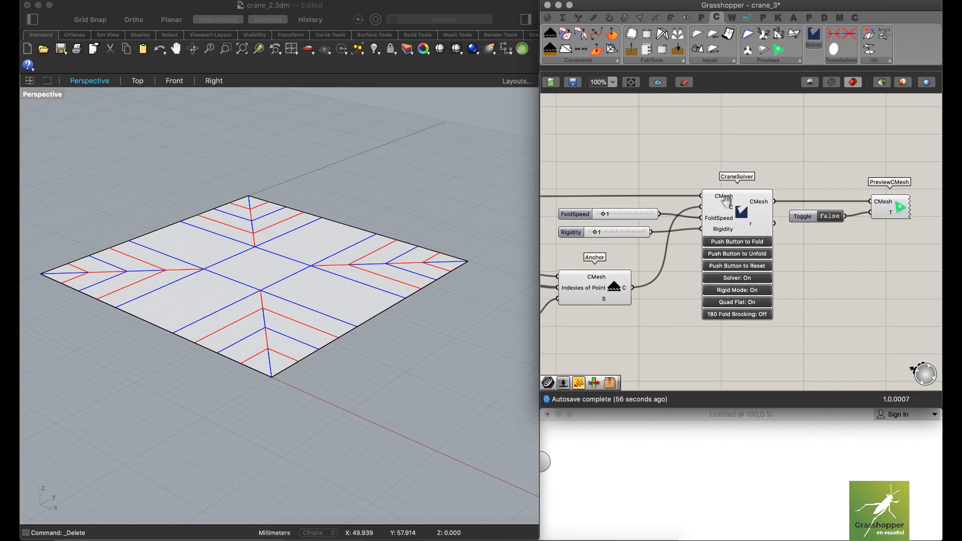
pyautogui.click(745, 246)
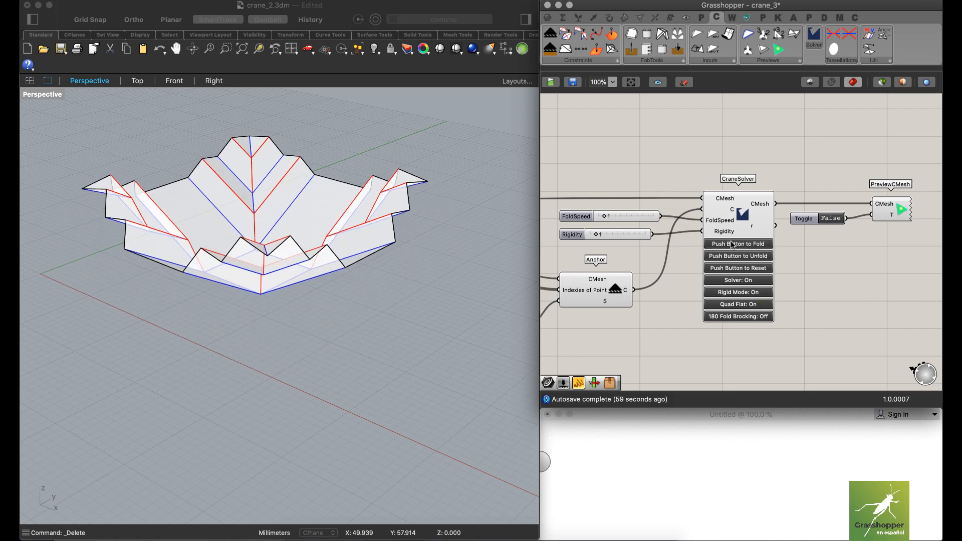
pyautogui.moveTo(274, 237); pyautogui.dragTo(328, 222, button='right')
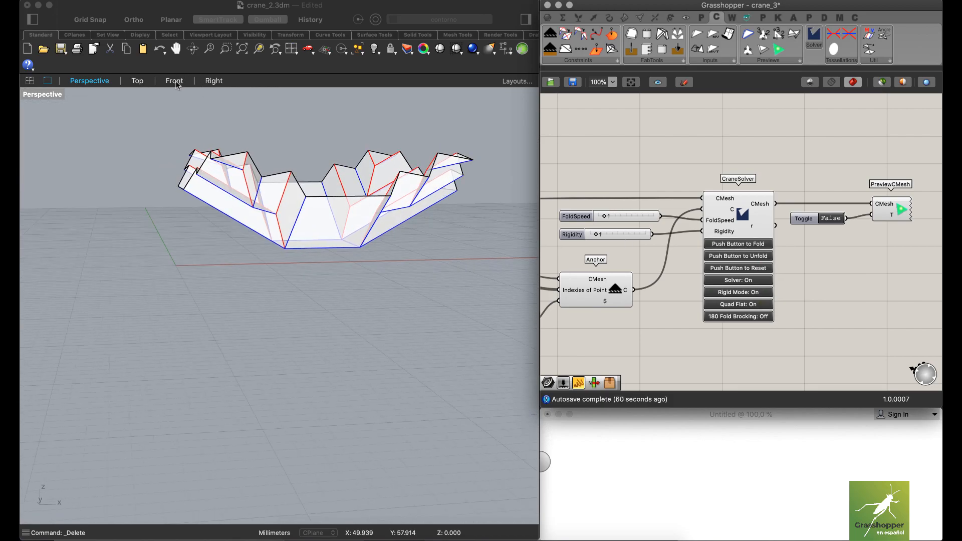
pyautogui.click(174, 81)
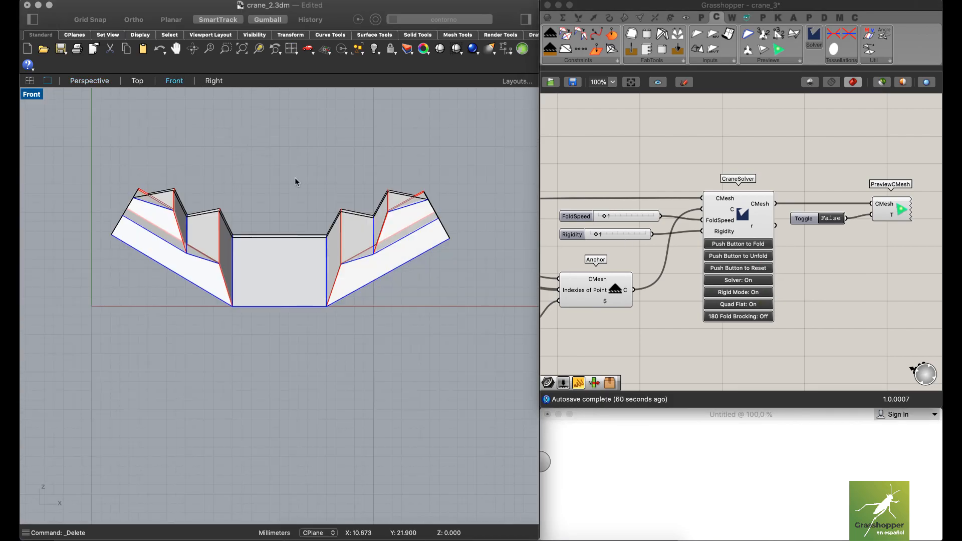
pyautogui.doubleClick(748, 246)
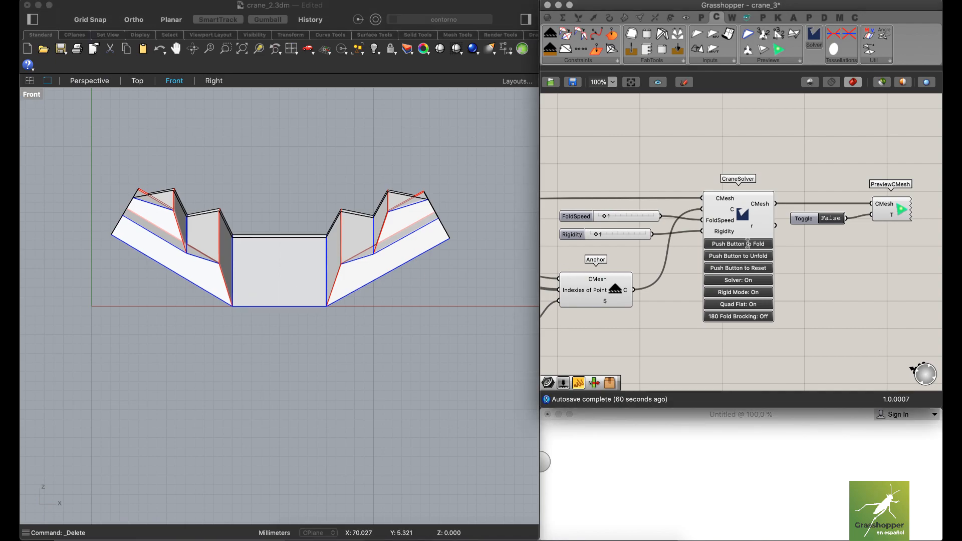
pyautogui.click(814, 275)
pyautogui.click(755, 246)
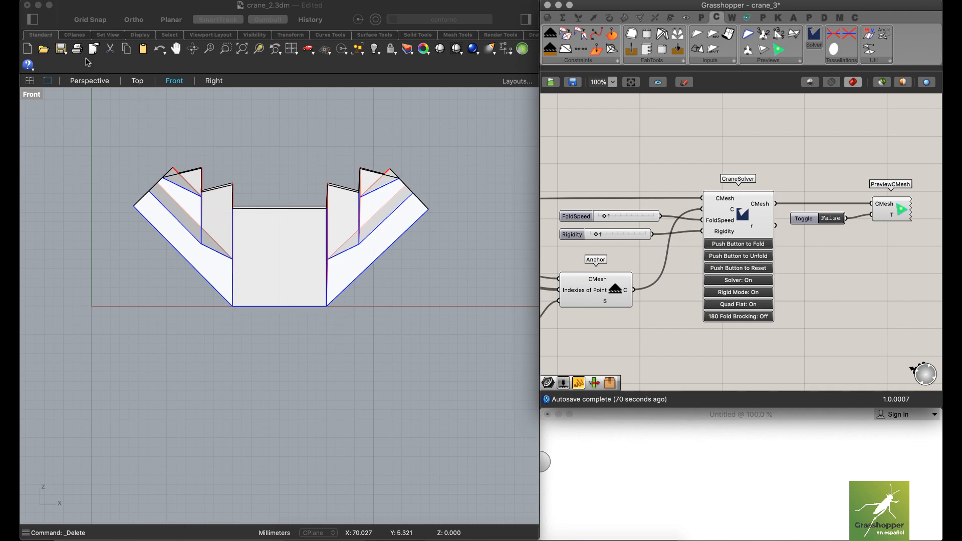
# Return to the Perspective view, fold the pattern further and inspect the folded form from several angles.
pyautogui.click(95, 80)
pyautogui.moveTo(383, 209); pyautogui.dragTo(281, 231, button='right')
pyautogui.click(732, 244)
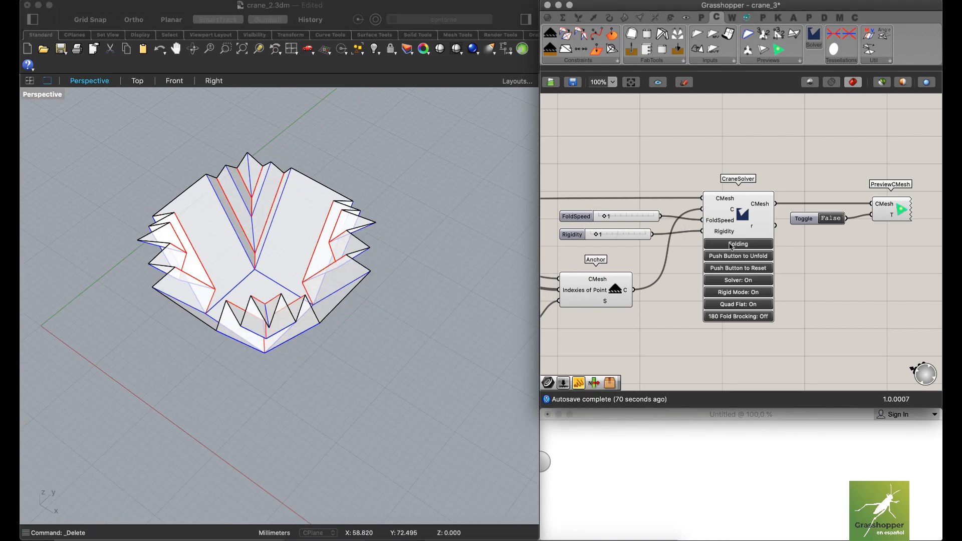
pyautogui.click(730, 245)
pyautogui.moveTo(256, 259); pyautogui.dragTo(352, 346, button='right')
pyautogui.scroll(5, 314, 273)
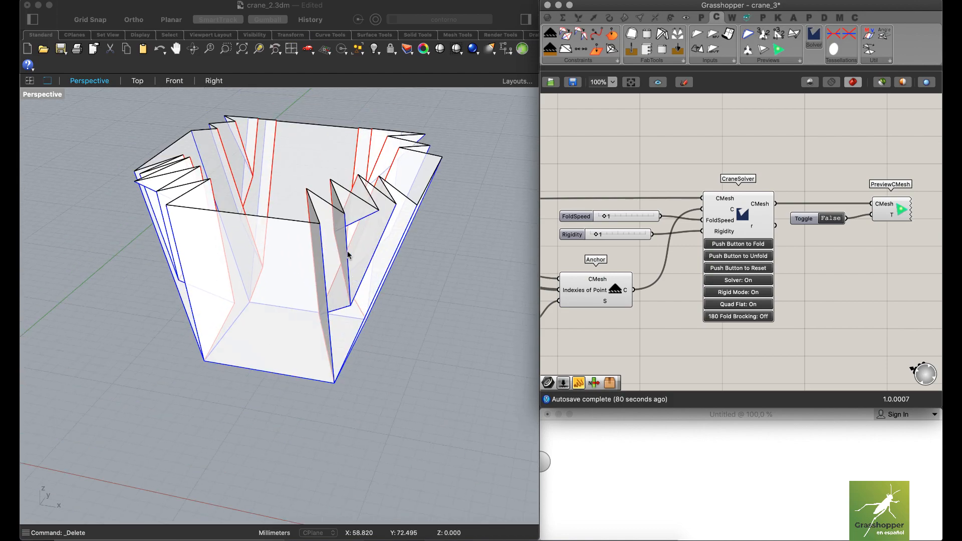
pyautogui.scroll(-5, 348, 255)
pyautogui.moveTo(349, 255); pyautogui.dragTo(285, 268, button='right')
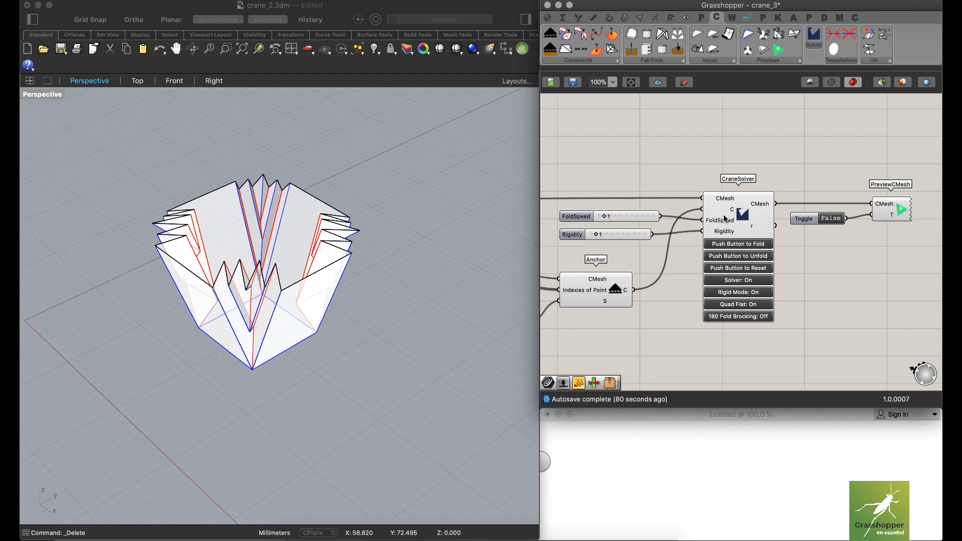
# Turn the Preview Vertex IDs component's preview back on and reset the folded pattern to its flat state.
pyautogui.scroll(-3, 725, 219)
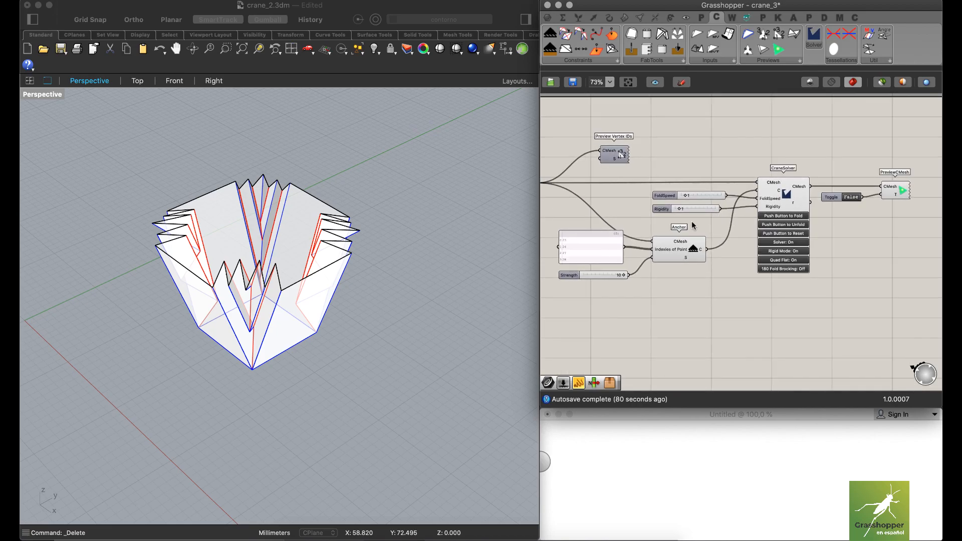
pyautogui.moveTo(689, 226); pyautogui.dragTo(760, 201, button='right')
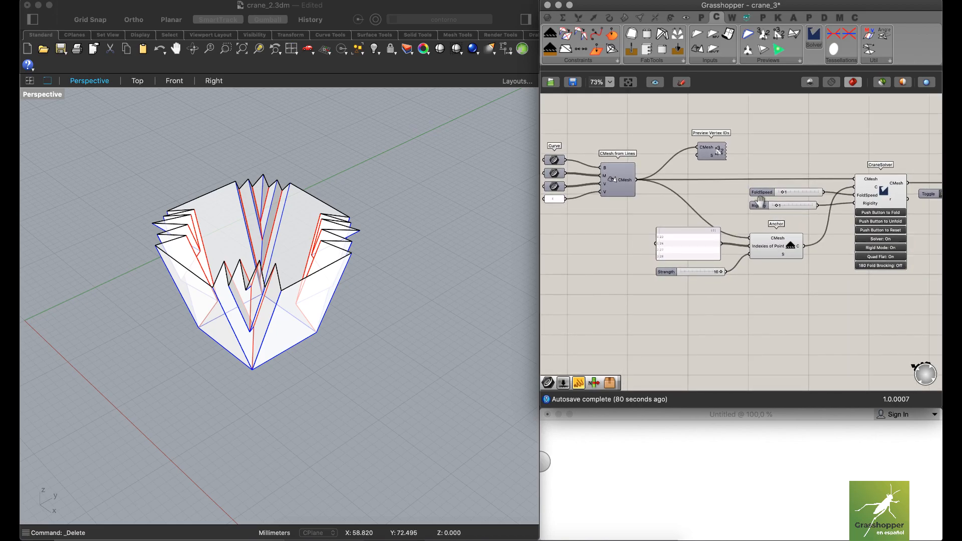
pyautogui.click(715, 149)
pyautogui.middleClick(747, 139)
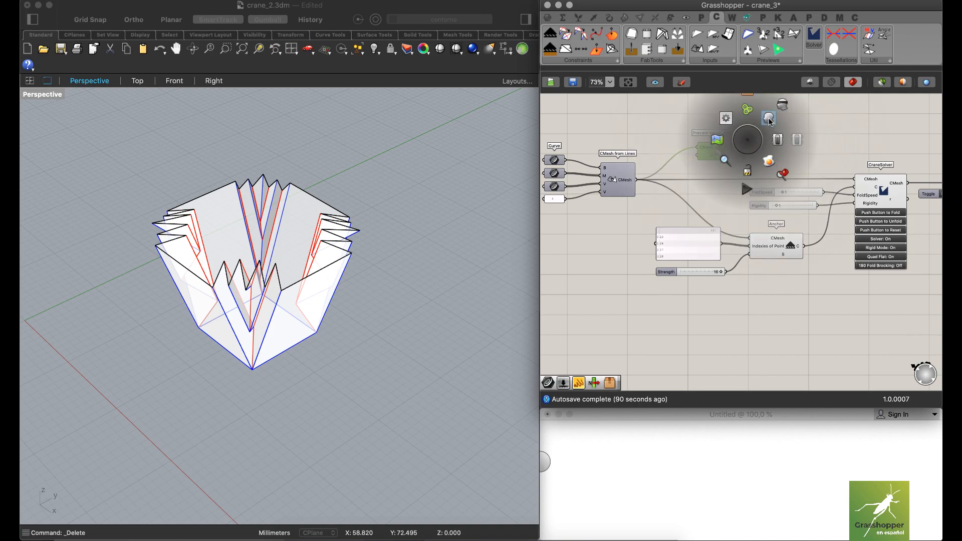
pyautogui.click(769, 119)
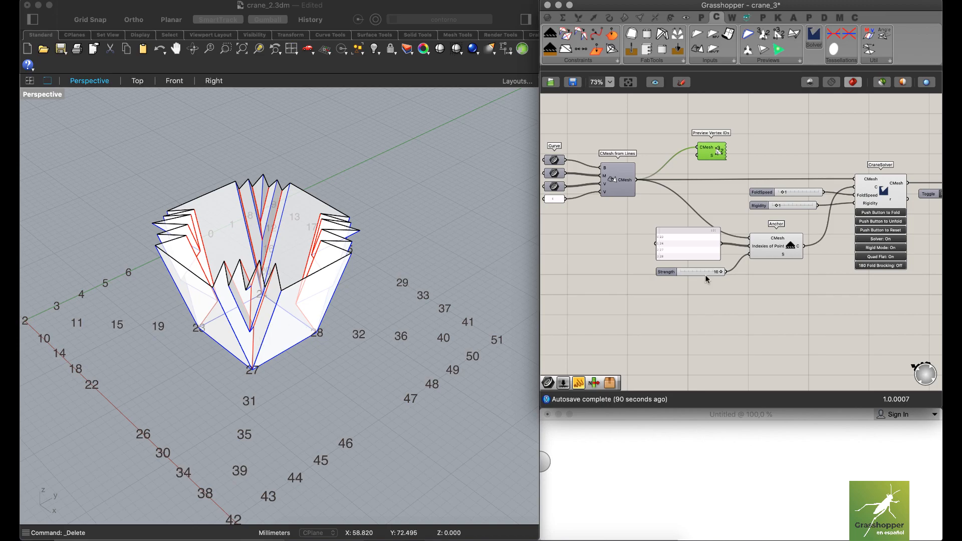
pyautogui.click(889, 231)
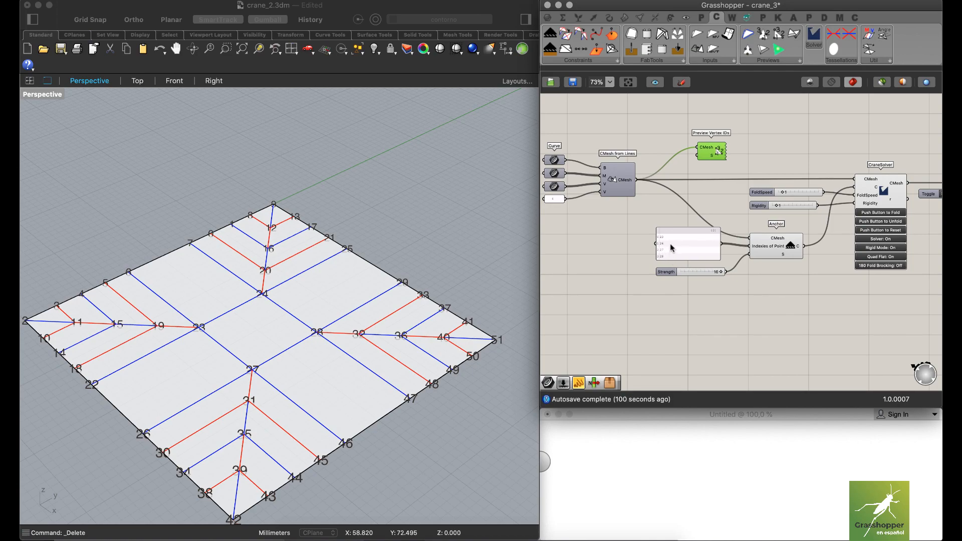
pyautogui.click(790, 181)
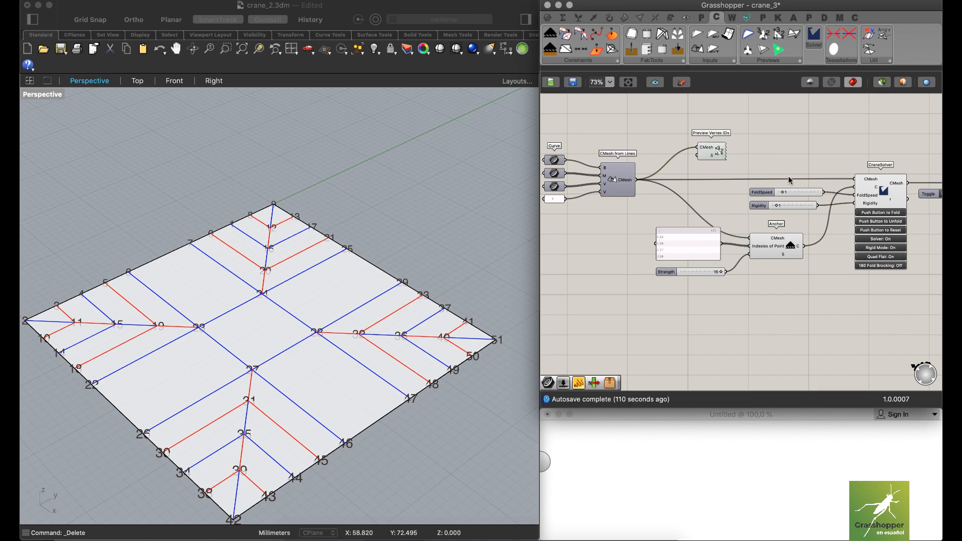
# Hide the vertex ID numbers again by disabling the Preview Vertex IDs component's preview.
pyautogui.moveTo(809, 136); pyautogui.dragTo(732, 138, button='right')
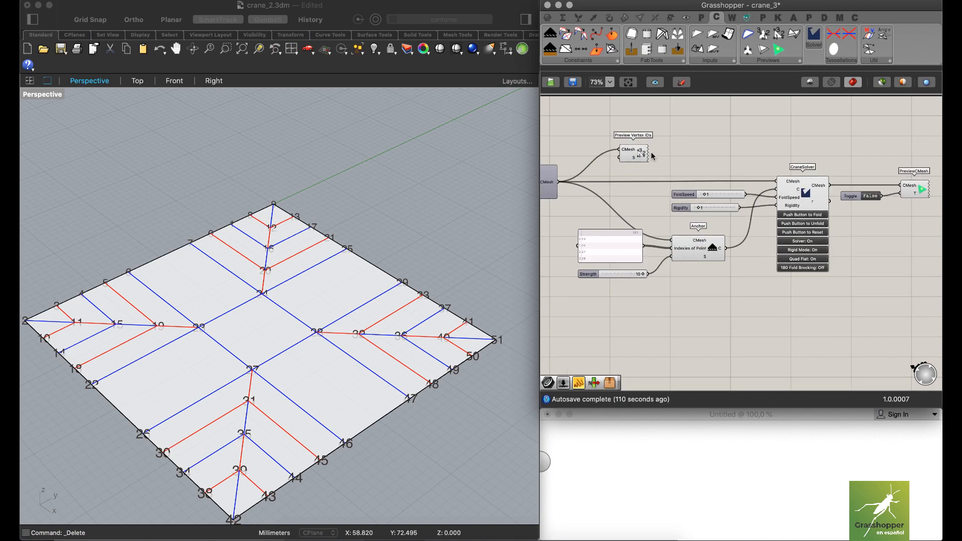
pyautogui.rightClick(639, 151)
pyautogui.click(688, 125)
pyautogui.click(638, 157)
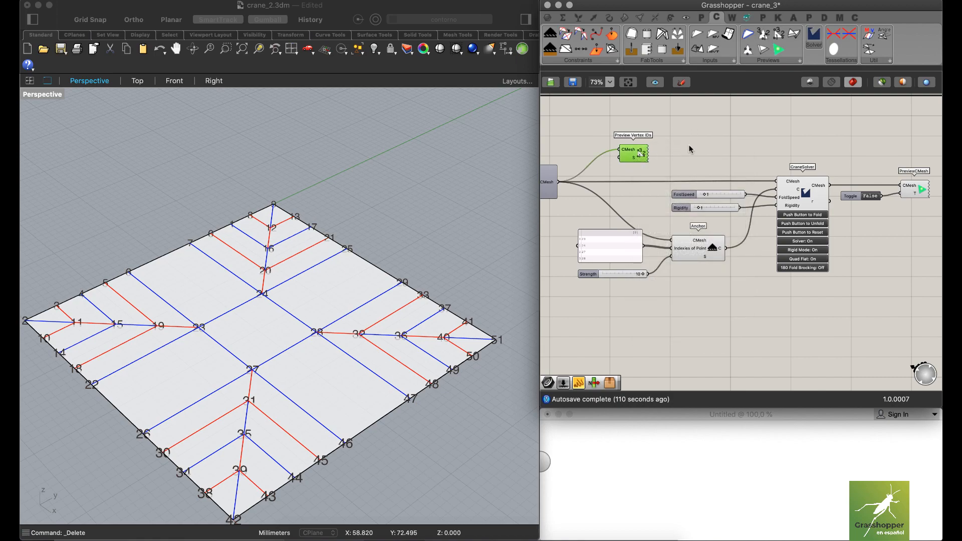
pyautogui.middleClick(690, 144)
pyautogui.click(724, 110)
# Fold the flat pattern again with CraneSolver while viewing it from a low side angle.
pyautogui.moveTo(269, 277); pyautogui.dragTo(376, 168, button='right')
pyautogui.click(801, 215)
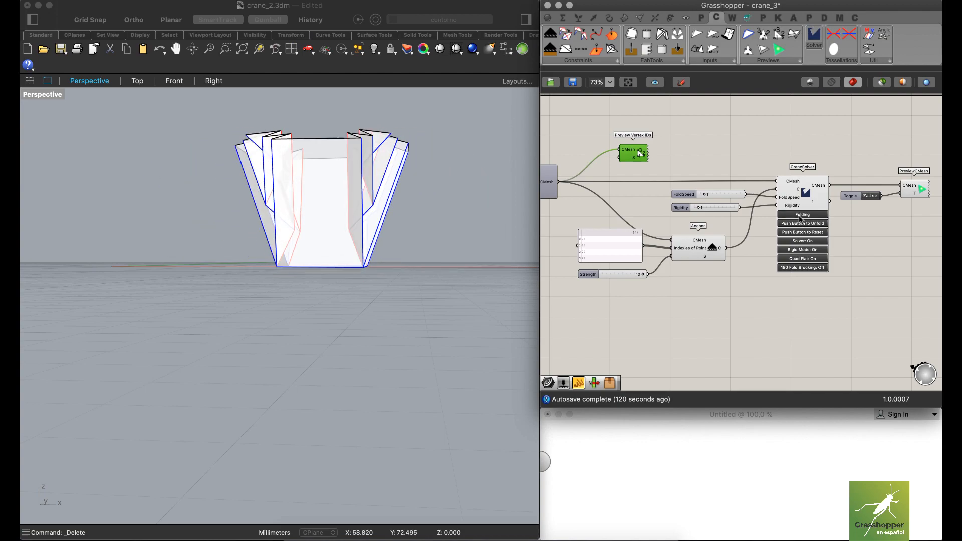
pyautogui.moveTo(353, 161); pyautogui.dragTo(340, 215, button='right')
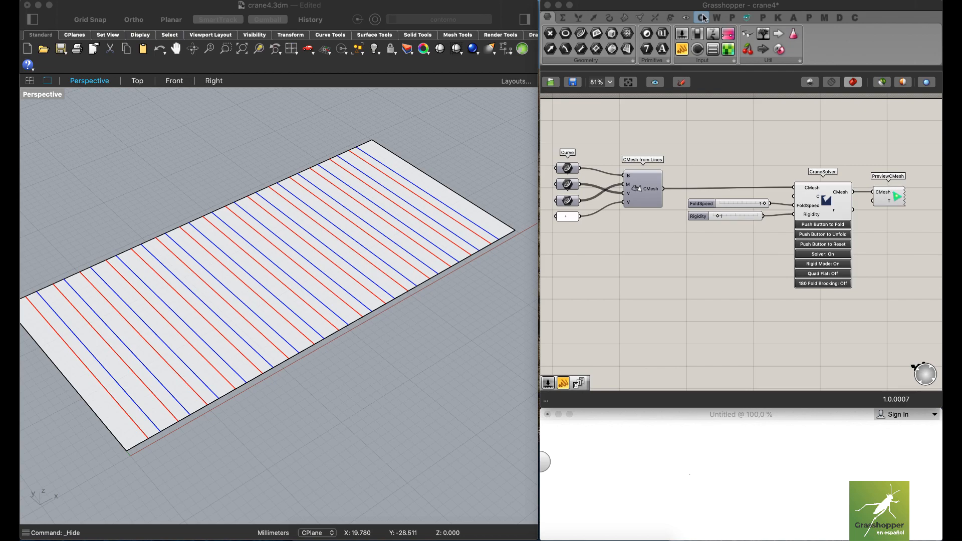
# Add Crane's OnCurve constraint component below the CMesh from Lines component in the crane4 definition.
pyautogui.click(675, 205)
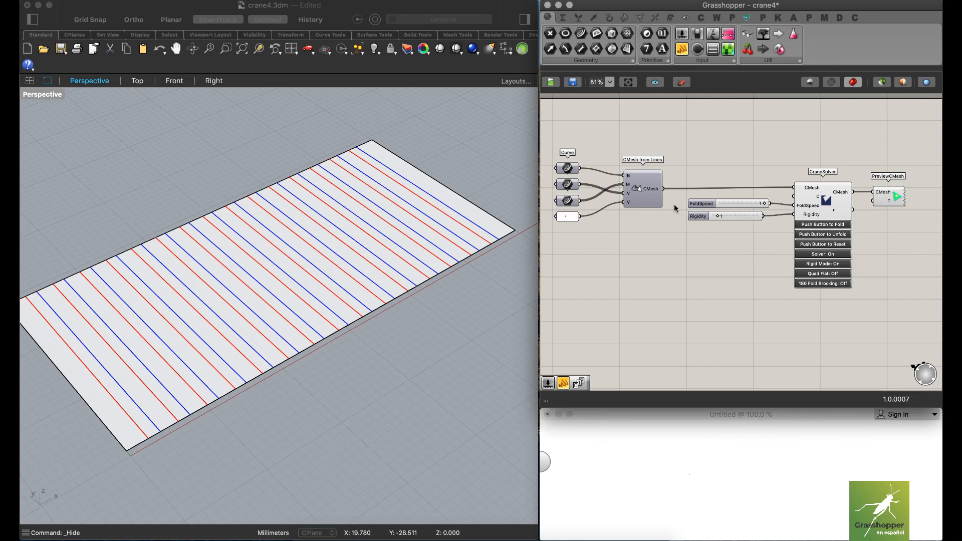
pyautogui.click(701, 18)
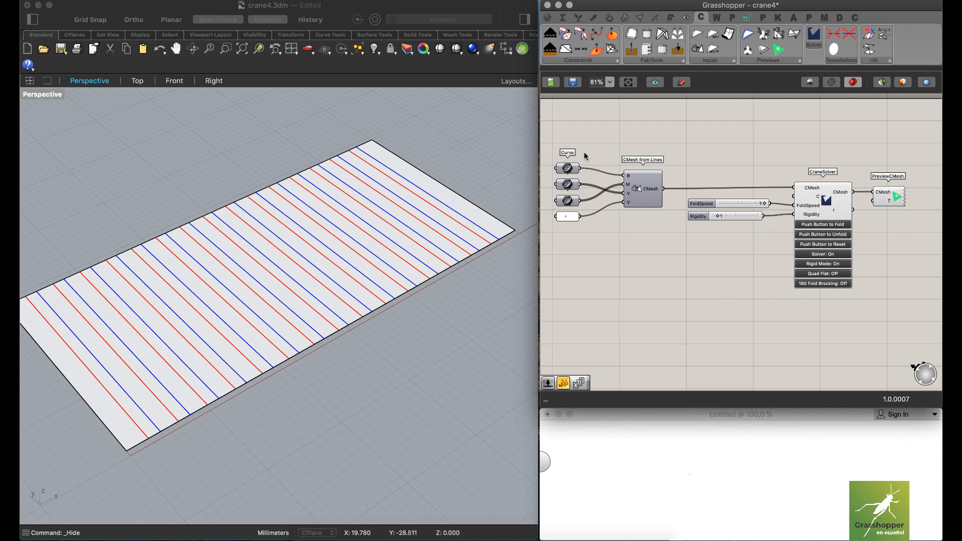
pyautogui.click(611, 63)
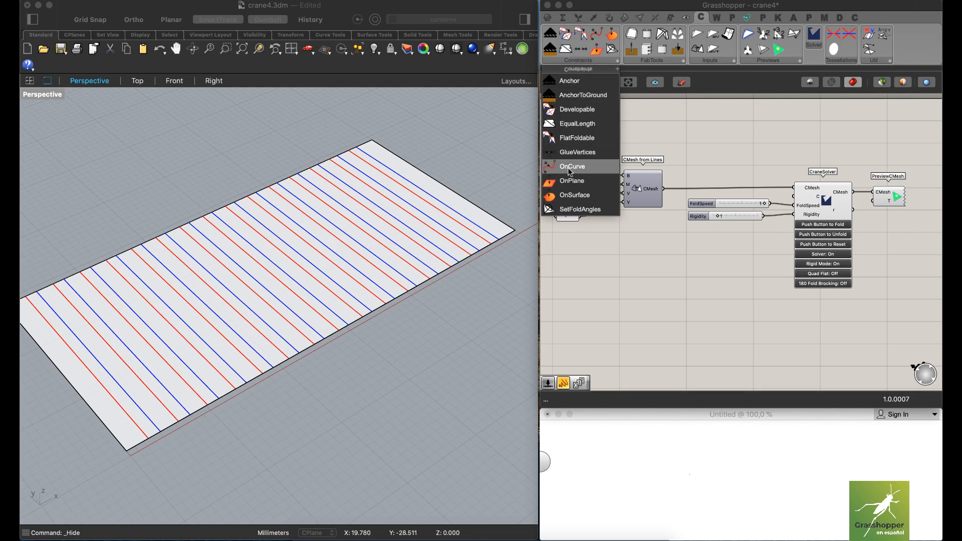
pyautogui.moveTo(586, 168); pyautogui.dragTo(700, 291)
# Move the CraneSolver group farther from CMesh from Lines and position OnCurve in the freed space below the CMesh wire.
pyautogui.moveTo(654, 230); pyautogui.dragTo(584, 182, button='right')
pyautogui.moveTo(860, 129); pyautogui.dragTo(826, 156)
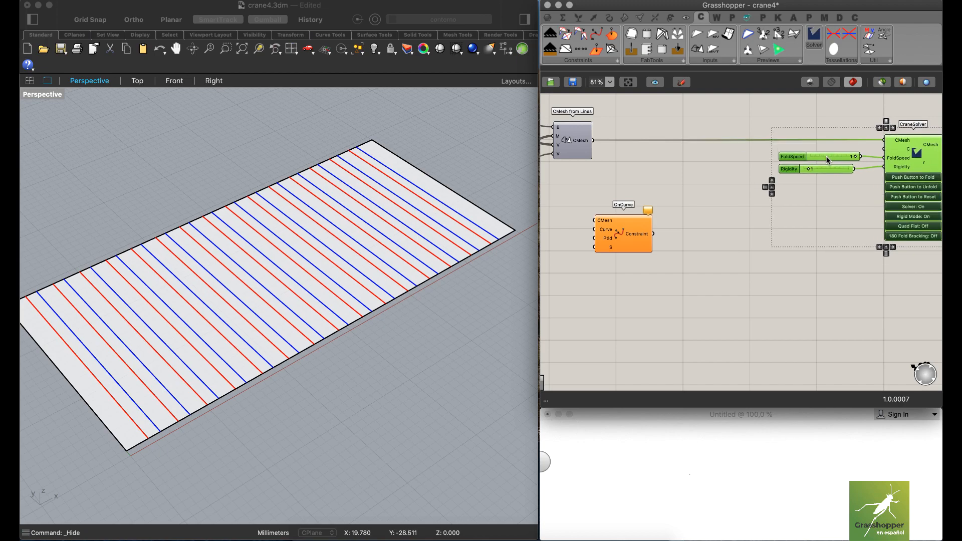
pyautogui.click(684, 212)
pyautogui.moveTo(683, 211); pyautogui.dragTo(759, 203, button='right')
pyautogui.moveTo(703, 230); pyautogui.dragTo(711, 249)
pyautogui.moveTo(686, 193); pyautogui.dragTo(646, 228, button='right')
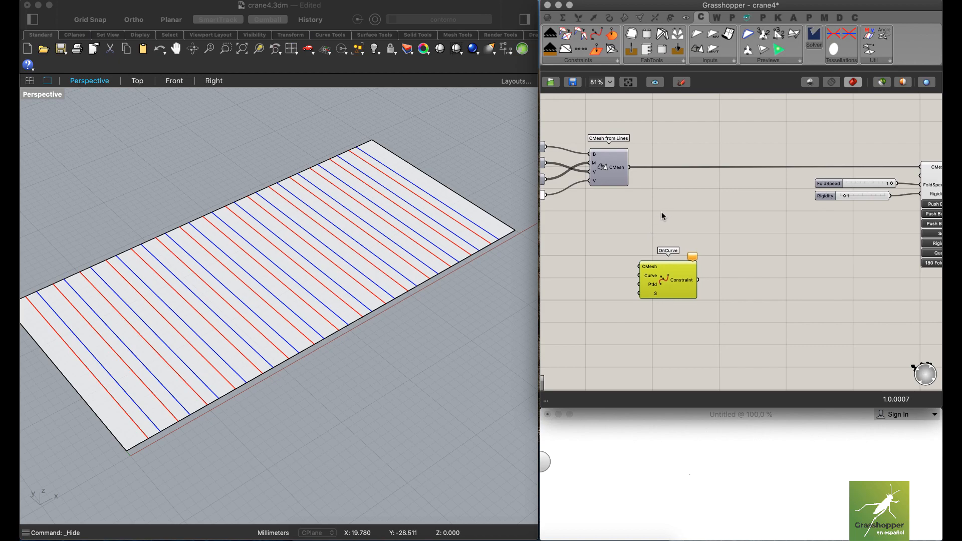
pyautogui.click(661, 192)
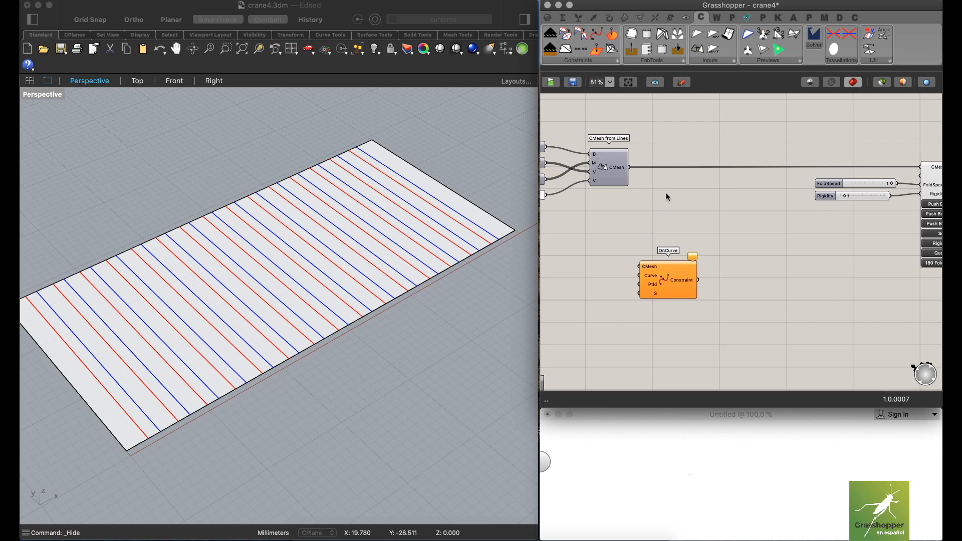
pyautogui.moveTo(674, 199); pyautogui.dragTo(679, 221, button='right')
pyautogui.moveTo(671, 303); pyautogui.dragTo(709, 295)
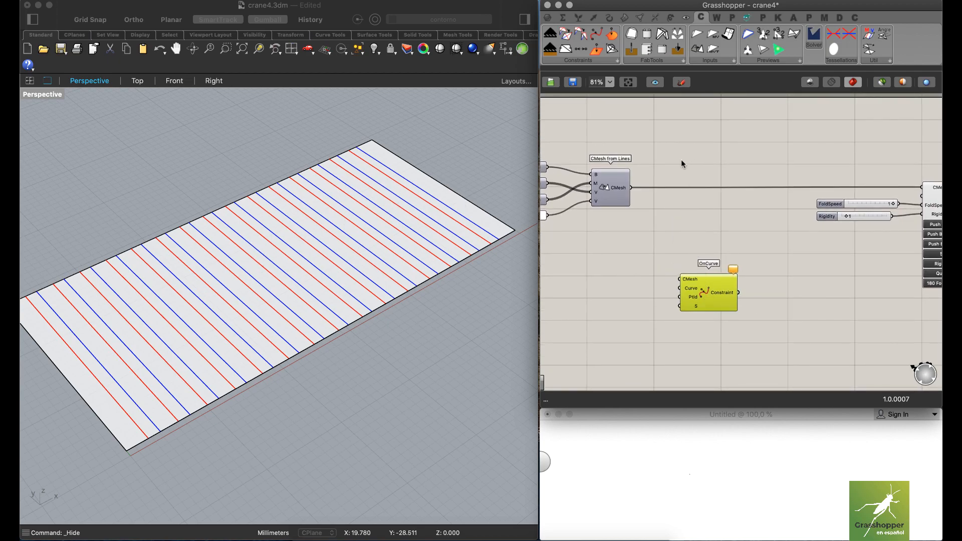
# Add a Preview Vertex IDs component, connect the CMesh from Lines output to it and examine the numbering along the strip's edges.
pyautogui.click(720, 62)
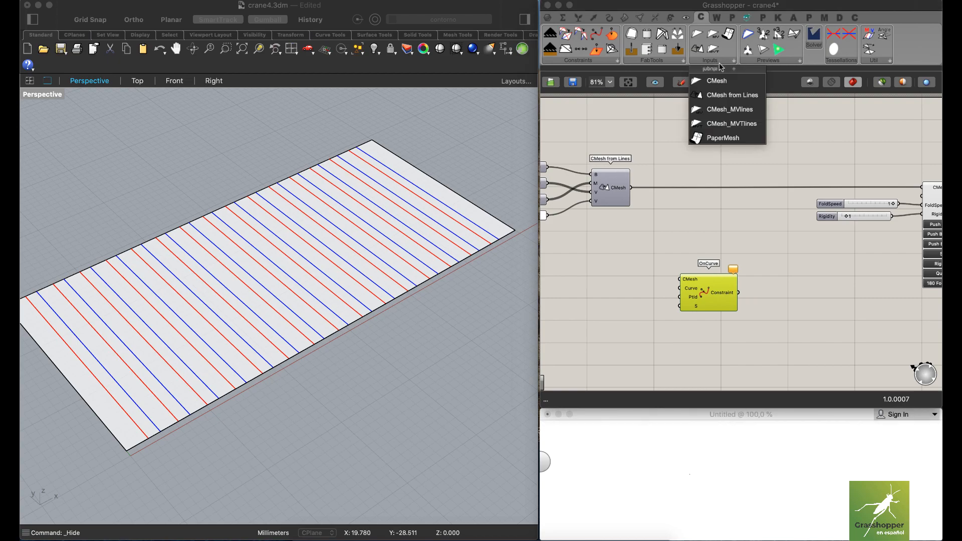
pyautogui.click(778, 64)
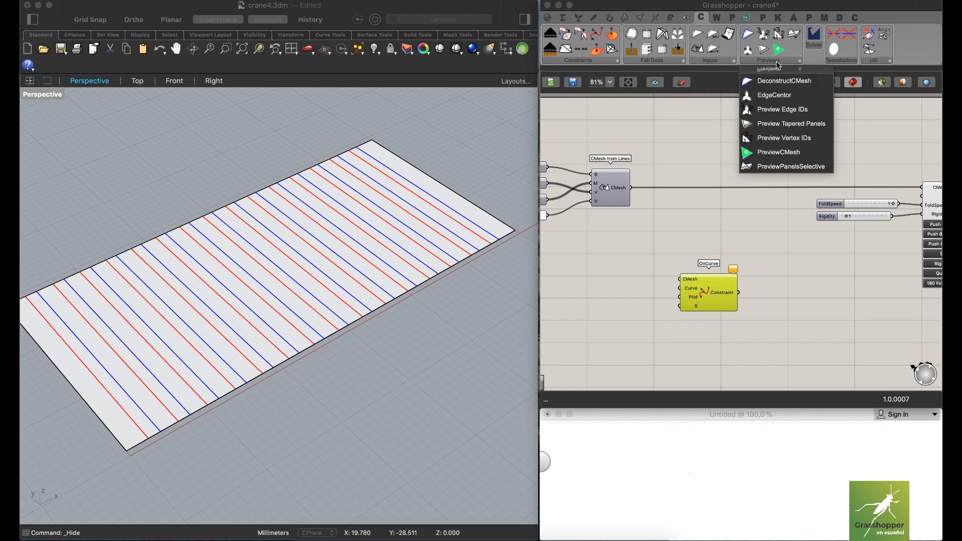
pyautogui.click(773, 142)
pyautogui.click(679, 148)
pyautogui.moveTo(632, 187); pyautogui.dragTo(689, 152)
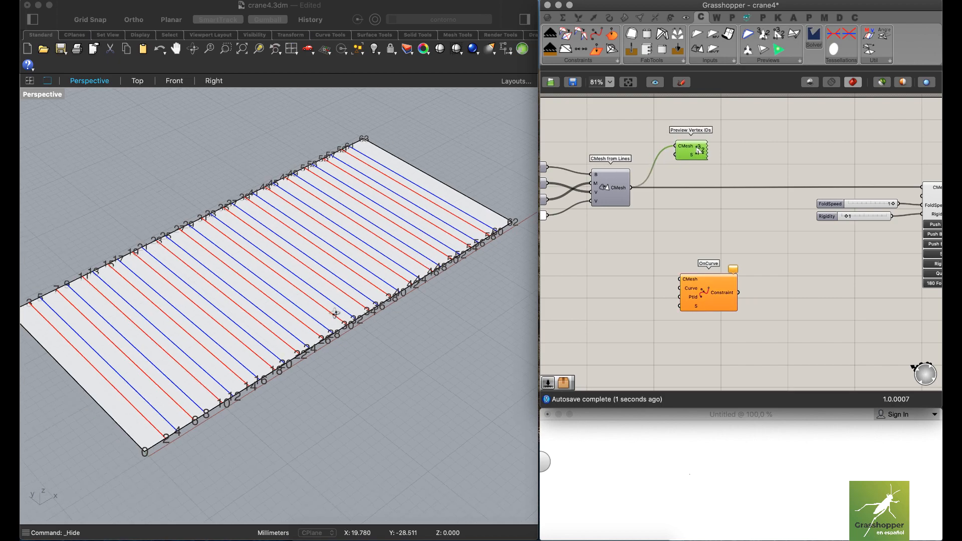
pyautogui.scroll(5, 197, 353)
pyautogui.scroll(1, 191, 384)
pyautogui.scroll(-5, 378, 236)
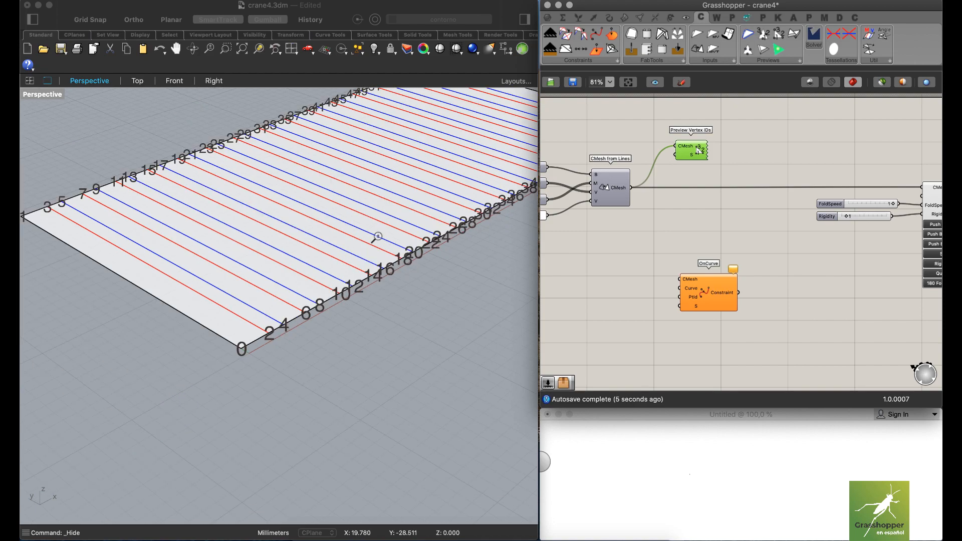
# Examine the OnCurve component's inputs and the vertex numbering along the strip's long edges.
pyautogui.keyDown('shift'); pyautogui.moveTo(407, 204); pyautogui.dragTo(313, 268, button='right'); pyautogui.keyUp('shift')
pyautogui.scroll(5, 323, 242)
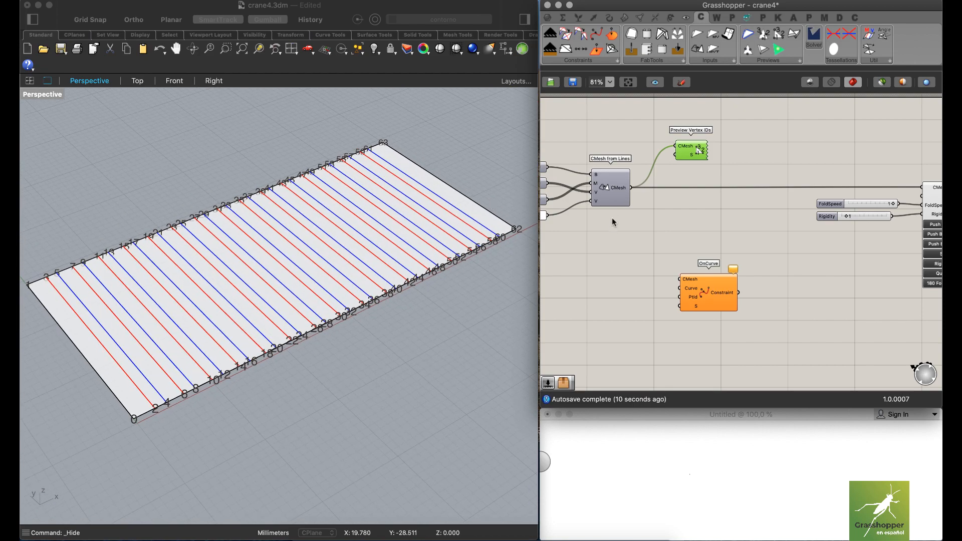
pyautogui.scroll(5, 703, 292)
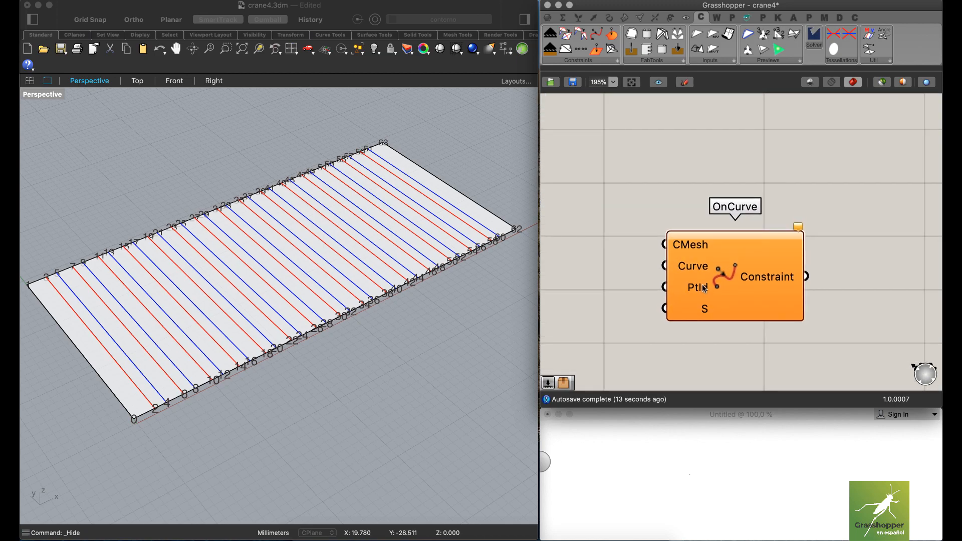
pyautogui.moveTo(704, 288)
pyautogui.scroll(-4, 677, 191)
pyautogui.moveTo(684, 185); pyautogui.dragTo(704, 249, button='right')
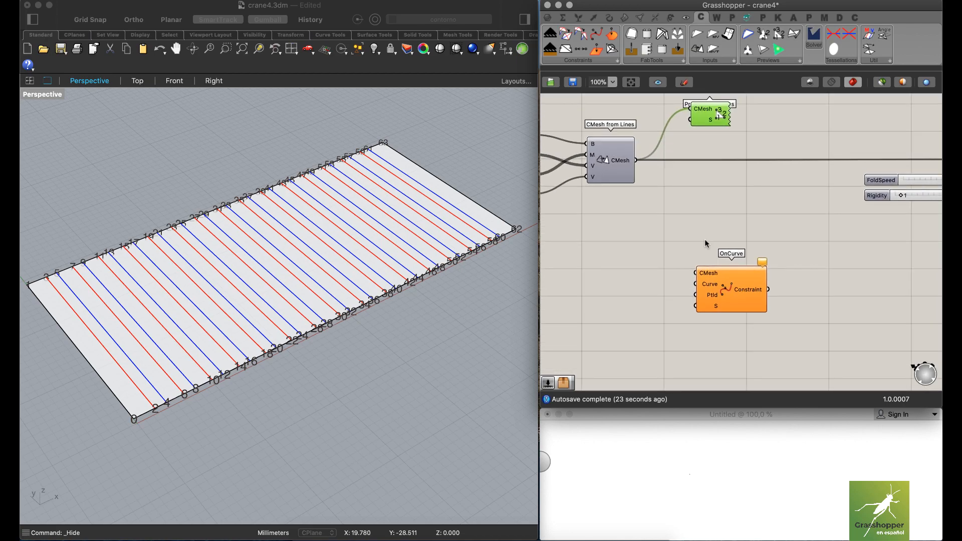
pyautogui.scroll(6, 188, 351)
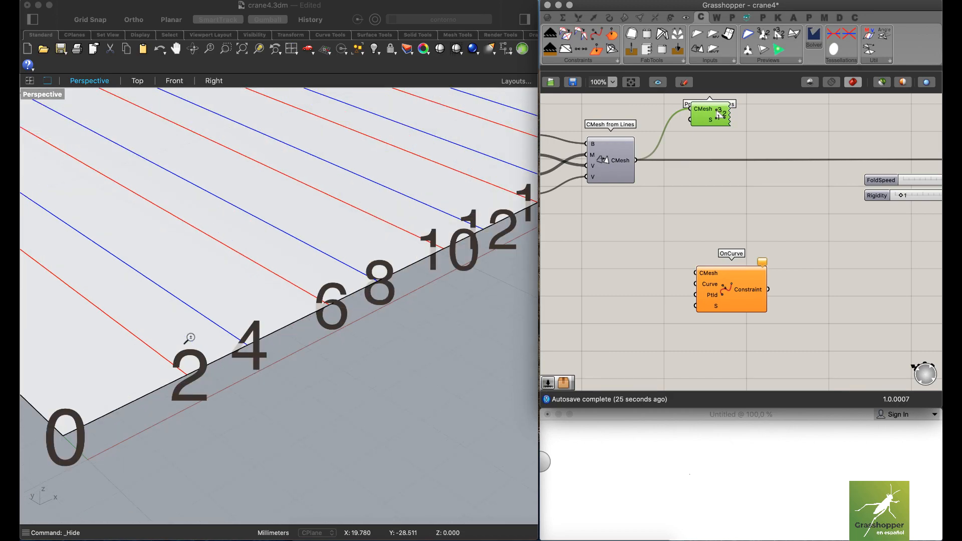
pyautogui.scroll(-3, 188, 346)
pyautogui.moveTo(257, 298); pyautogui.dragTo(257, 298, button='right')
pyautogui.scroll(-5, 315, 251)
pyautogui.keyDown('shift'); pyautogui.moveTo(376, 217); pyautogui.dragTo(291, 246, button='right'); pyautogui.keyUp('shift')
# Nudge the OnCurve component into place and connect the CMesh from Lines output to its CMesh input.
pyautogui.click(727, 233)
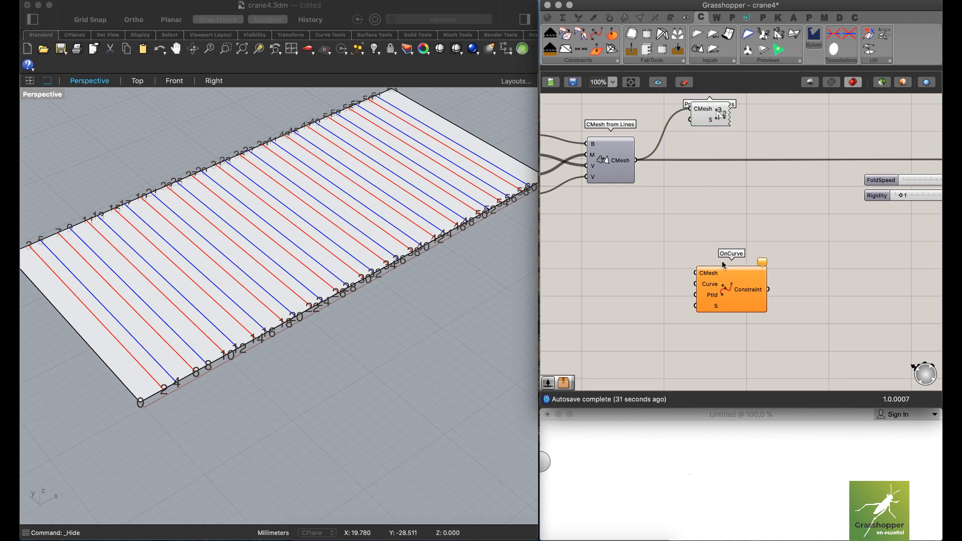
pyautogui.click(722, 280)
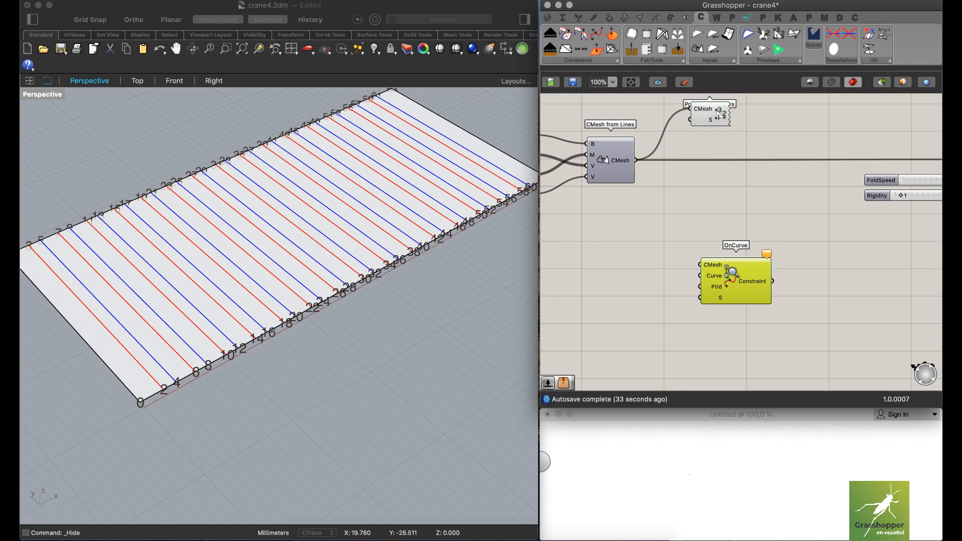
pyautogui.scroll(2, 724, 278)
pyautogui.keyDown('ctrl'); pyautogui.moveTo(732, 270); pyautogui.dragTo(733, 274, button='right'); pyautogui.keyUp('ctrl')
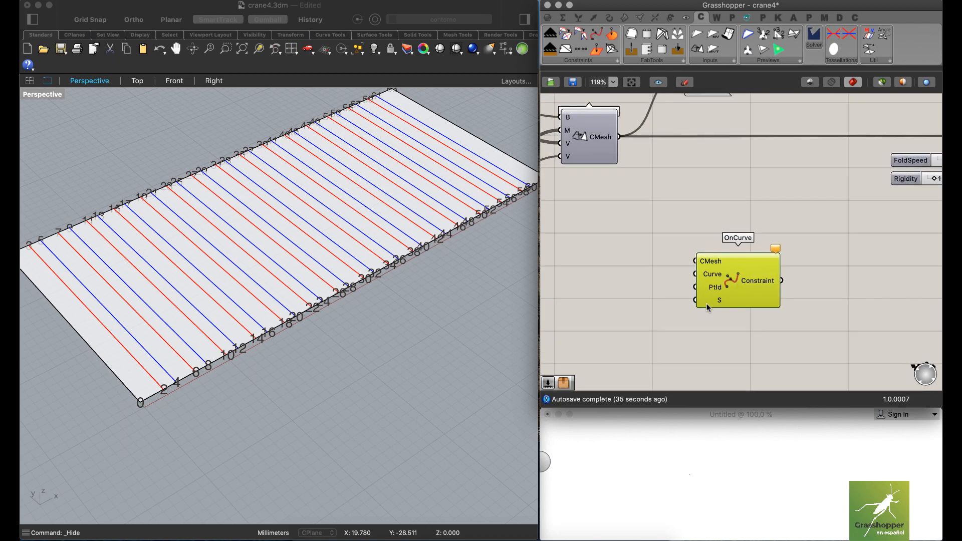
pyautogui.moveTo(621, 136); pyautogui.dragTo(696, 260)
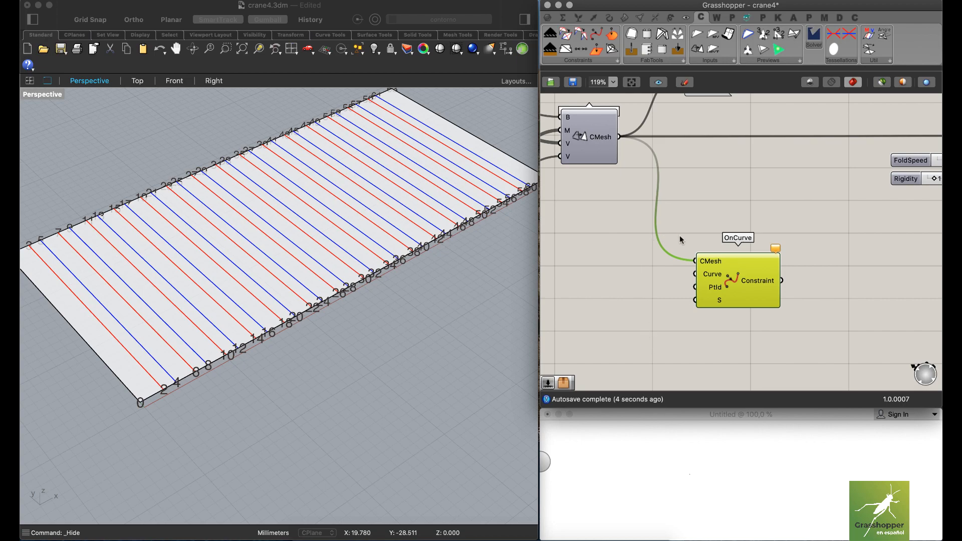
# Create a number slider with value 10, connect it to OnCurve's S input and place it close to the component.
pyautogui.moveTo(739, 250); pyautogui.dragTo(760, 224, button='right')
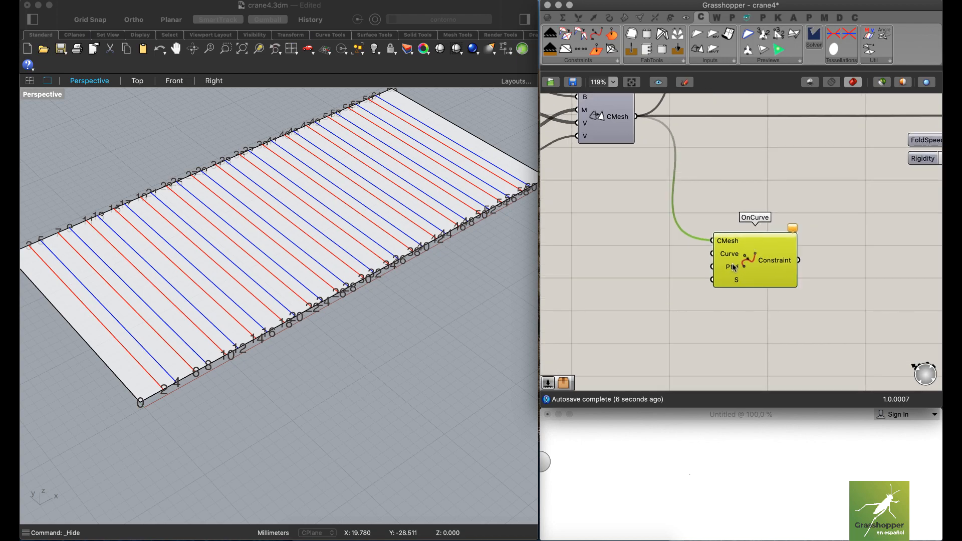
pyautogui.moveTo(649, 296); pyautogui.dragTo(697, 295, button='right')
pyautogui.doubleClick(667, 313)
pyautogui.write('10')
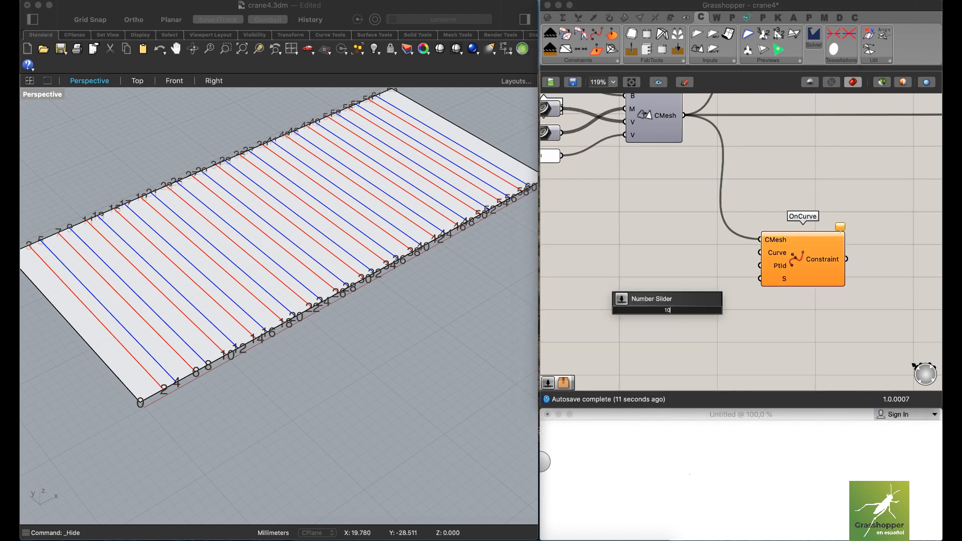
pyautogui.press('Return')
pyautogui.moveTo(719, 310); pyautogui.dragTo(761, 279)
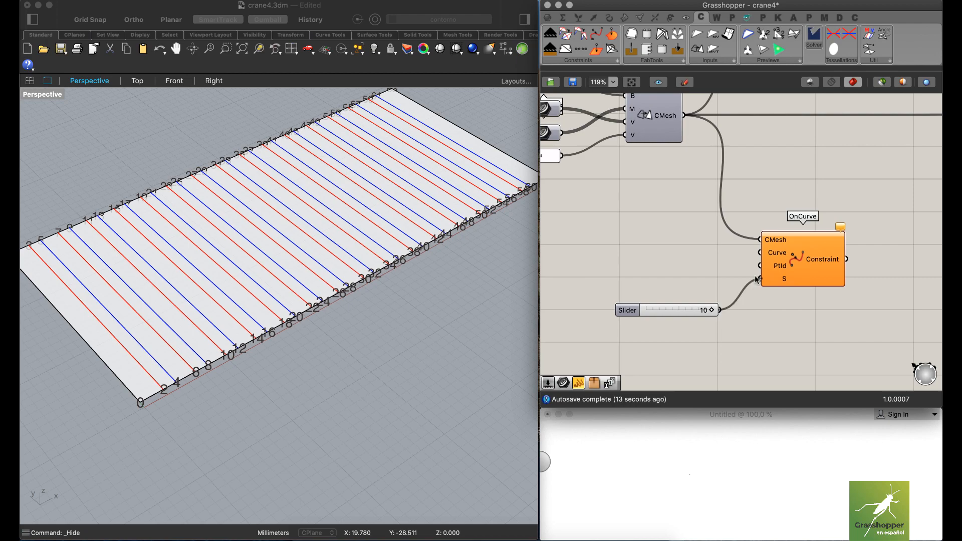
pyautogui.moveTo(697, 311); pyautogui.dragTo(712, 298)
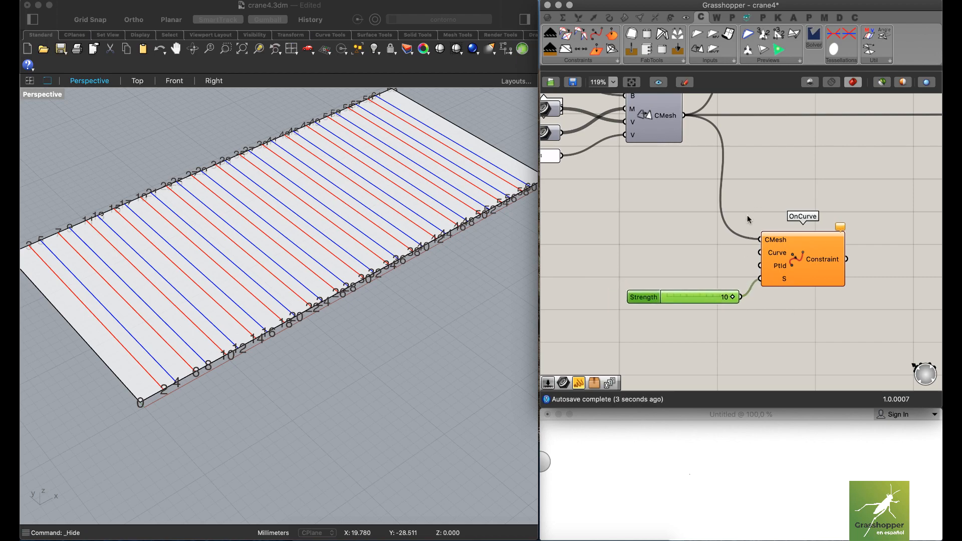
# Move OnCurve farther from CMesh from Lines and align the Strength slider with its S input.
pyautogui.moveTo(752, 206); pyautogui.dragTo(673, 264, button='right')
pyautogui.scroll(-2, 697, 231)
pyautogui.moveTo(736, 223)
pyautogui.mouseDown(button='right')
pyautogui.moveTo(772, 235)
pyautogui.moveTo(722, 209)
pyautogui.moveTo(675, 233)
pyautogui.moveTo(655, 230)
pyautogui.moveTo(736, 217)
pyautogui.mouseUp(button='right')
pyautogui.scroll(-2, 305, 216)
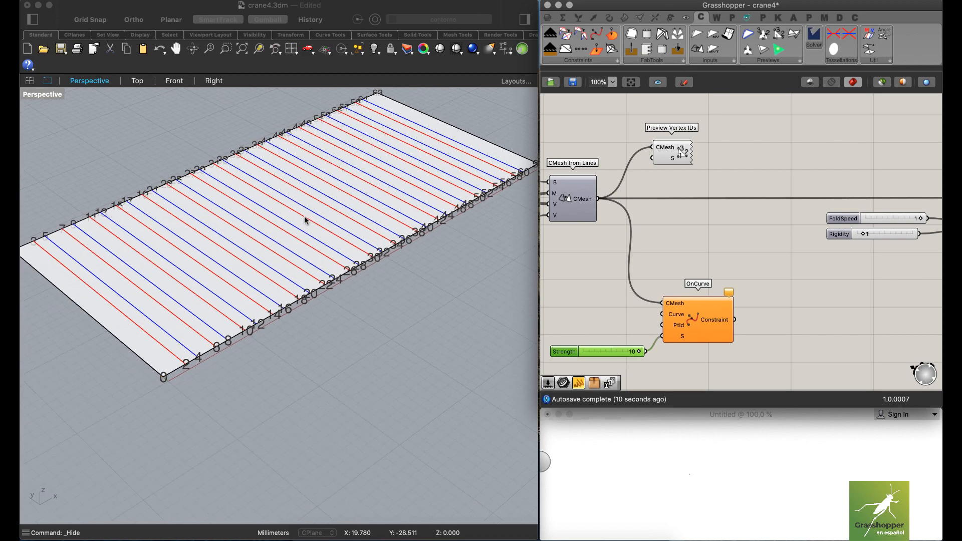
pyautogui.keyDown('shift'); pyautogui.moveTo(332, 206); pyautogui.dragTo(305, 259, button='right'); pyautogui.keyUp('shift')
pyautogui.keyDown('shift'); pyautogui.moveTo(423, 205); pyautogui.dragTo(407, 217, button='right'); pyautogui.keyUp('shift')
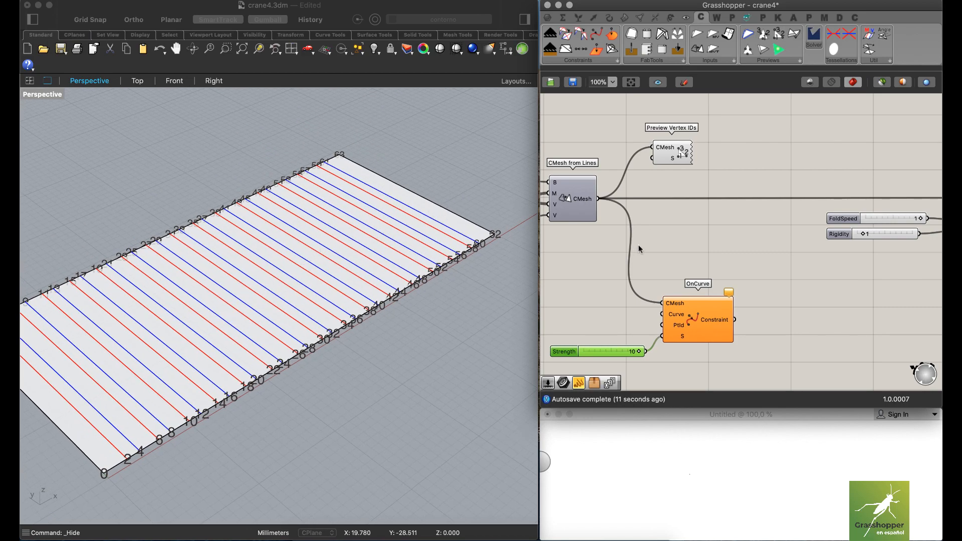
pyautogui.moveTo(699, 330); pyautogui.dragTo(745, 330)
pyautogui.moveTo(671, 332); pyautogui.dragTo(669, 335)
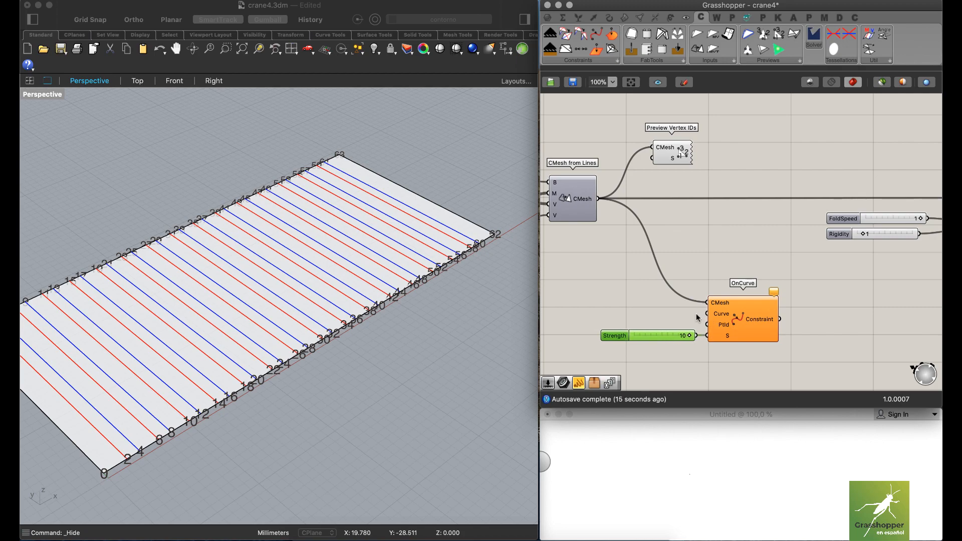
pyautogui.click(619, 295)
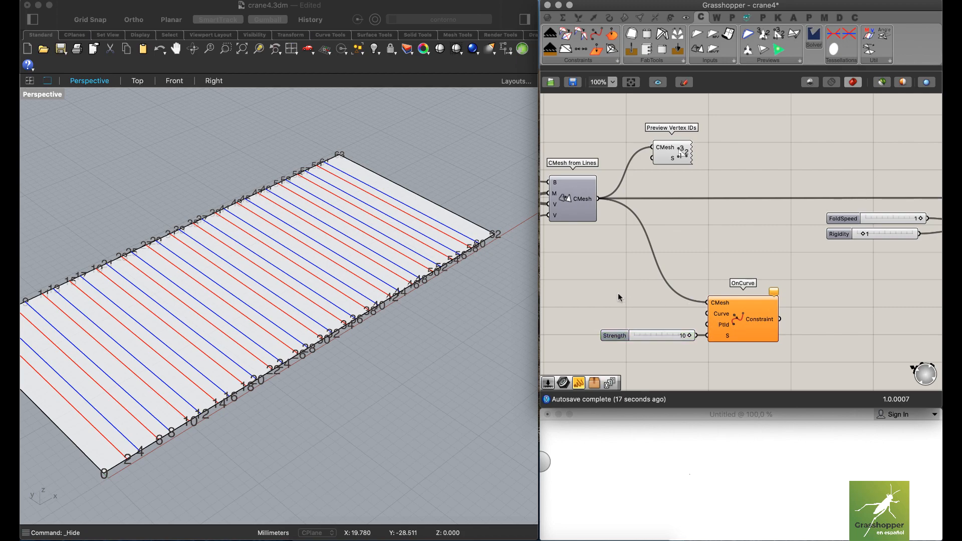
# Show all hidden Rhino objects so the wavy curves beside the strip's long edges can be picked.
pyautogui.click(424, 146)
pyautogui.click(373, 50)
pyautogui.moveTo(376, 180); pyautogui.dragTo(278, 224, button='right')
# Add a Curve parameter above the Strength slider and connect it to OnCurve's Curve input.
pyautogui.moveTo(596, 275); pyautogui.dragTo(643, 270, button='right')
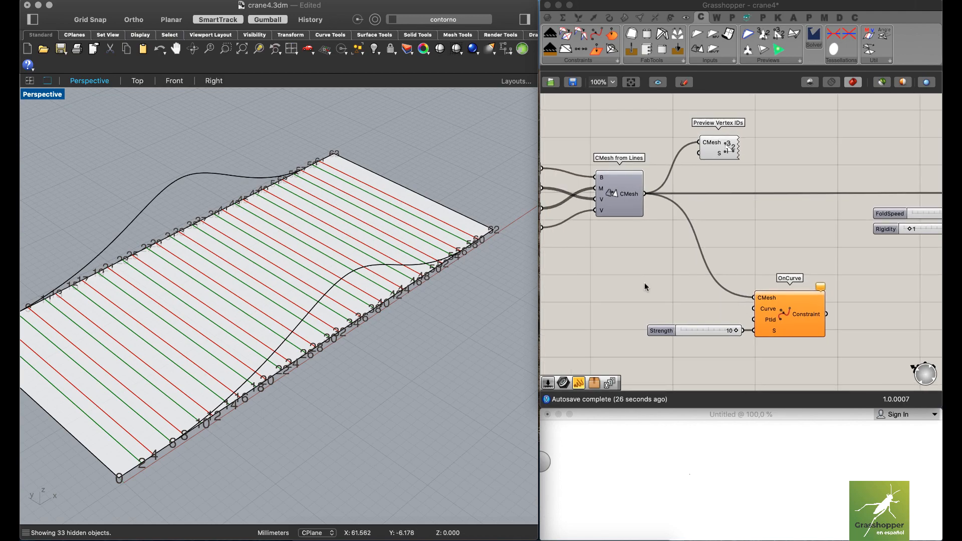
pyautogui.doubleClick(645, 283)
pyautogui.write('cur')
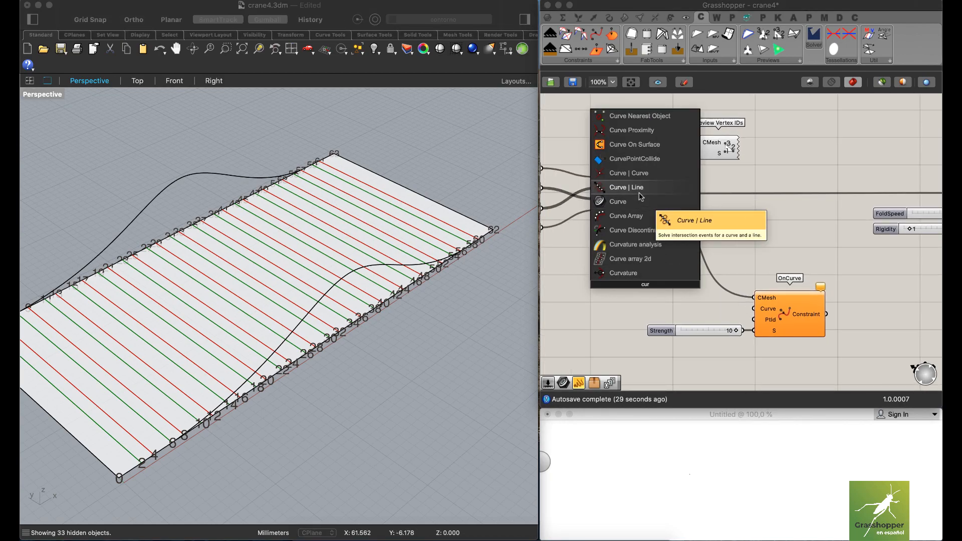
pyautogui.press('BackSpace')
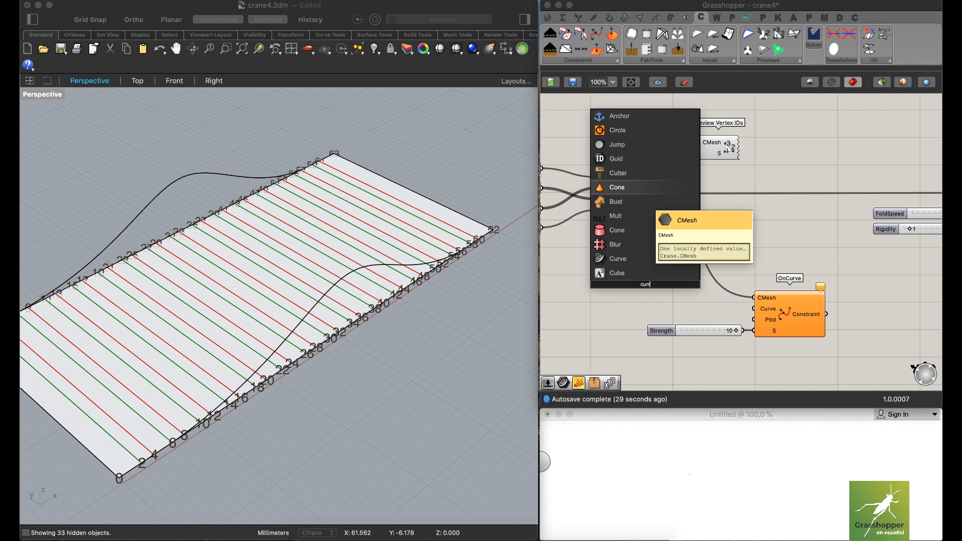
pyautogui.write('r')
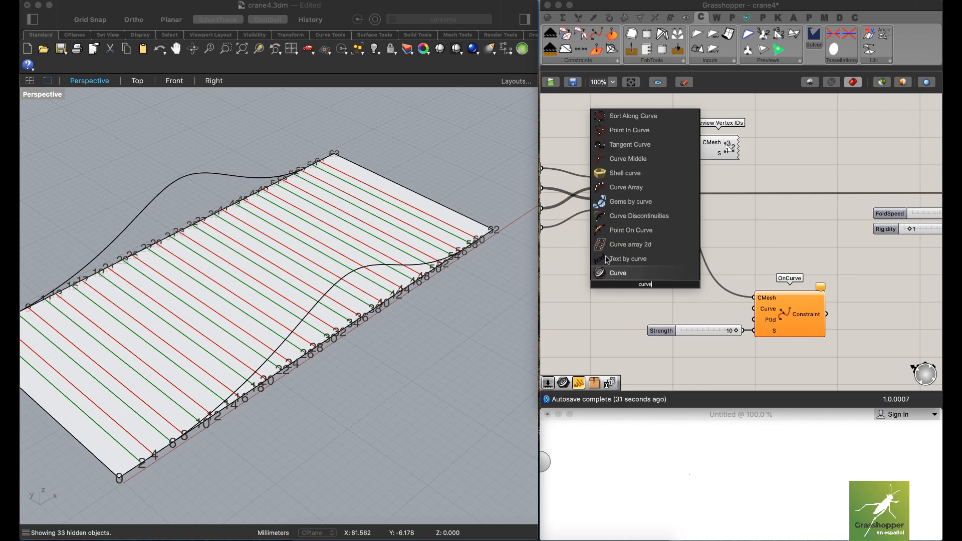
pyautogui.press('Return')
pyautogui.moveTo(647, 290); pyautogui.dragTo(754, 308)
pyautogui.click(653, 274)
pyautogui.click(660, 304)
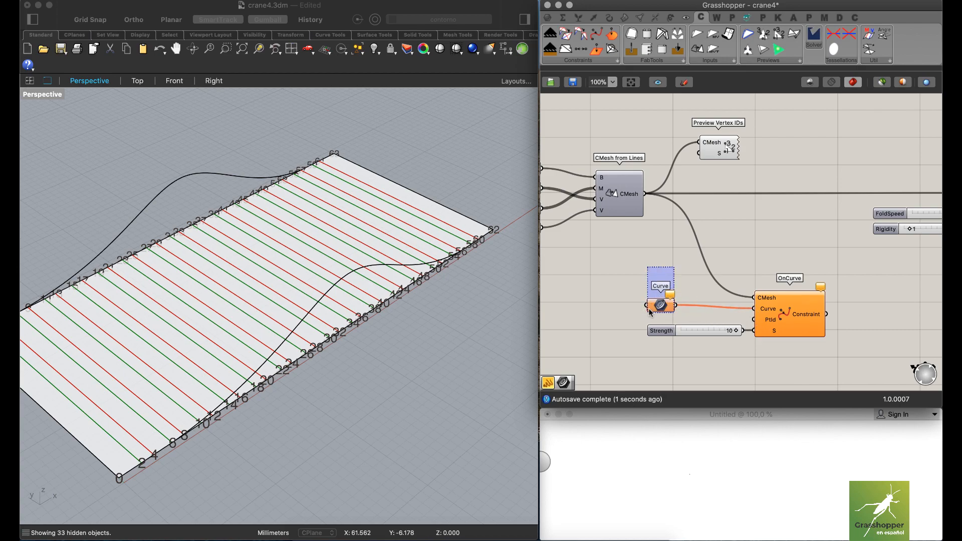
# Reference the wavy curve along the strip's even-numbered edge as the single curve in the Curve parameter.
pyautogui.rightClick(660, 303)
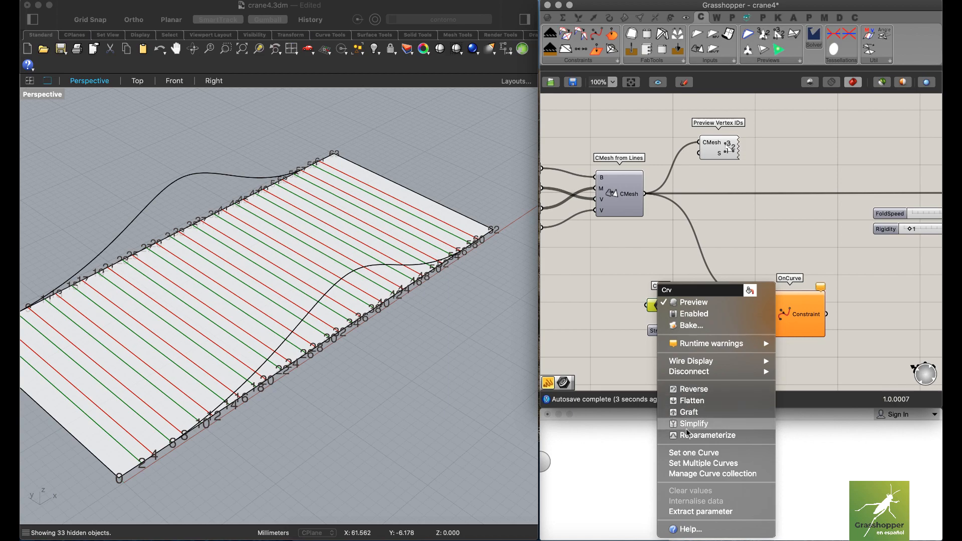
pyautogui.click(684, 452)
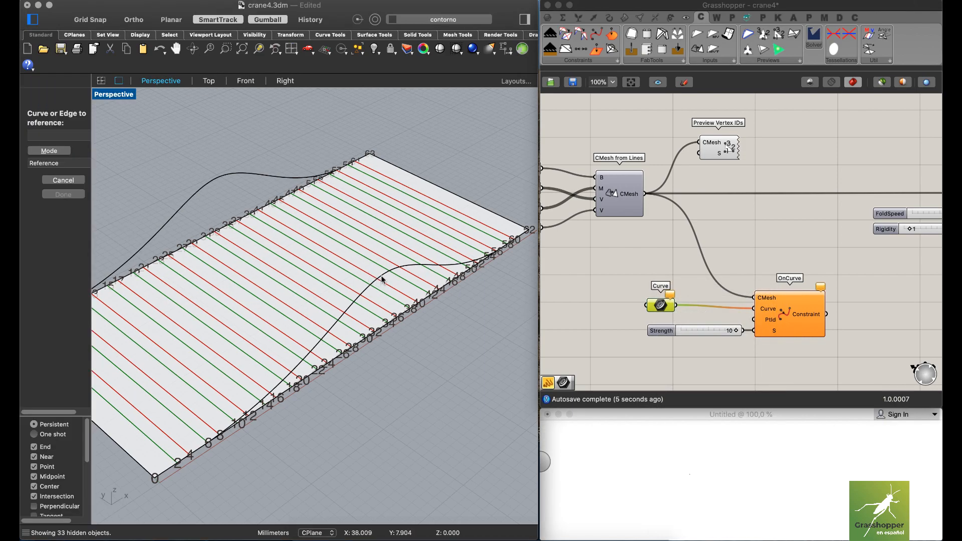
pyautogui.click(380, 277)
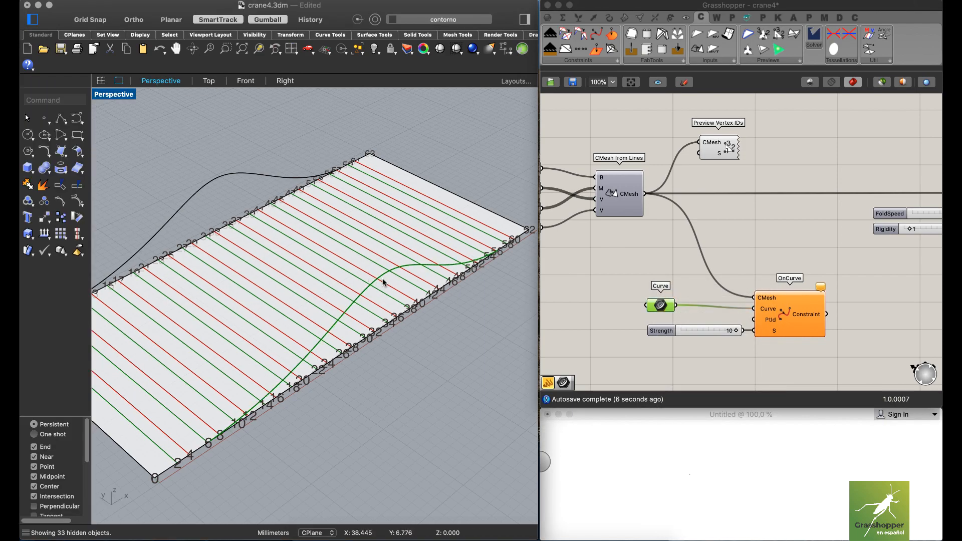
# Place the Curve parameter close to OnCurve's Curve input and adjust the Strength slider's position below it.
pyautogui.click(652, 274)
pyautogui.moveTo(667, 304); pyautogui.dragTo(717, 302)
pyautogui.click(724, 329)
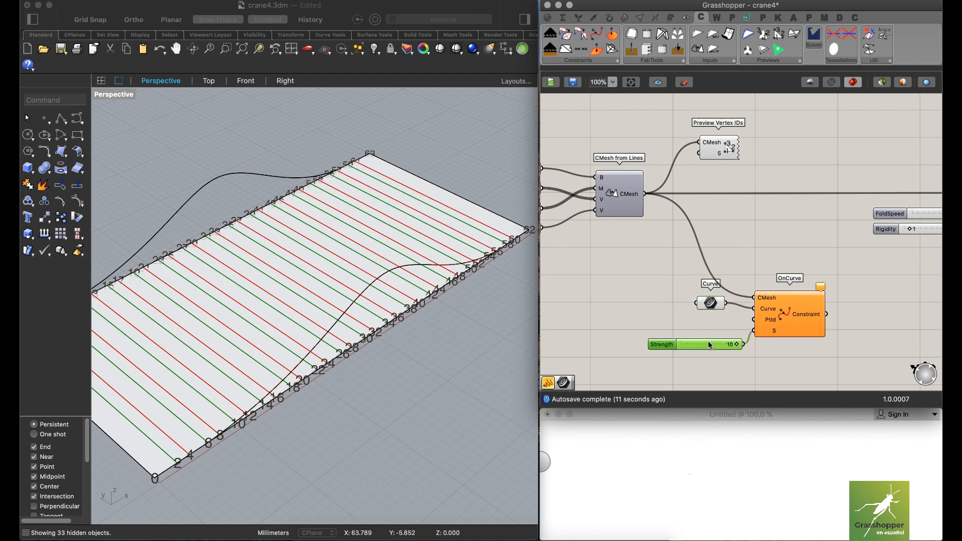
pyautogui.moveTo(745, 236); pyautogui.dragTo(751, 217, button='right')
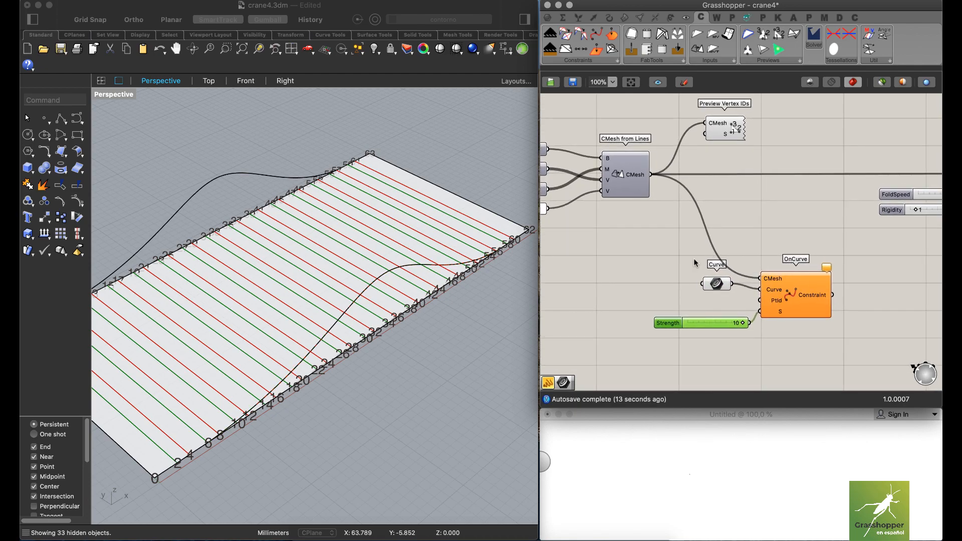
# Hide all the Rhino curves again and collapse Rhino's sidebar to widen the Perspective view.
pyautogui.click(360, 130)
pyautogui.press('super+a')
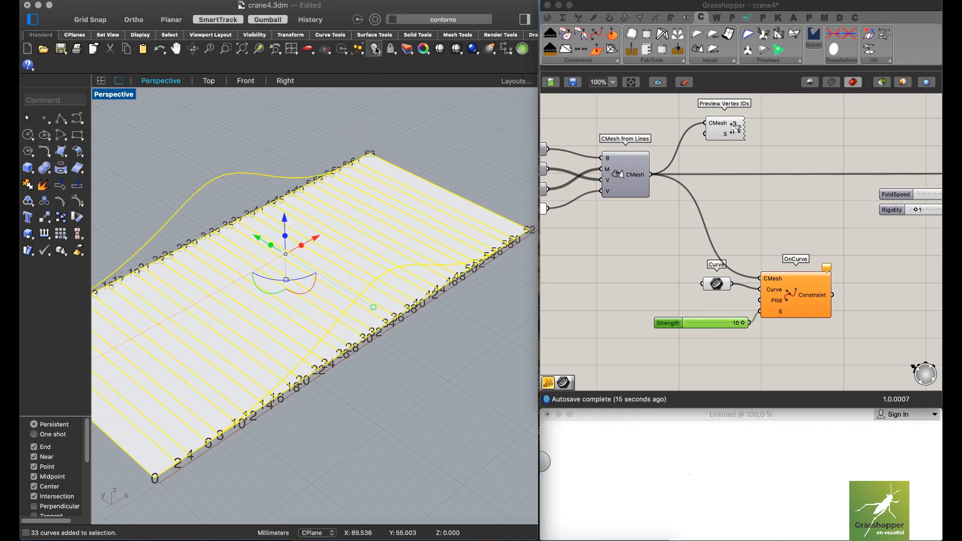
pyautogui.click(375, 50)
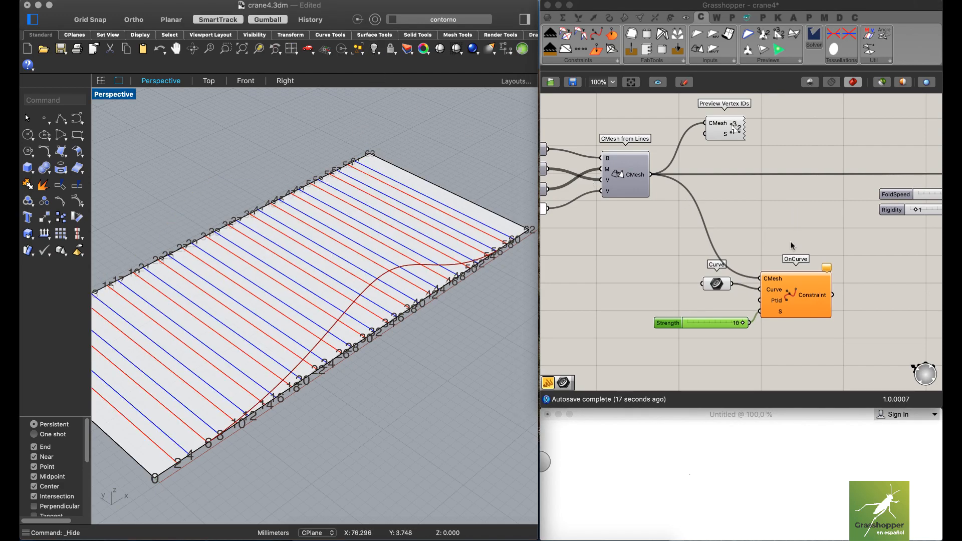
pyautogui.click(768, 320)
pyautogui.hscroll(-5, 707, 223)
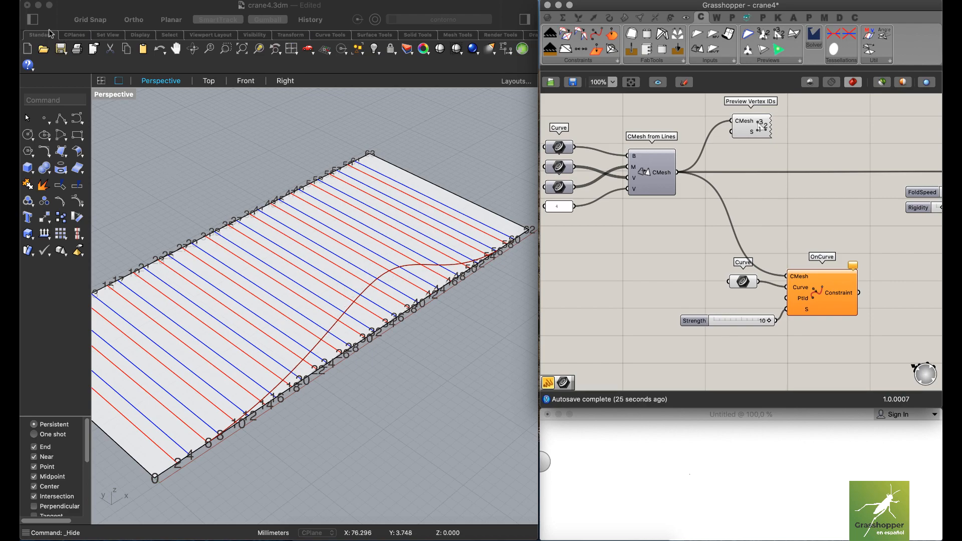
pyautogui.click(33, 20)
pyautogui.click(33, 20)
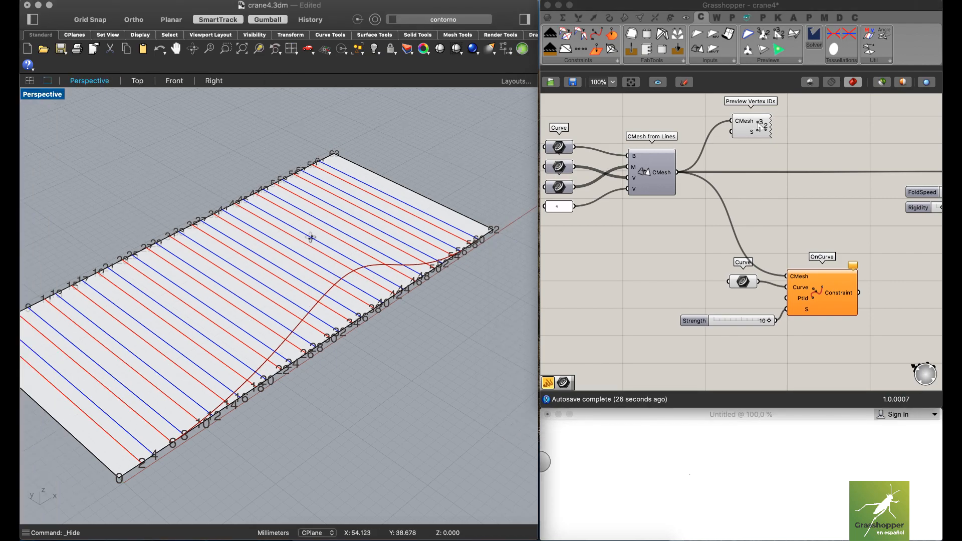
# Add an empty Panel beside the Curve parameter and inspect the even vertex IDs from 0 along the strip's near edge.
pyautogui.scroll(3, 322, 246)
pyautogui.moveTo(322, 243); pyautogui.dragTo(350, 223, button='right')
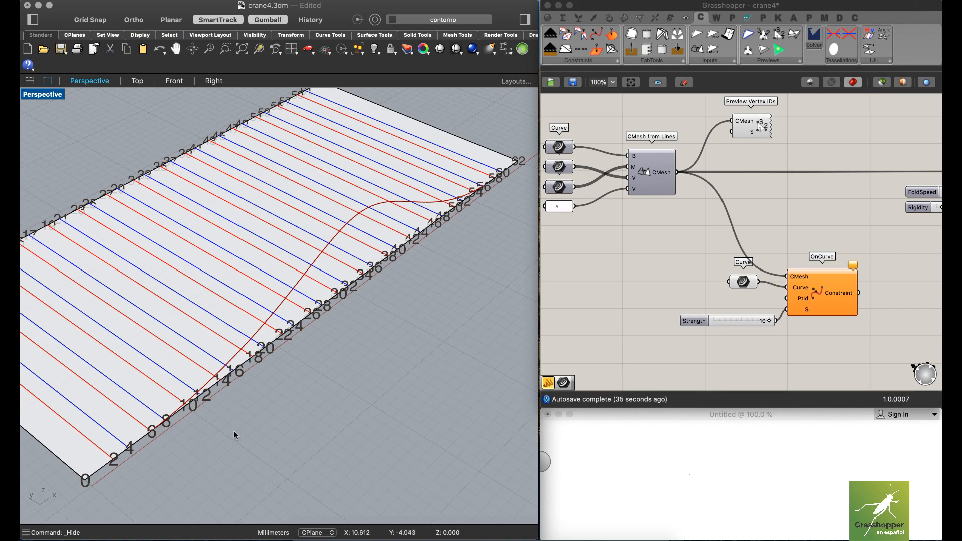
pyautogui.moveTo(183, 366); pyautogui.dragTo(189, 366, button='right')
pyautogui.click(621, 290)
pyautogui.doubleClick(622, 289)
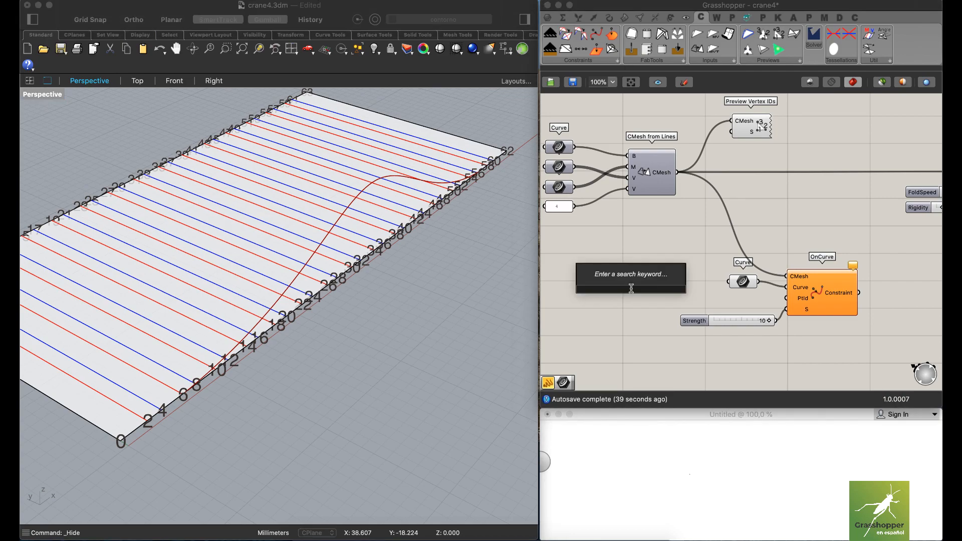
pyautogui.write('panel')
pyautogui.press('Return')
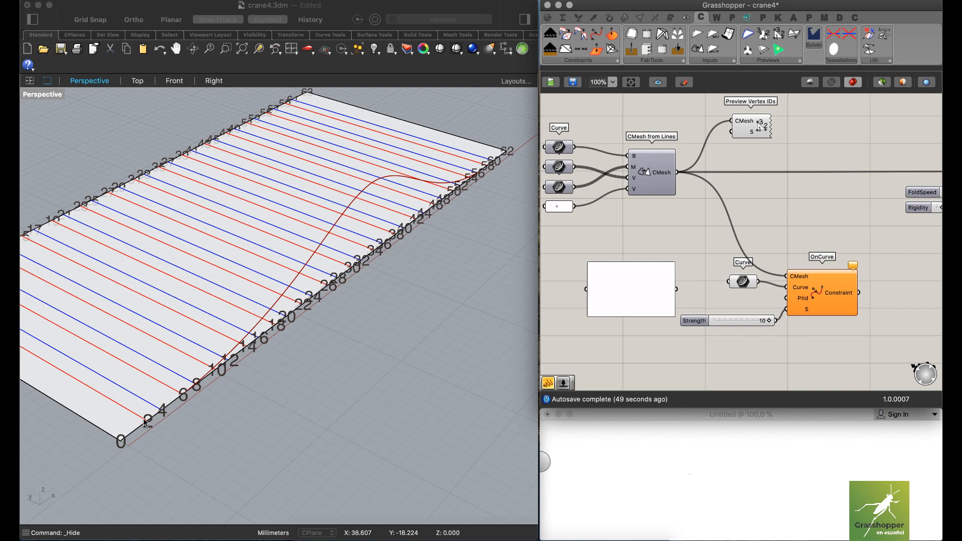
pyautogui.moveTo(151, 422); pyautogui.dragTo(150, 422, button='right')
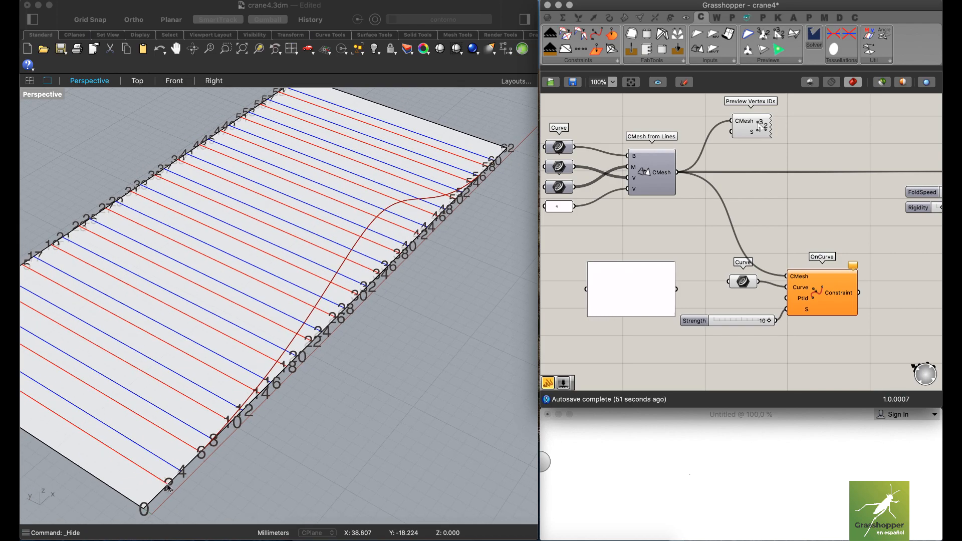
pyautogui.moveTo(252, 404); pyautogui.dragTo(144, 461, button='right')
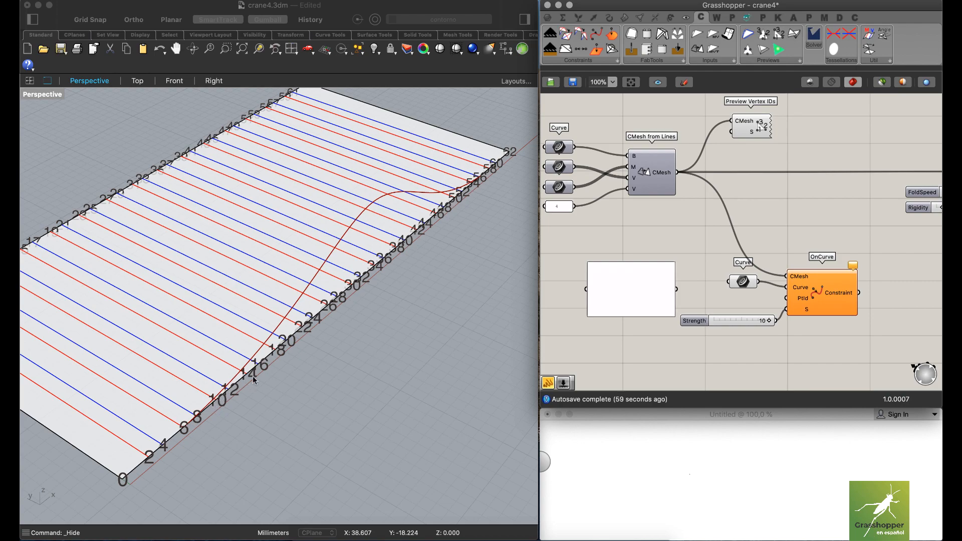
# List edge vertex IDs starting 2, 6, 10 in the Panel, turn off Multiline Data, and connect it to OnCurve's PtId input.
pyautogui.click(603, 284)
pyautogui.click(633, 285)
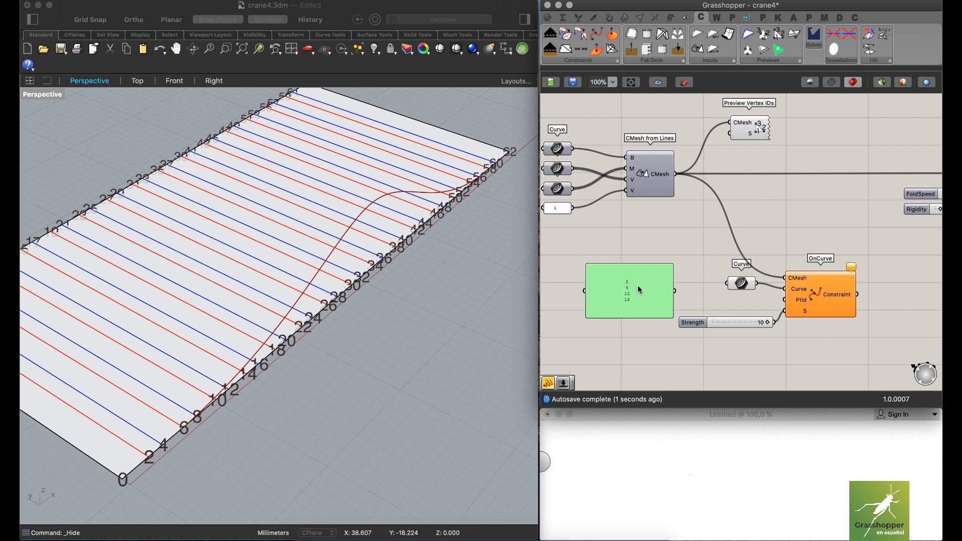
pyautogui.rightClick(638, 286)
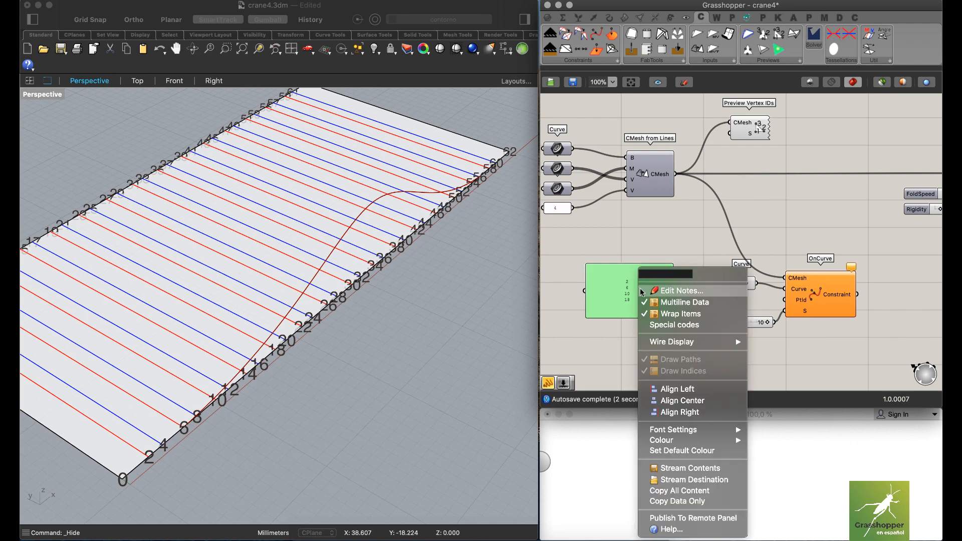
pyautogui.click(662, 302)
pyautogui.moveTo(677, 292); pyautogui.dragTo(785, 300)
pyautogui.click(655, 373)
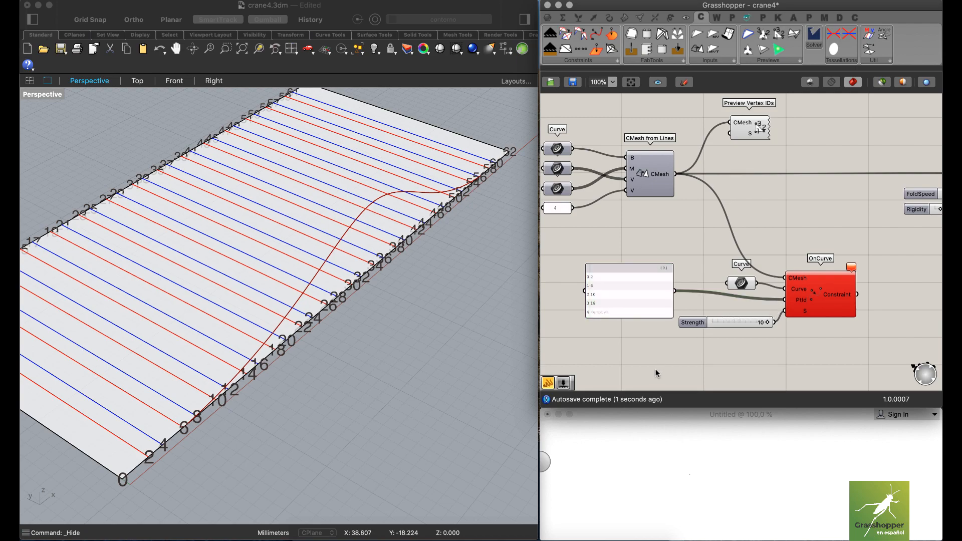
# Re-enter the Panel's vertex ID list starting 2, 6, 10 without the extra last line and shift the Panel away from OnCurve.
pyautogui.doubleClick(629, 312)
pyautogui.moveTo(613, 307); pyautogui.dragTo(636, 308)
pyautogui.doubleClick(630, 311)
pyautogui.doubleClick(636, 307)
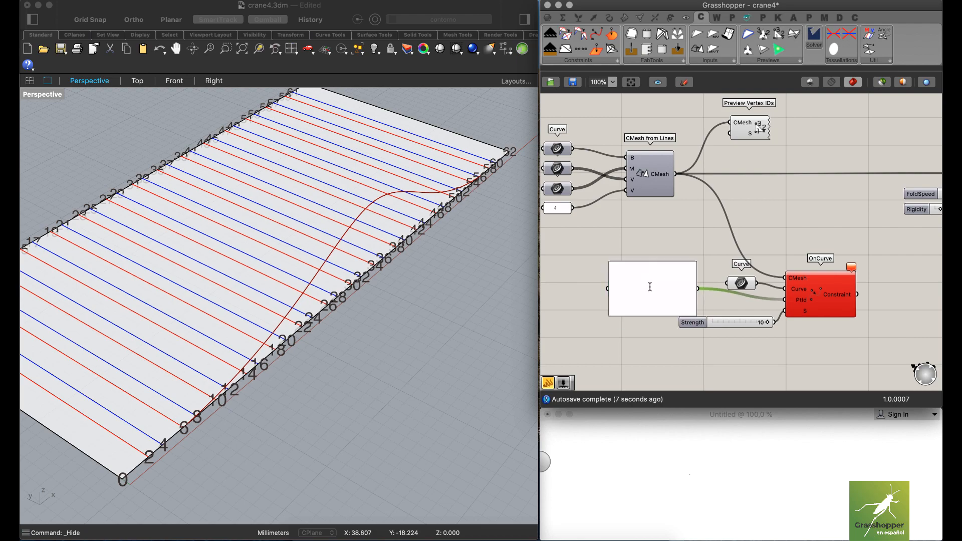
pyautogui.rightClick(650, 287)
pyautogui.click(667, 340)
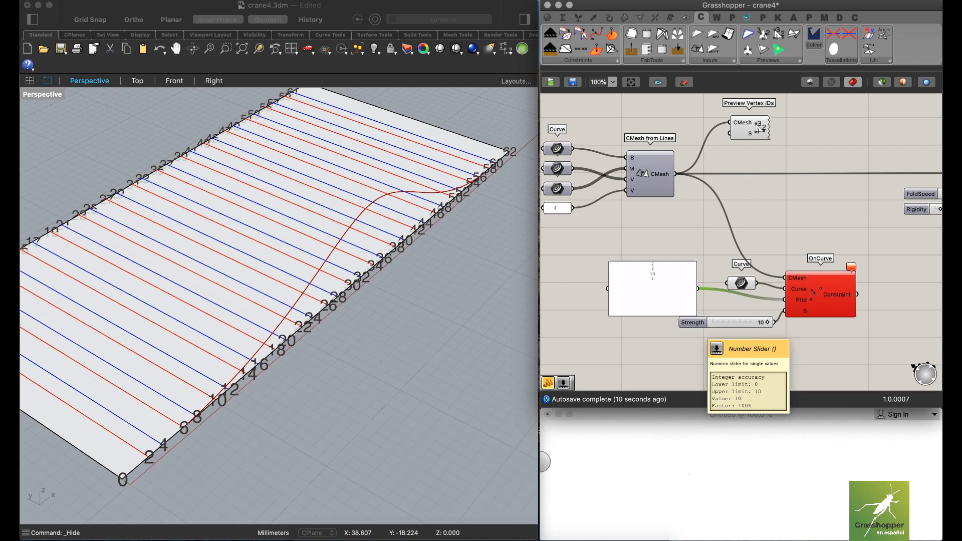
pyautogui.click(665, 231)
pyautogui.moveTo(666, 284); pyautogui.dragTo(628, 290)
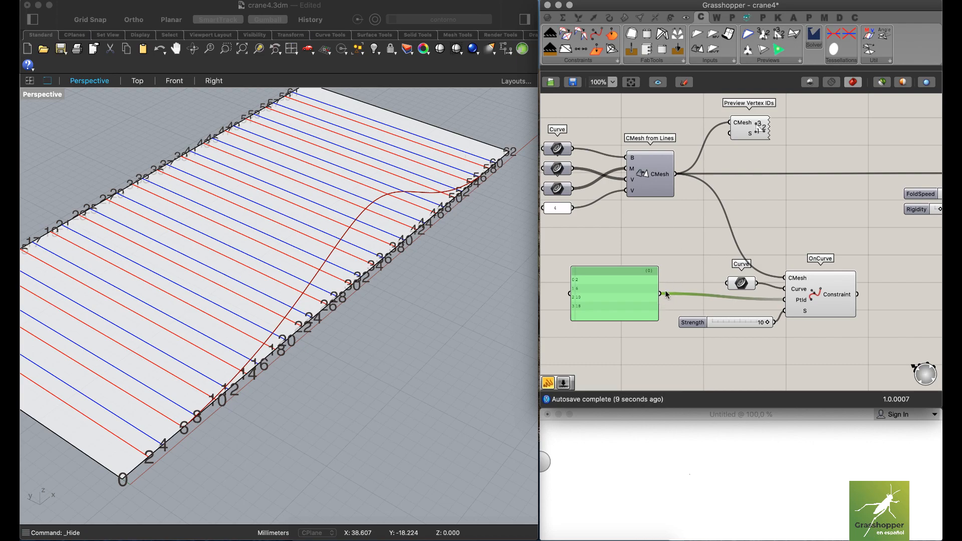
pyautogui.click(665, 256)
# Delete the Panel holding the manually entered vertex IDs.
pyautogui.click(612, 281)
pyautogui.moveTo(669, 236); pyautogui.dragTo(693, 235, button='right')
pyautogui.click(646, 243)
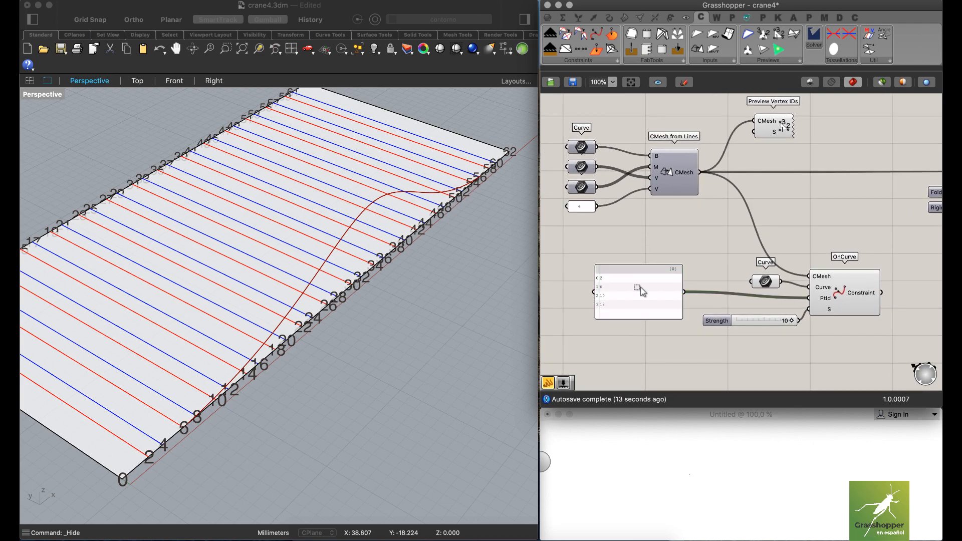
pyautogui.click(643, 287)
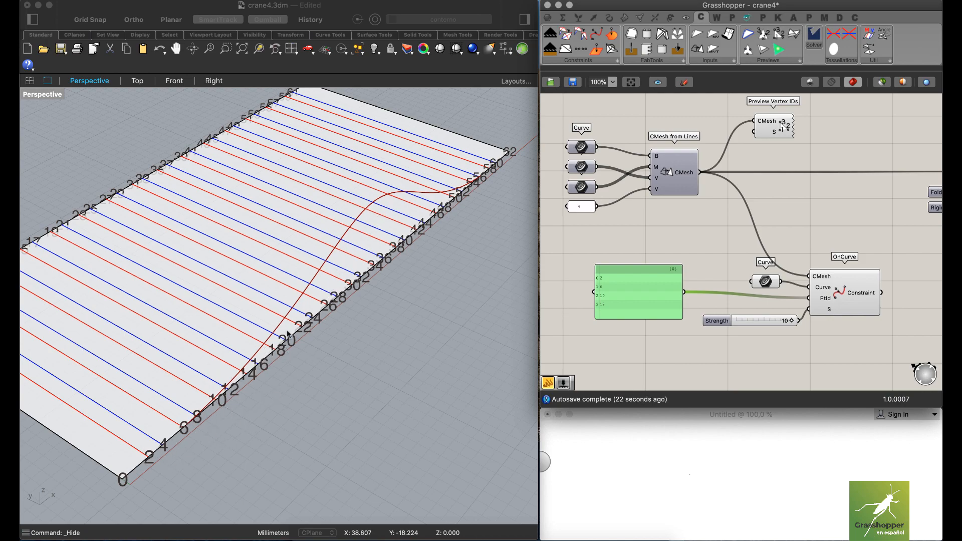
pyautogui.click(646, 299)
pyautogui.press('Delete')
# Add a Series component in the free space beside the OnCurve inputs.
pyautogui.moveTo(660, 254); pyautogui.dragTo(713, 241, button='right')
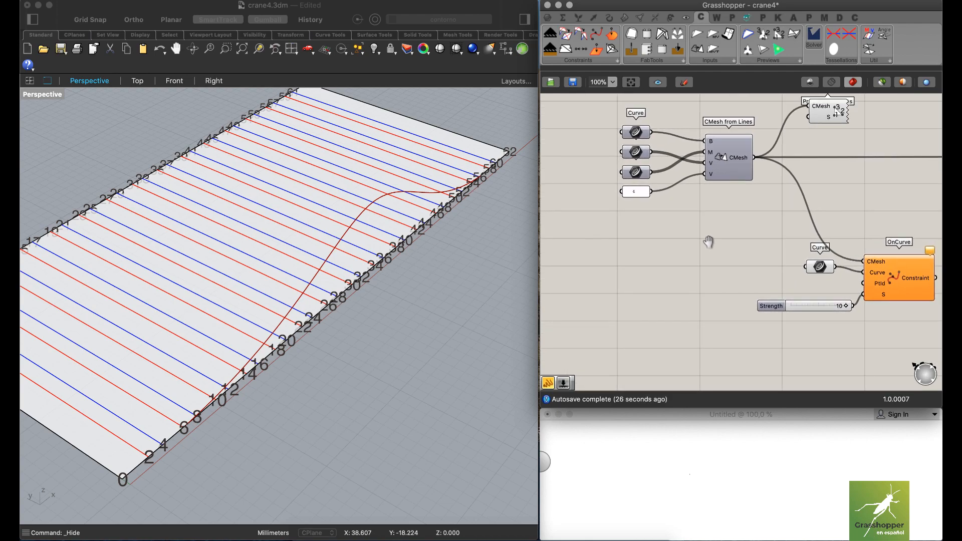
pyautogui.doubleClick(653, 287)
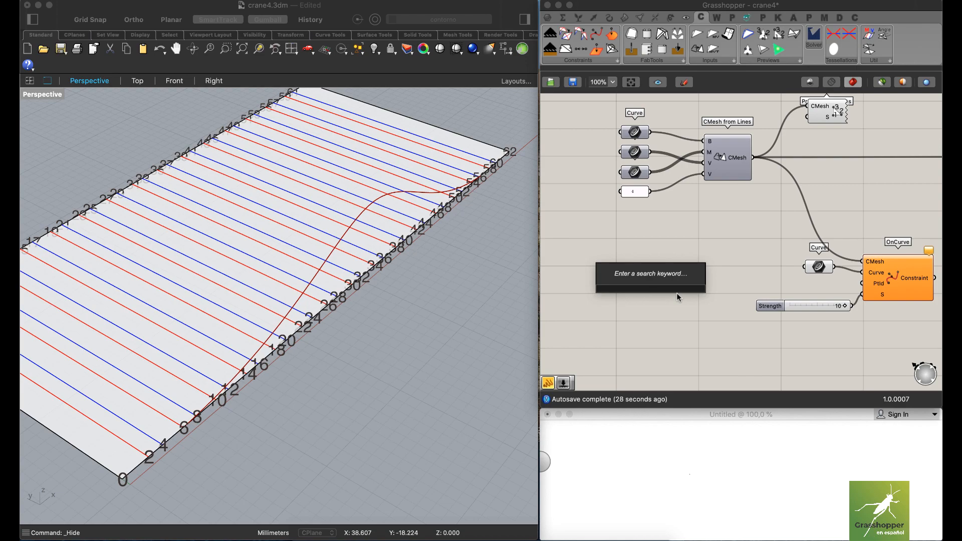
pyautogui.write('ser')
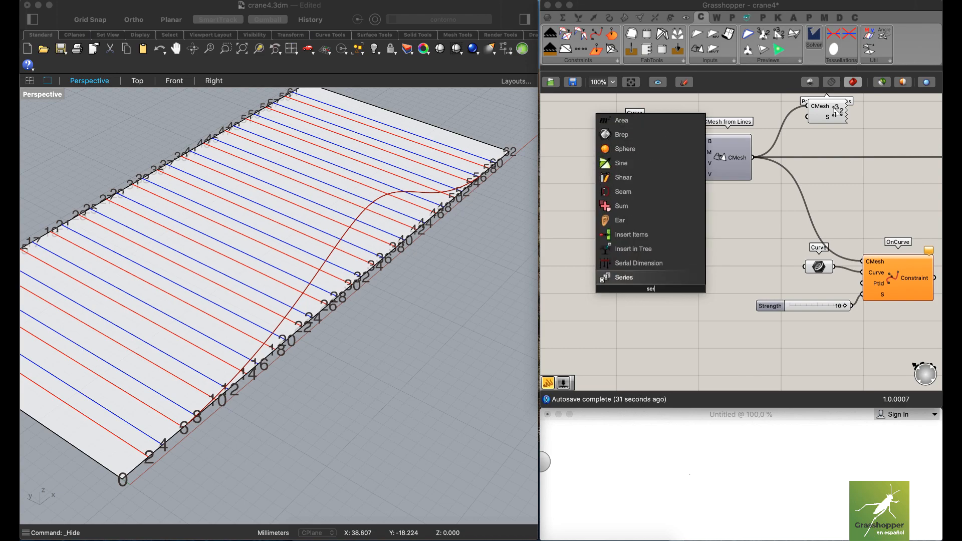
pyautogui.press('Return')
pyautogui.moveTo(652, 292); pyautogui.dragTo(680, 292)
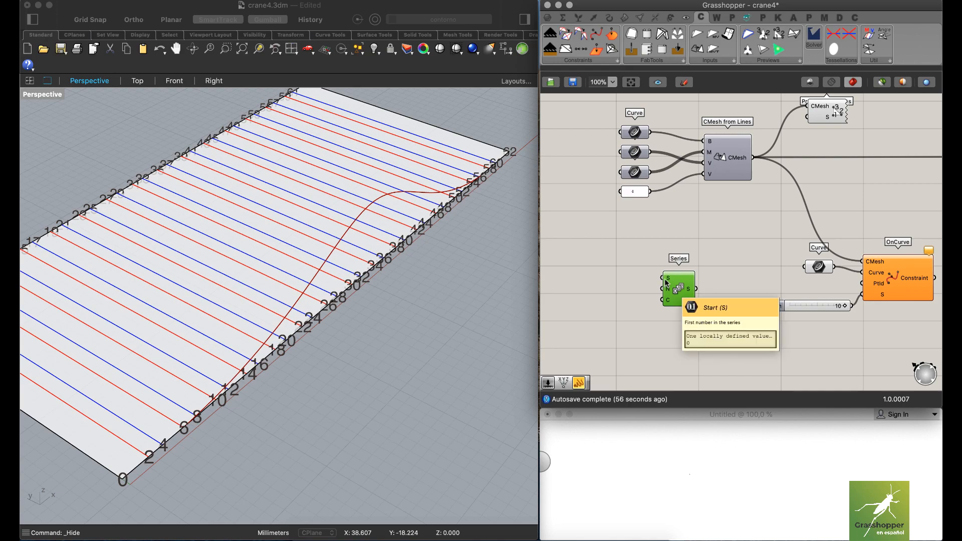
# Add a Panel containing 2 and connect it to the Series component's Start input.
pyautogui.scroll(3, 667, 284)
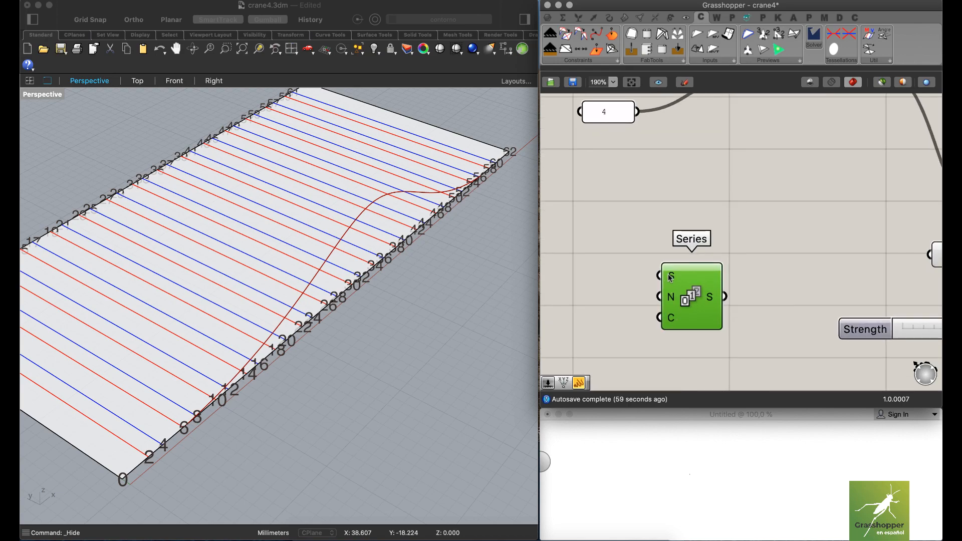
pyautogui.moveTo(670, 278)
pyautogui.moveTo(233, 362)
pyautogui.mouseDown(button='right')
pyautogui.moveTo(211, 368)
pyautogui.moveTo(231, 365)
pyautogui.moveTo(238, 349)
pyautogui.moveTo(234, 358)
pyautogui.mouseUp(button='right')
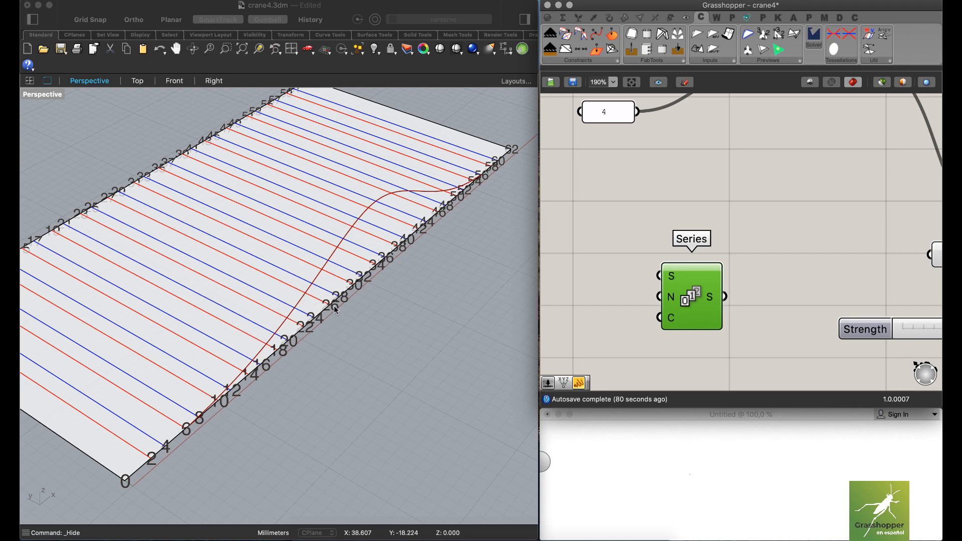
pyautogui.moveTo(624, 232); pyautogui.dragTo(662, 221, button='right')
pyautogui.click(629, 281)
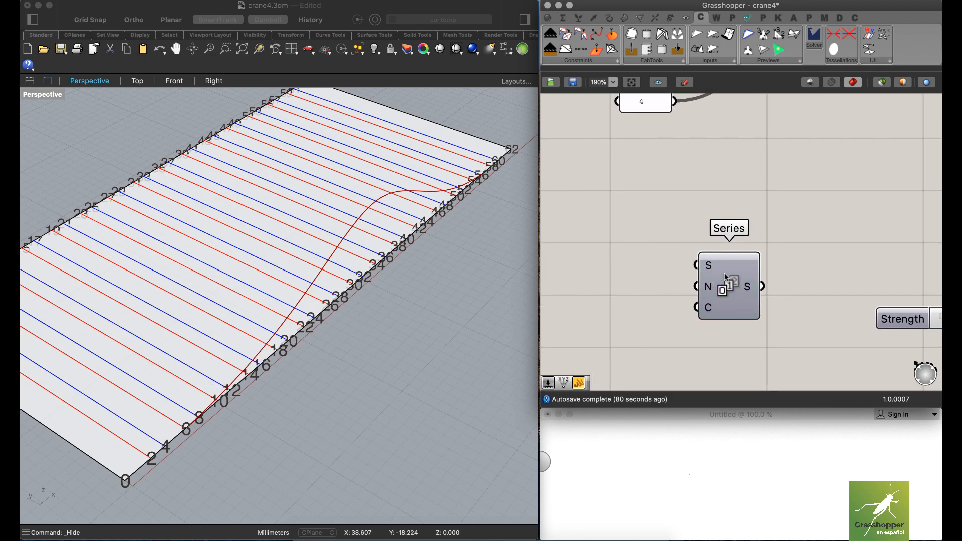
pyautogui.moveTo(787, 217)
pyautogui.mouseDown(button='right')
pyautogui.moveTo(754, 215)
pyautogui.moveTo(801, 207)
pyautogui.mouseUp(button='right')
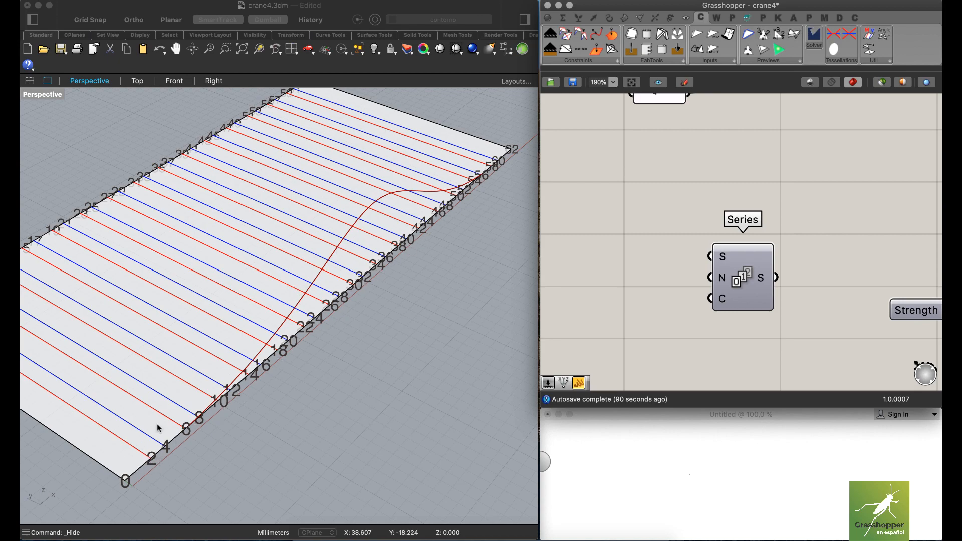
pyautogui.doubleClick(611, 233)
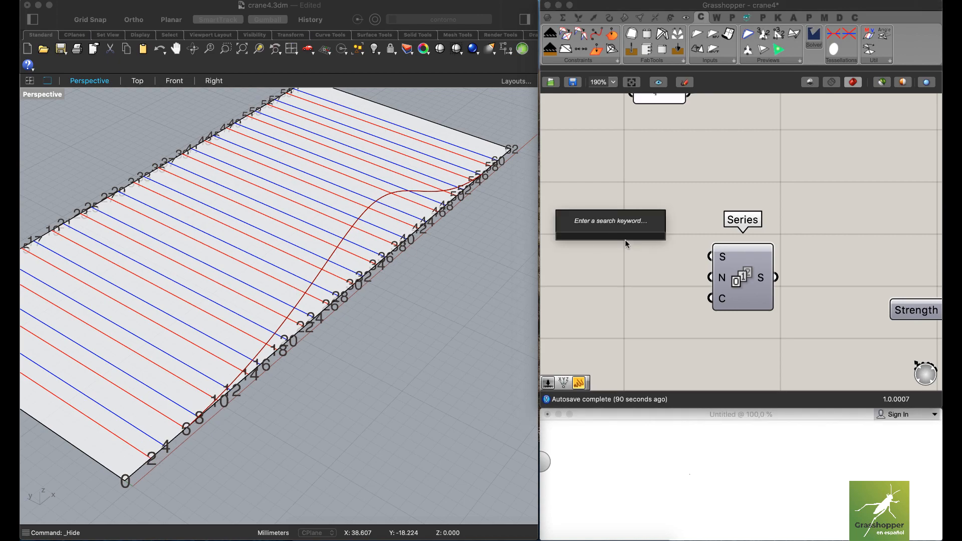
pyautogui.write('//2')
pyautogui.press('Return')
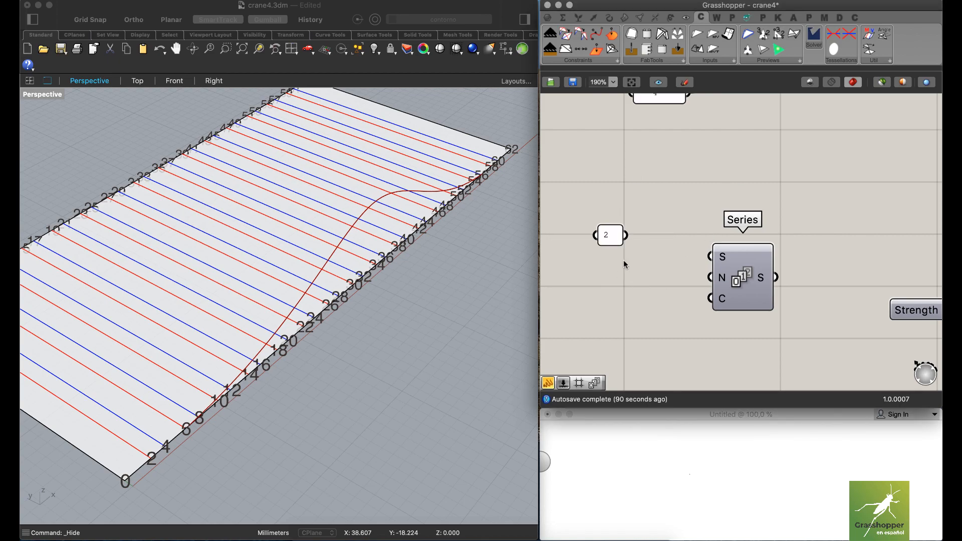
pyautogui.moveTo(623, 242); pyautogui.dragTo(711, 257)
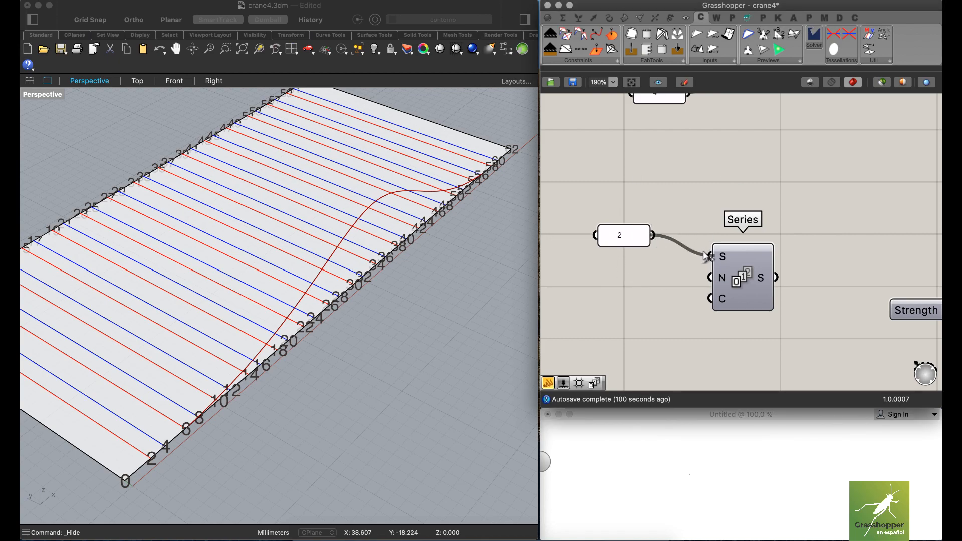
# Add an empty Panel above the Series component, connect it to the Series output, and look through the listed values.
pyautogui.moveTo(831, 238); pyautogui.dragTo(783, 230, button='right')
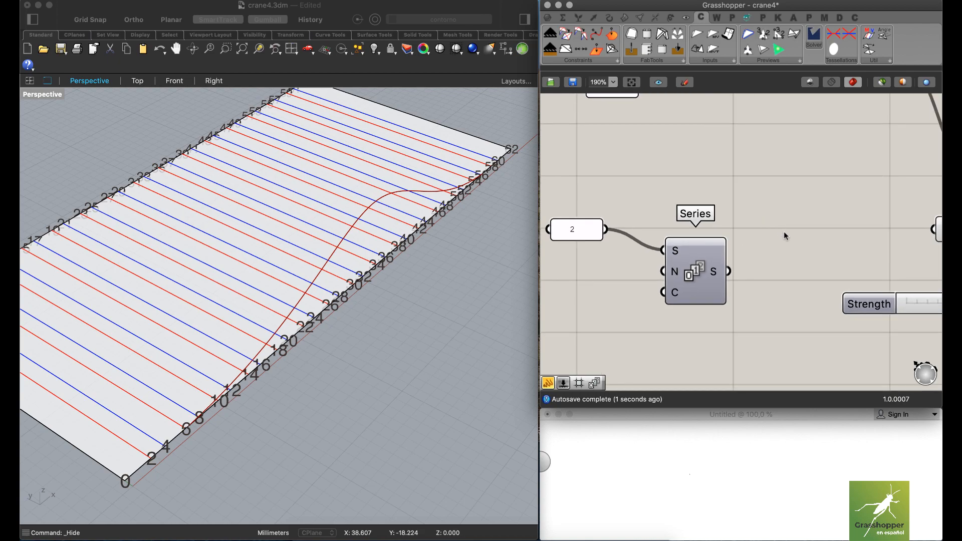
pyautogui.doubleClick(783, 231)
pyautogui.write('//')
pyautogui.press('Return')
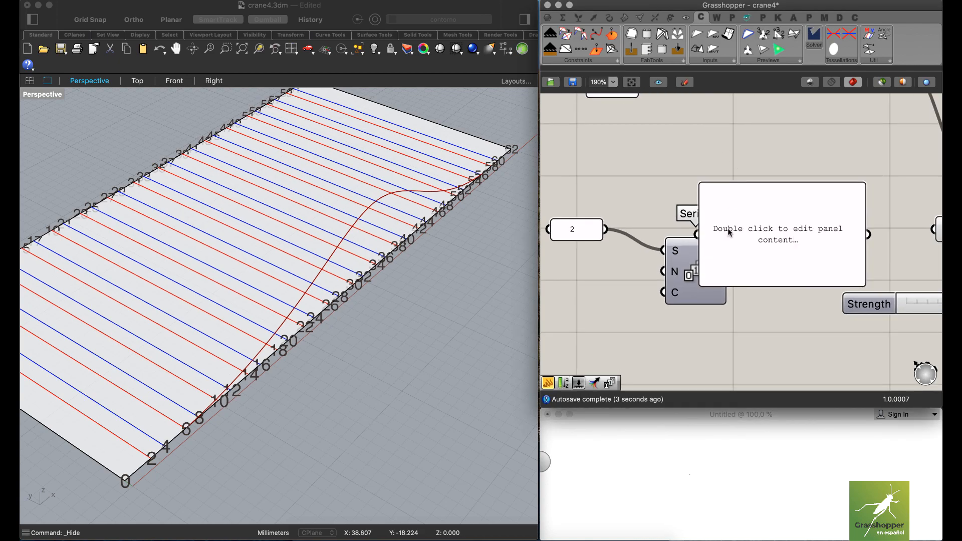
pyautogui.moveTo(729, 228); pyautogui.dragTo(784, 202)
pyautogui.moveTo(731, 272); pyautogui.dragTo(748, 210)
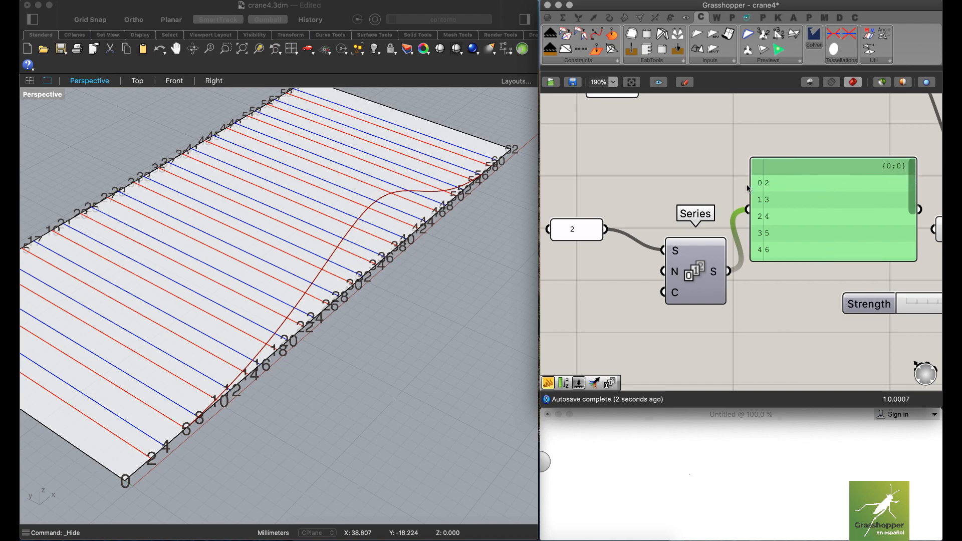
pyautogui.moveTo(913, 190); pyautogui.dragTo(917, 162)
# Try 3 as the Series start value and restore it to 2.
pyautogui.click(590, 237)
pyautogui.doubleClick(595, 239)
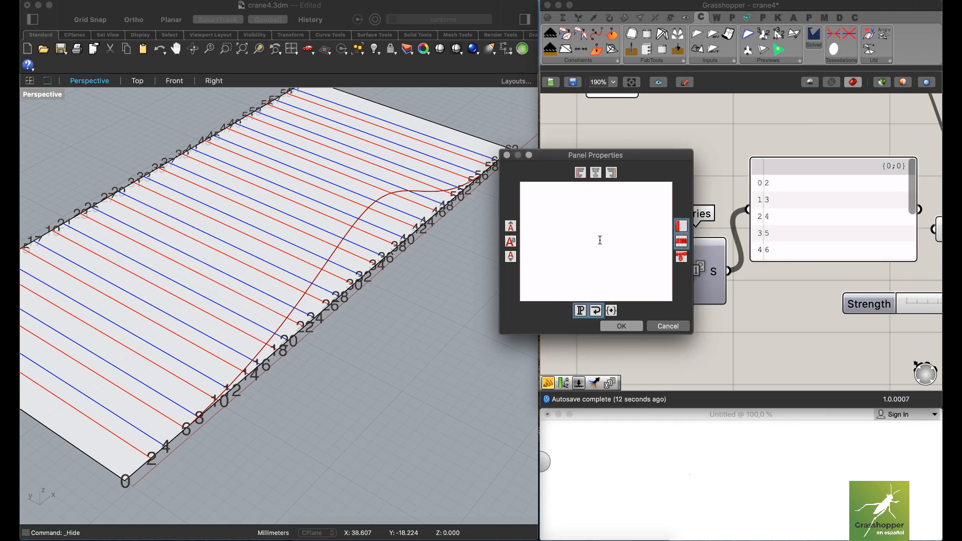
pyautogui.click(622, 325)
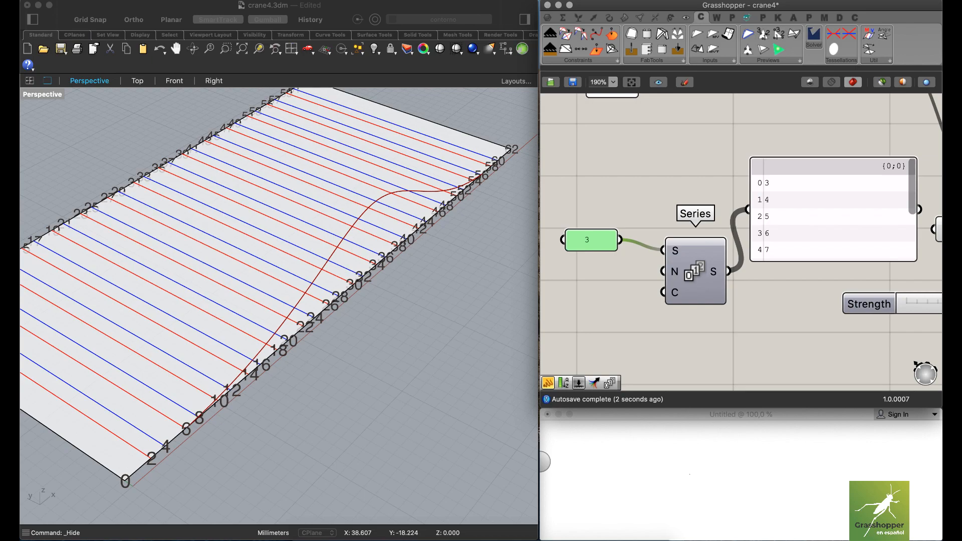
pyautogui.doubleClick(593, 239)
pyautogui.press('BackSpace')
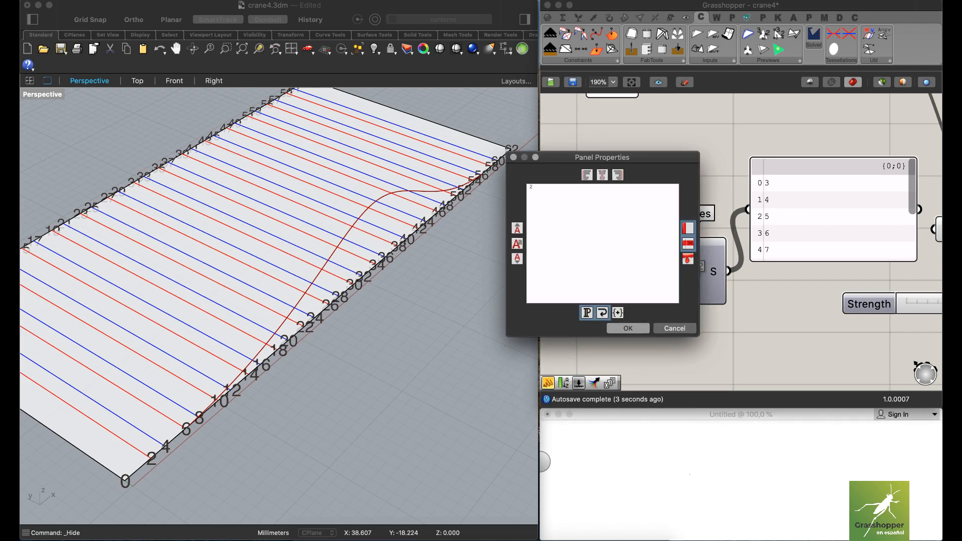
pyautogui.click(628, 328)
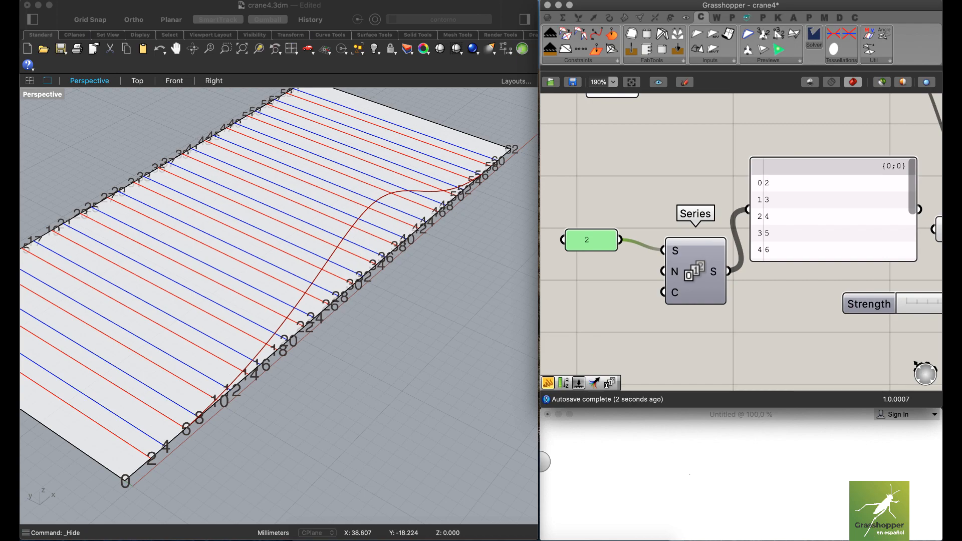
# Check the spacing of the edge's vertex IDs and connect a new Panel containing 4 to the Series component's Step input.
pyautogui.keyDown('shift'); pyautogui.moveTo(274, 287); pyautogui.dragTo(281, 273, button='right'); pyautogui.keyUp('shift')
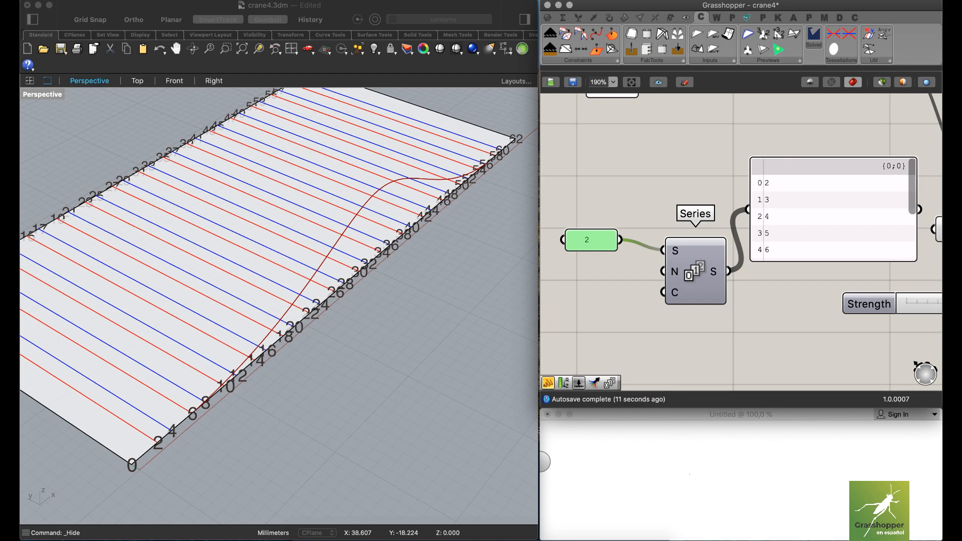
pyautogui.moveTo(253, 345); pyautogui.dragTo(264, 335, button='right')
pyautogui.scroll(4, 254, 337)
pyautogui.scroll(-2, 254, 337)
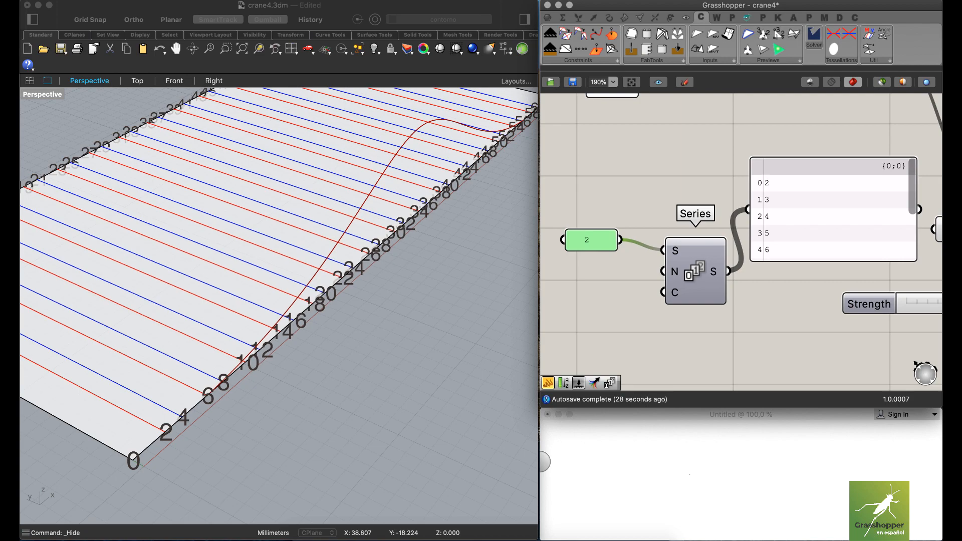
pyautogui.moveTo(675, 272); pyautogui.dragTo(701, 259, button='right')
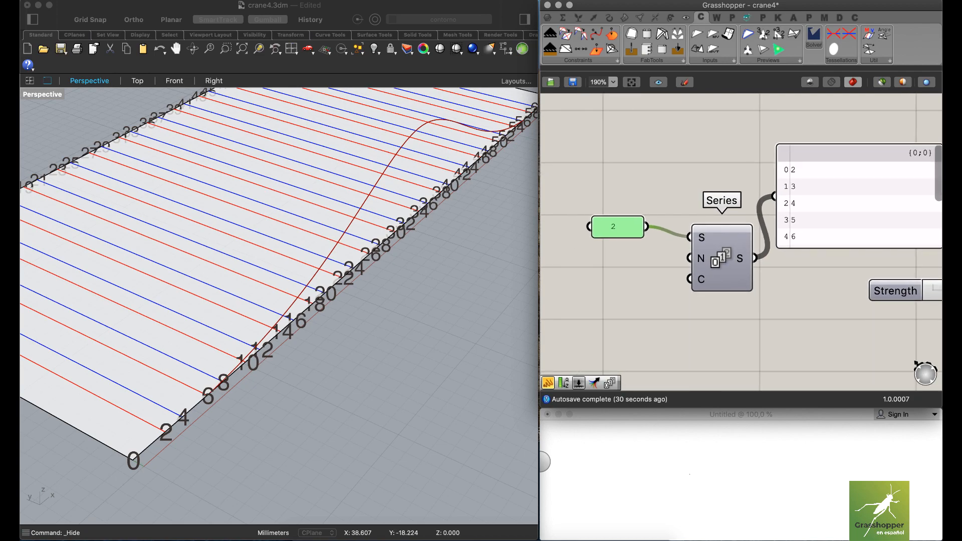
pyautogui.moveTo(702, 259)
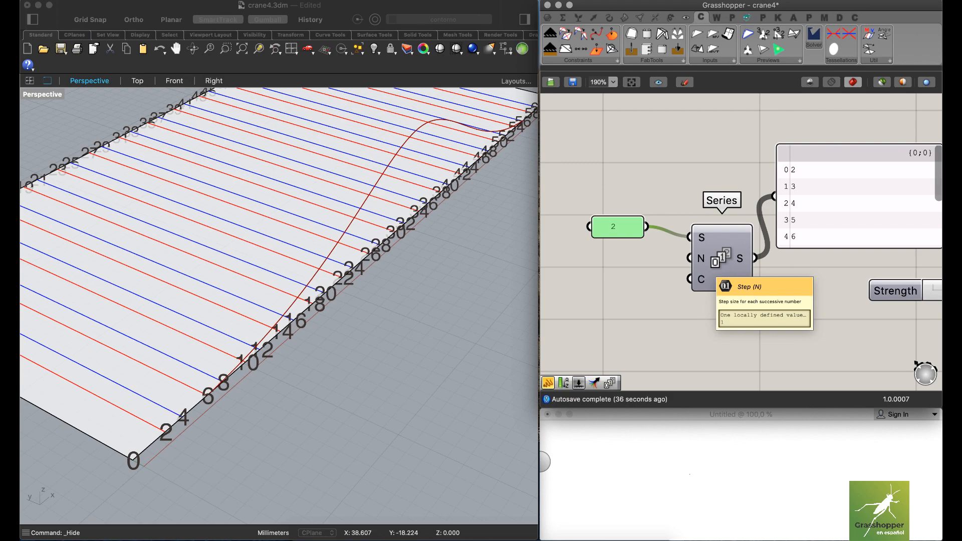
pyautogui.doubleClick(606, 253)
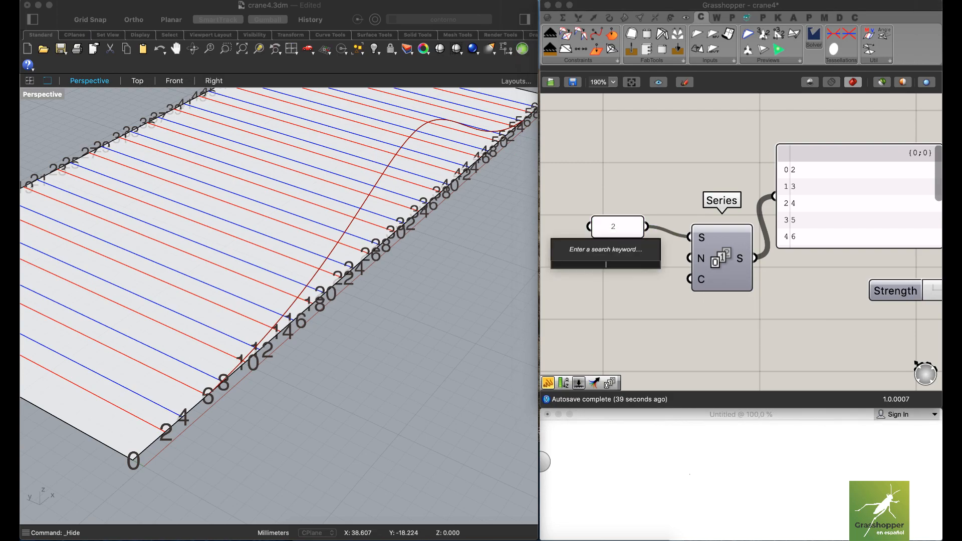
pyautogui.write('//4')
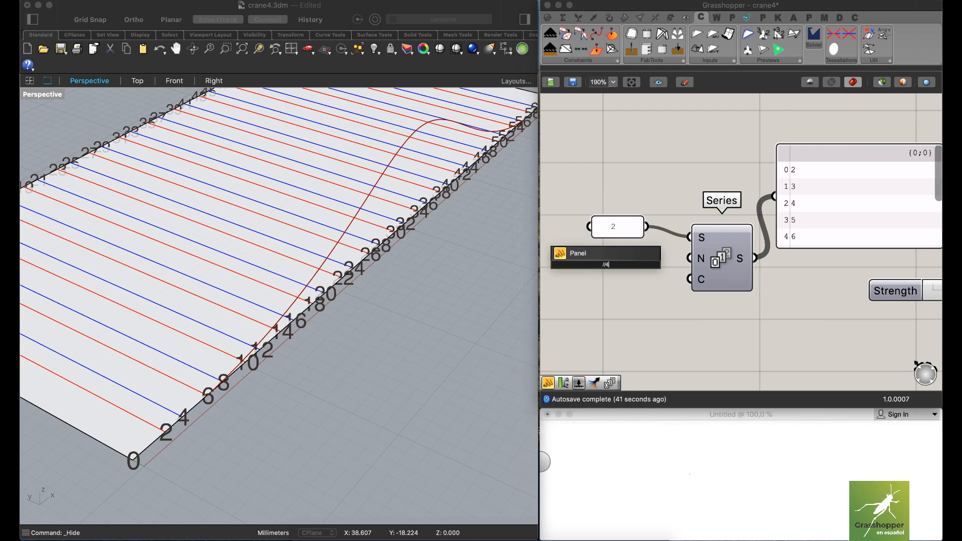
pyautogui.press('Return')
pyautogui.moveTo(649, 265); pyautogui.dragTo(693, 265)
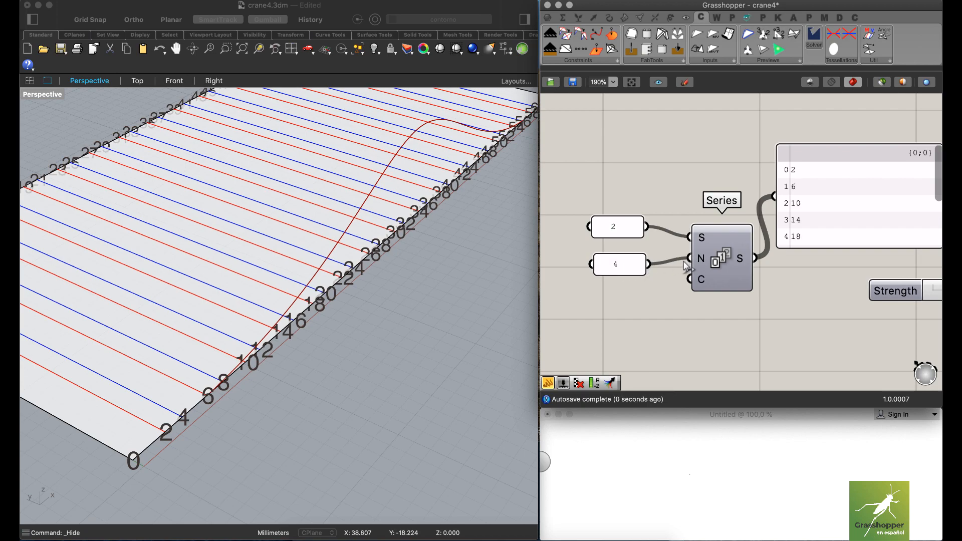
# Look through the Series values in the output Panel down to the last entry.
pyautogui.moveTo(748, 165); pyautogui.dragTo(702, 155, button='right')
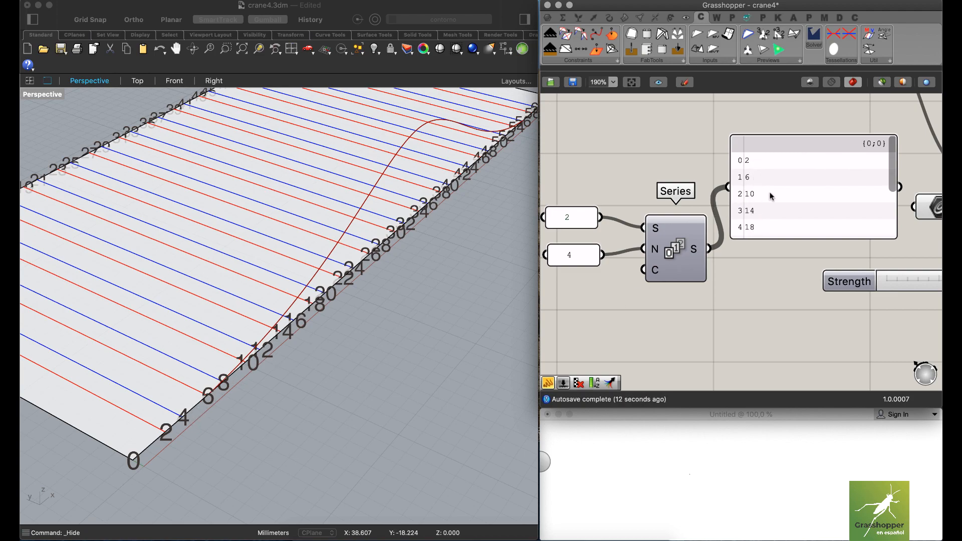
pyautogui.scroll(-2, 895, 214)
pyautogui.moveTo(893, 212); pyautogui.dragTo(893, 235)
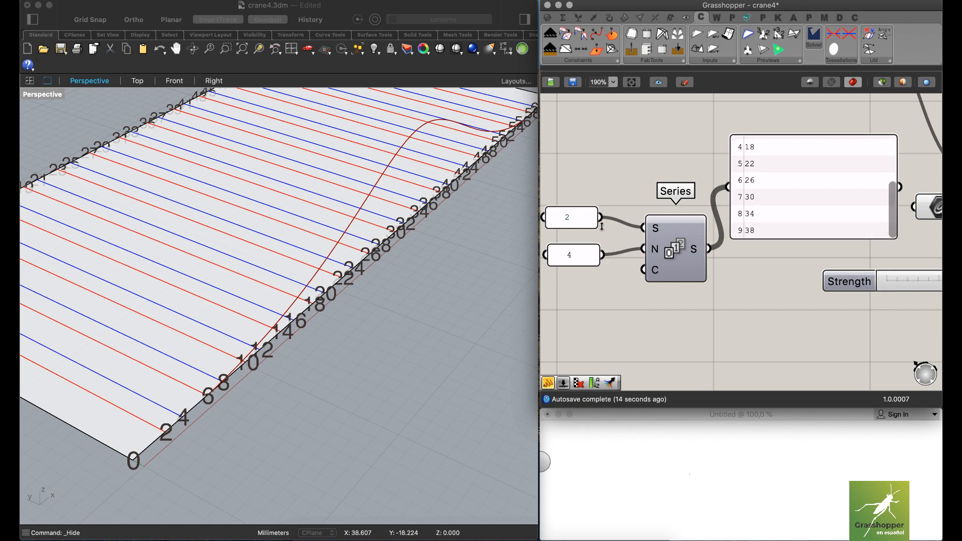
# Inspect the vertex IDs up to the strip's far corner and connect a new Panel containing 13 to the Series component's Count input.
pyautogui.keyDown('shift'); pyautogui.moveTo(437, 171); pyautogui.dragTo(206, 351, button='right'); pyautogui.keyUp('shift')
pyautogui.scroll(6, 209, 340)
pyautogui.scroll(-3, 209, 340)
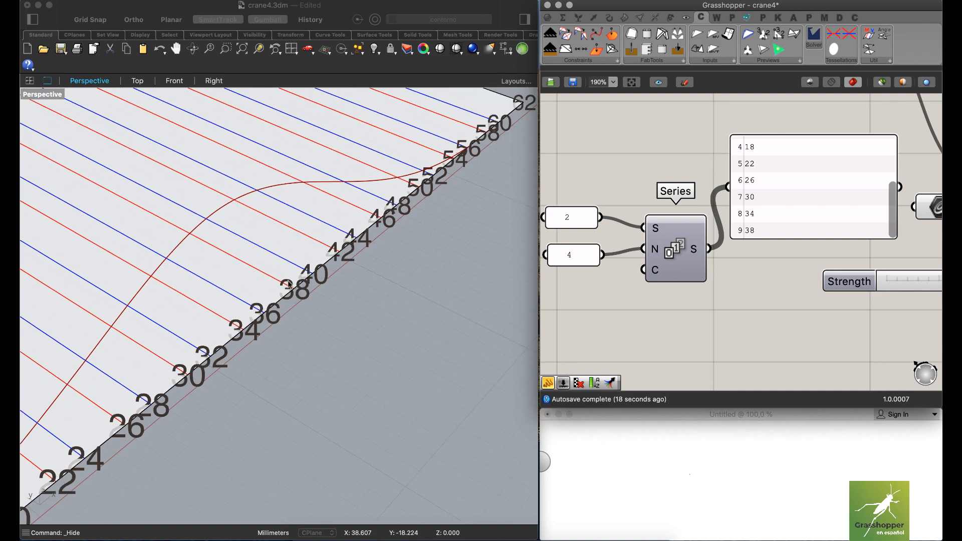
pyautogui.keyDown('shift'); pyautogui.moveTo(424, 212); pyautogui.dragTo(386, 243, button='right'); pyautogui.keyUp('shift')
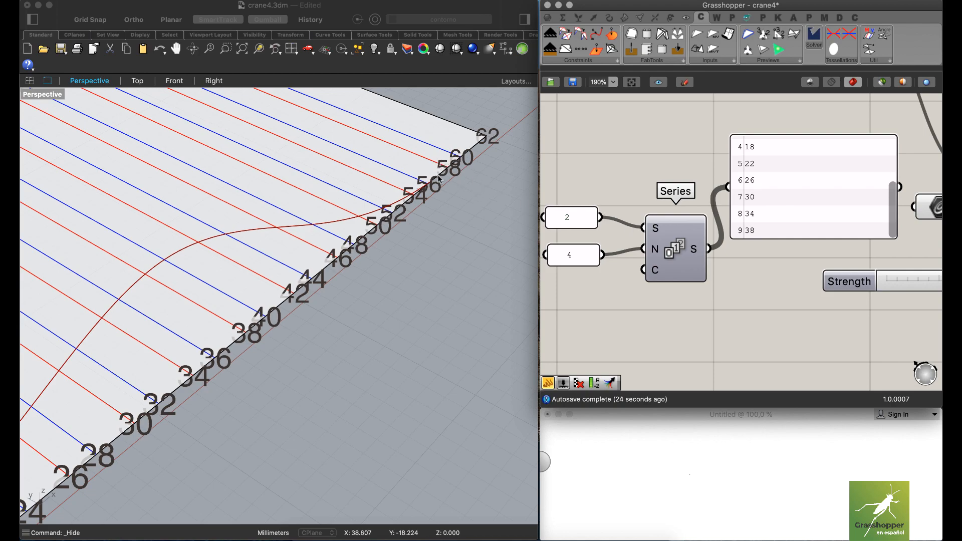
pyautogui.moveTo(650, 311); pyautogui.dragTo(677, 296, button='right')
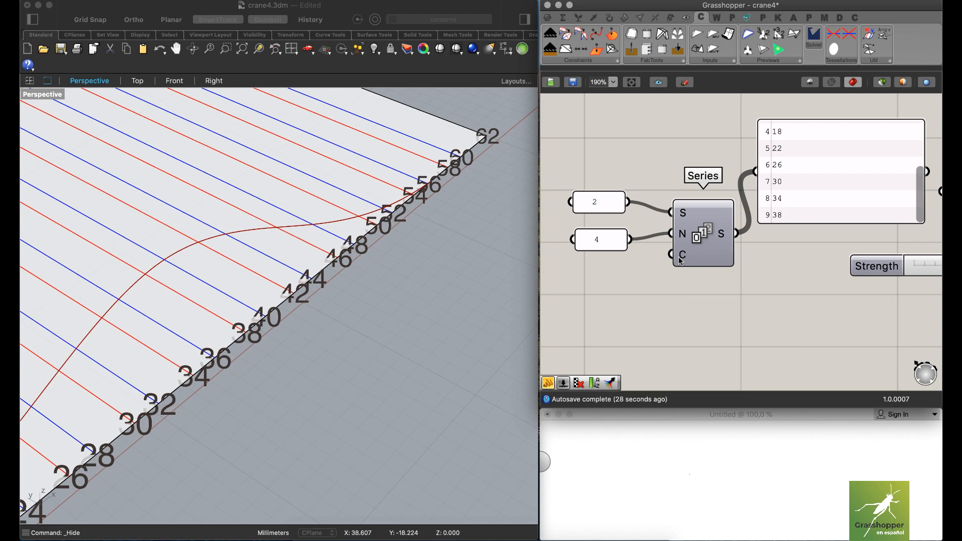
pyautogui.moveTo(684, 258)
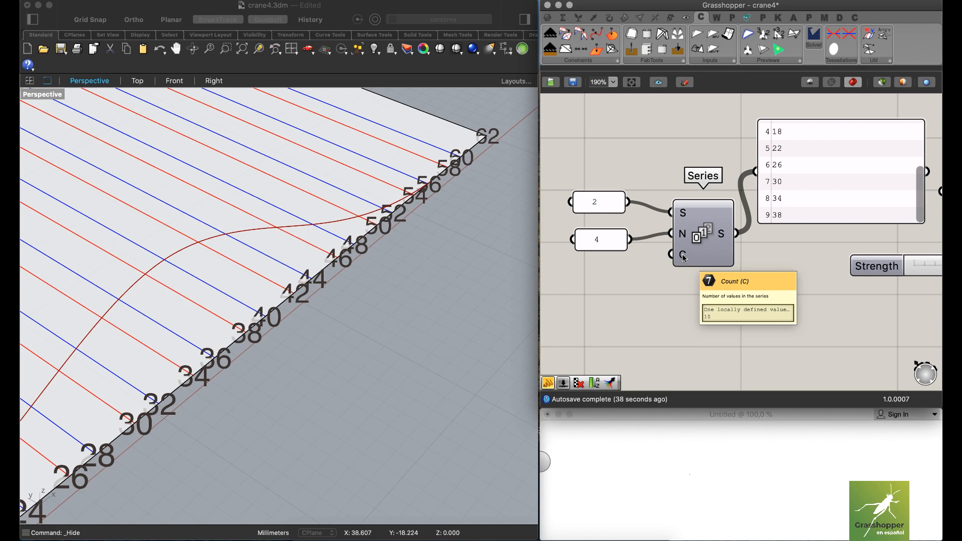
pyautogui.doubleClick(603, 277)
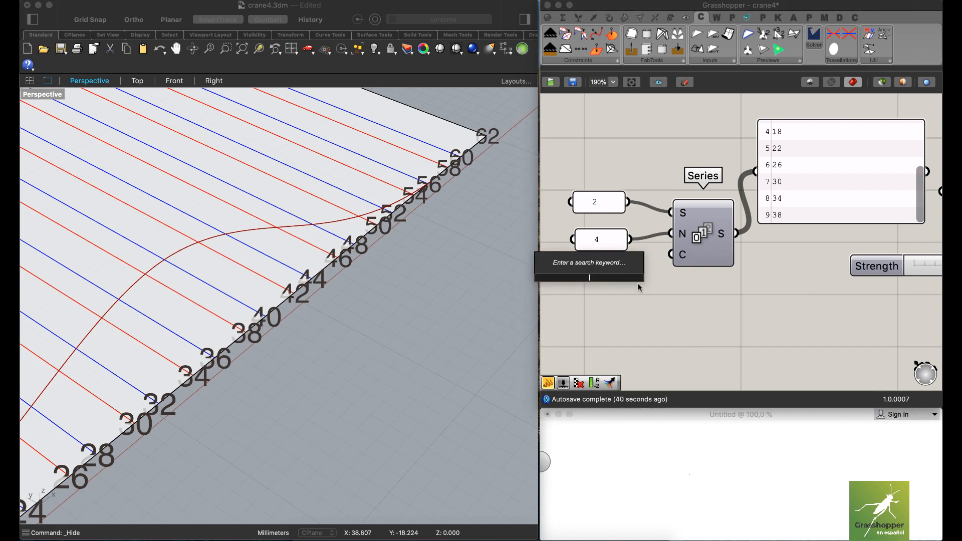
pyautogui.write('//13')
pyautogui.press('Return')
pyautogui.moveTo(599, 284); pyautogui.dragTo(672, 255)
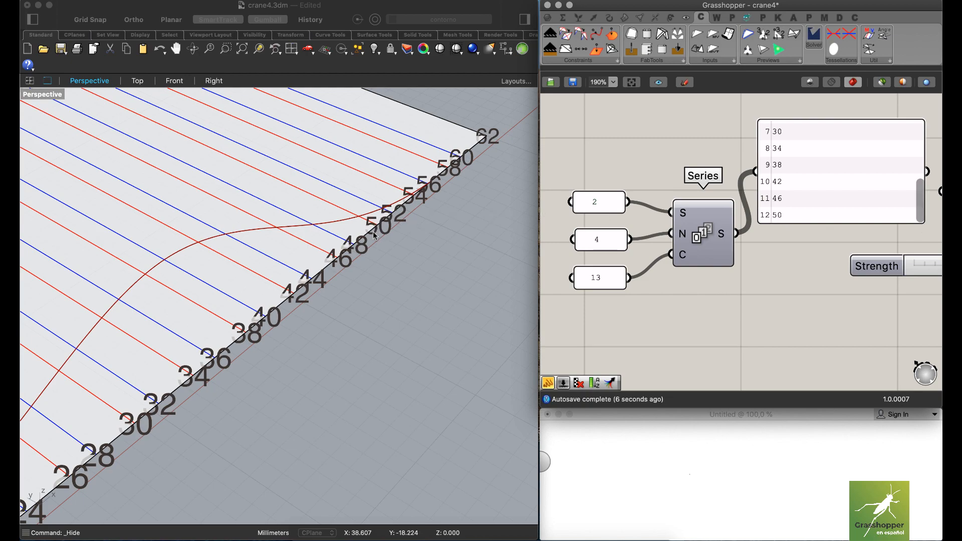
# Set the Panel feeding the Series Count input to 15.
pyautogui.click(601, 281)
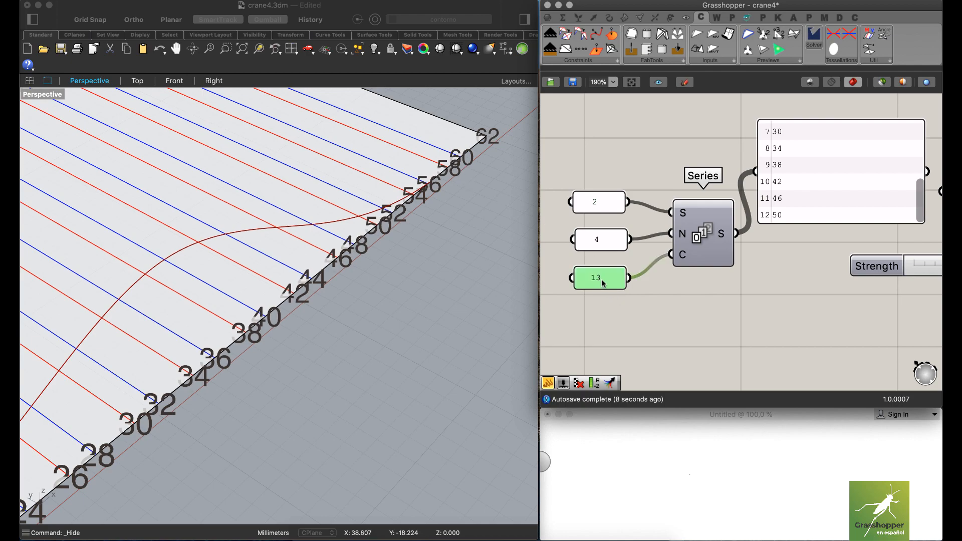
pyautogui.doubleClick(601, 282)
pyautogui.write('1')
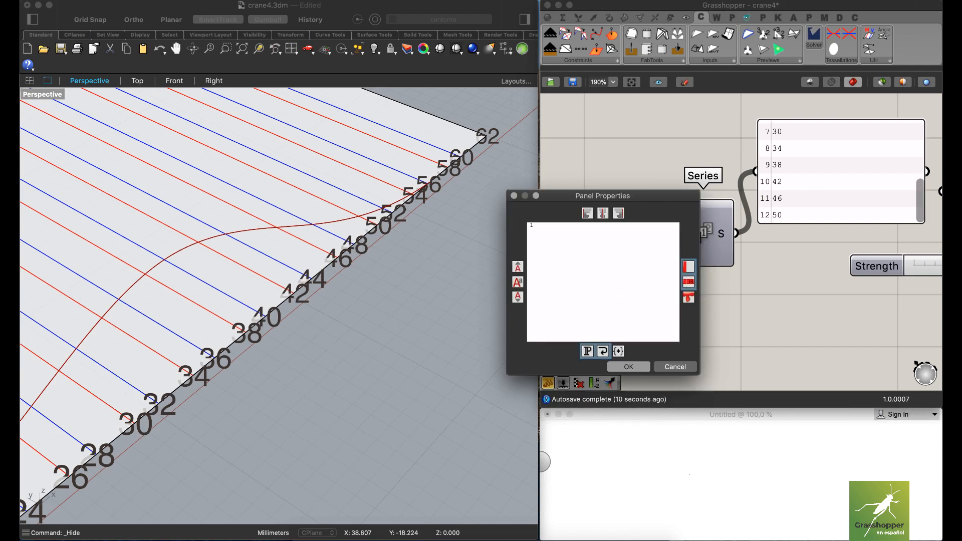
pyautogui.press('Return')
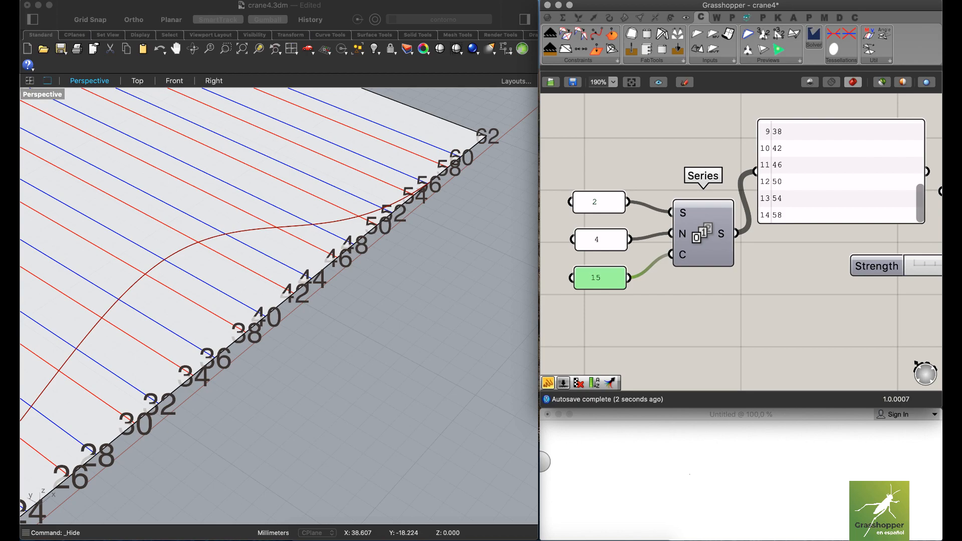
# Examine the last vertex IDs along the strip's even-numbered edge against the end of the Series list.
pyautogui.moveTo(471, 175); pyautogui.dragTo(405, 209, button='right')
pyautogui.scroll(10, 406, 209)
pyautogui.scroll(-5, 409, 208)
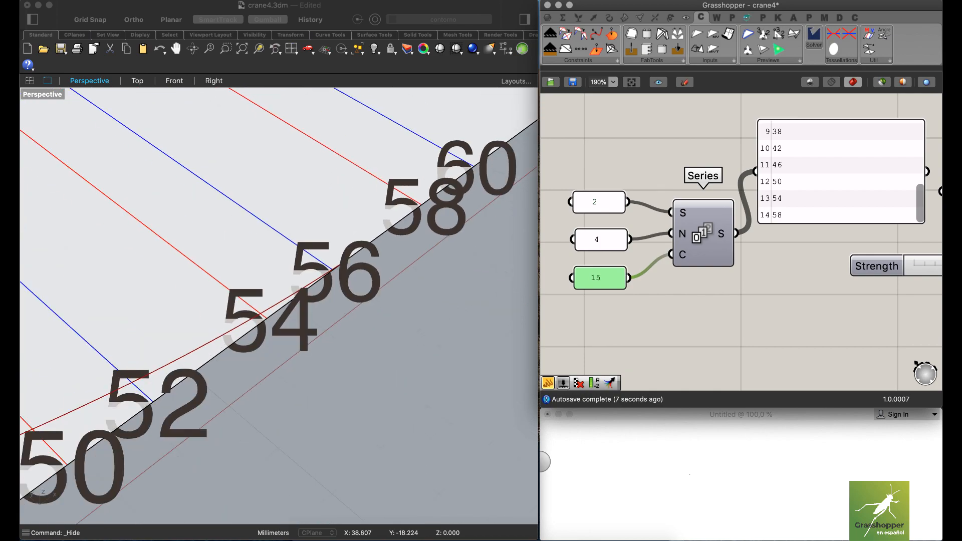
pyautogui.scroll(-10, 409, 208)
pyautogui.moveTo(409, 208)
pyautogui.mouseDown(button='right')
pyautogui.moveTo(386, 209)
pyautogui.moveTo(466, 196)
pyautogui.moveTo(385, 206)
pyautogui.moveTo(399, 217)
pyautogui.moveTo(377, 219)
pyautogui.moveTo(391, 211)
pyautogui.mouseUp(button='right')
pyautogui.scroll(4, 383, 205)
pyautogui.scroll(-1, 382, 203)
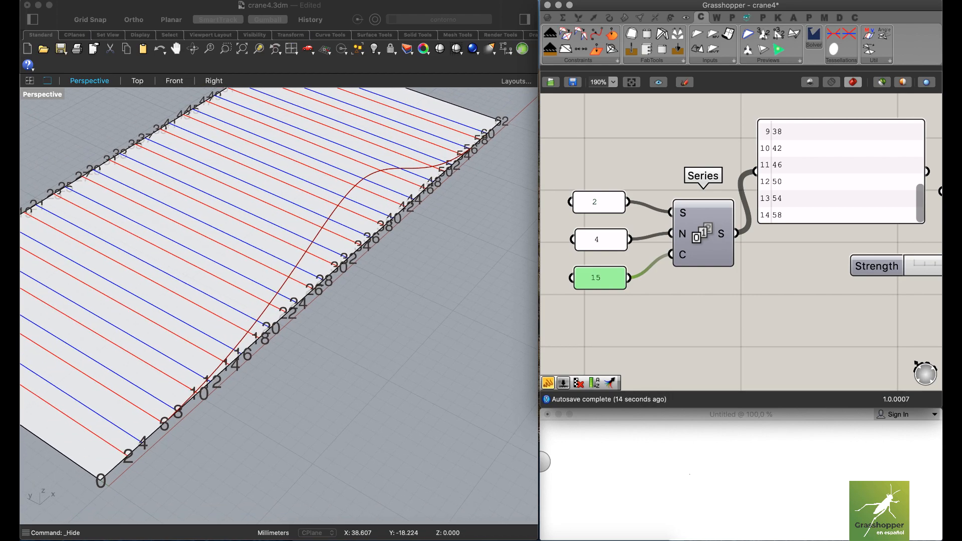
# Line up the three Series input Panels in one column with even vertical spacing.
pyautogui.moveTo(600, 278); pyautogui.dragTo(600, 266)
pyautogui.moveTo(598, 213); pyautogui.dragTo(599, 215)
pyautogui.moveTo(588, 164); pyautogui.dragTo(621, 323)
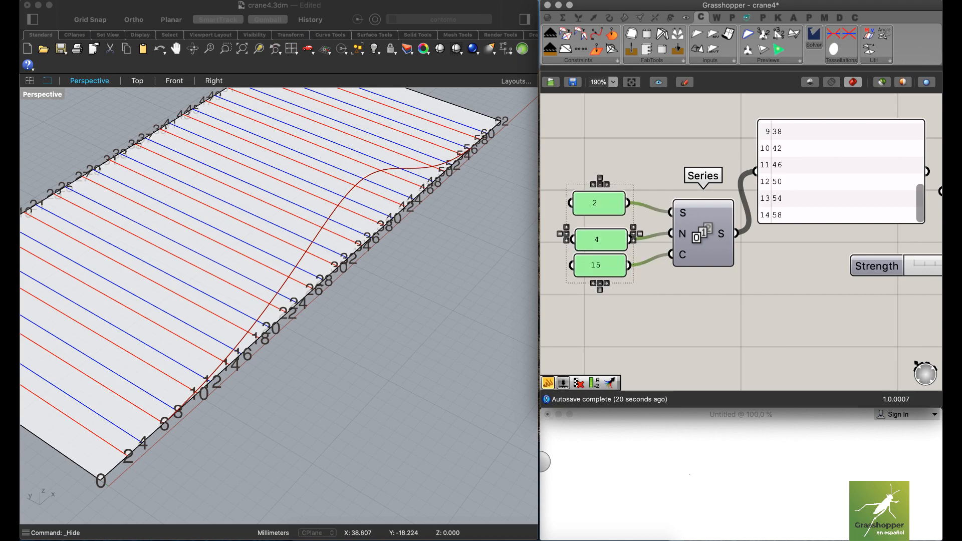
pyautogui.click(600, 283)
pyautogui.click(639, 234)
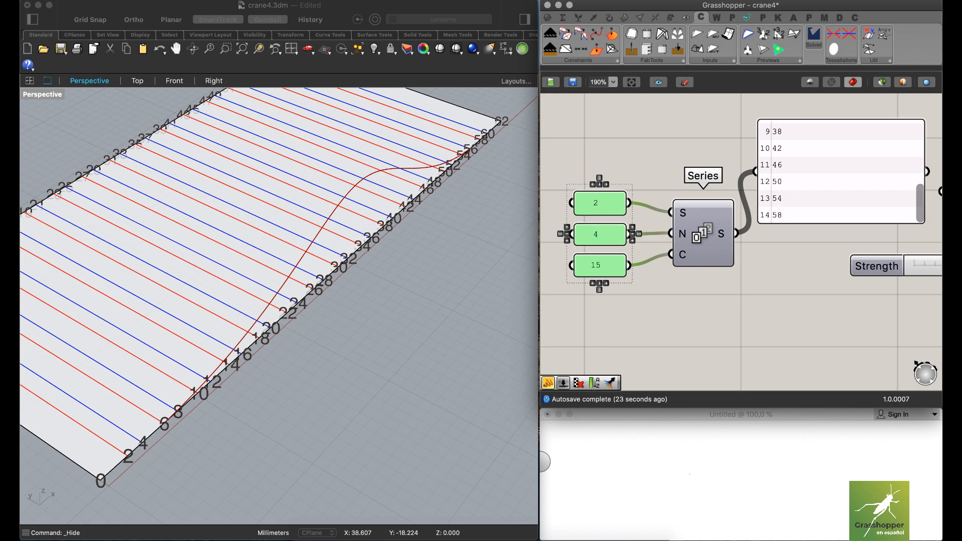
pyautogui.click(661, 178)
# Move the Series component and its input Panels level with the output Panel, and connect that Panel to OnCurve's PtId input.
pyautogui.scroll(-3, 717, 204)
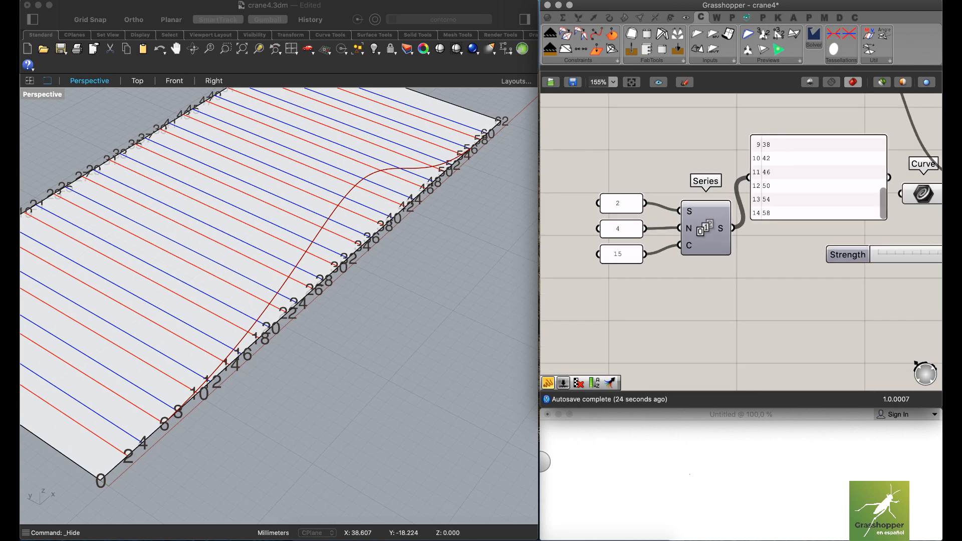
pyautogui.moveTo(723, 171); pyautogui.dragTo(626, 277)
pyautogui.moveTo(706, 226); pyautogui.dragTo(707, 180)
pyautogui.moveTo(767, 281); pyautogui.dragTo(663, 305, button='right')
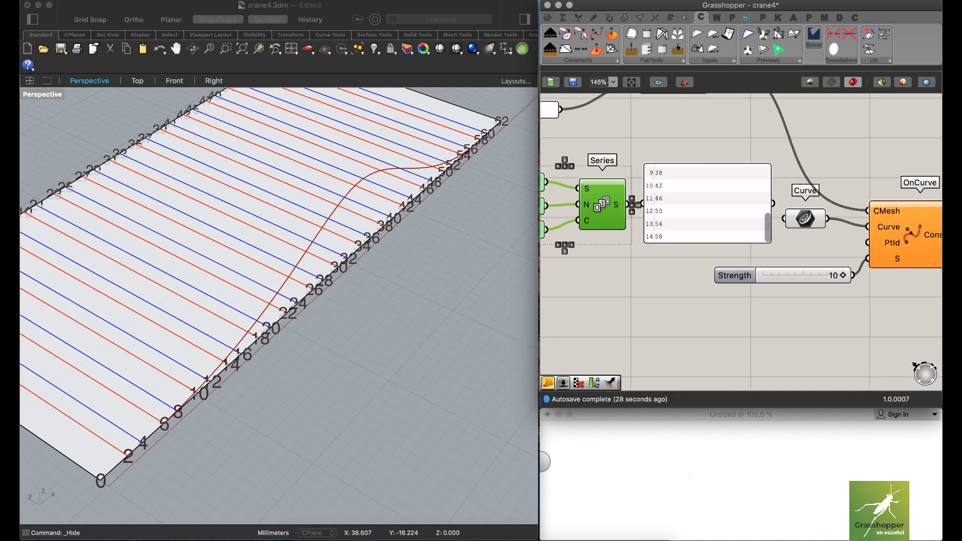
pyautogui.moveTo(784, 218); pyautogui.dragTo(868, 243)
# Move the OnCurve component with its Curve parameter and Strength slider farther away from the Series output Panel.
pyautogui.scroll(-3, 814, 212)
pyautogui.moveTo(815, 213); pyautogui.dragTo(719, 245, button='right')
pyautogui.click(792, 255)
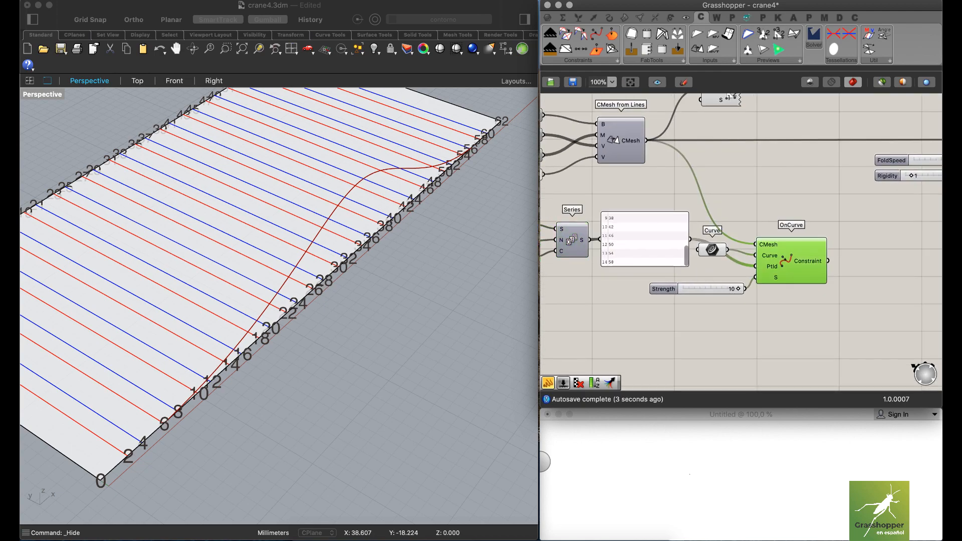
pyautogui.keyDown('shift'); pyautogui.click(664, 290); pyautogui.keyUp('shift')
pyautogui.keyDown('shift'); pyautogui.click(712, 250); pyautogui.keyUp('shift')
pyautogui.moveTo(712, 249); pyautogui.dragTo(765, 221)
pyautogui.moveTo(817, 301); pyautogui.dragTo(682, 332, button='right')
pyautogui.click(682, 332)
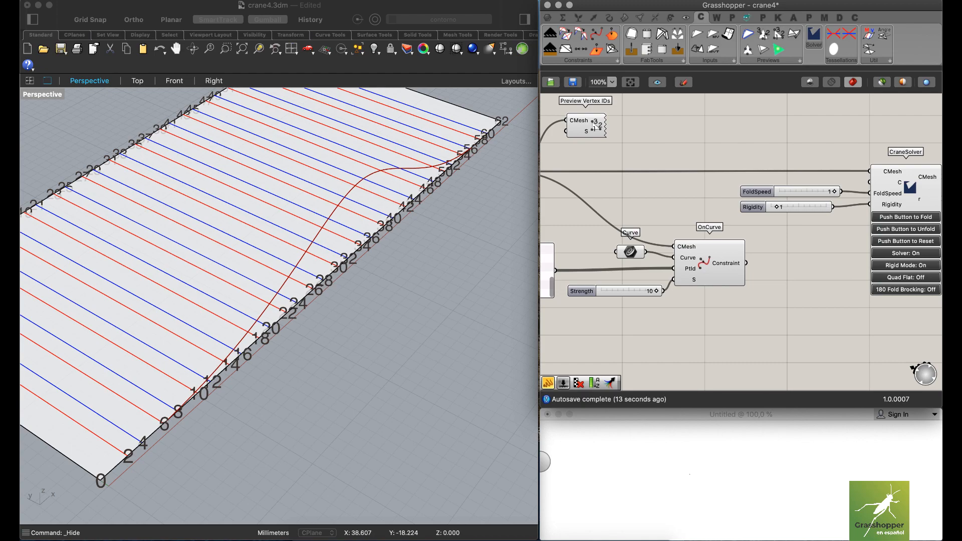
# Duplicate the whole OnCurve group, including the Series, Panels, Curve parameter and Strength slider, directly below the original.
pyautogui.scroll(-3, 689, 189)
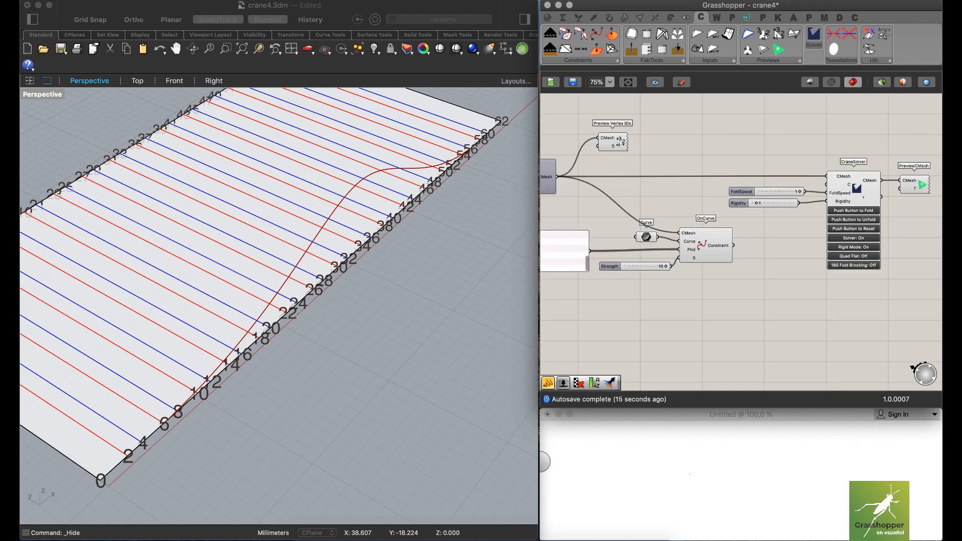
pyautogui.moveTo(690, 189); pyautogui.dragTo(759, 181, button='right')
pyautogui.moveTo(688, 131); pyautogui.dragTo(764, 122, button='right')
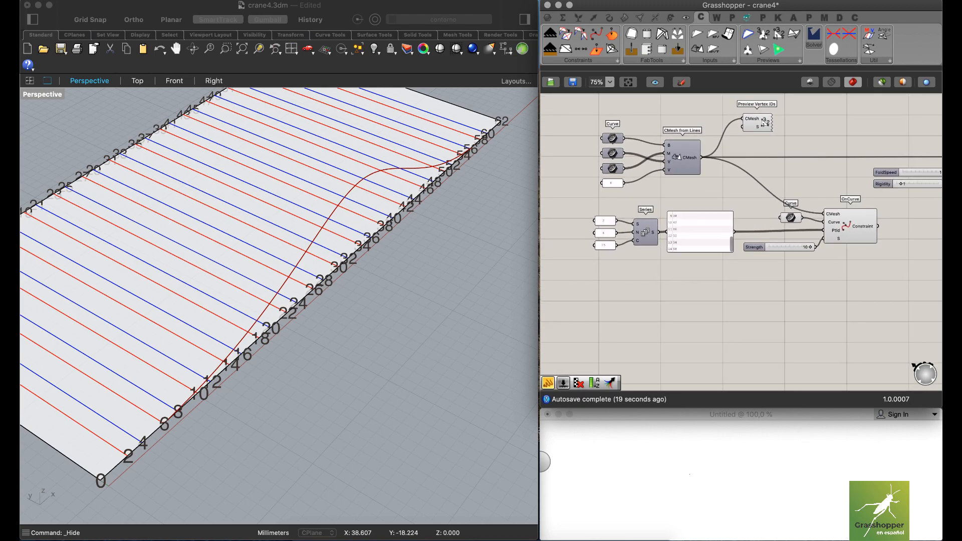
pyautogui.moveTo(587, 281); pyautogui.dragTo(863, 296)
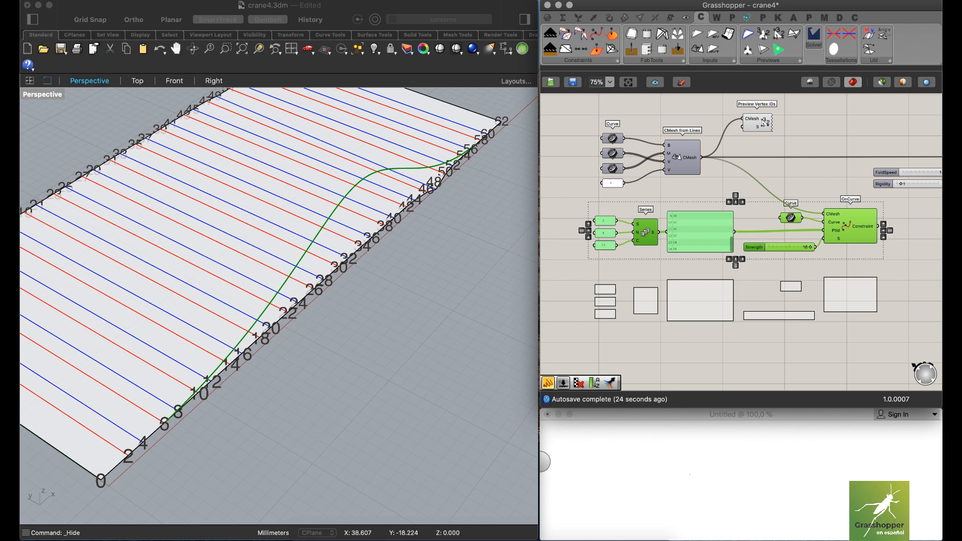
pyautogui.keyDown('alt'); pyautogui.moveTo(863, 296); pyautogui.dragTo(863, 296); pyautogui.keyUp('alt')
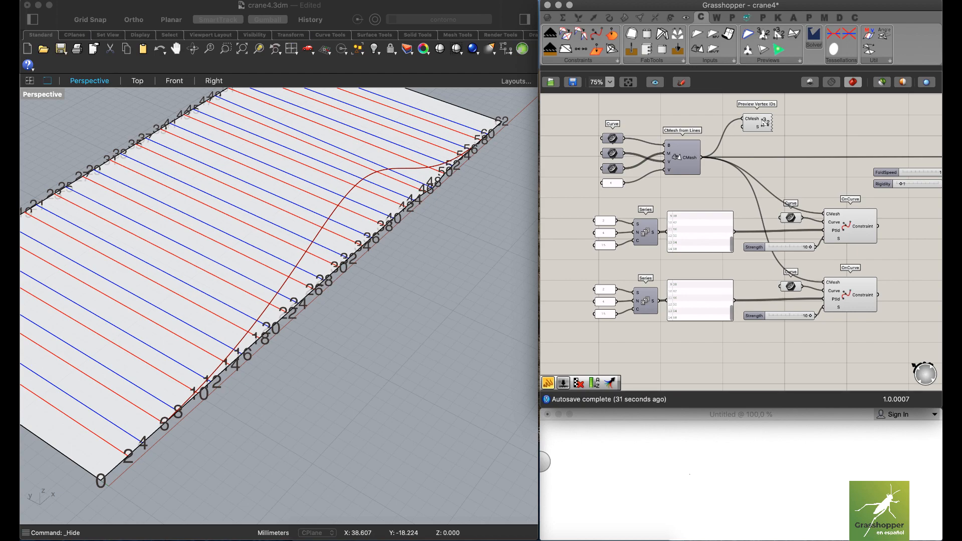
# Show the hidden Rhino objects and set the duplicated Curve parameter to the wavy curve along the strip's odd-numbered edge.
pyautogui.keyDown('shift'); pyautogui.moveTo(281, 261); pyautogui.dragTo(286, 334, button='right'); pyautogui.keyUp('shift')
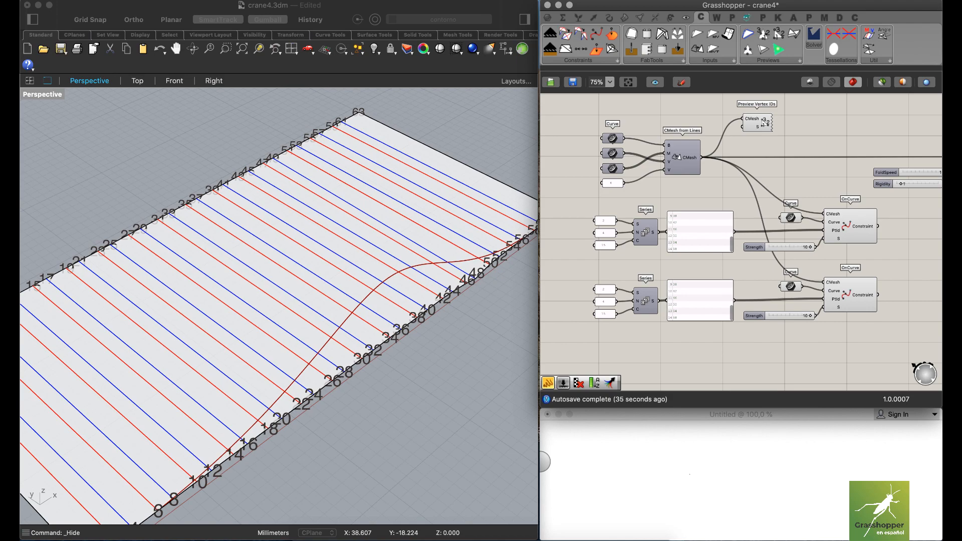
pyautogui.moveTo(763, 121); pyautogui.dragTo(706, 99, button='right')
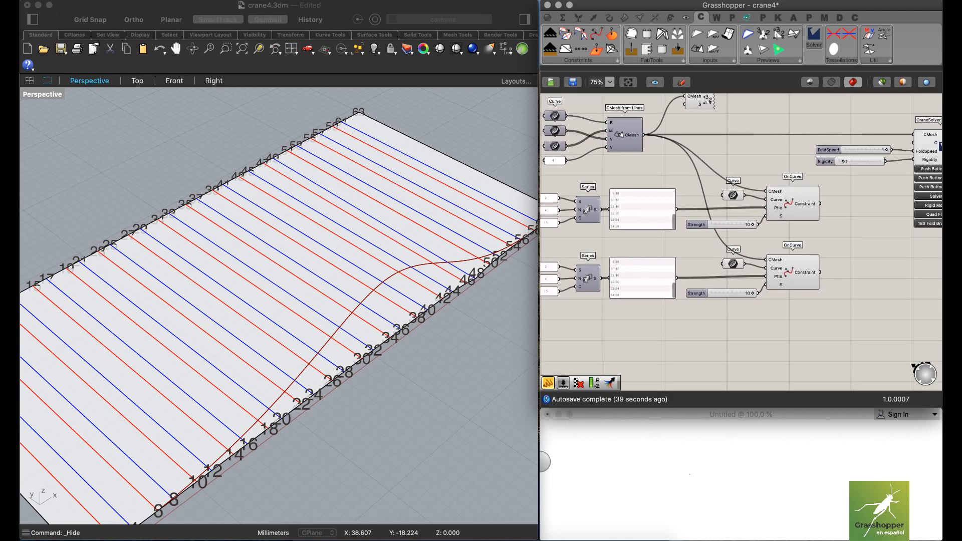
pyautogui.moveTo(733, 264); pyautogui.dragTo(730, 265)
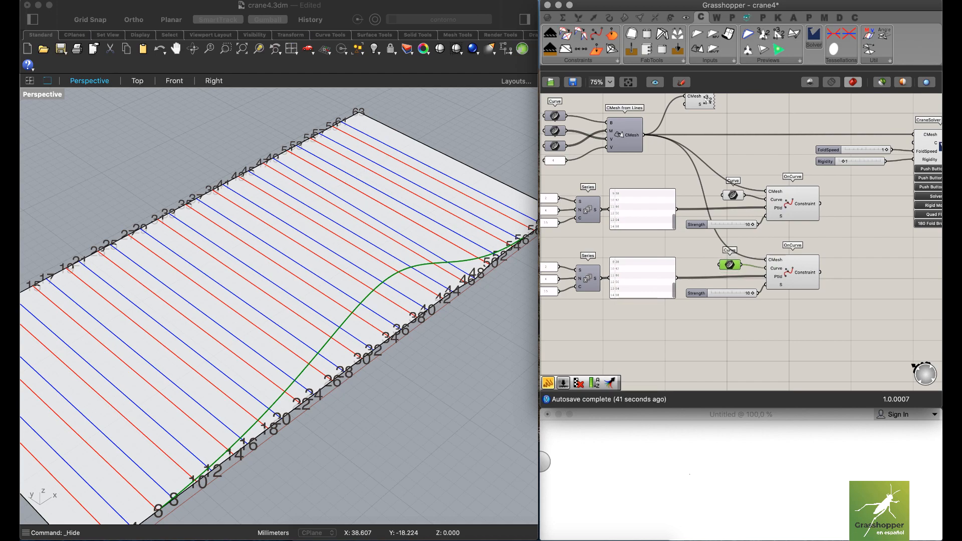
pyautogui.rightClick(375, 49)
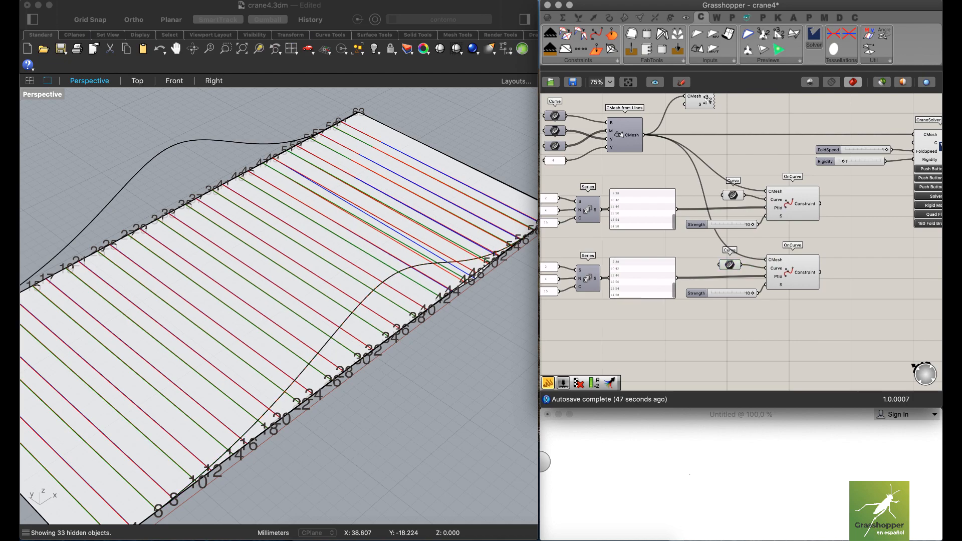
pyautogui.rightClick(731, 267)
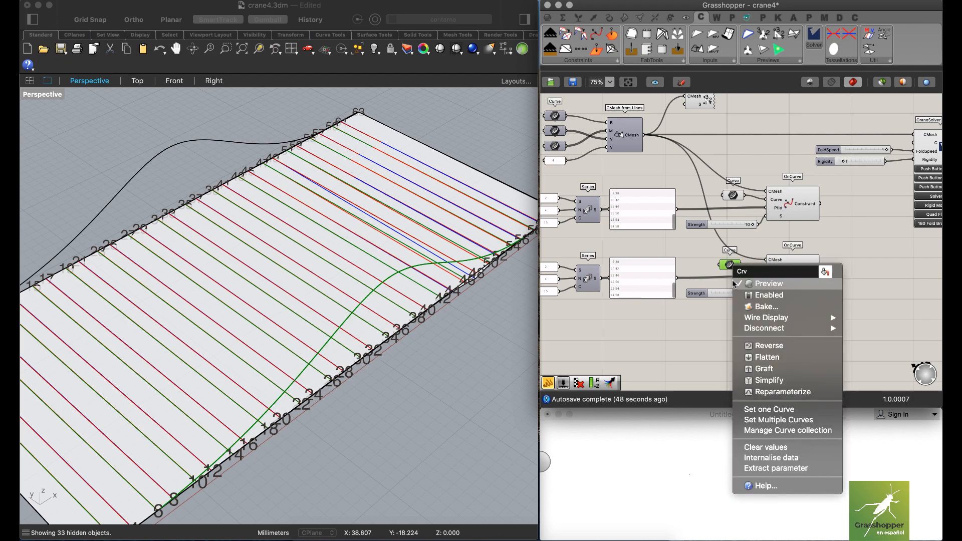
pyautogui.click(770, 408)
pyautogui.click(235, 142)
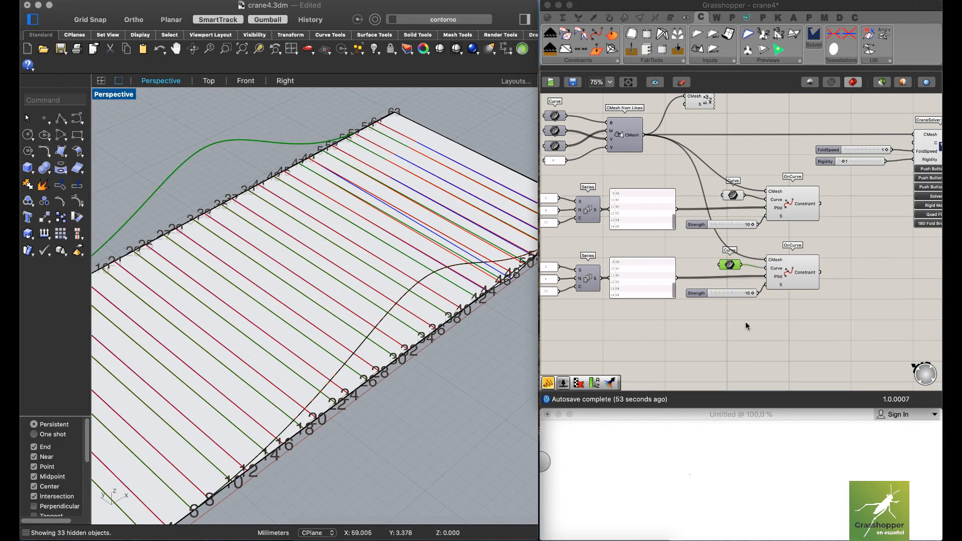
# Check which curve each of the two Curve parameters references and hide the Rhino sidebar.
pyautogui.click(732, 268)
pyautogui.click(731, 268)
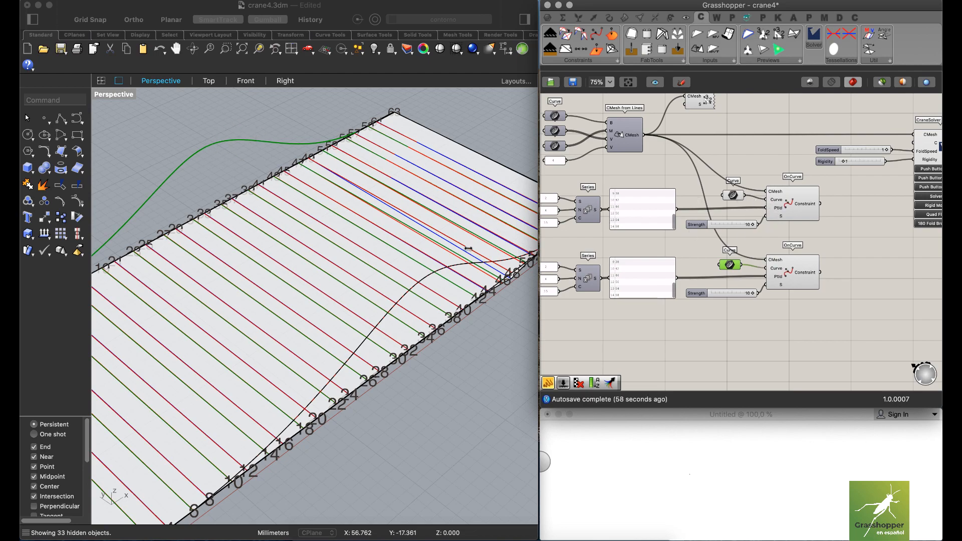
pyautogui.click(731, 195)
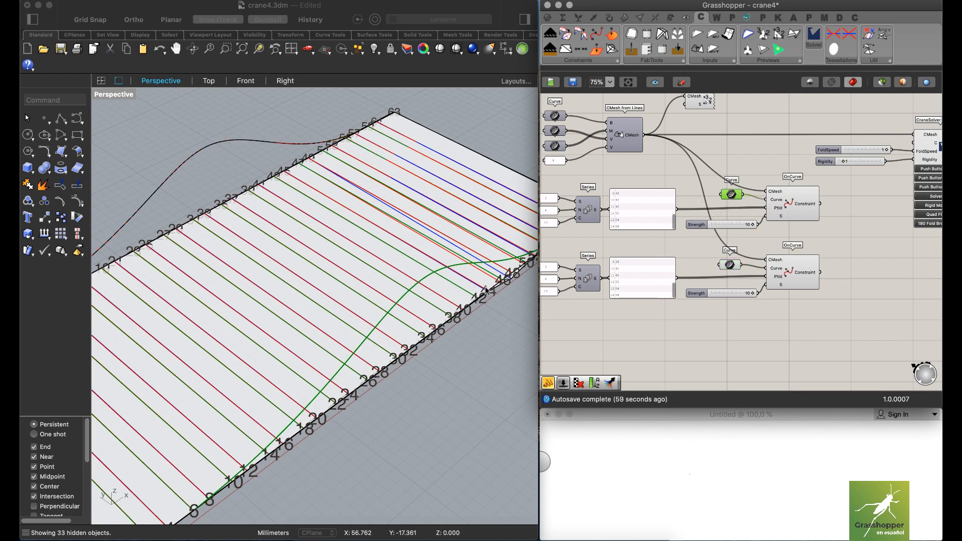
pyautogui.click(33, 22)
pyautogui.click(33, 22)
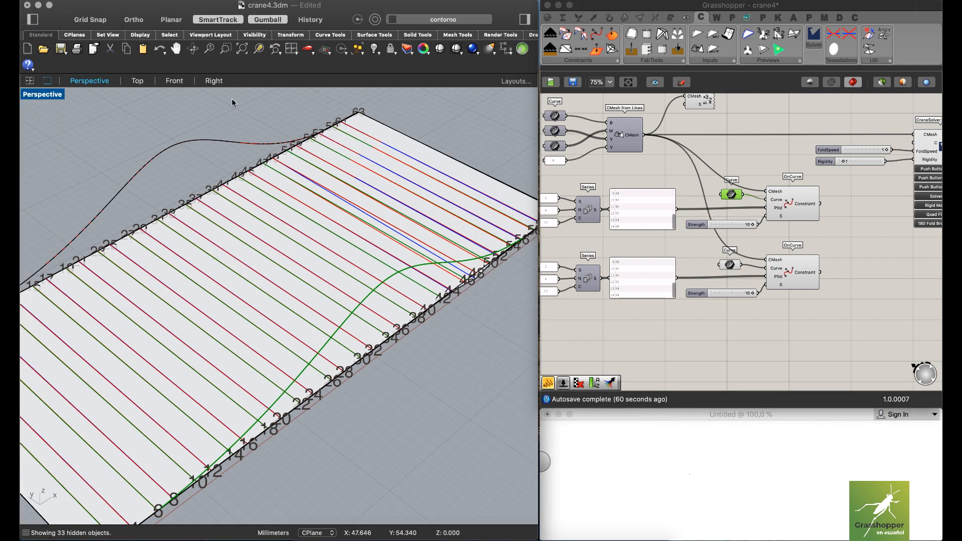
# Turn off the CraneSolver's solver and hide all the Rhino geometry.
pyautogui.moveTo(849, 183); pyautogui.dragTo(787, 192, button='right')
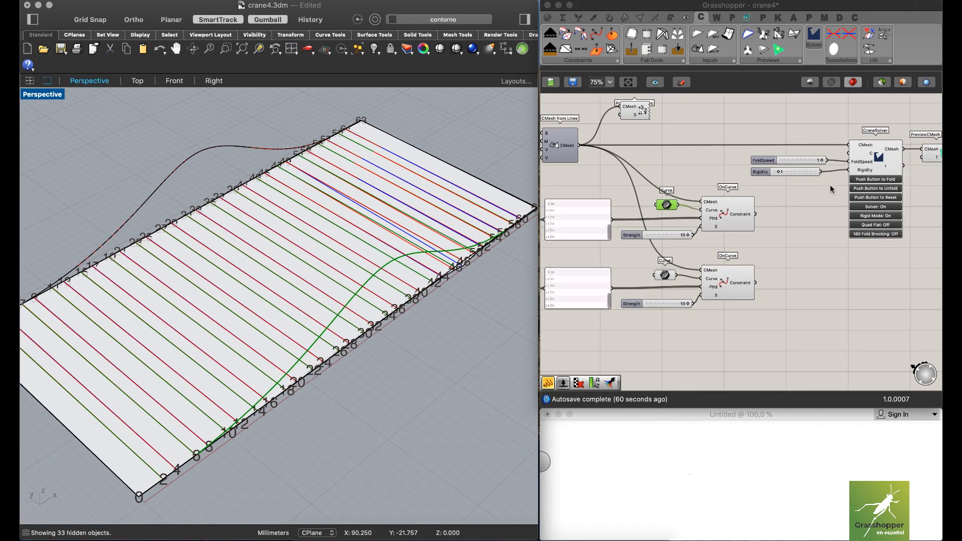
pyautogui.click(888, 206)
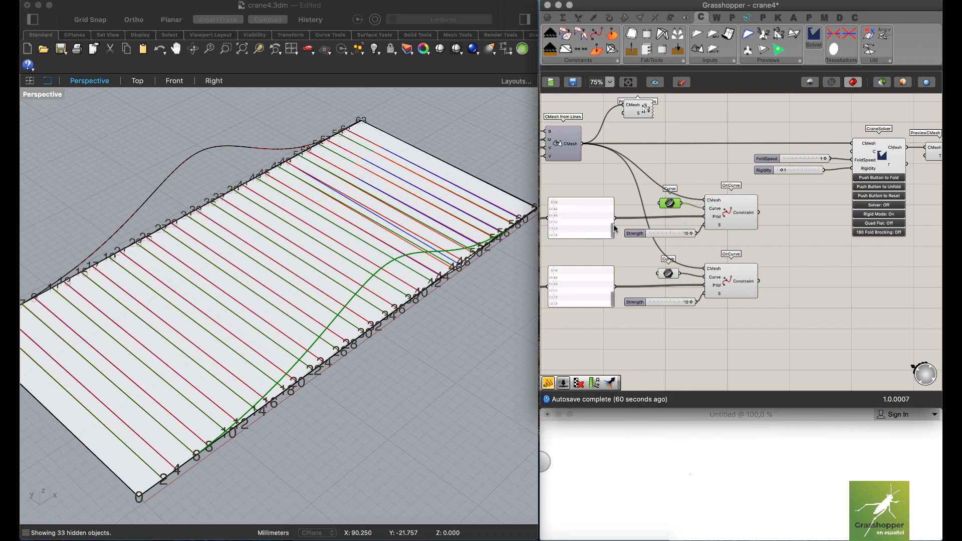
pyautogui.moveTo(380, 199); pyautogui.dragTo(385, 196, button='right')
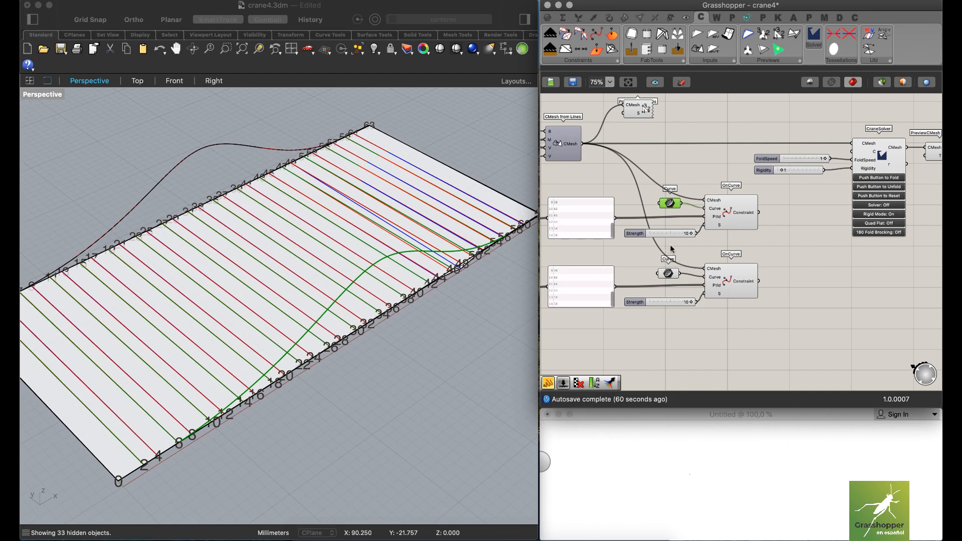
pyautogui.moveTo(670, 246); pyautogui.dragTo(678, 244, button='right')
pyautogui.click(446, 107)
pyautogui.press('super+a')
pyautogui.click(373, 45)
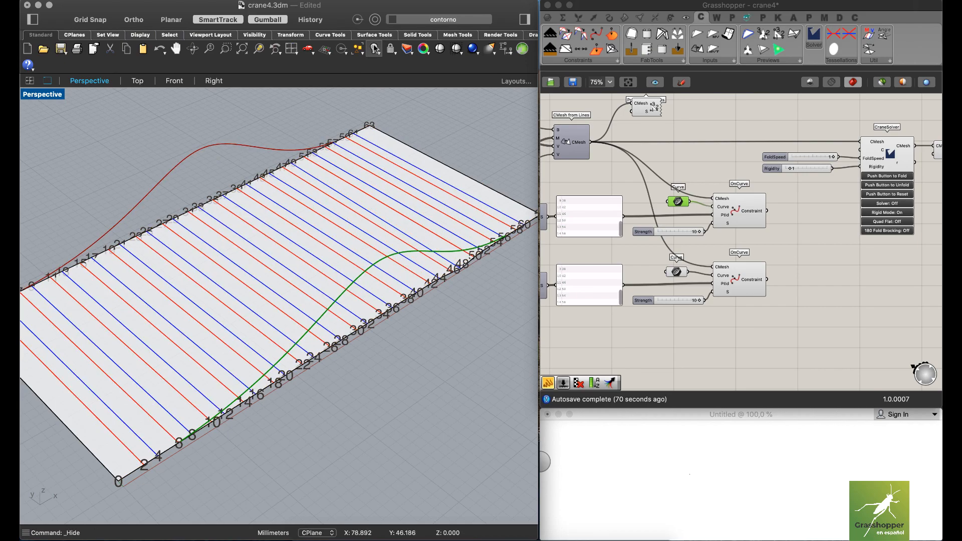
pyautogui.click(771, 338)
pyautogui.moveTo(707, 262); pyautogui.dragTo(762, 229, button='right')
pyautogui.scroll(3, 739, 258)
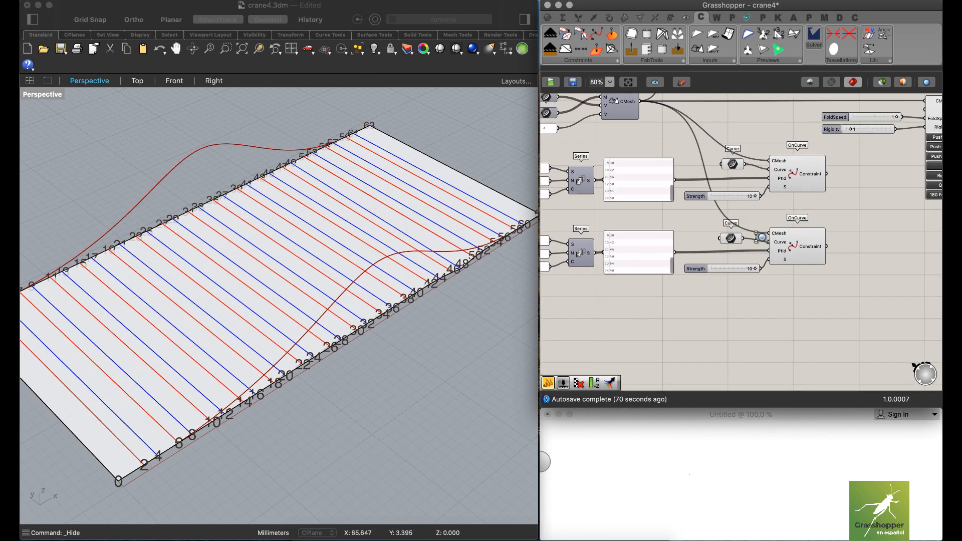
# Replace the duplicated Strength slider with the original one as strength input of the lower OnCurve, spacing the components out to suit.
pyautogui.click(716, 270)
pyautogui.press('Delete')
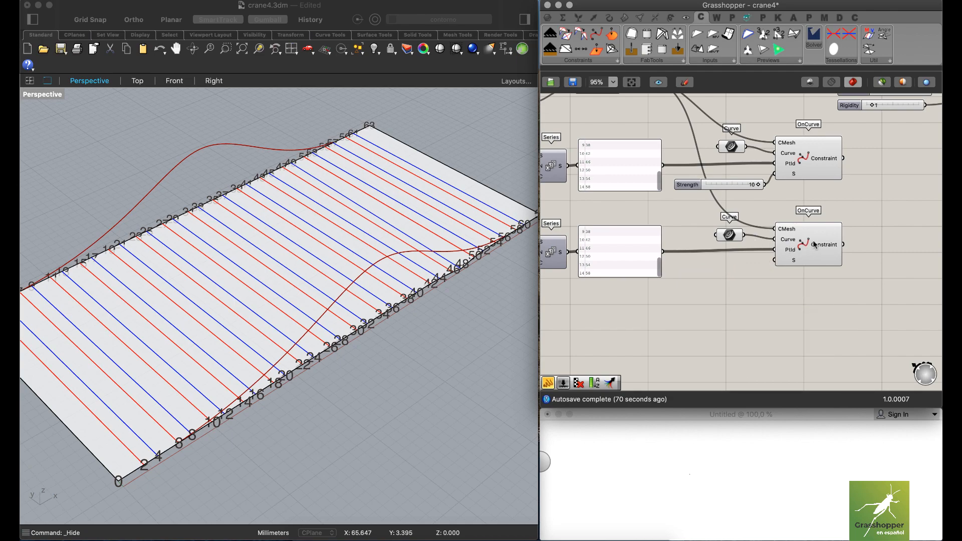
pyautogui.moveTo(817, 239); pyautogui.dragTo(825, 236)
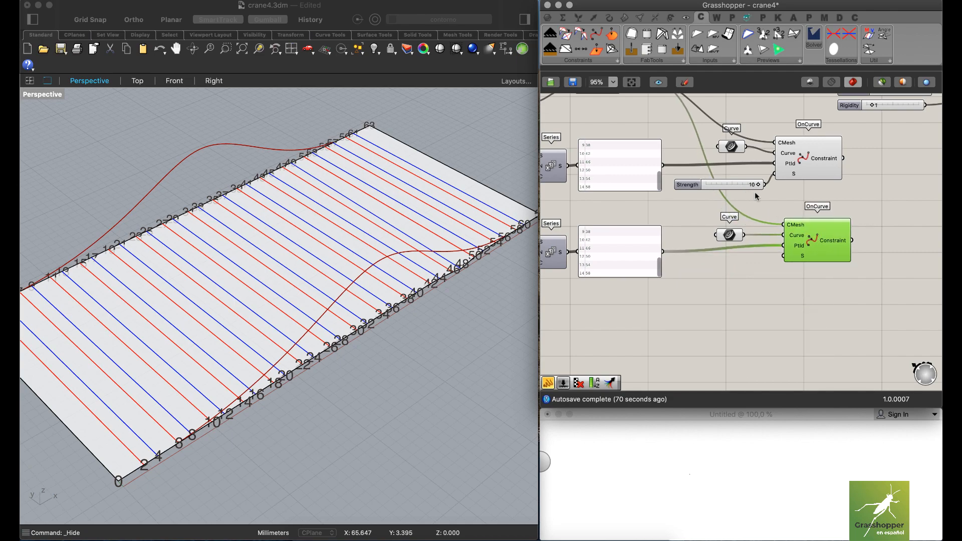
pyautogui.moveTo(765, 185); pyautogui.dragTo(843, 242)
pyautogui.moveTo(816, 168); pyautogui.dragTo(848, 167)
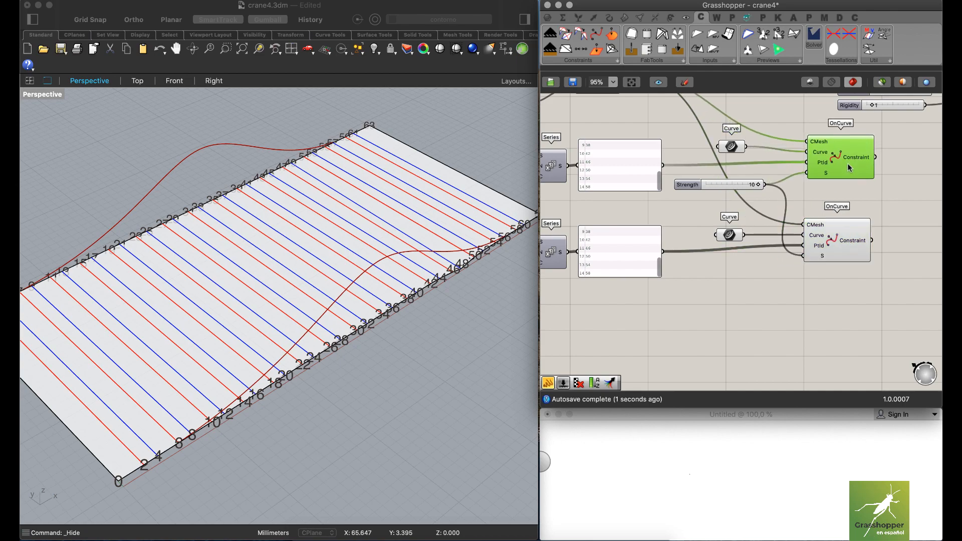
pyautogui.moveTo(842, 246); pyautogui.dragTo(848, 249)
pyautogui.moveTo(750, 188); pyautogui.dragTo(757, 211)
# Examine the odd-numbered vertex IDs from the strip's corner onward and compare them with the start of the upper Series list.
pyautogui.moveTo(698, 258); pyautogui.dragTo(741, 268, button='right')
pyautogui.moveTo(200, 250); pyautogui.dragTo(369, 239, button='right')
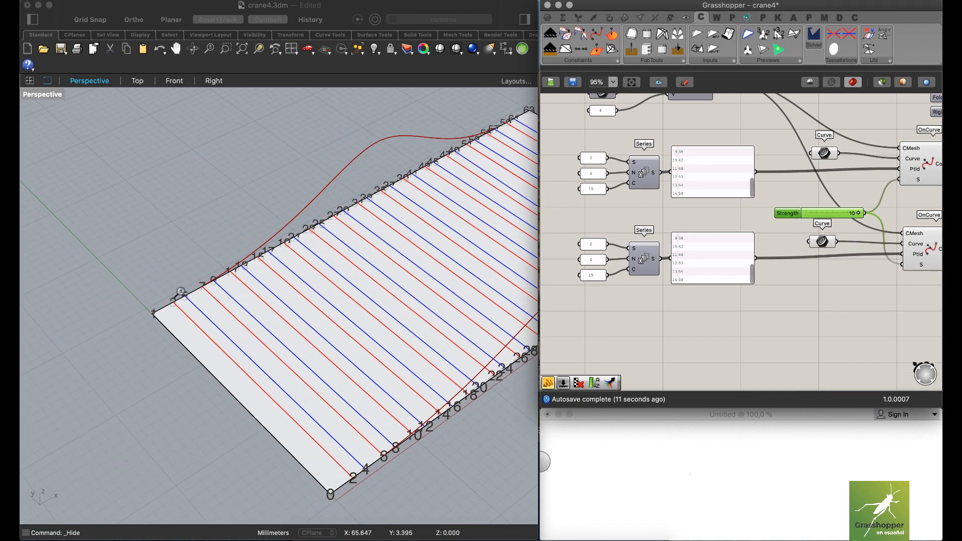
pyautogui.scroll(6, 181, 296)
pyautogui.scroll(5, 176, 299)
pyautogui.scroll(-5, 173, 304)
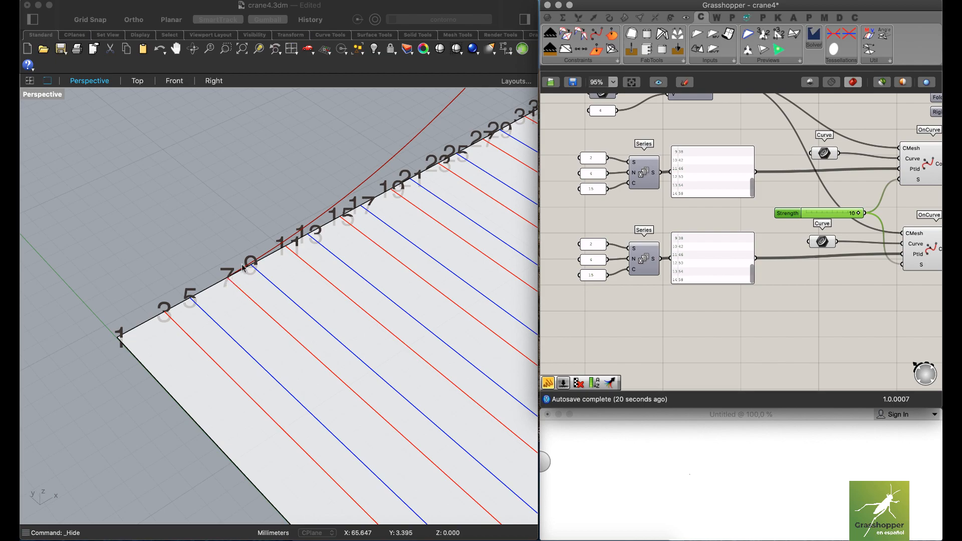
pyautogui.moveTo(395, 202); pyautogui.dragTo(387, 264, button='right')
pyautogui.keyDown('shift'); pyautogui.moveTo(347, 252); pyautogui.dragTo(312, 256, button='right'); pyautogui.keyUp('shift')
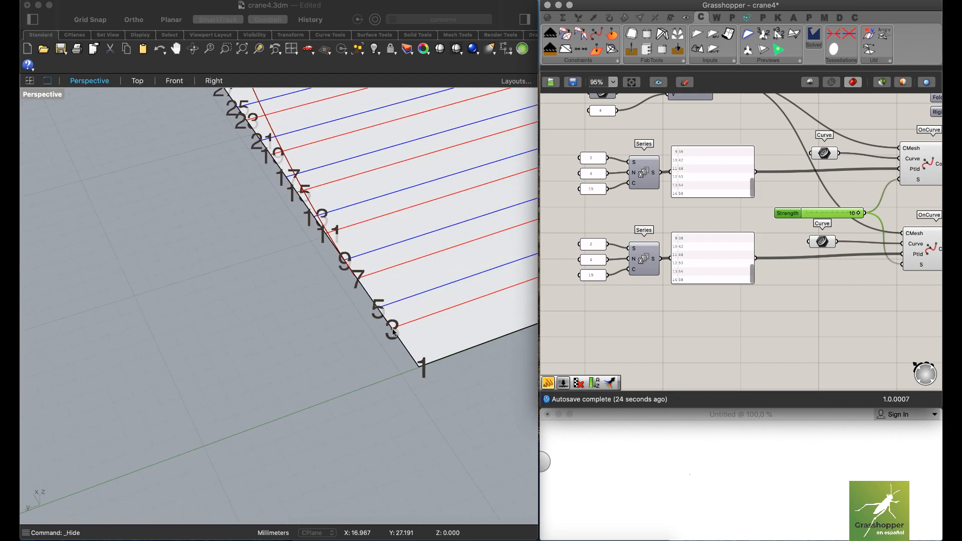
pyautogui.moveTo(748, 188); pyautogui.dragTo(752, 150)
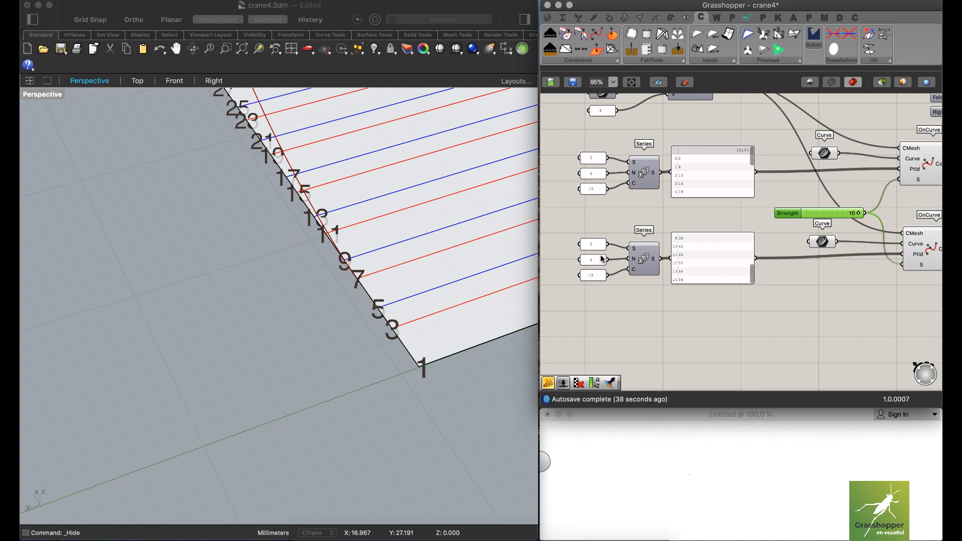
# Set the start value of the lower Series component to 3.
pyautogui.scroll(2, 644, 257)
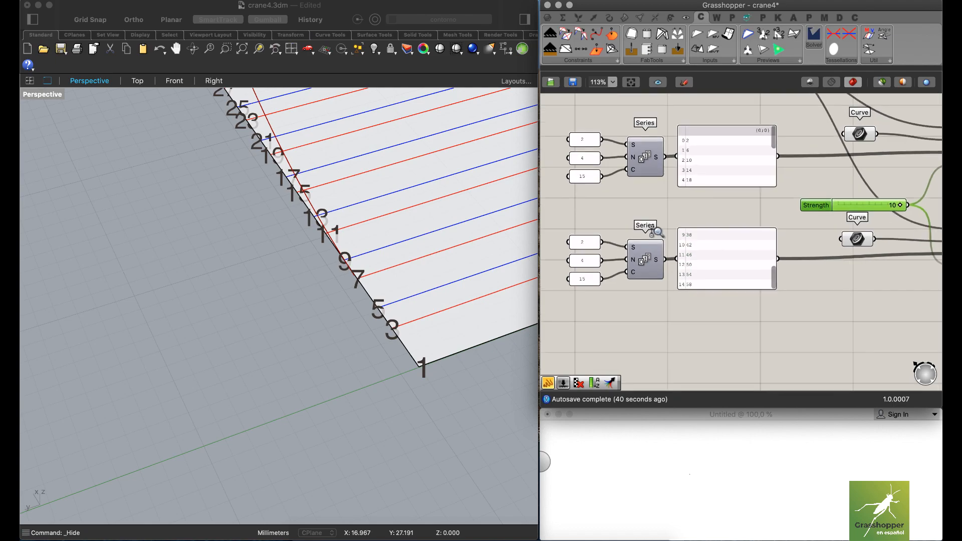
pyautogui.scroll(3, 654, 233)
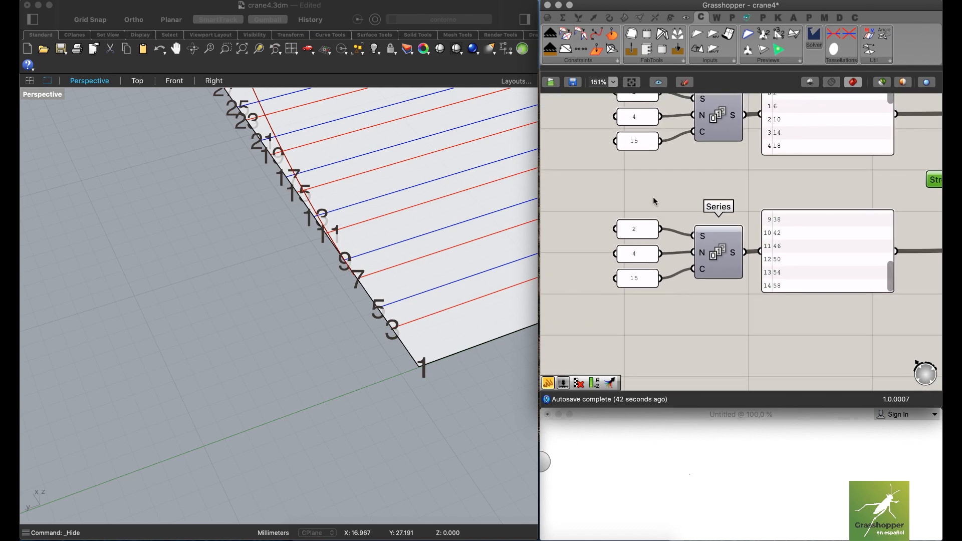
pyautogui.doubleClick(633, 230)
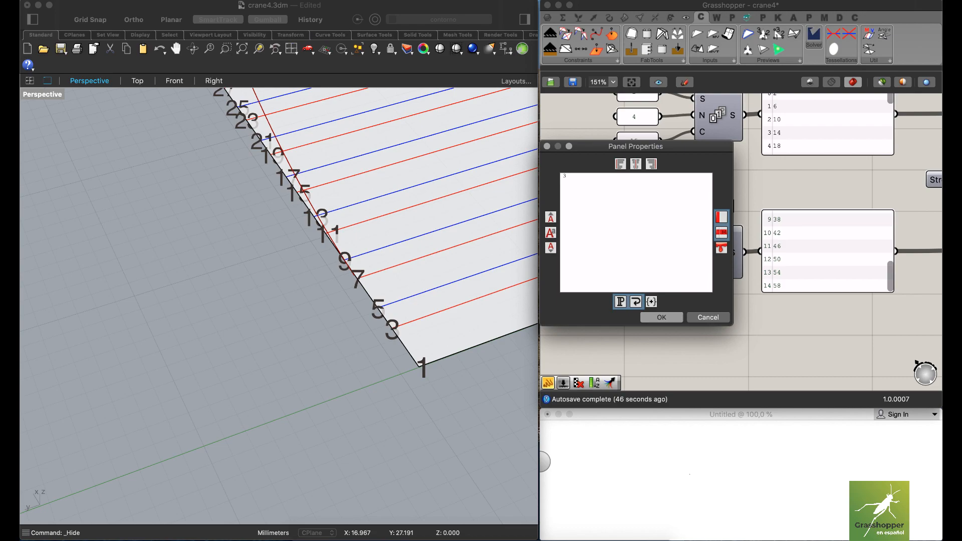
pyautogui.press('Return')
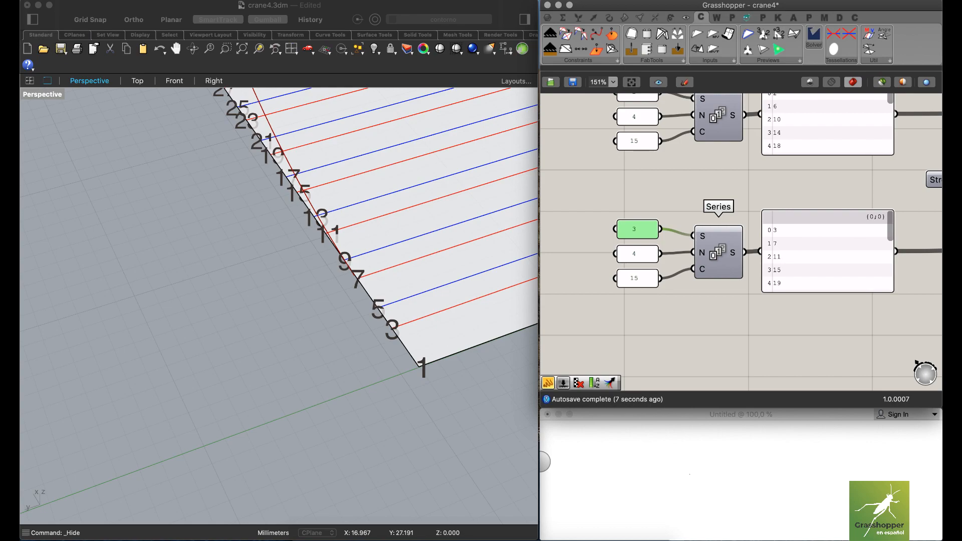
# Examine the point numbers along the odd-numbered long edge of the mesh up to its far corner.
pyautogui.scroll(-6, 241, 150)
pyautogui.keyDown('shift'); pyautogui.moveTo(240, 150); pyautogui.dragTo(427, 412, button='right'); pyautogui.keyUp('shift')
pyautogui.moveTo(180, 173); pyautogui.dragTo(241, 180, button='right')
pyautogui.scroll(10, 242, 181)
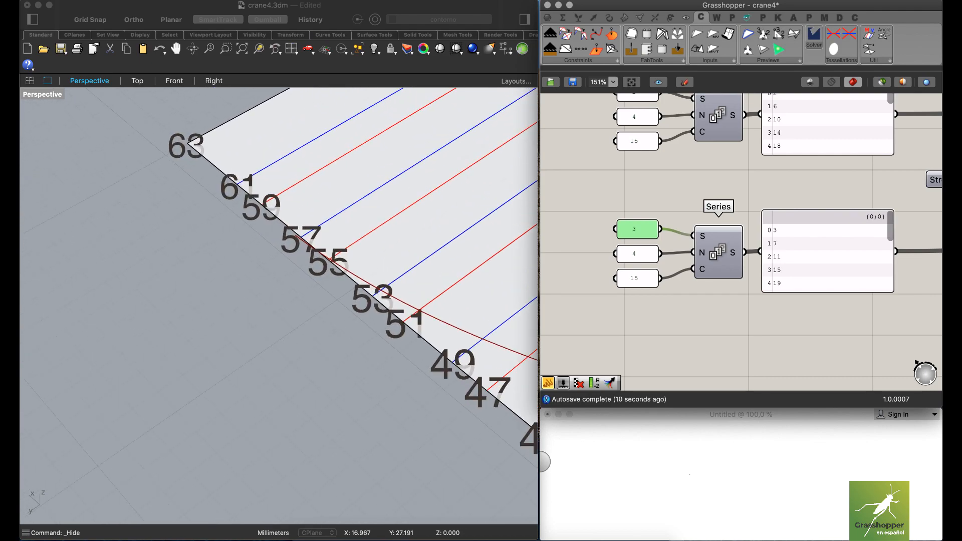
pyautogui.scroll(-5, 827, 256)
pyautogui.scroll(5, 827, 256)
pyautogui.scroll(-4, 762, 191)
# Review the OnCurve constraints and compare the point numbers on both long mesh edges with their guide curves.
pyautogui.moveTo(781, 201); pyautogui.dragTo(574, 218, button='right')
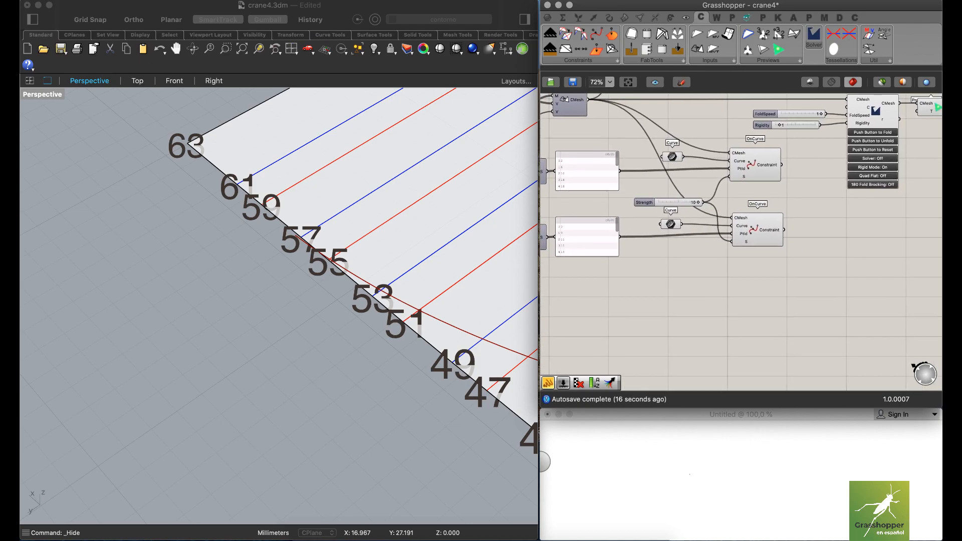
pyautogui.scroll(-10, 382, 201)
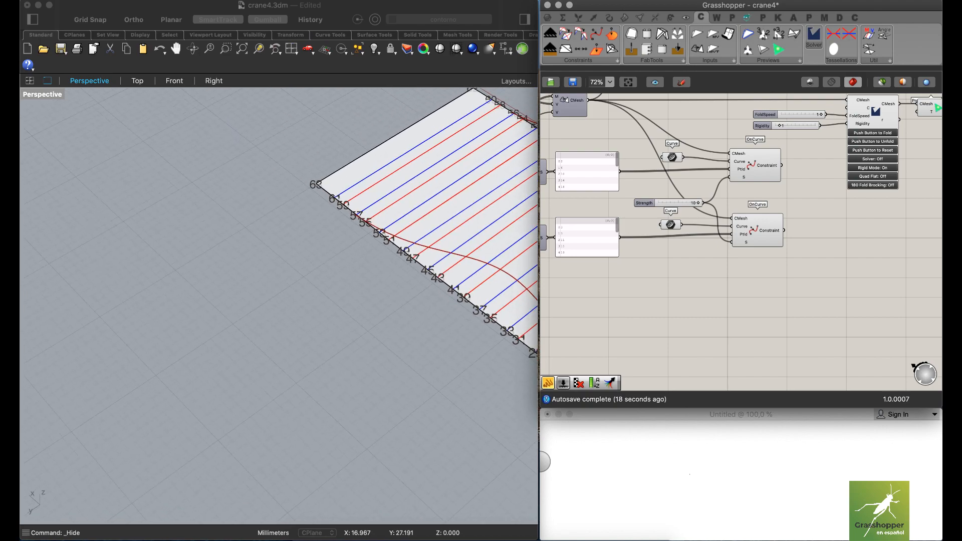
pyautogui.keyDown('shift'); pyautogui.moveTo(381, 201); pyautogui.dragTo(237, 197, button='right'); pyautogui.keyUp('shift')
pyautogui.moveTo(381, 261); pyautogui.dragTo(211, 261, button='right')
pyautogui.scroll(-4, 301, 281)
pyautogui.keyDown('shift'); pyautogui.moveTo(382, 311); pyautogui.dragTo(351, 240, button='right'); pyautogui.keyUp('shift')
pyautogui.moveTo(411, 301); pyautogui.dragTo(342, 220, button='right')
pyautogui.scroll(7, 381, 246)
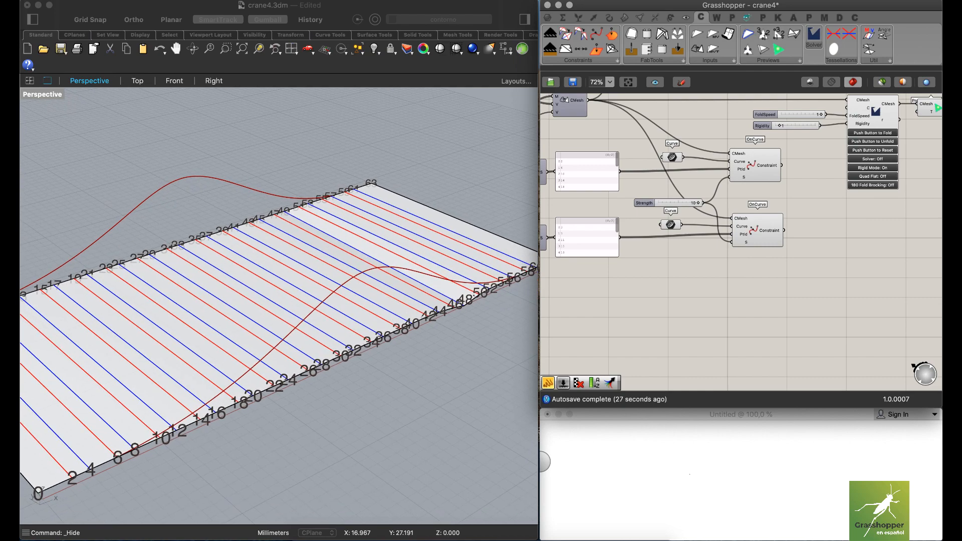
pyautogui.moveTo(330, 221); pyautogui.dragTo(348, 246, button='right')
# Review the inputs and index lists of both Series components.
pyautogui.moveTo(686, 296); pyautogui.dragTo(766, 296, button='right')
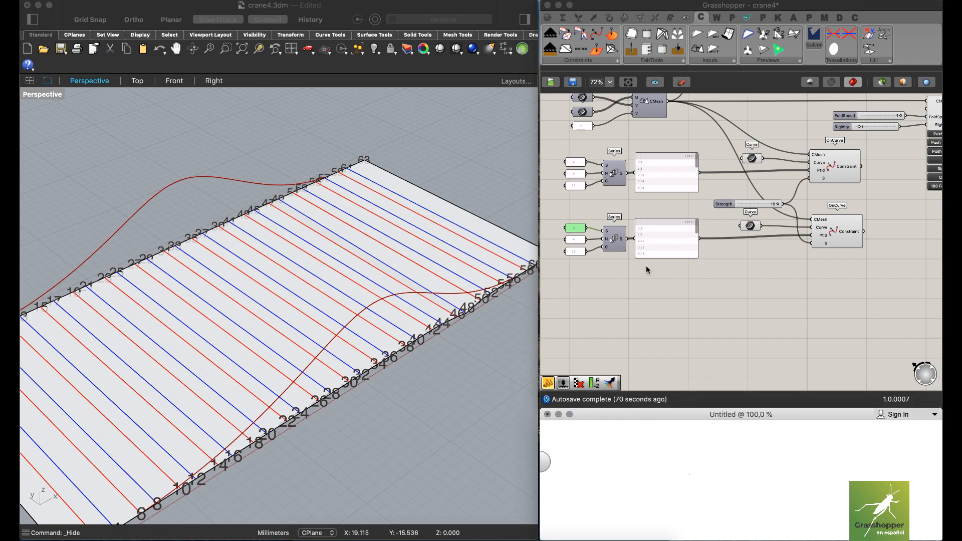
pyautogui.scroll(3, 650, 264)
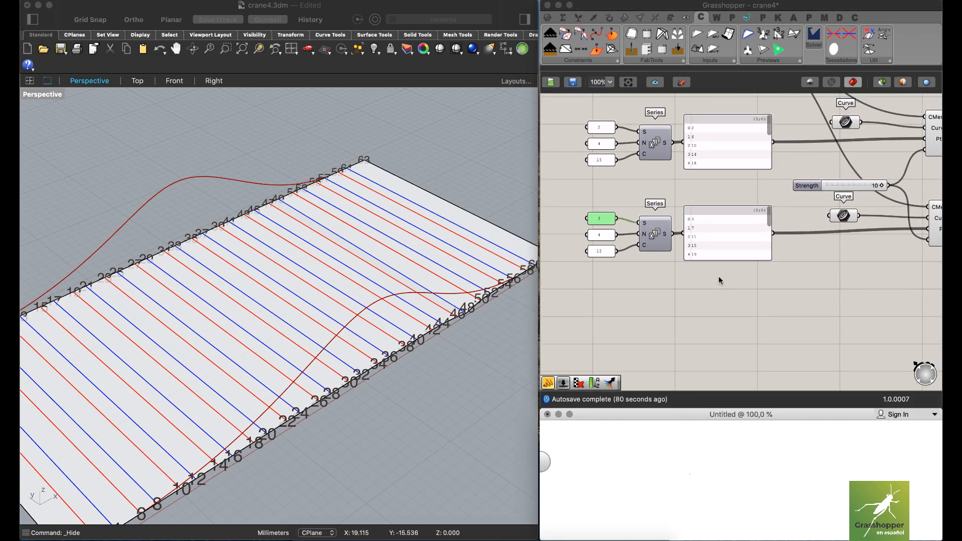
pyautogui.scroll(2, 676, 251)
pyautogui.scroll(-1, 679, 253)
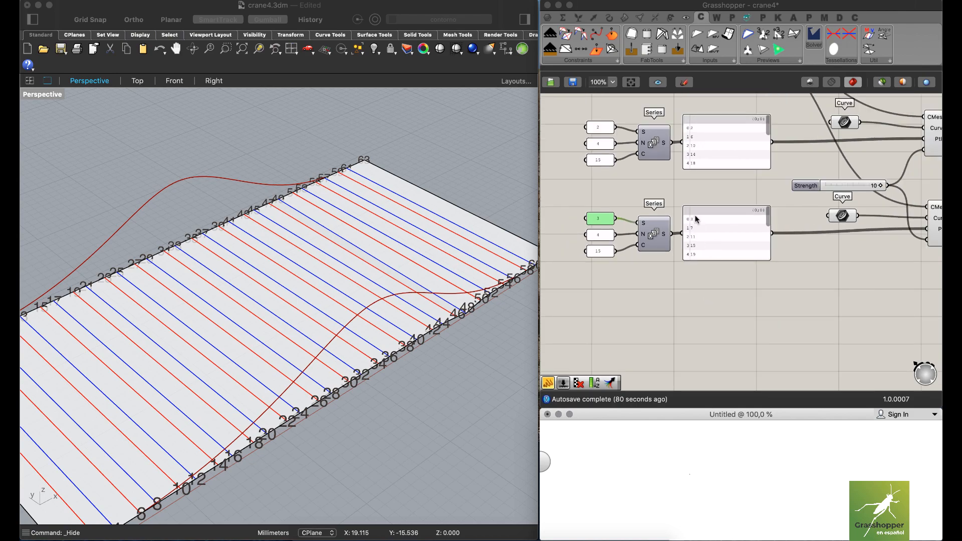
pyautogui.moveTo(768, 217)
pyautogui.mouseDown()
pyautogui.moveTo(766, 255)
pyautogui.moveTo(772, 203)
pyautogui.mouseUp()
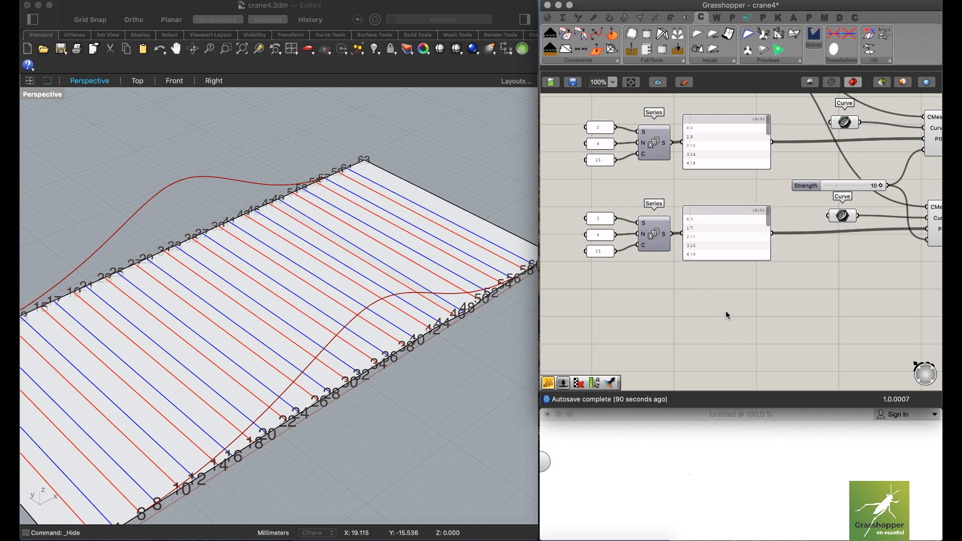
# Add a GhPython Script component and place it below the lower Series component.
pyautogui.doubleClick(725, 311)
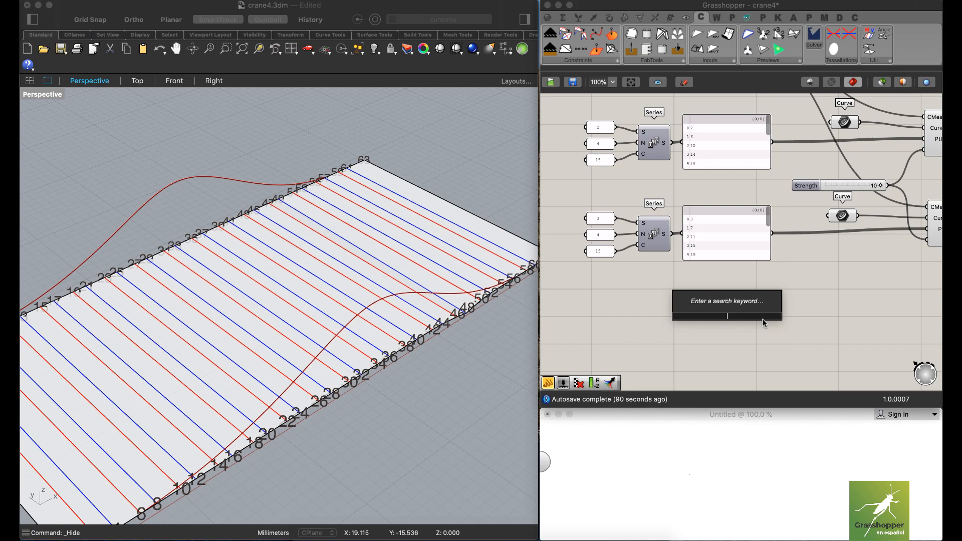
pyautogui.write('python')
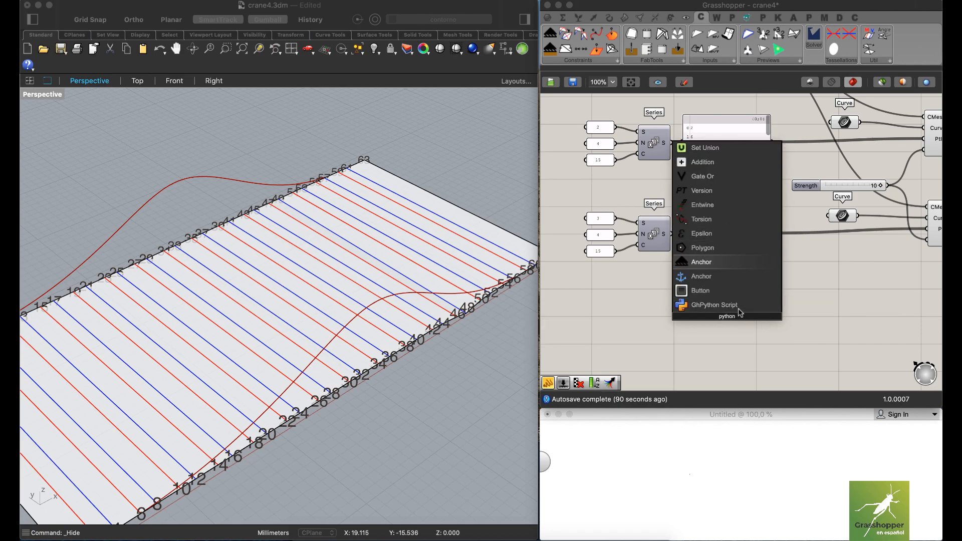
pyautogui.click(742, 306)
pyautogui.moveTo(721, 310); pyautogui.dragTo(655, 301)
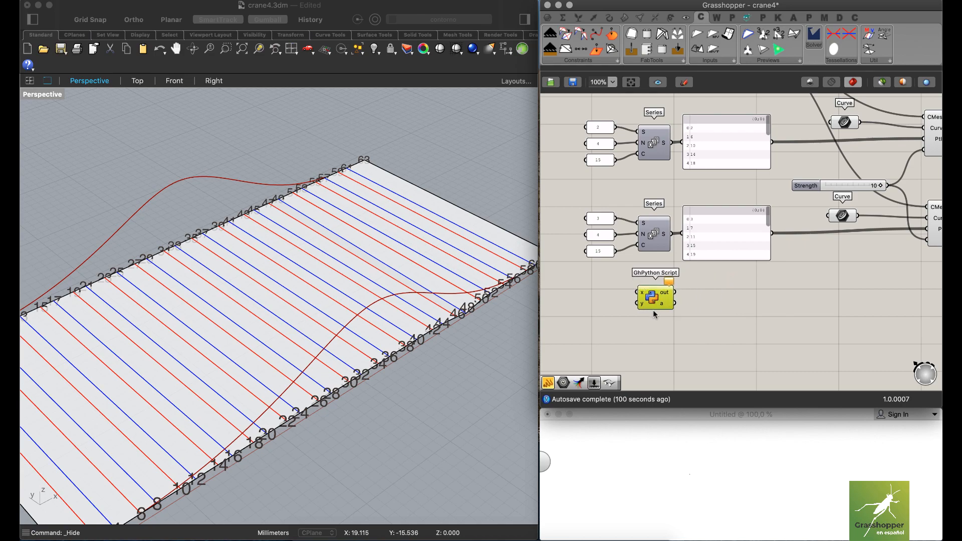
# Examine the new GhPython Script component's default inputs and outputs beside the Series setup.
pyautogui.scroll(2, 668, 303)
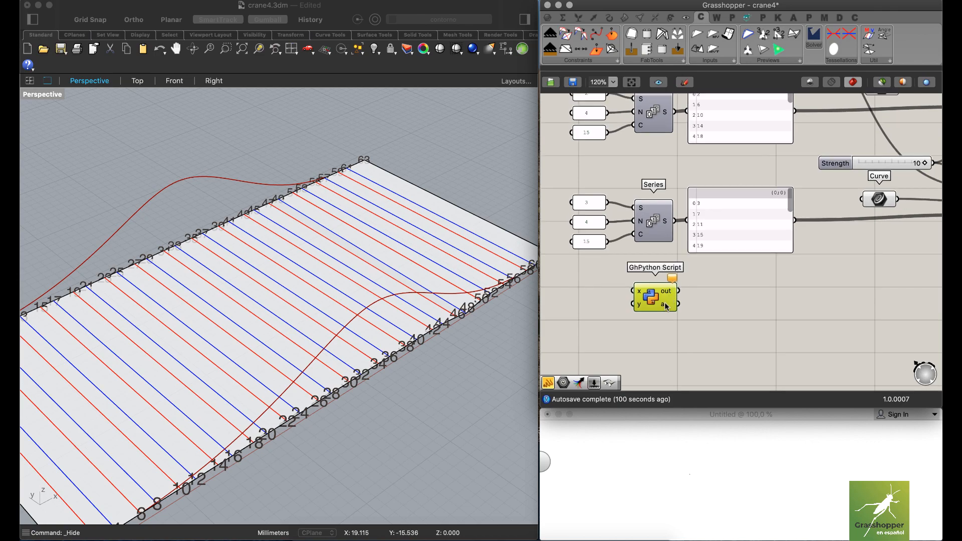
pyautogui.moveTo(763, 281); pyautogui.dragTo(802, 291, button='right')
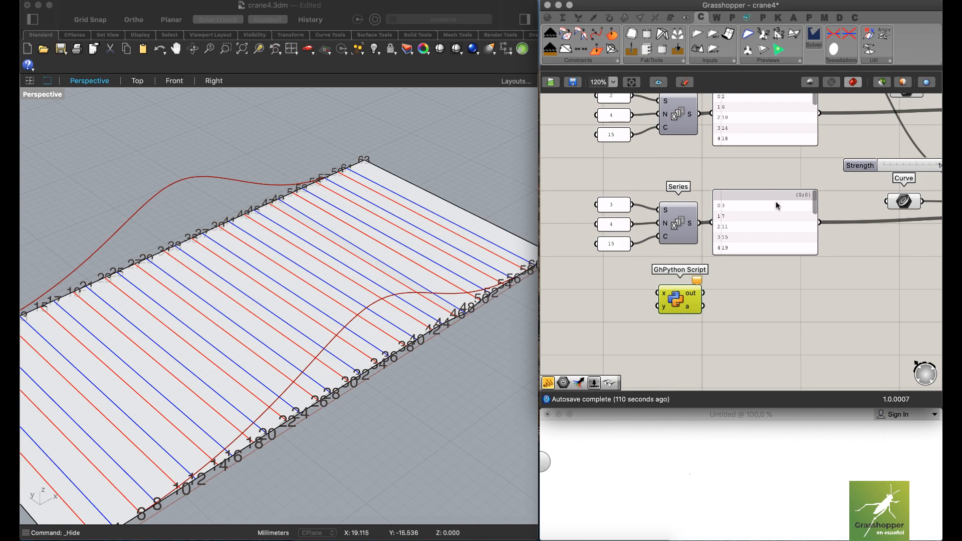
pyautogui.moveTo(792, 311)
pyautogui.mouseDown(button='right')
pyautogui.moveTo(679, 324)
pyautogui.moveTo(803, 296)
pyautogui.mouseUp(button='right')
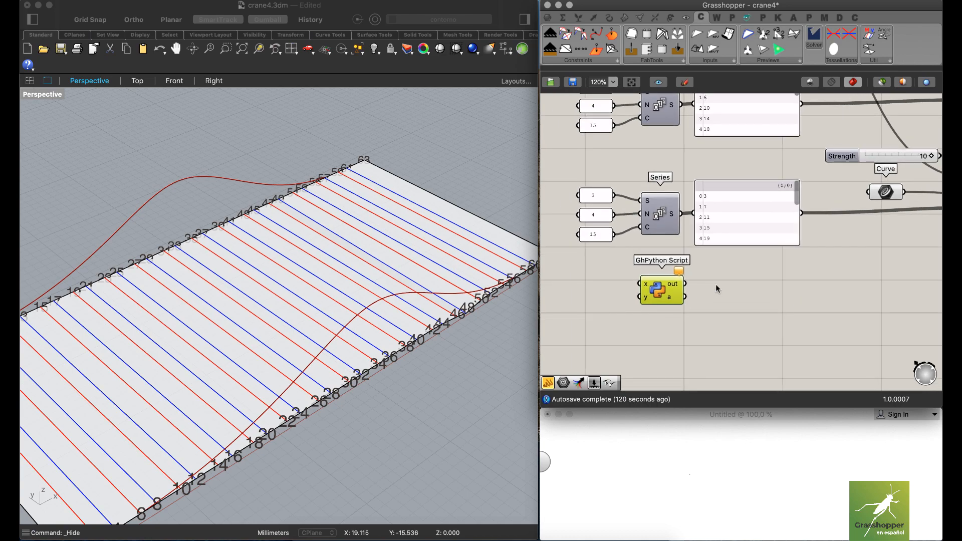
pyautogui.scroll(-2, 737, 273)
pyautogui.moveTo(762, 295); pyautogui.dragTo(720, 294, button='right')
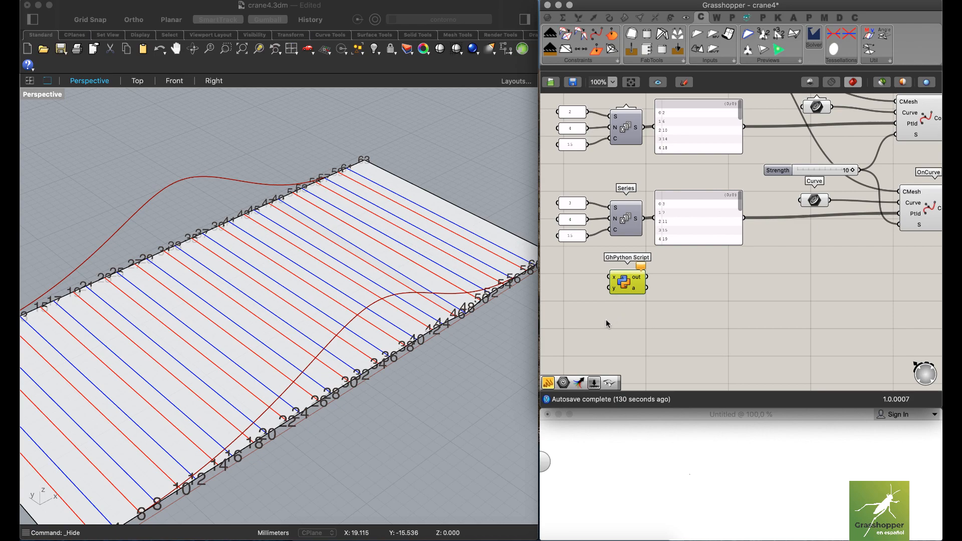
pyautogui.scroll(3, 649, 276)
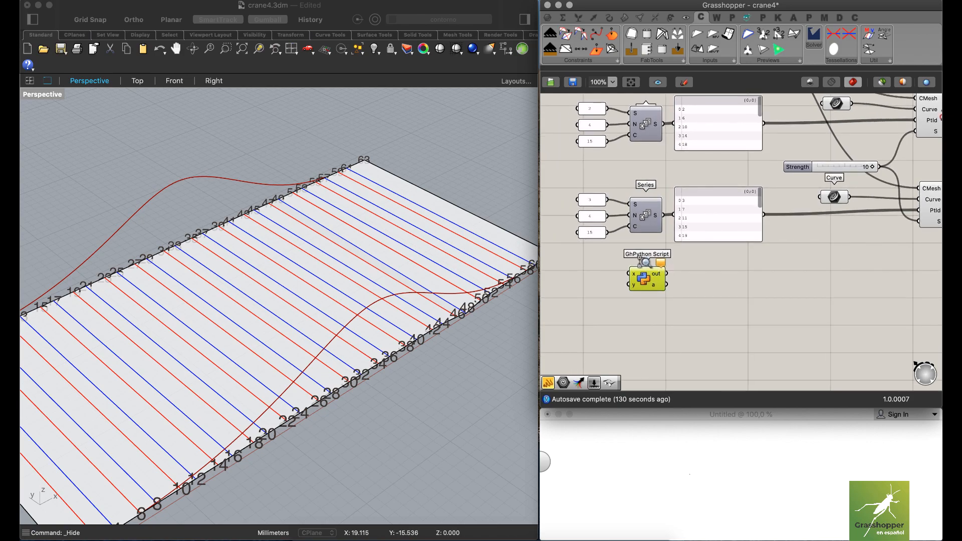
pyautogui.scroll(3, 653, 247)
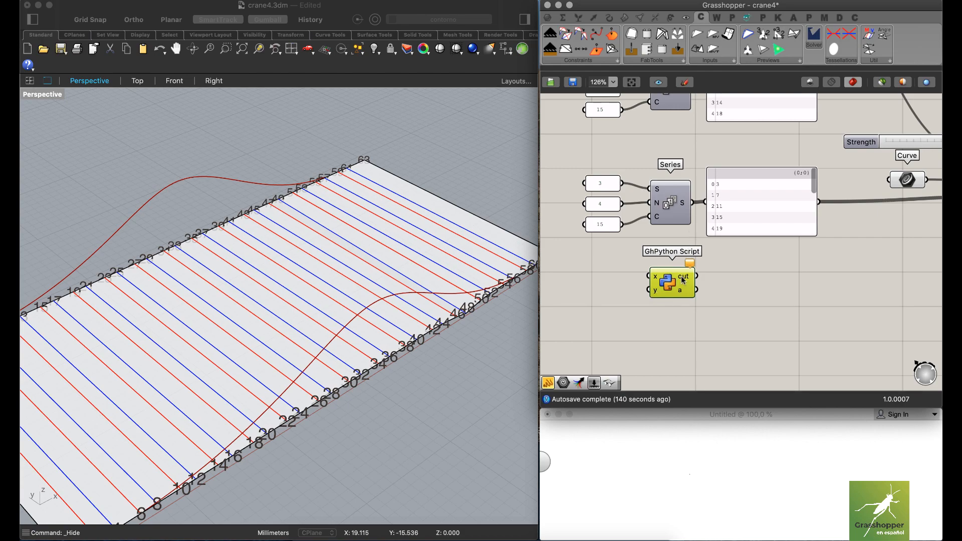
pyautogui.scroll(1, 678, 244)
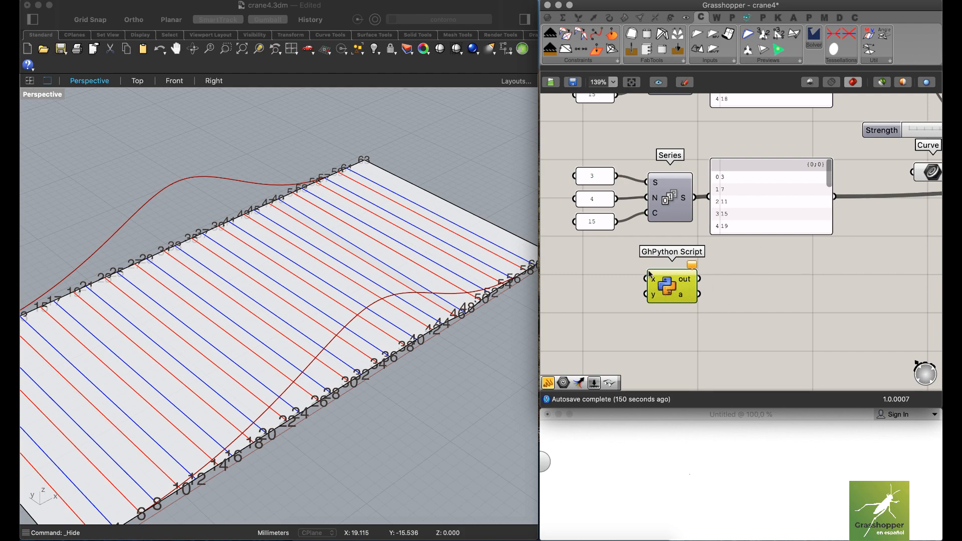
pyautogui.scroll(3, 669, 289)
pyautogui.moveTo(673, 288); pyautogui.dragTo(690, 270, button='right')
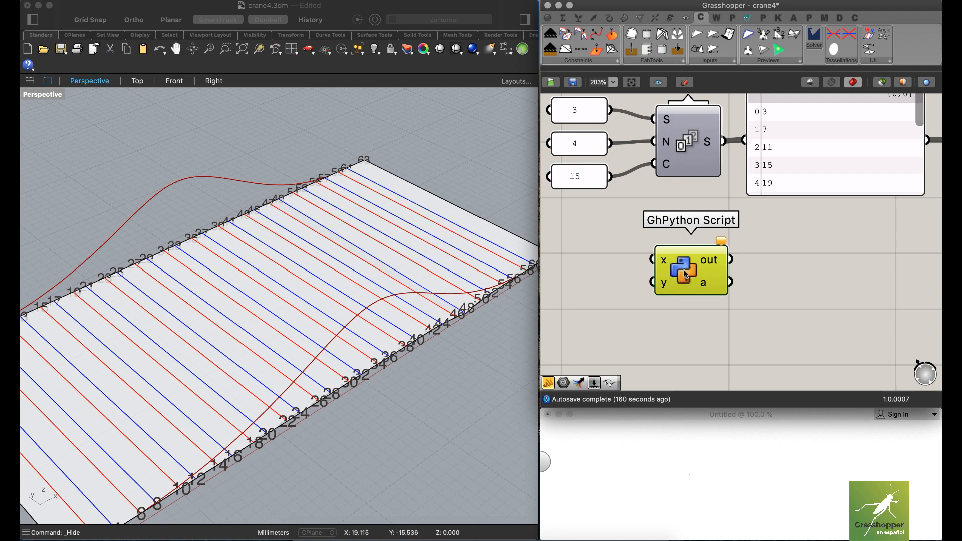
# Open the GhPython component's script editor, move it over the Rhino viewport and delete all the default code.
pyautogui.moveTo(698, 242); pyautogui.dragTo(744, 268, button='right')
pyautogui.doubleClick(733, 296)
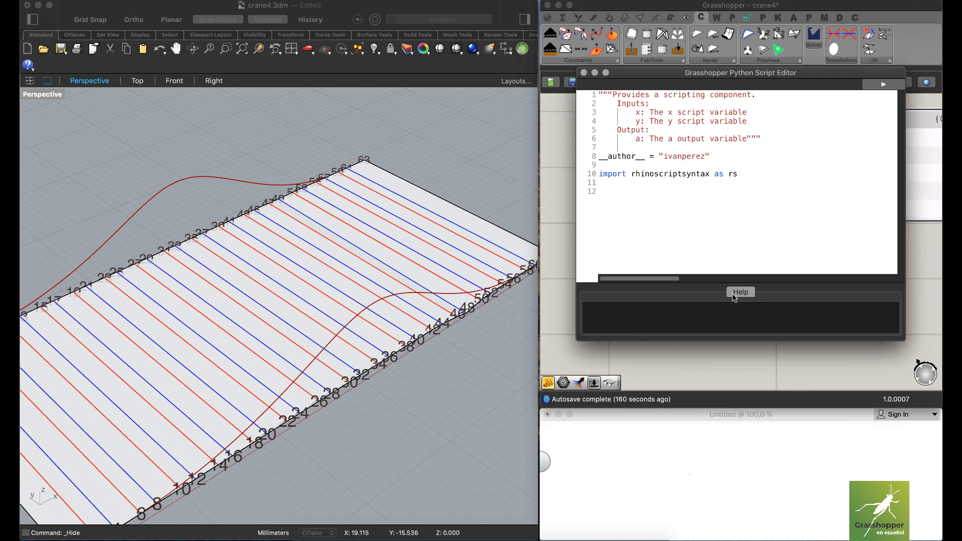
pyautogui.moveTo(734, 72); pyautogui.dragTo(364, 113)
pyautogui.click(308, 228)
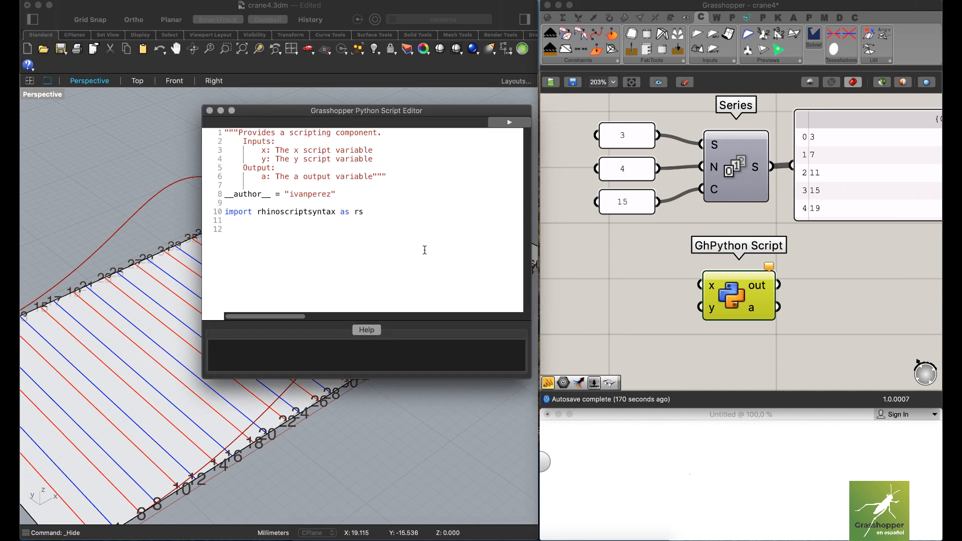
pyautogui.press('super+a')
pyautogui.press('BackSpace')
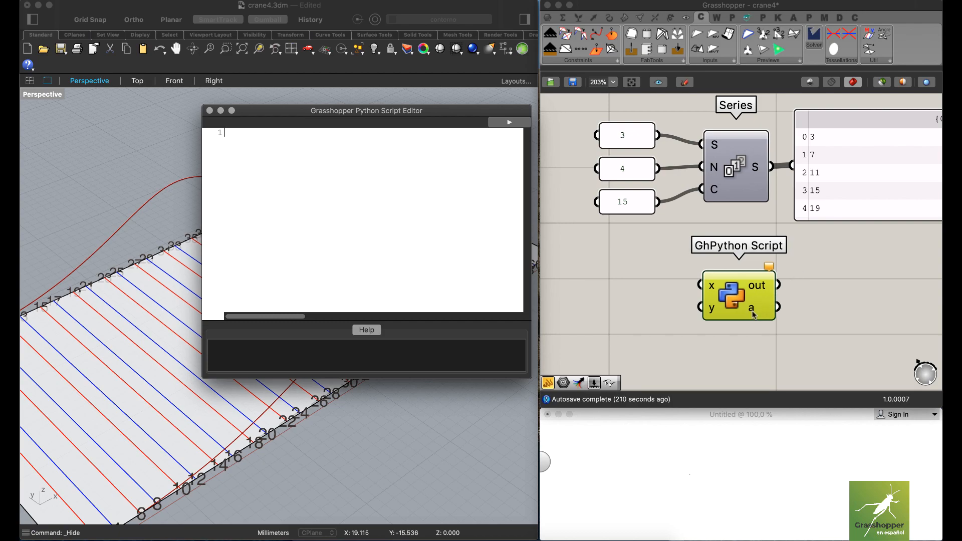
# Remove the x and y input parameters from the GhPython Script component.
pyautogui.moveTo(754, 312)
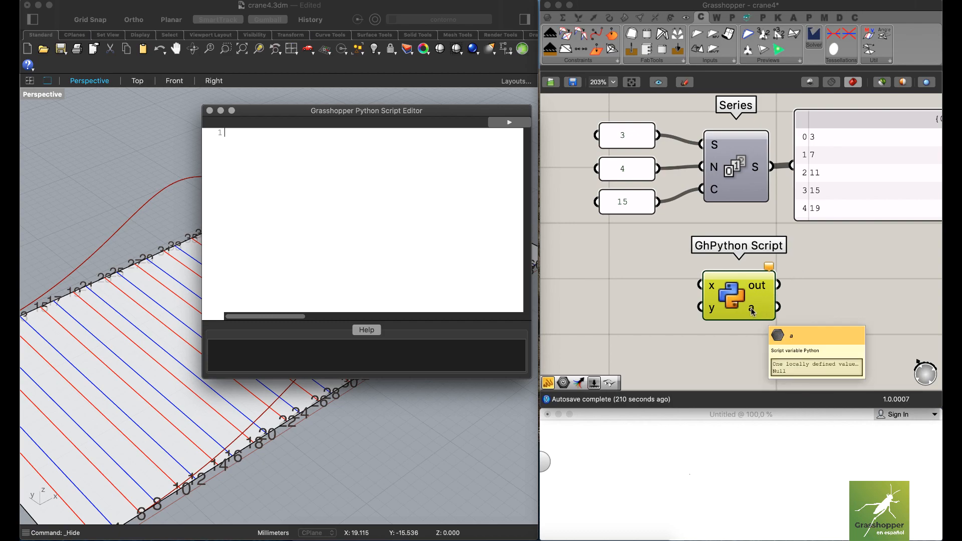
pyautogui.scroll(5, 732, 293)
pyautogui.scroll(2, 733, 293)
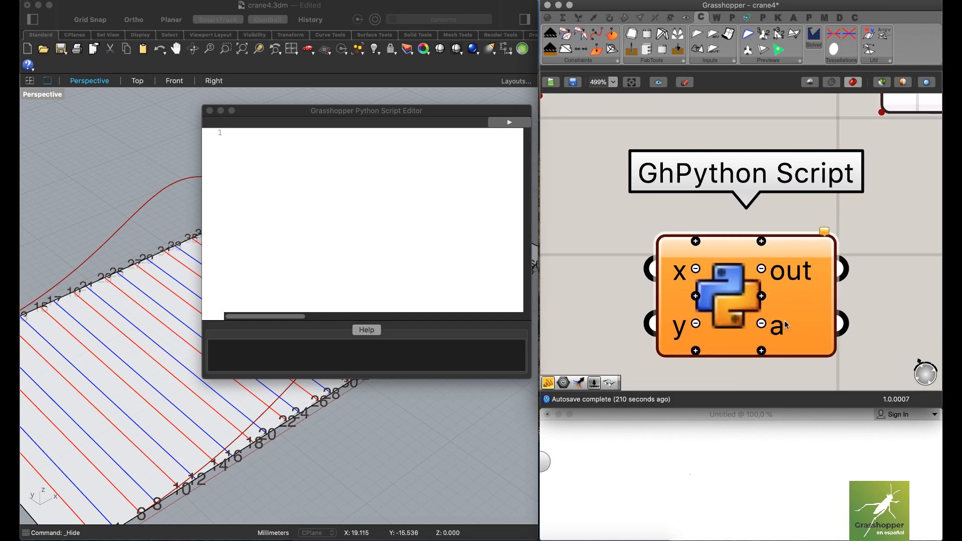
pyautogui.click(695, 269)
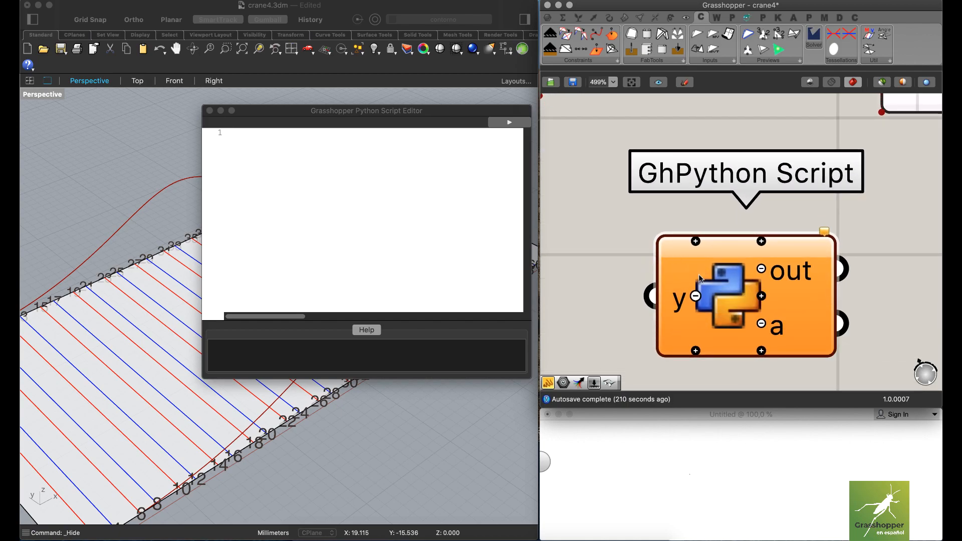
pyautogui.click(695, 296)
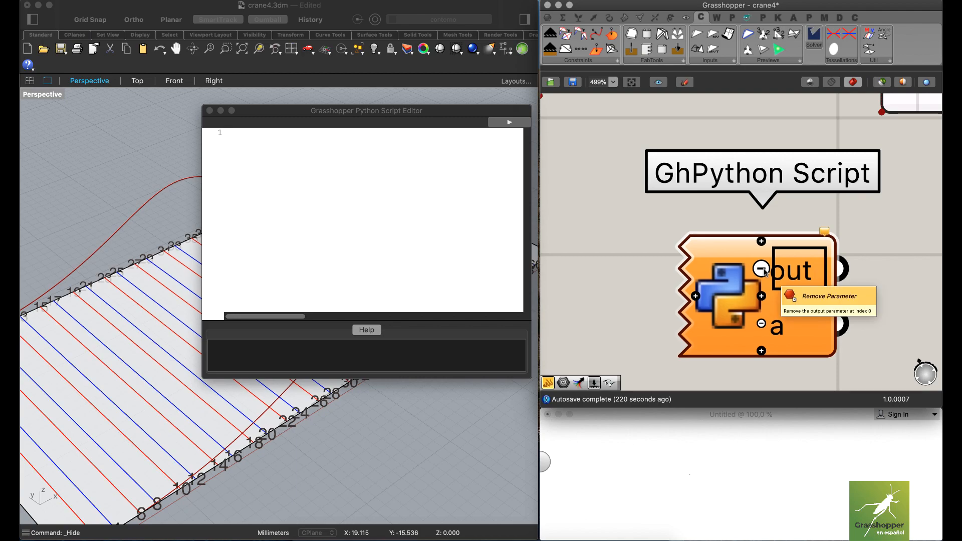
# Rename the GhPython Script component's output a to "puntos".
pyautogui.rightClick(788, 332)
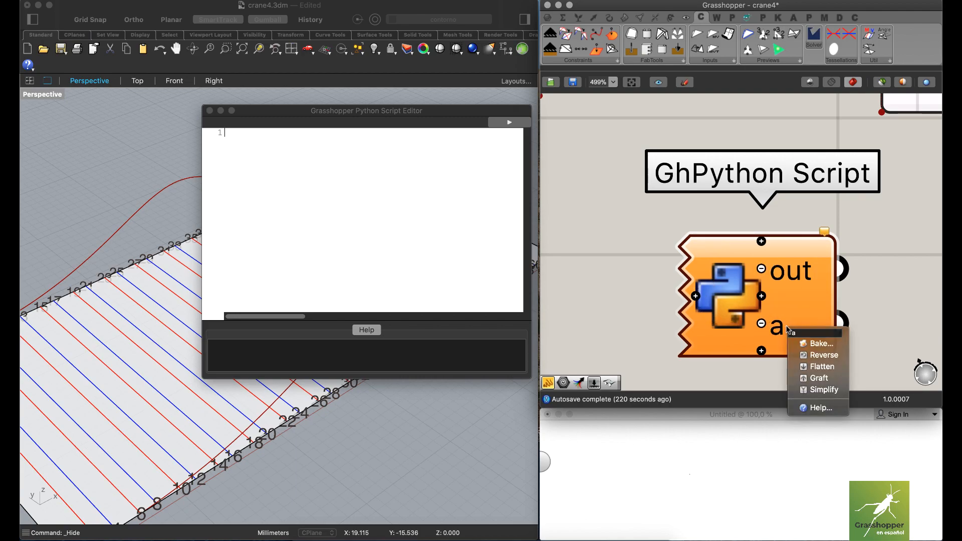
pyautogui.press('Escape')
pyautogui.rightClick(779, 333)
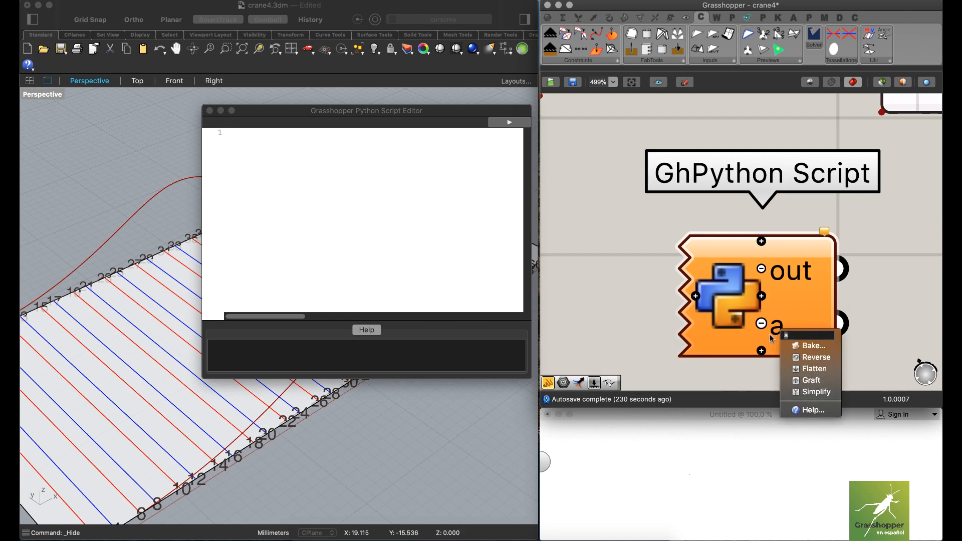
pyautogui.write('p')
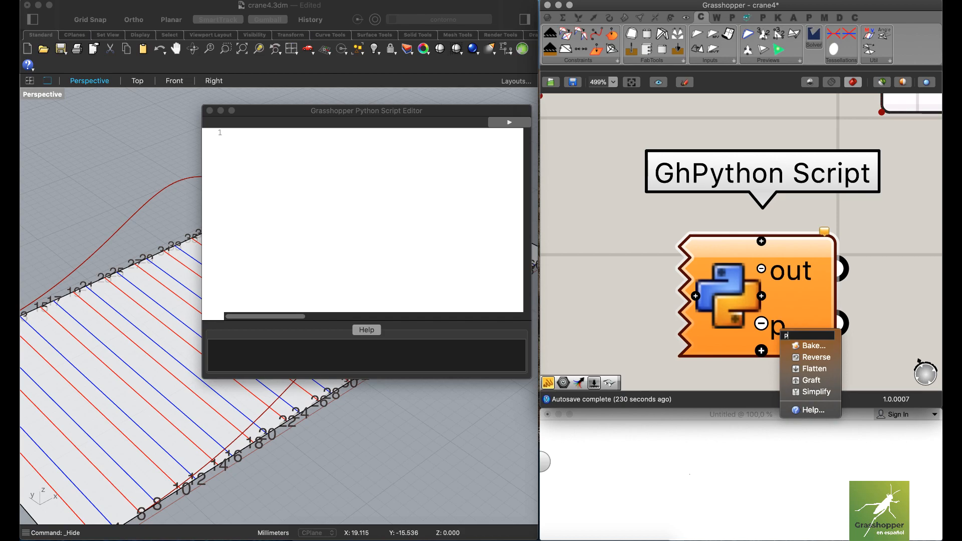
pyautogui.write('ountos')
pyautogui.press('Return')
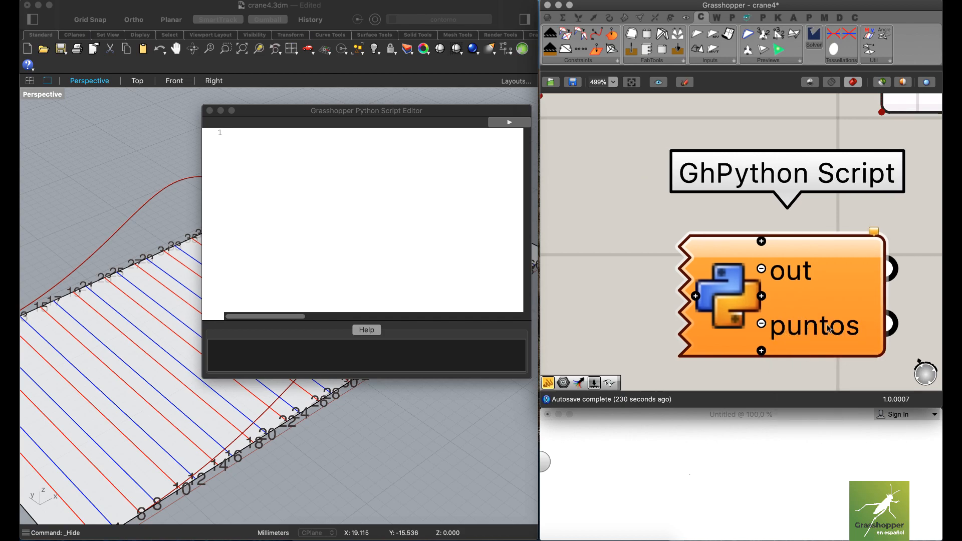
pyautogui.scroll(-4, 860, 301)
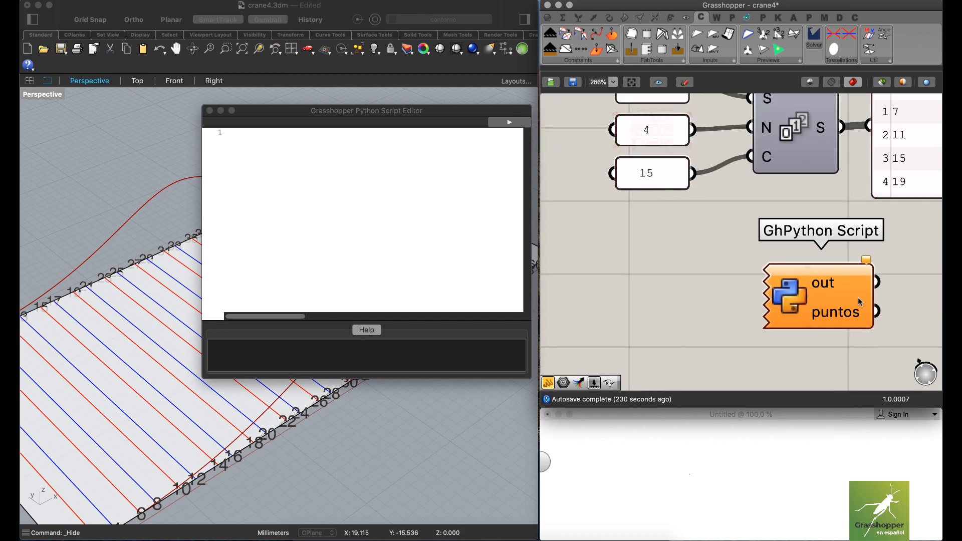
# Write a first script line that assigns an empty range() call to puntos.
pyautogui.moveTo(858, 299); pyautogui.dragTo(814, 312, button='right')
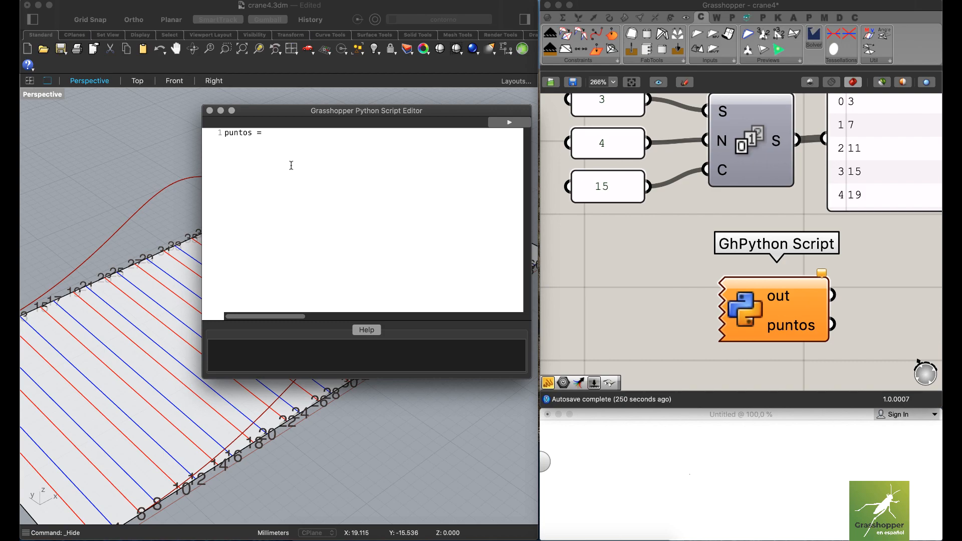
pyautogui.moveTo(273, 137); pyautogui.dragTo(225, 134)
pyautogui.click(252, 133)
pyautogui.write('range()')
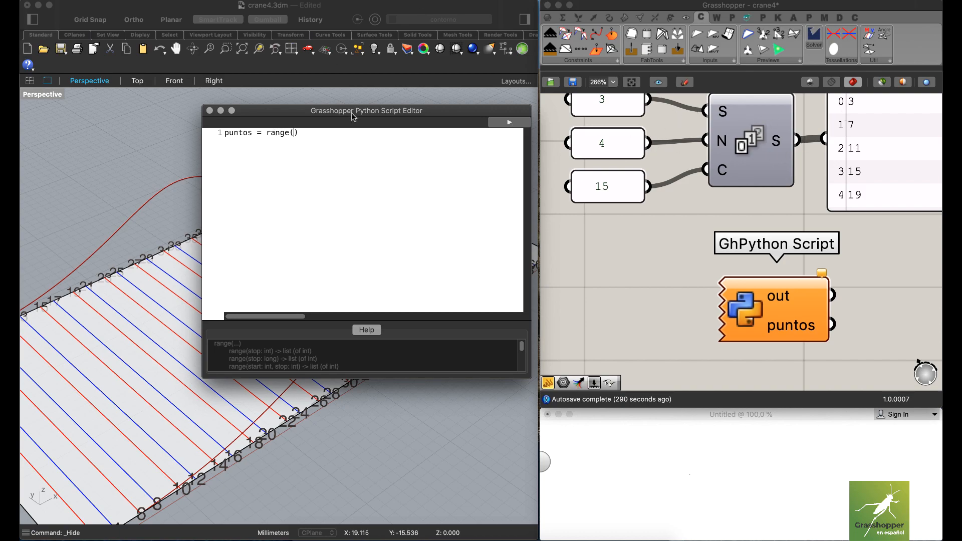
# Complete the script line as puntos = range(3, 62, 4), taking the stop value from the mesh's last point index, and run the script.
pyautogui.moveTo(354, 117); pyautogui.dragTo(335, 133)
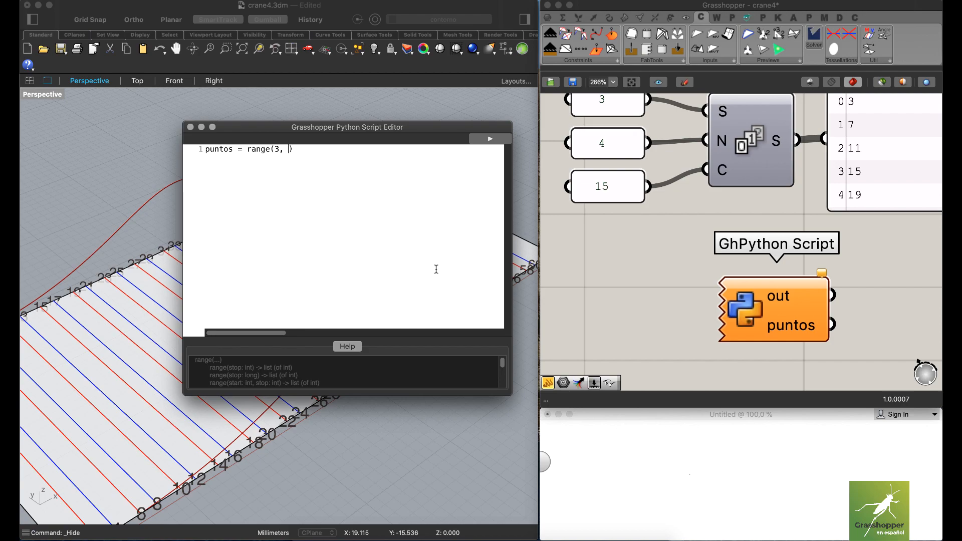
pyautogui.moveTo(442, 127); pyautogui.dragTo(317, 113)
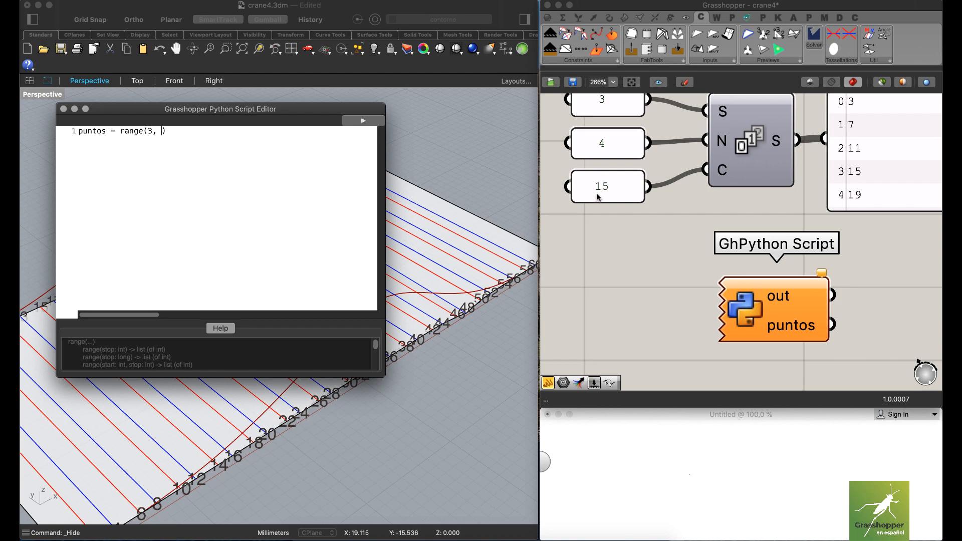
pyautogui.hscroll(-3, 495, 264)
pyautogui.hscroll(5, 495, 264)
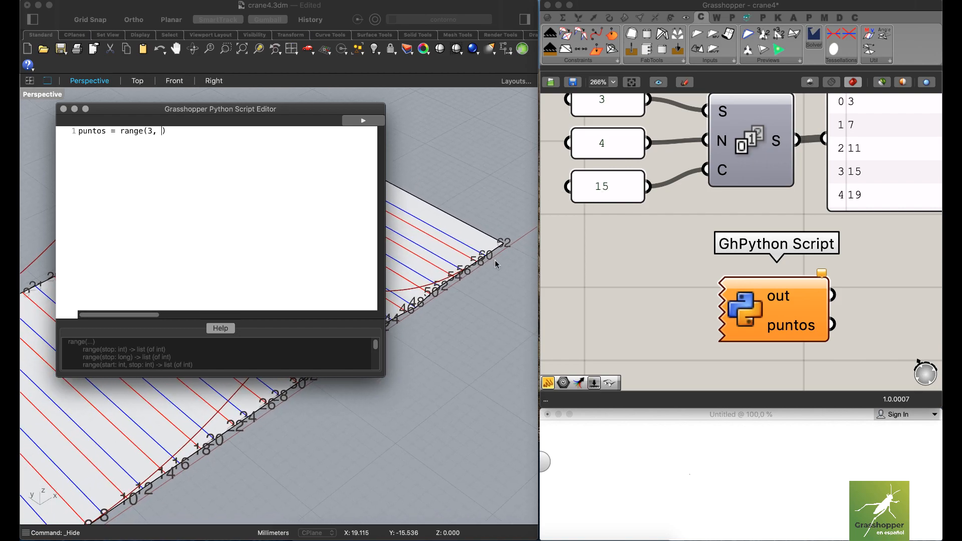
pyautogui.click(490, 270)
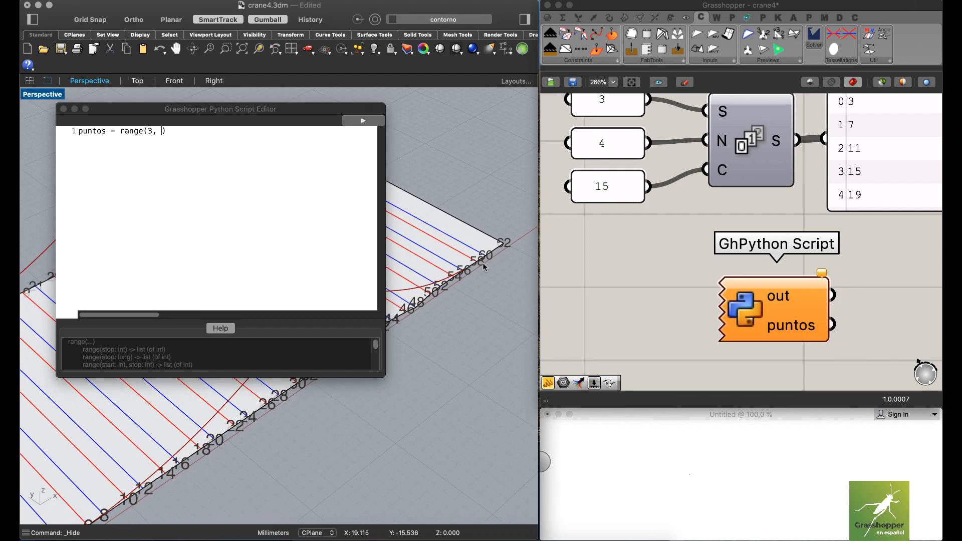
pyautogui.scroll(5, 489, 268)
pyautogui.hscroll(-2, 484, 267)
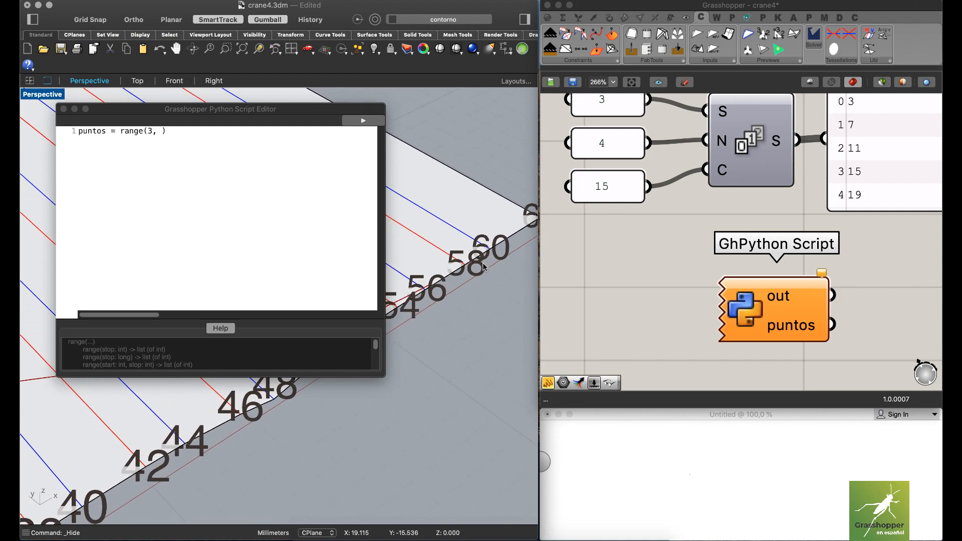
pyautogui.hscroll(5, 484, 267)
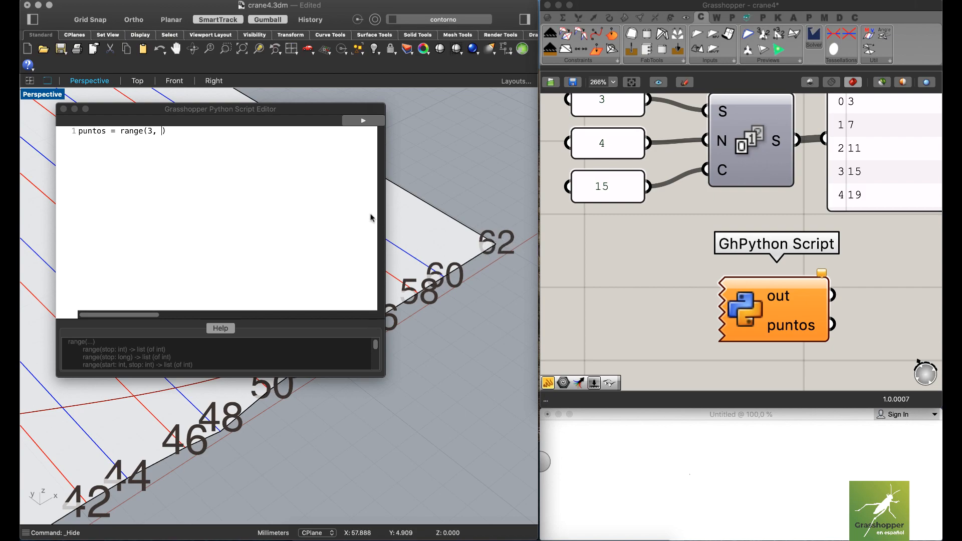
pyautogui.write('62')
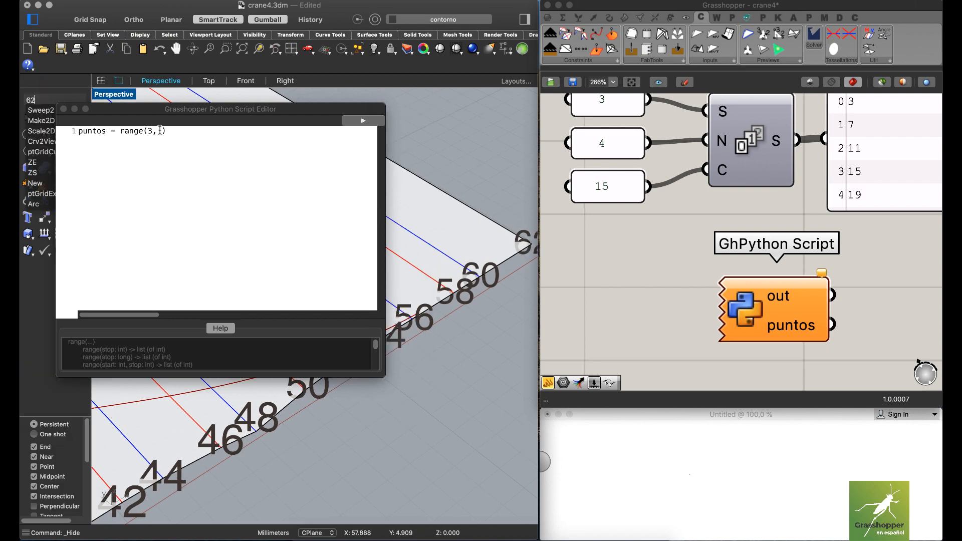
pyautogui.click(160, 130)
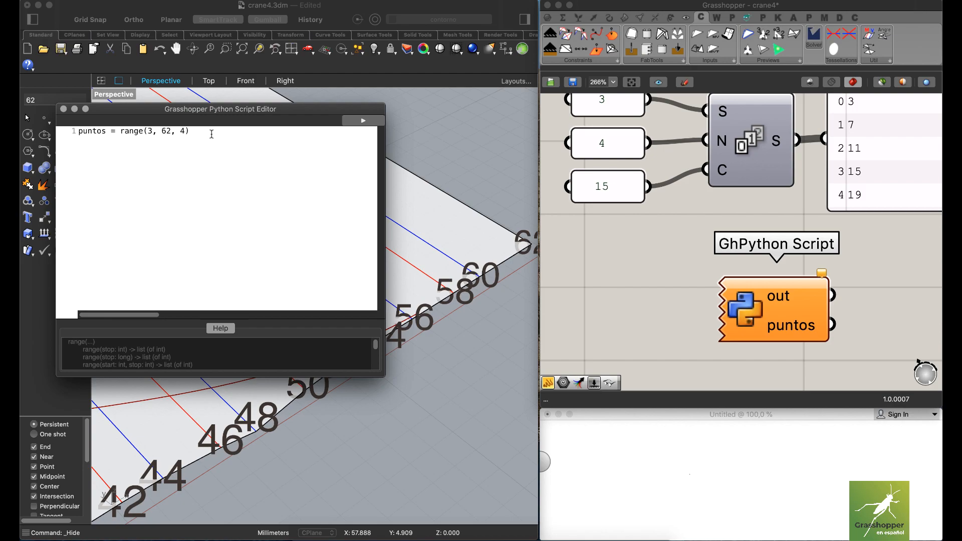
pyautogui.moveTo(191, 132); pyautogui.dragTo(122, 129)
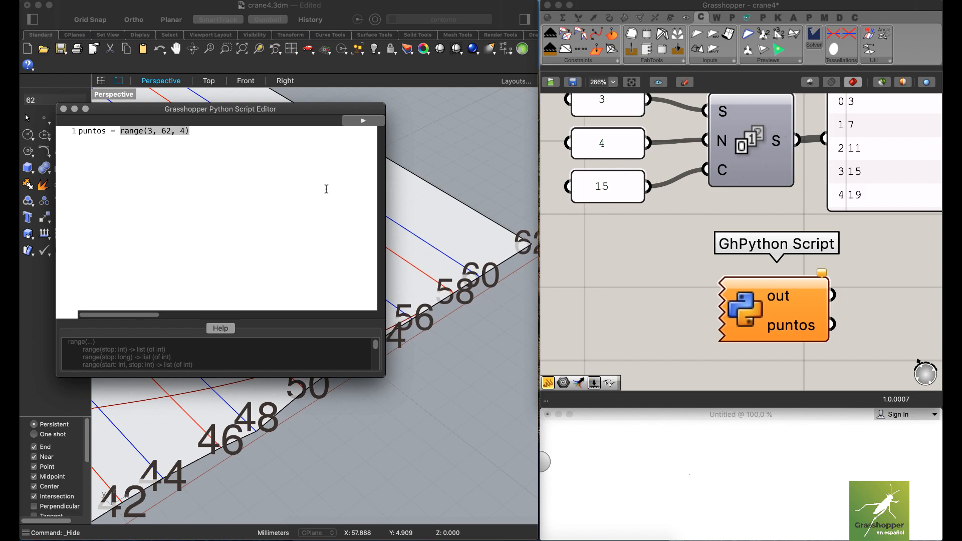
pyautogui.click(364, 121)
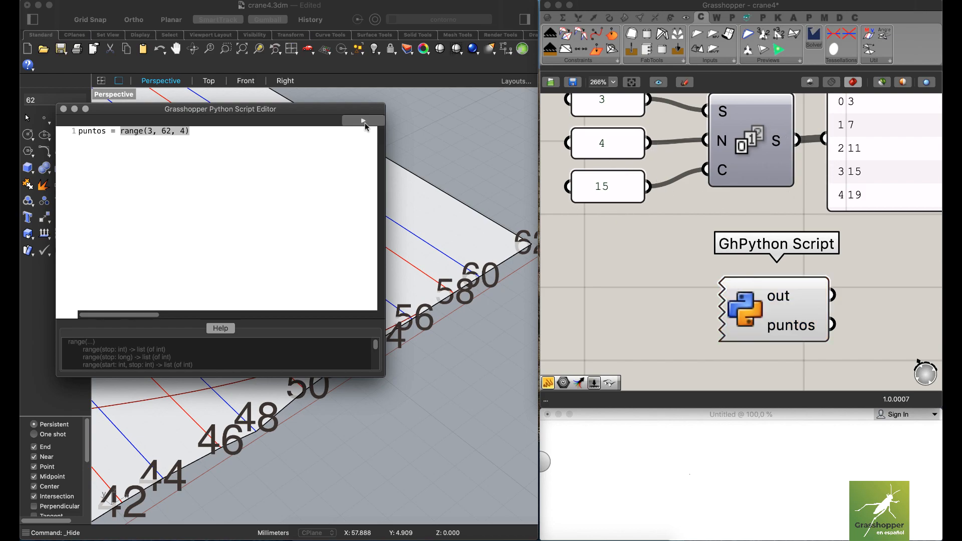
# Add a Panel beside the GhPython Script component and connect the puntos output to it.
pyautogui.moveTo(730, 262); pyautogui.dragTo(600, 220, button='right')
pyautogui.scroll(-3, 694, 230)
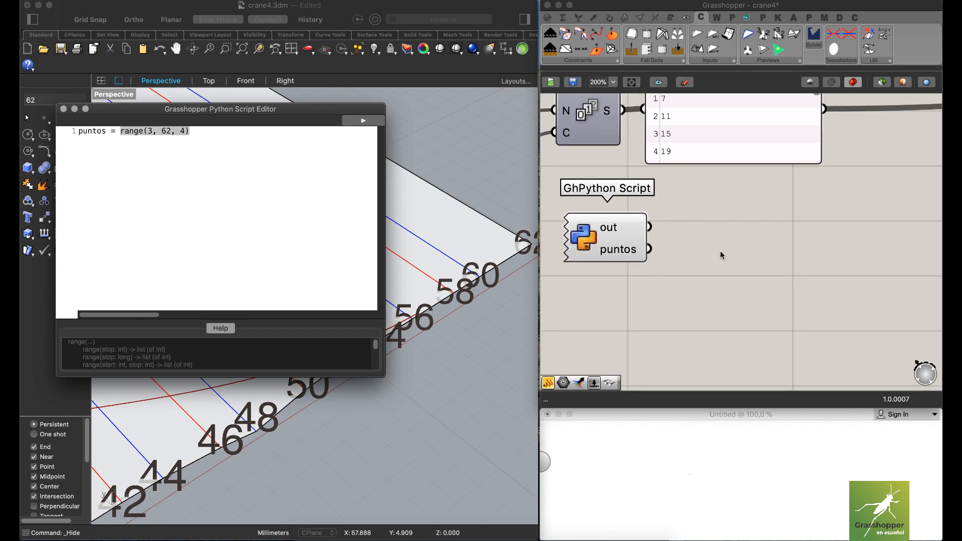
pyautogui.doubleClick(729, 266)
pyautogui.write('panel')
pyautogui.press('Return')
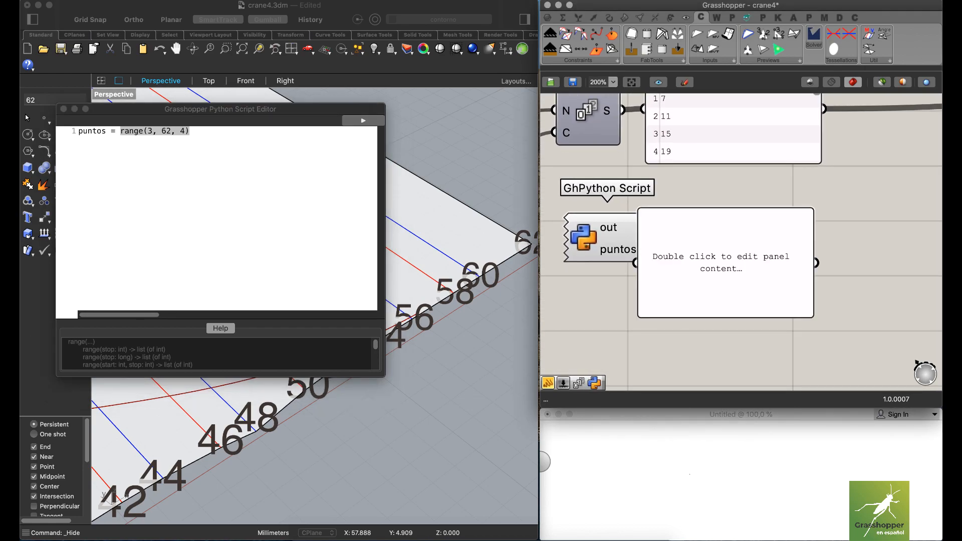
pyautogui.moveTo(701, 266); pyautogui.dragTo(744, 258)
pyautogui.moveTo(649, 249); pyautogui.dragTo(693, 260)
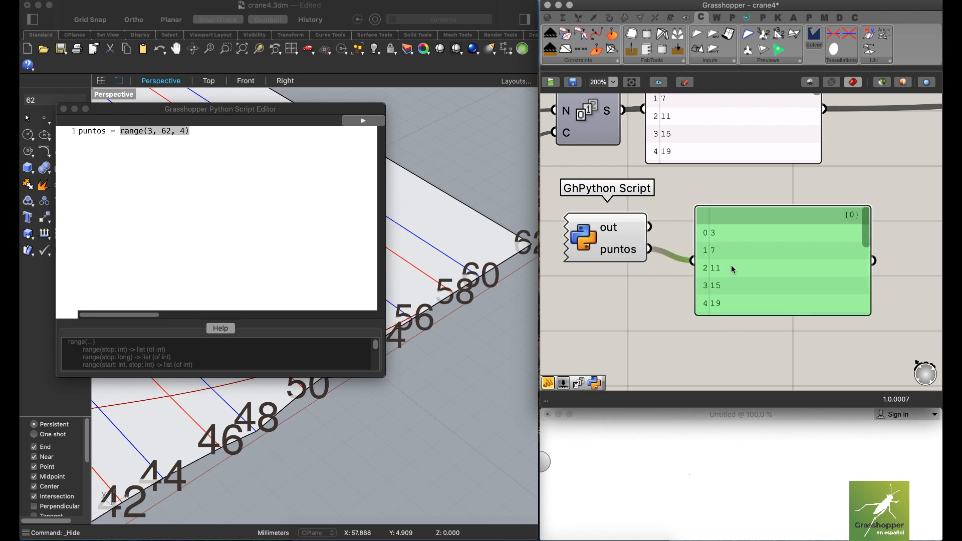
# Compare the end of the script's point list with the end of the Series list in their panels.
pyautogui.moveTo(777, 261); pyautogui.dragTo(765, 244)
pyautogui.scroll(-2, 766, 217)
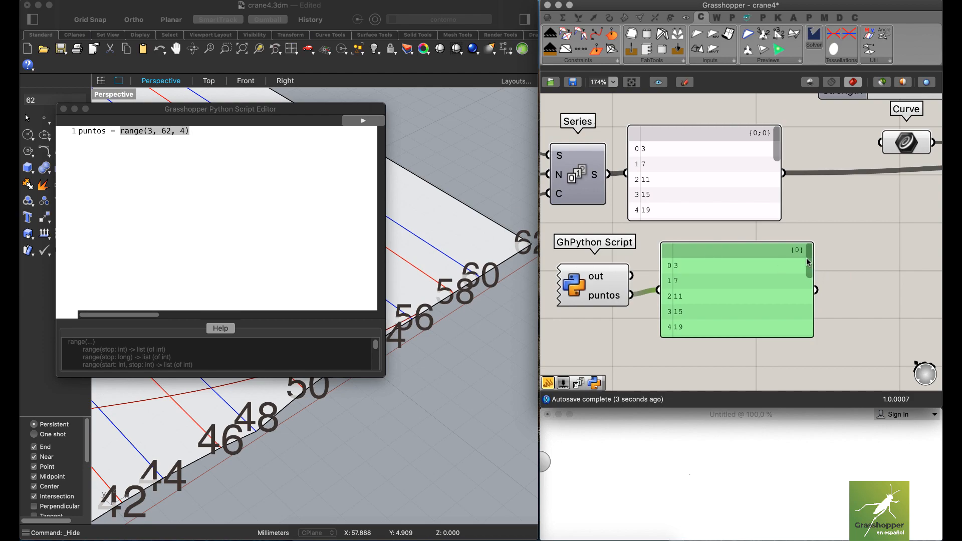
pyautogui.moveTo(809, 262); pyautogui.dragTo(810, 328)
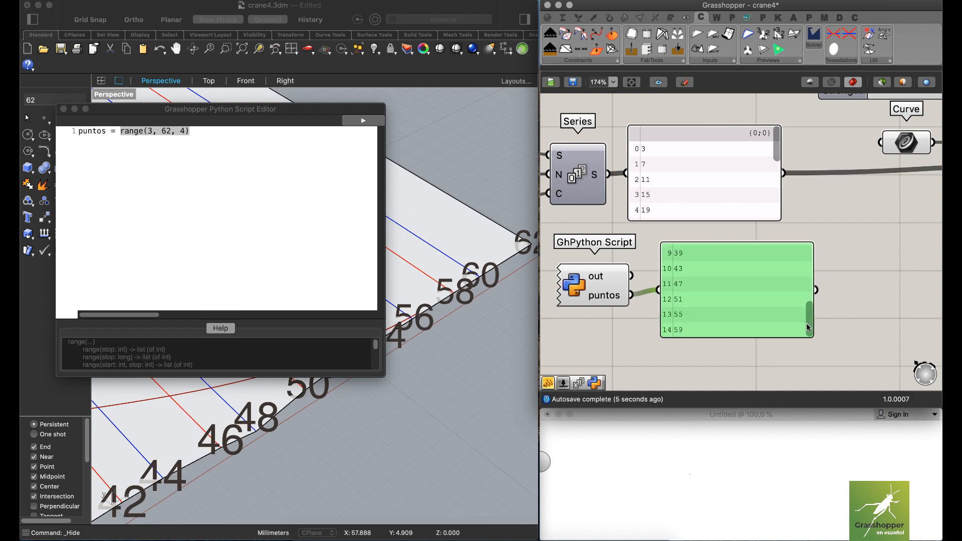
pyautogui.moveTo(777, 147); pyautogui.dragTo(772, 211)
pyautogui.moveTo(713, 289); pyautogui.dragTo(776, 286, button='right')
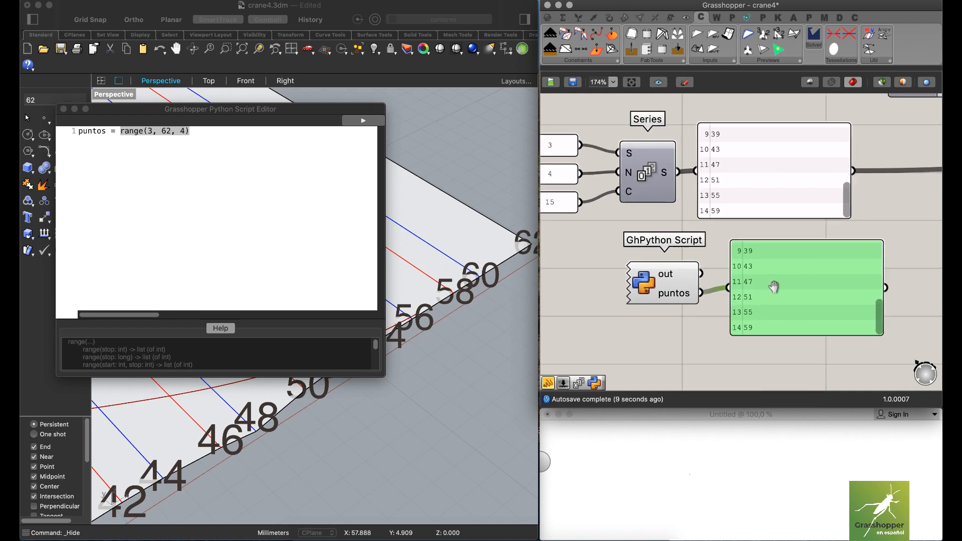
# Delete the lower Series component together with its three input panels and its output panel.
pyautogui.scroll(-3, 710, 258)
pyautogui.moveTo(709, 258); pyautogui.dragTo(732, 270, button='right')
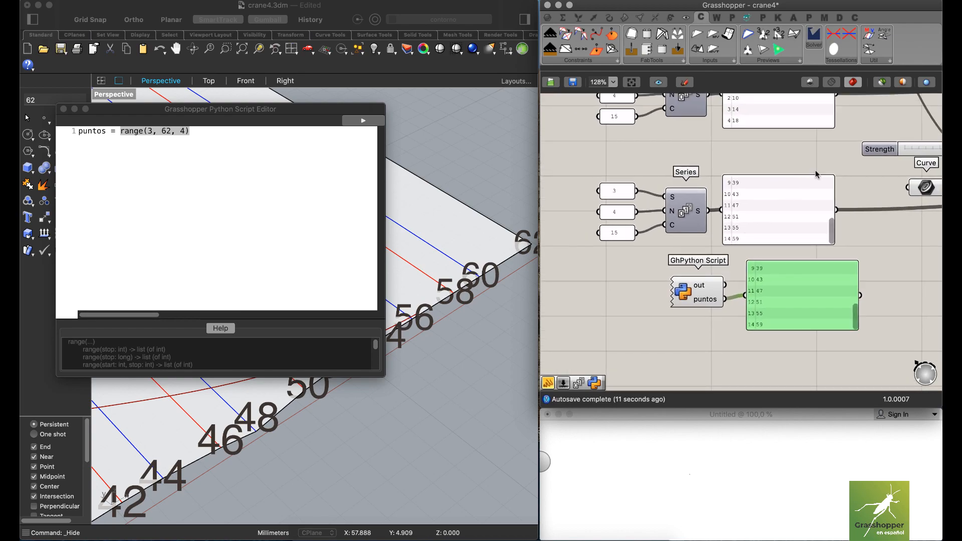
pyautogui.moveTo(857, 178); pyautogui.dragTo(601, 246)
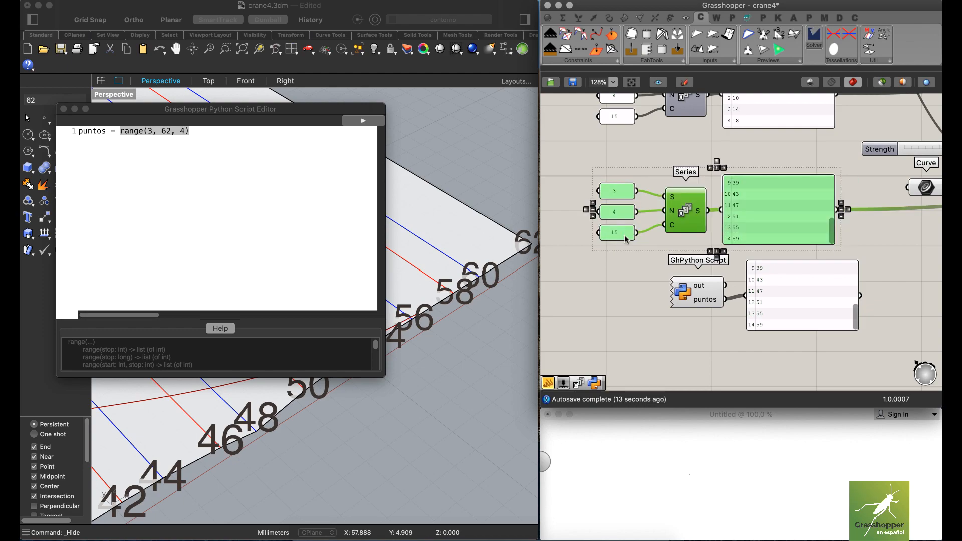
pyautogui.press('Delete')
# Remove the out output from the GhPython Script component.
pyautogui.moveTo(828, 220); pyautogui.dragTo(694, 326)
pyautogui.click(735, 231)
pyautogui.scroll(5, 709, 302)
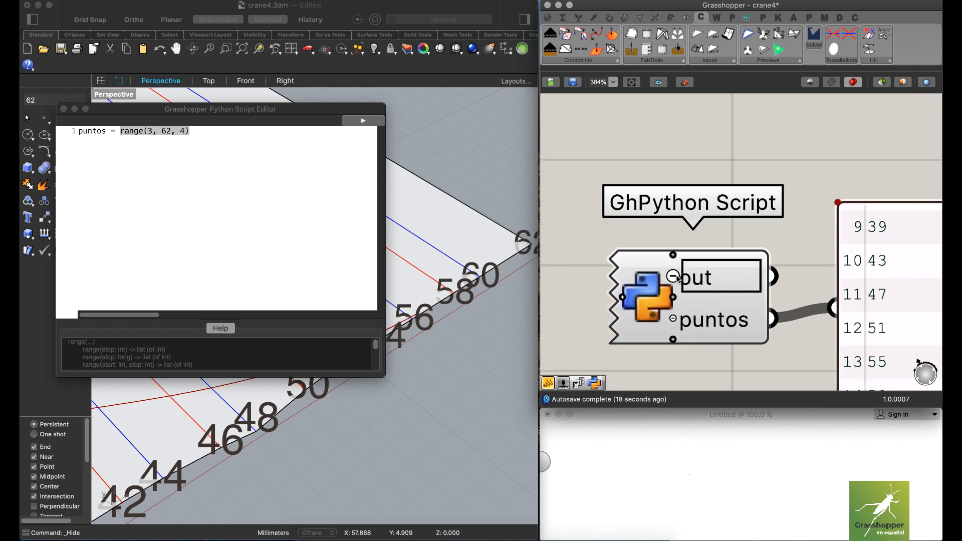
pyautogui.click(673, 275)
# Bring the panel closer to the GhPython Script component and move both up into the space beneath the remaining Series setup.
pyautogui.scroll(-4, 728, 224)
pyautogui.moveTo(750, 220); pyautogui.dragTo(666, 265, button='right')
pyautogui.moveTo(750, 292); pyautogui.dragTo(741, 288)
pyautogui.moveTo(781, 200); pyautogui.dragTo(661, 295)
pyautogui.keyDown('ctrl'); pyautogui.moveTo(743, 222); pyautogui.dragTo(722, 247, button='right'); pyautogui.keyUp('ctrl')
pyautogui.moveTo(762, 241); pyautogui.dragTo(702, 285, button='right')
pyautogui.moveTo(704, 316); pyautogui.dragTo(687, 227)
# Connect the script's panel to the PtId input of the lower OnCurve component.
pyautogui.scroll(-1, 717, 234)
pyautogui.moveTo(746, 255); pyautogui.dragTo(677, 274, button='right')
pyautogui.moveTo(673, 241); pyautogui.dragTo(824, 251)
pyautogui.moveTo(546, 173); pyautogui.dragTo(642, 179, button='right')
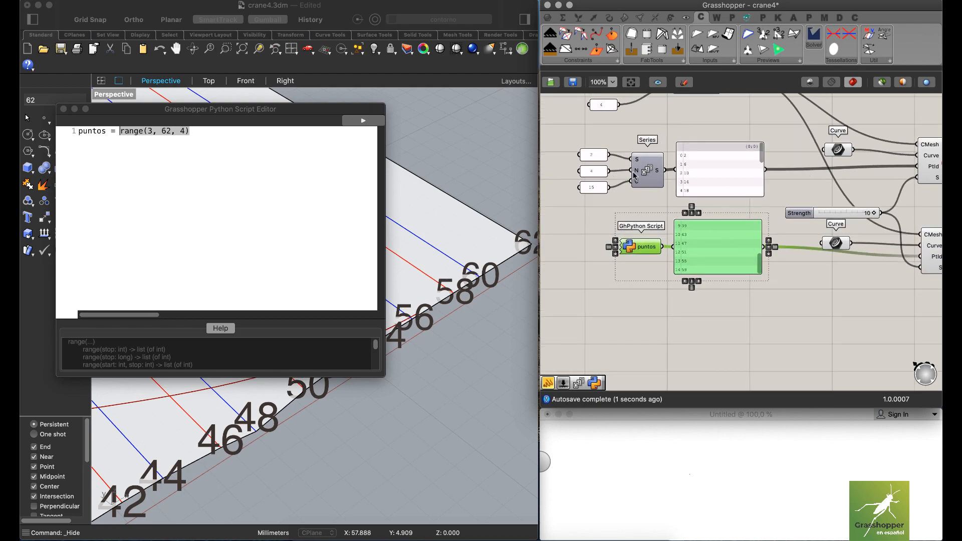
# Deselect the script component and its panel, and close the Python script editor.
pyautogui.click(247, 215)
pyautogui.click(615, 298)
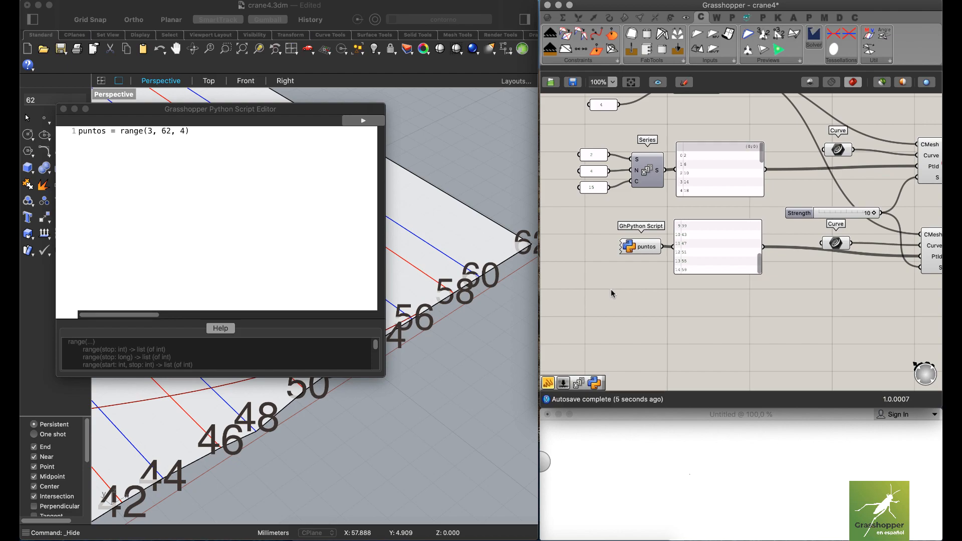
pyautogui.moveTo(744, 220)
pyautogui.mouseDown(button='right')
pyautogui.moveTo(673, 265)
pyautogui.moveTo(667, 255)
pyautogui.moveTo(732, 196)
pyautogui.moveTo(746, 211)
pyautogui.mouseUp(button='right')
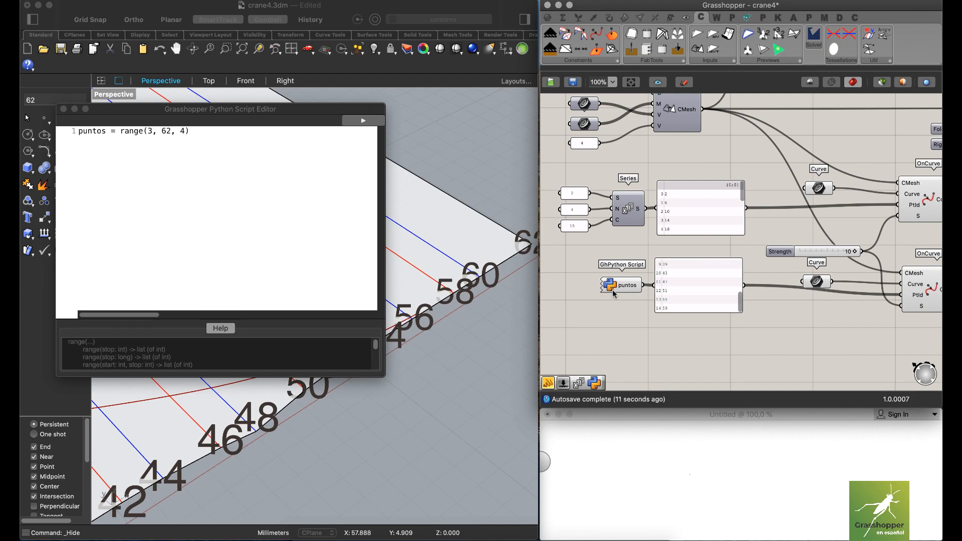
pyautogui.click(63, 108)
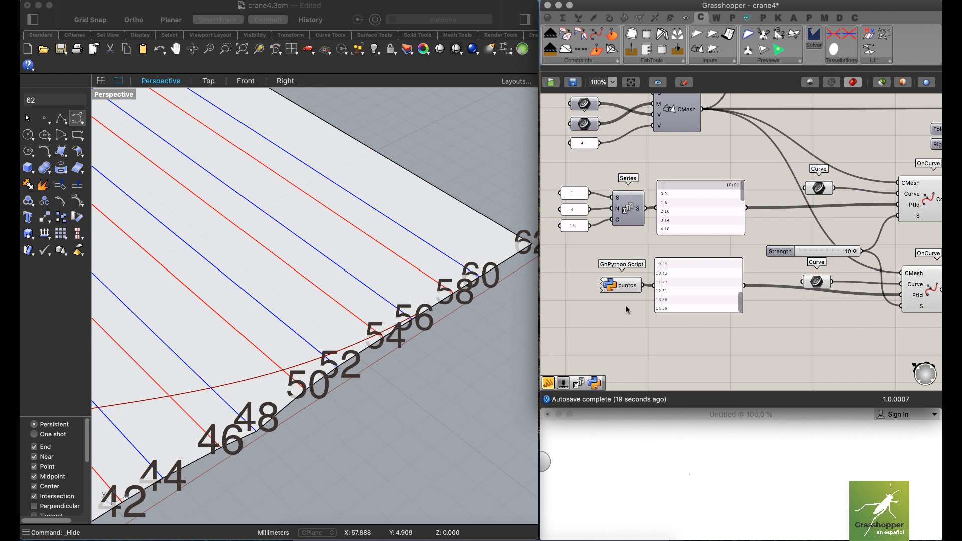
# Shift the upper OnCurve component slightly so that it lines up with the lower one.
pyautogui.moveTo(744, 250); pyautogui.dragTo(736, 230, button='right')
pyautogui.scroll(-3, 749, 216)
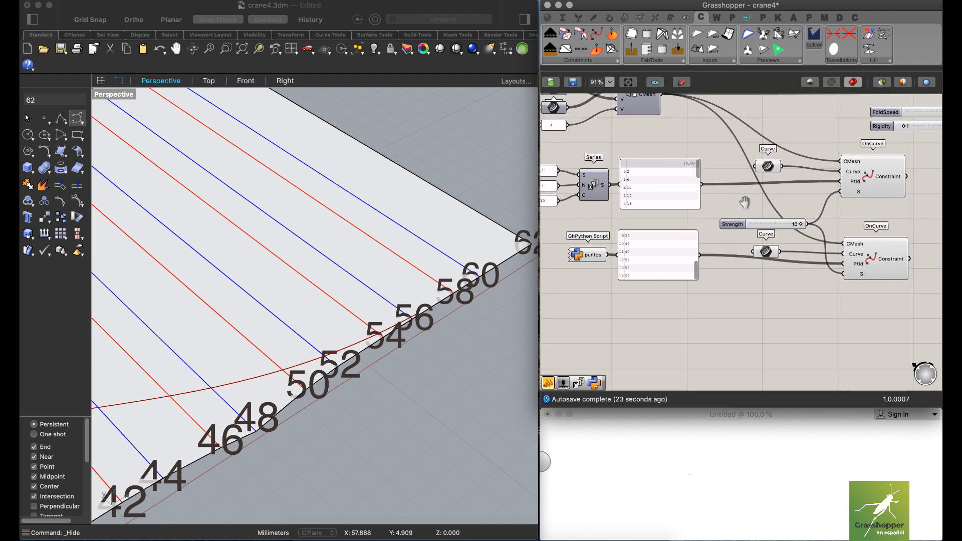
pyautogui.moveTo(596, 177); pyautogui.dragTo(633, 178, button='right')
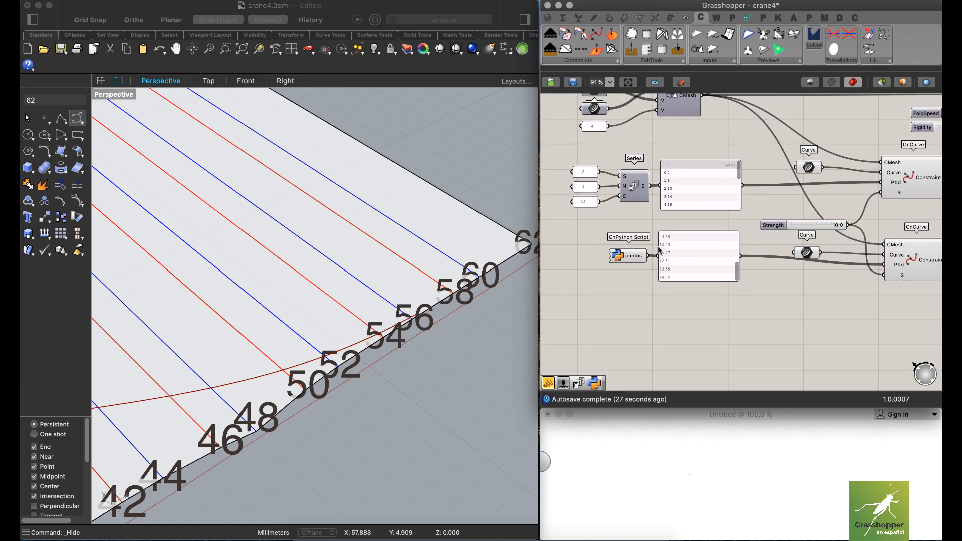
pyautogui.hscroll(5, 705, 269)
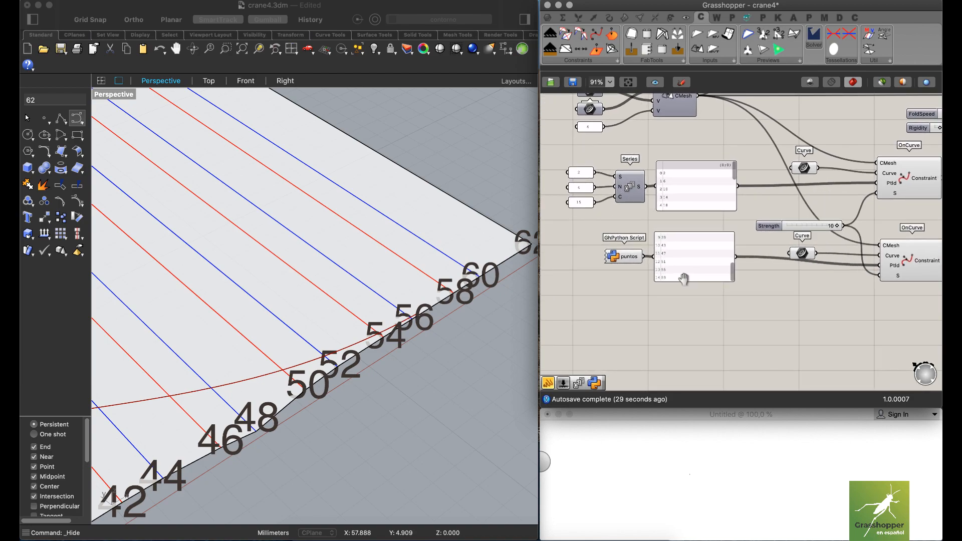
pyautogui.hscroll(10, 696, 286)
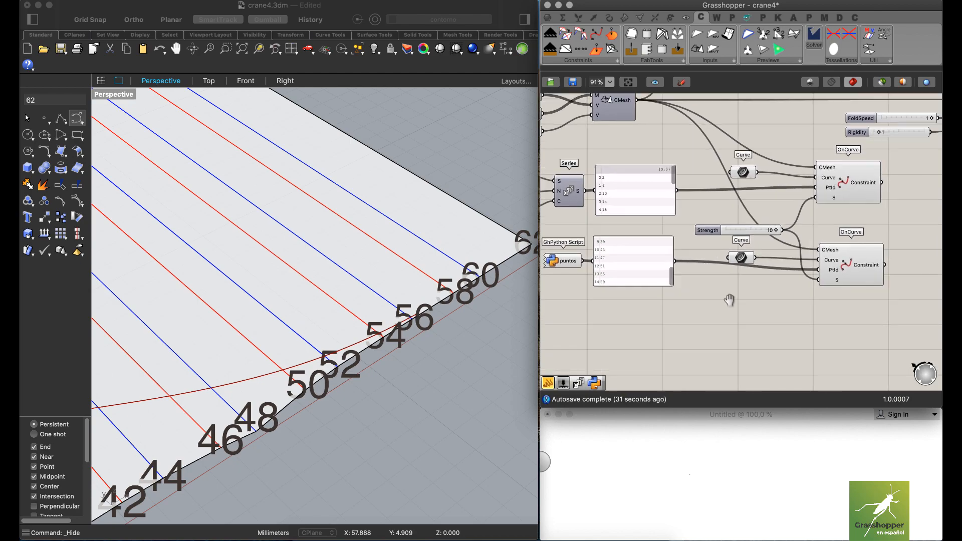
pyautogui.moveTo(726, 254); pyautogui.dragTo(721, 257, button='right')
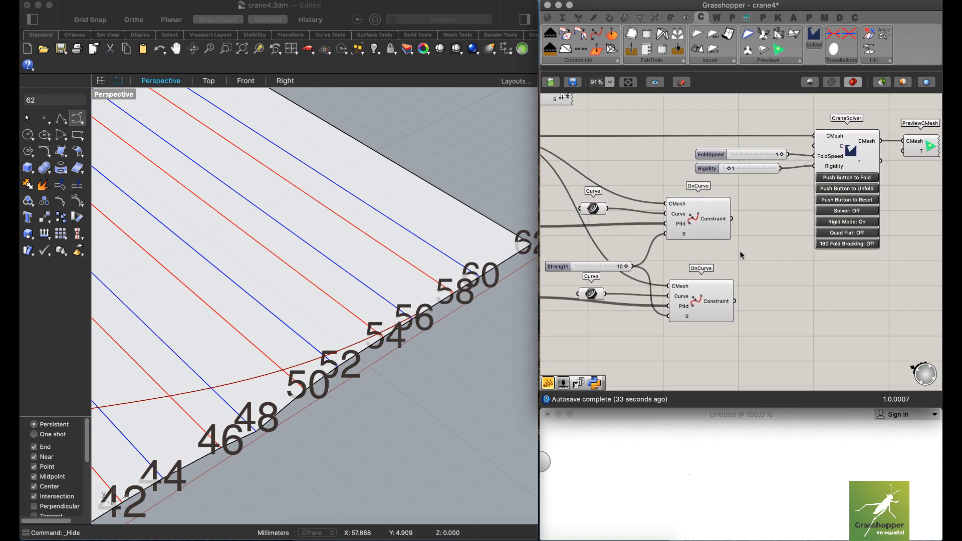
pyautogui.hscroll(-3, 741, 256)
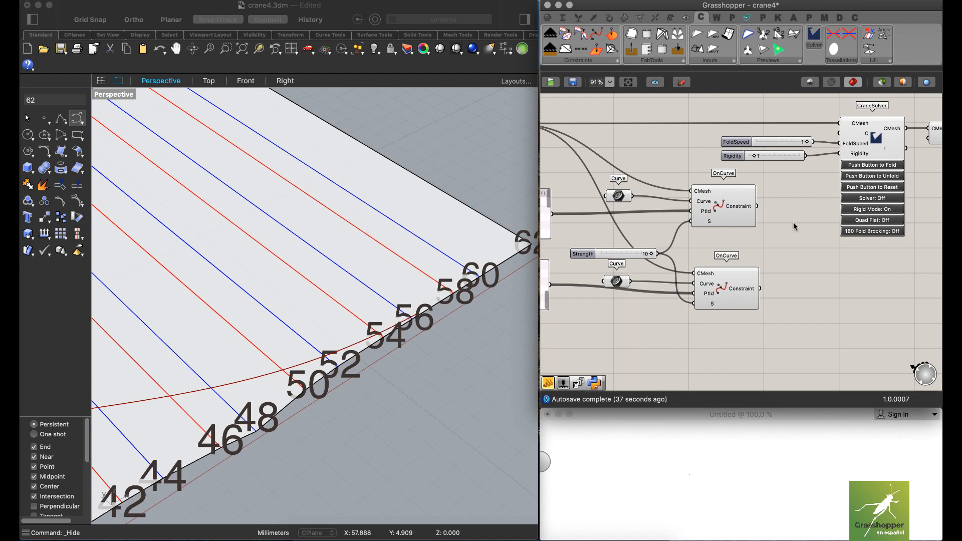
pyautogui.moveTo(736, 201); pyautogui.dragTo(740, 201)
pyautogui.click(774, 225)
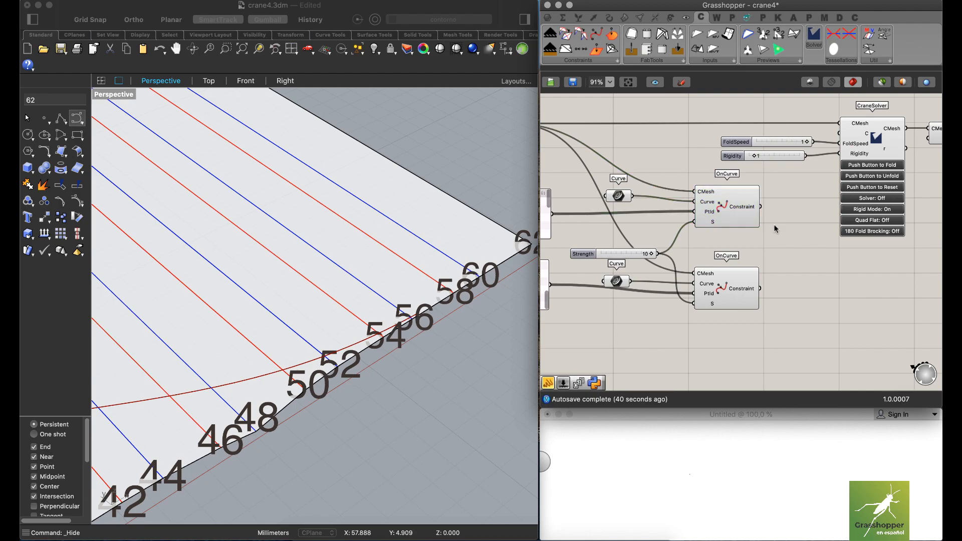
# Check the upper OnCurve constraint and which viewport curve its Curve parameter references along the mesh edge.
pyautogui.click(732, 209)
pyautogui.scroll(-3, 682, 195)
pyautogui.scroll(-10, 382, 193)
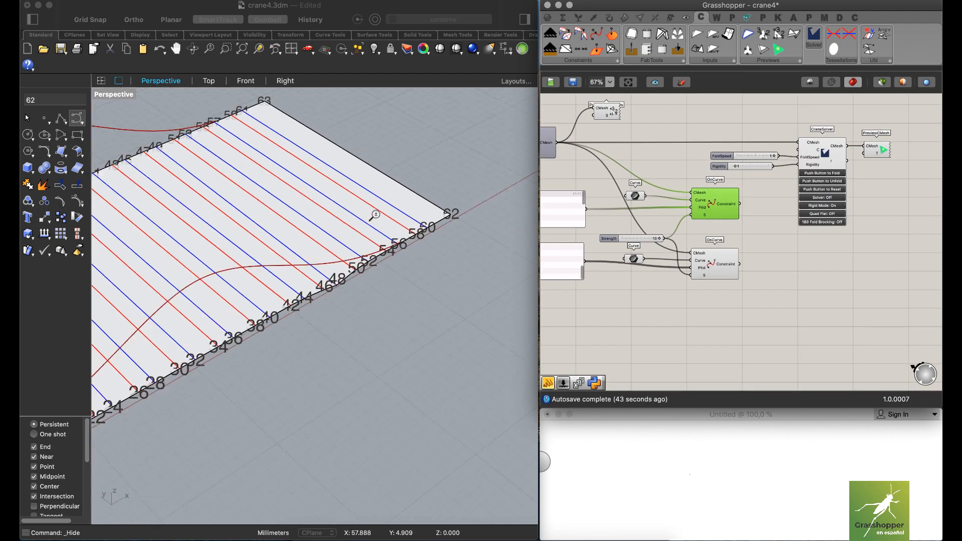
pyautogui.keyDown('shift'); pyautogui.moveTo(312, 230); pyautogui.dragTo(343, 239, button='right'); pyautogui.keyUp('shift')
pyautogui.scroll(5, 352, 225)
pyautogui.scroll(-1, 352, 226)
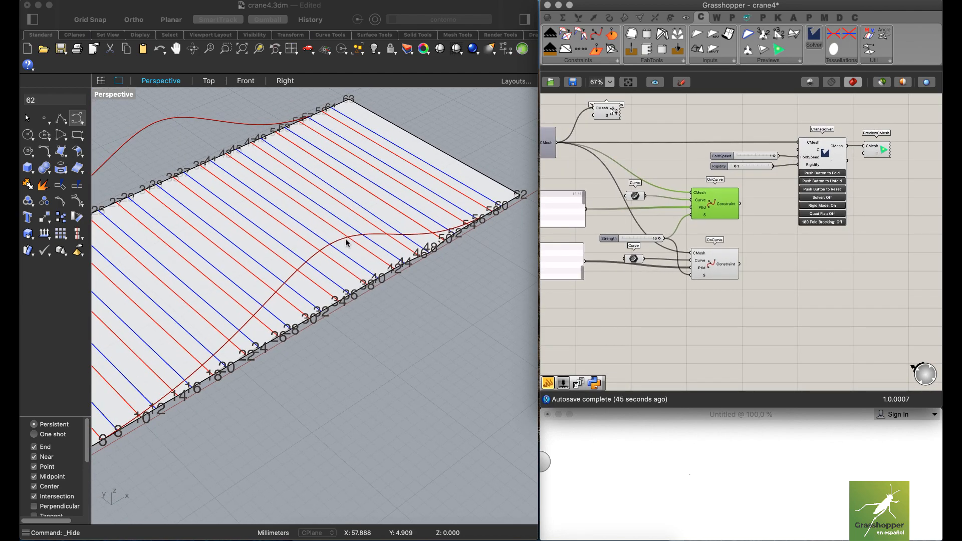
pyautogui.moveTo(737, 241); pyautogui.dragTo(771, 241, button='right')
pyautogui.click(758, 268)
pyautogui.click(669, 198)
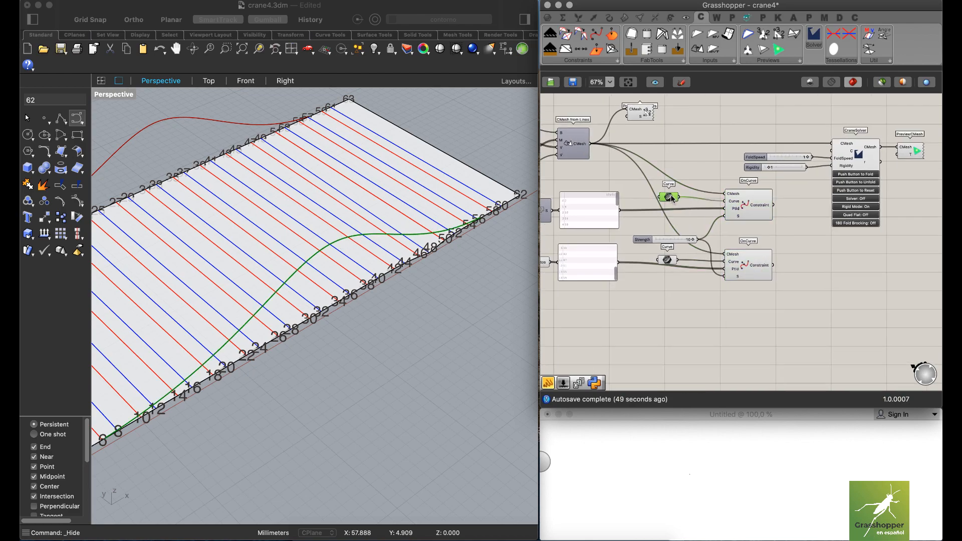
# Check which viewport curve the lower Curve parameter references and hide Rhino's tool sidebar to give the Perspective view more room.
pyautogui.click(667, 260)
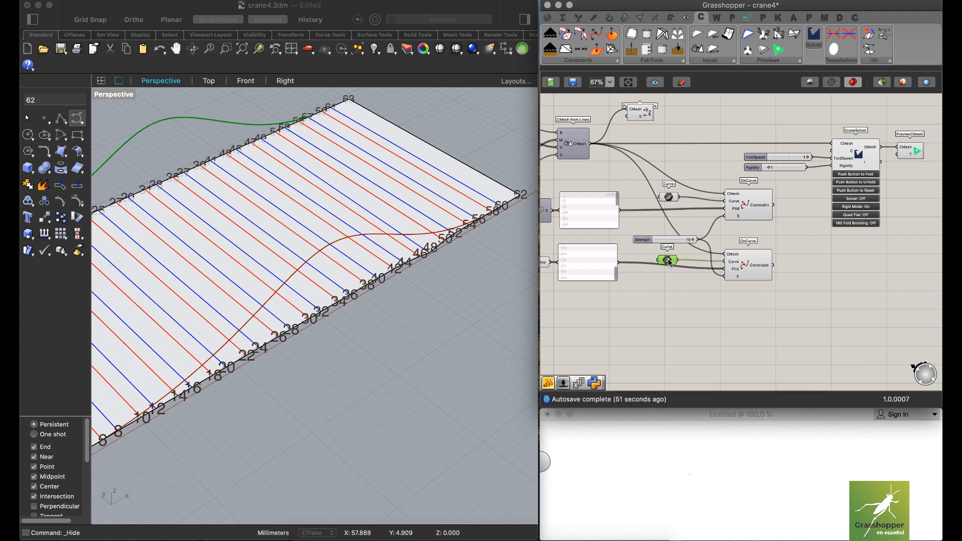
pyautogui.click(32, 26)
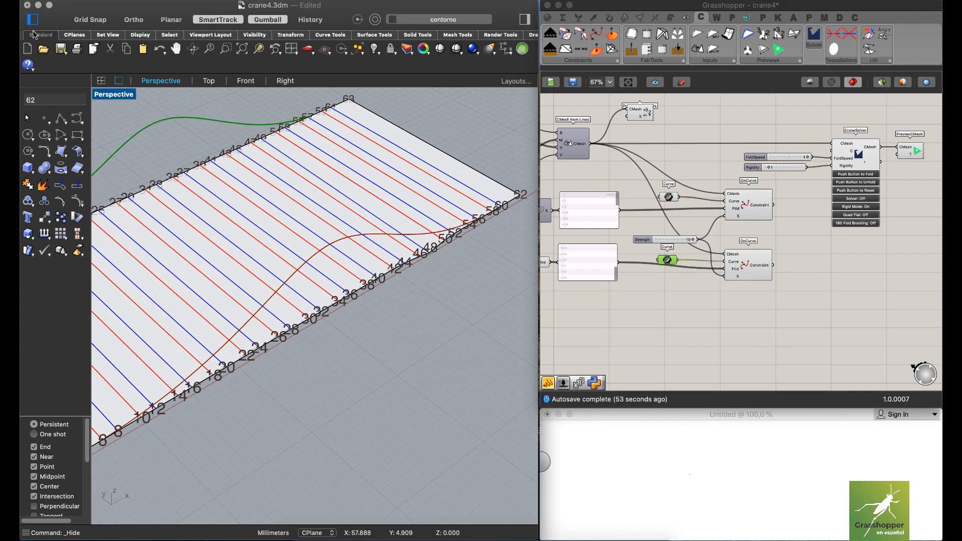
pyautogui.click(34, 20)
pyautogui.scroll(-5, 318, 218)
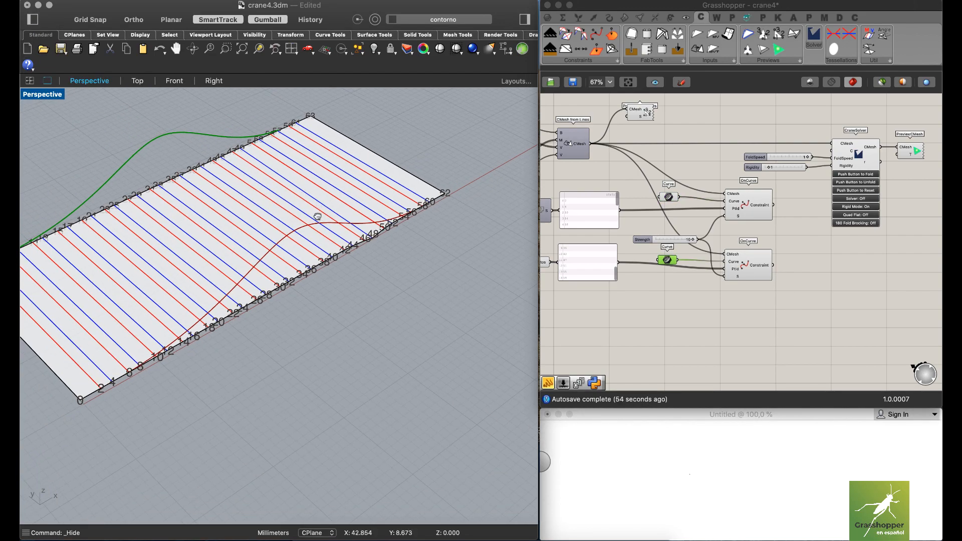
pyautogui.keyDown('shift'); pyautogui.moveTo(352, 234); pyautogui.dragTo(346, 239, button='right'); pyautogui.keyUp('shift')
pyautogui.click(790, 249)
pyautogui.moveTo(749, 242); pyautogui.dragTo(706, 244, button='right')
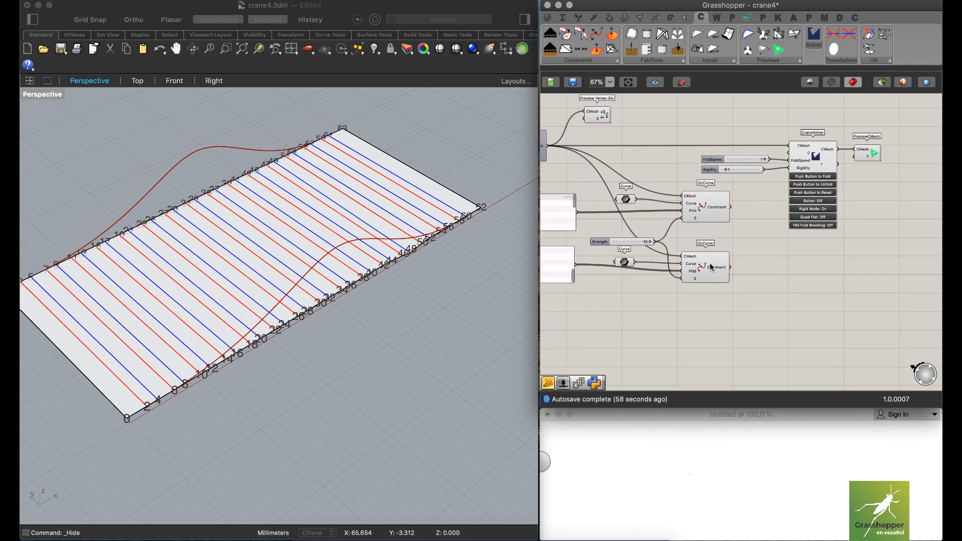
pyautogui.moveTo(712, 206); pyautogui.dragTo(710, 218)
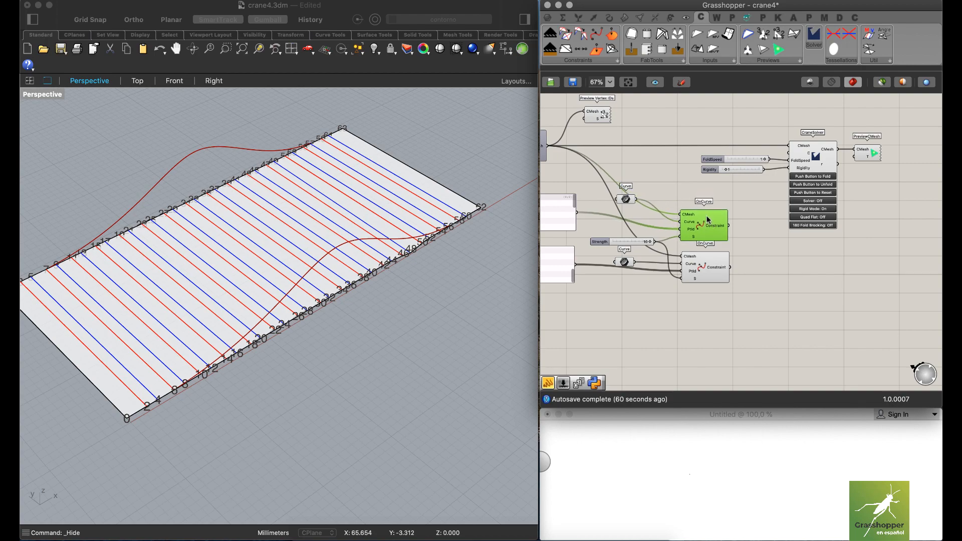
pyautogui.press('super+z')
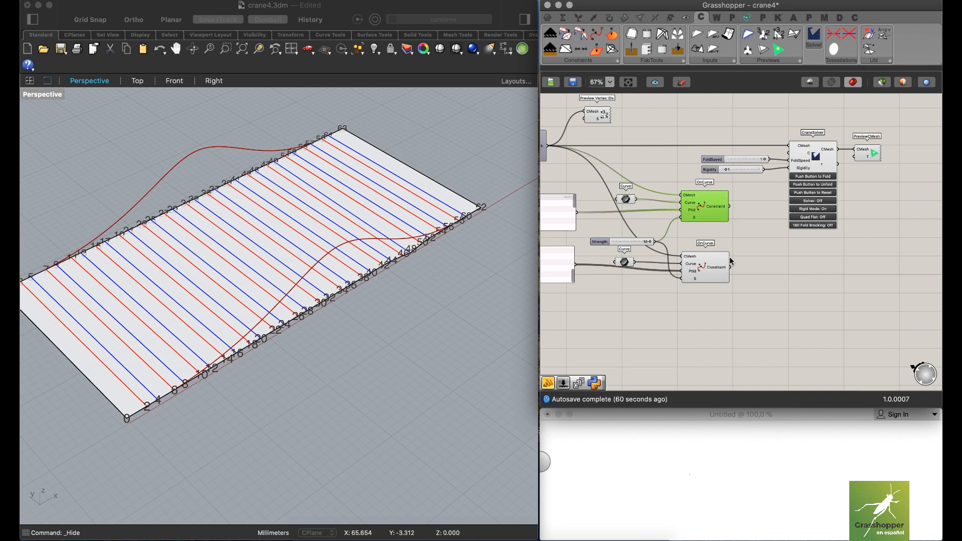
# Move the CraneSolver, its FoldSpeed and Rigidity sliders and the PreviewCMesh component farther away from the OnCurve components.
pyautogui.moveTo(895, 134); pyautogui.dragTo(753, 206)
pyautogui.moveTo(813, 165); pyautogui.dragTo(885, 164)
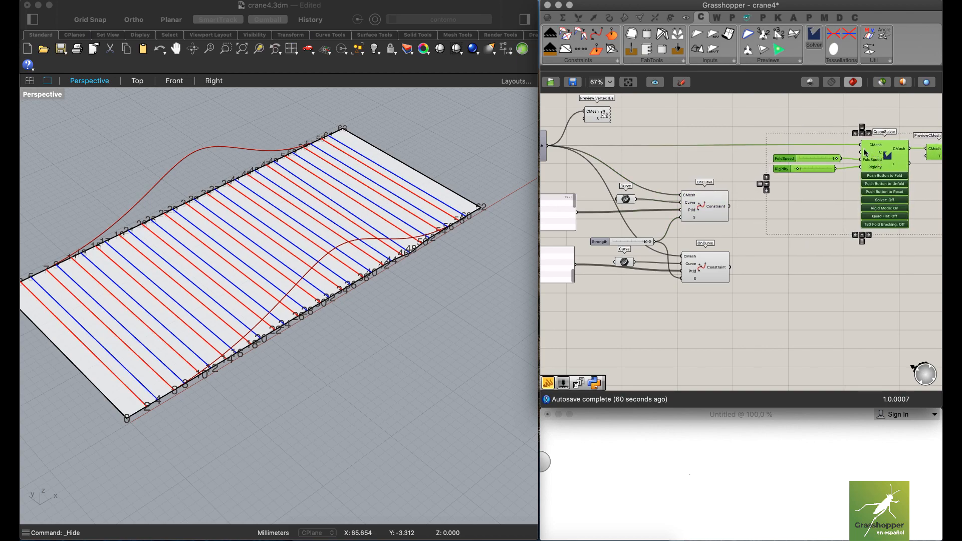
pyautogui.click(772, 251)
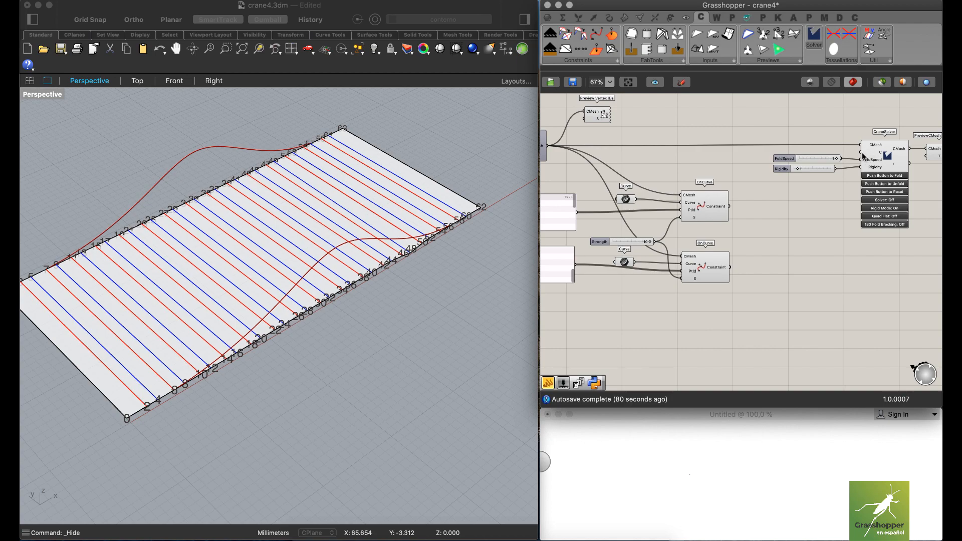
# Add a Merge component and place it midway between the two OnCurve components and the CraneSolver.
pyautogui.doubleClick(769, 239)
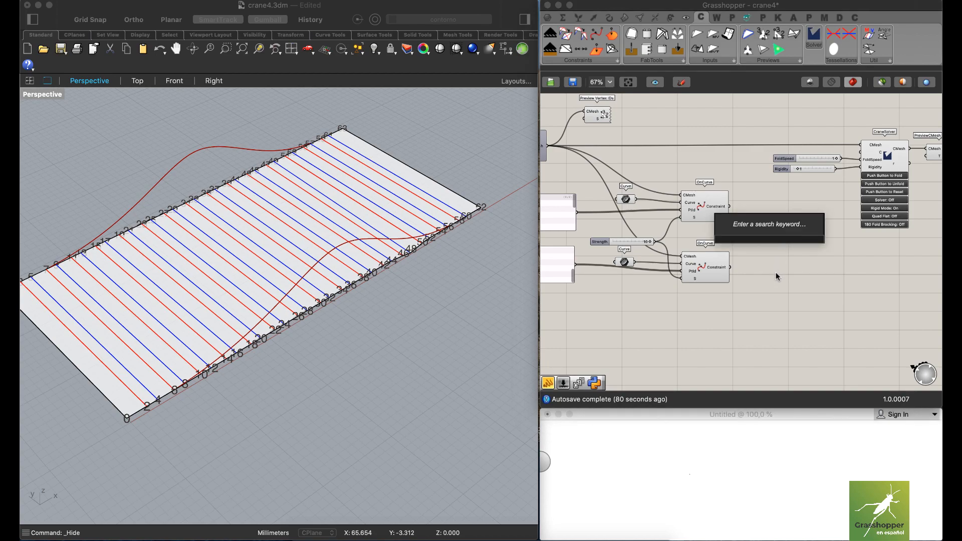
pyautogui.press('Escape')
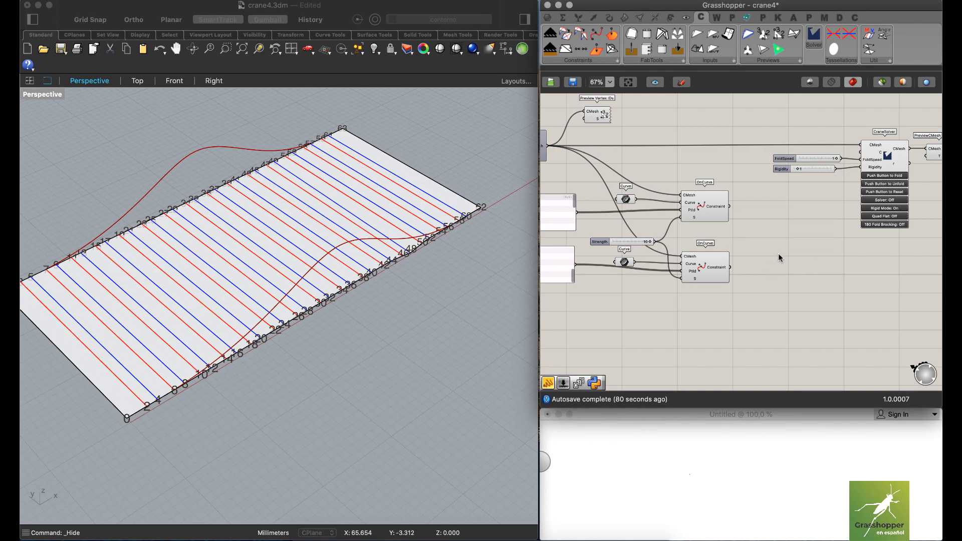
pyautogui.doubleClick(781, 250)
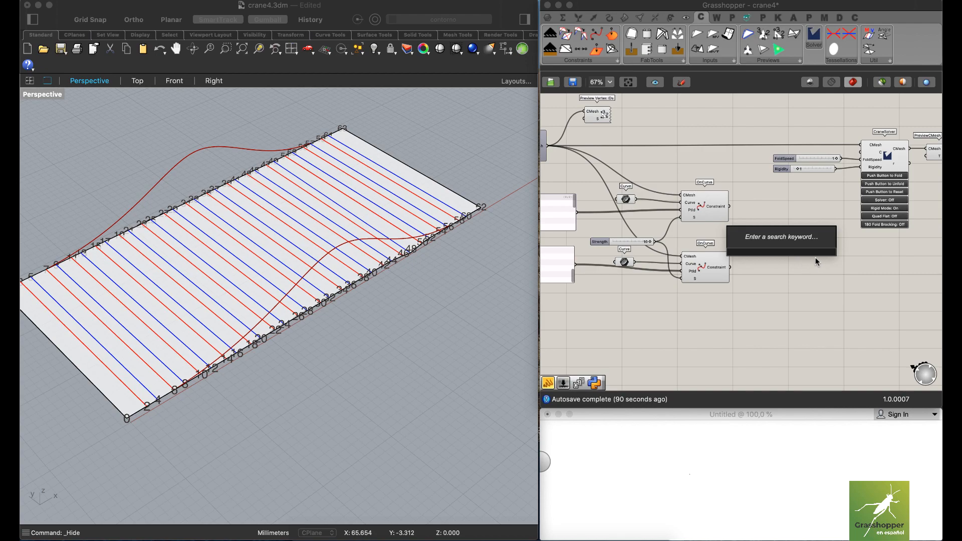
pyautogui.write('merge')
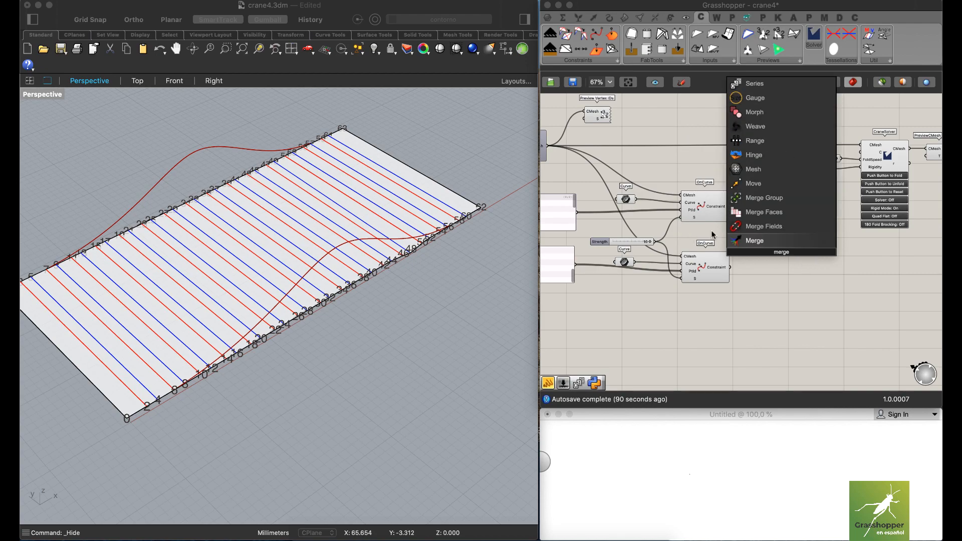
pyautogui.click(785, 241)
pyautogui.scroll(5, 774, 224)
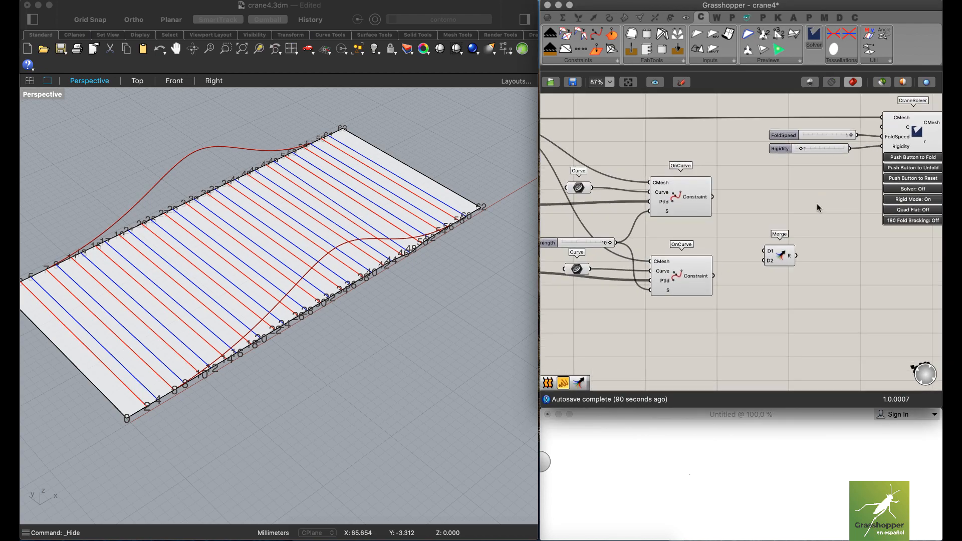
pyautogui.scroll(-1, 793, 221)
pyautogui.moveTo(737, 290); pyautogui.dragTo(727, 273)
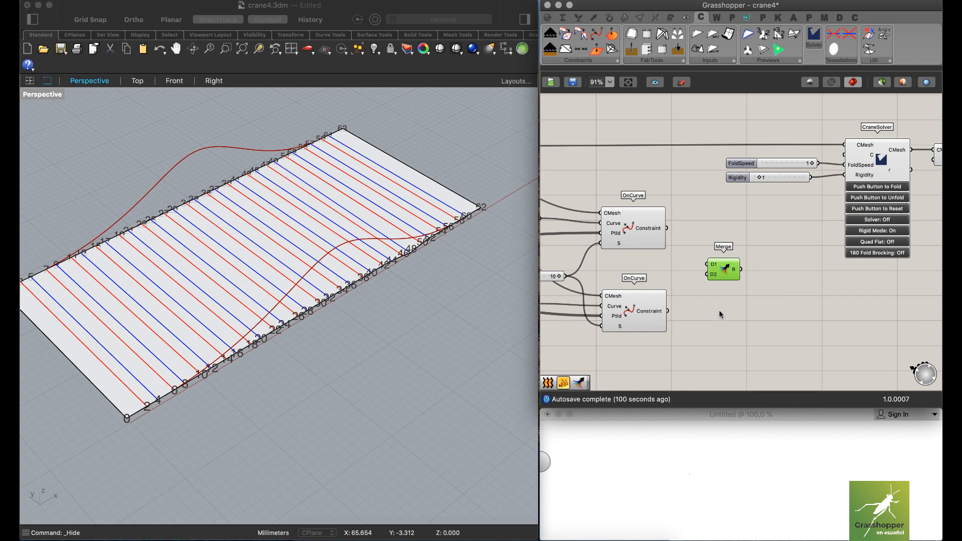
# Connect the upper OnCurve's Constraint output to Merge input D1 and the lower OnCurve's Constraint output to D2.
pyautogui.scroll(1, 726, 283)
pyautogui.scroll(3, 733, 270)
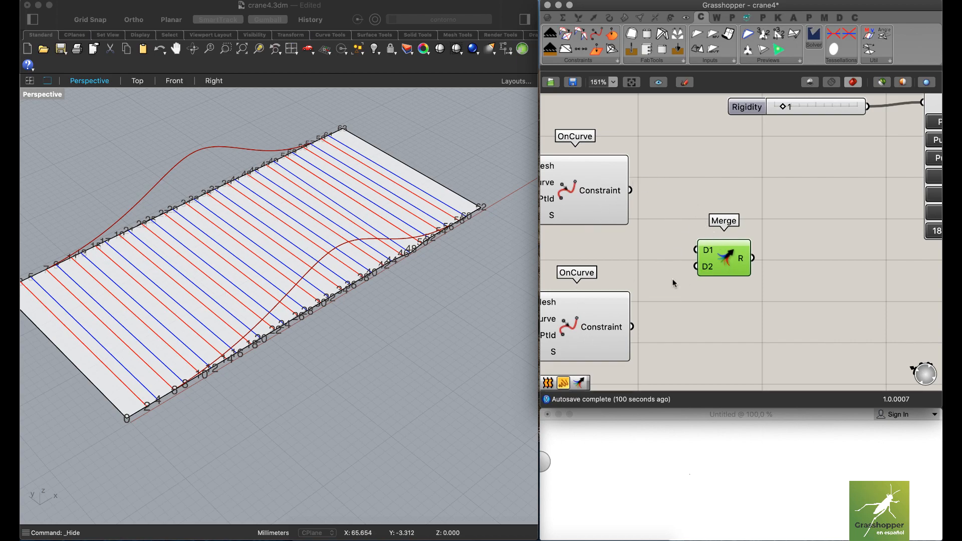
pyautogui.moveTo(769, 236); pyautogui.dragTo(719, 246, button='right')
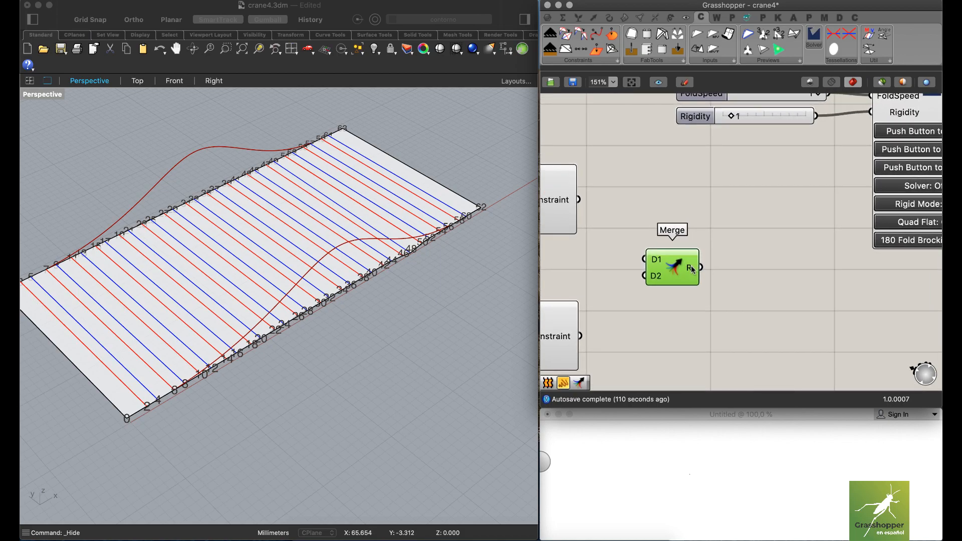
pyautogui.moveTo(766, 194); pyautogui.dragTo(816, 175, button='right')
pyautogui.moveTo(632, 184); pyautogui.dragTo(685, 221)
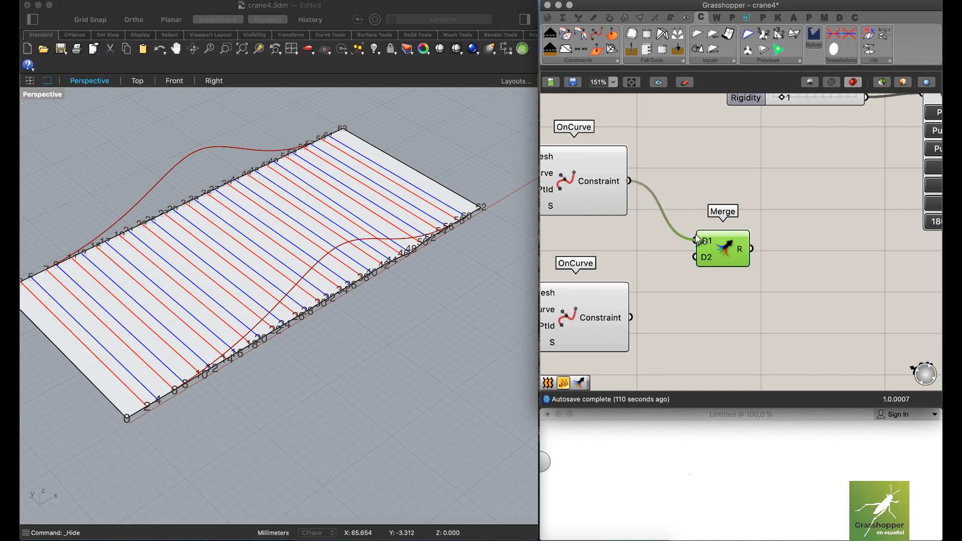
pyautogui.moveTo(631, 318); pyautogui.dragTo(698, 257)
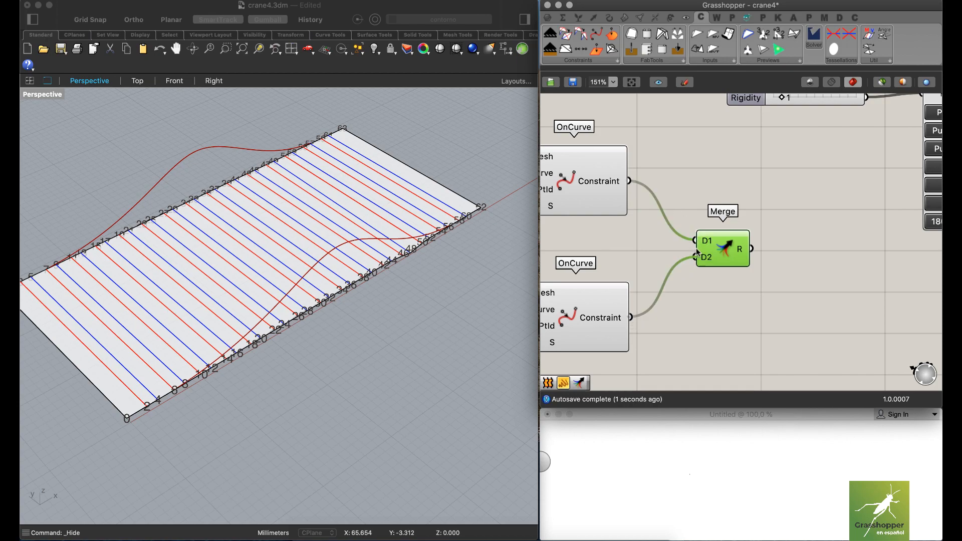
# Examine how the two OnCurve constraints feed the Merge component and where the CraneSolver inputs lie.
pyautogui.hscroll(5, 740, 251)
pyautogui.scroll(2, 741, 252)
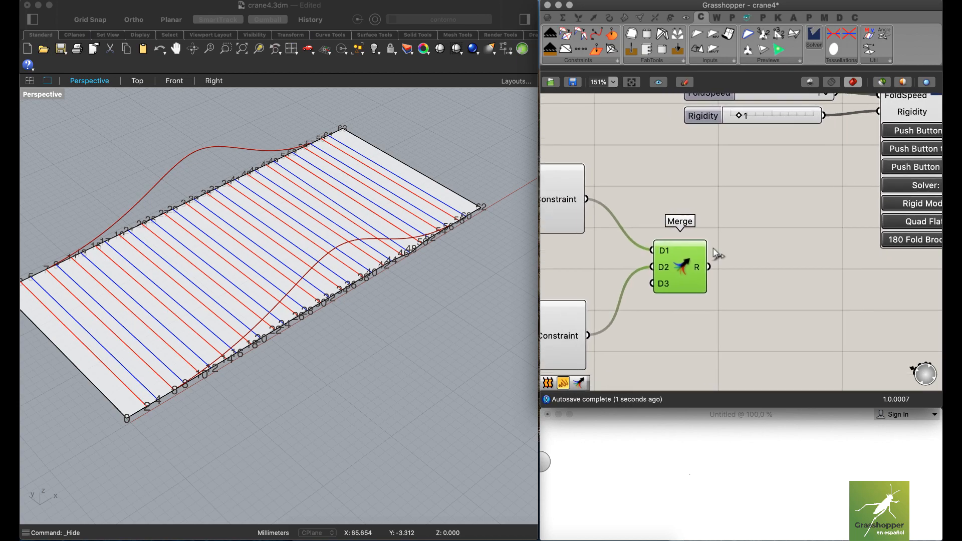
pyautogui.hscroll(-10, 693, 197)
pyautogui.scroll(-2, 693, 197)
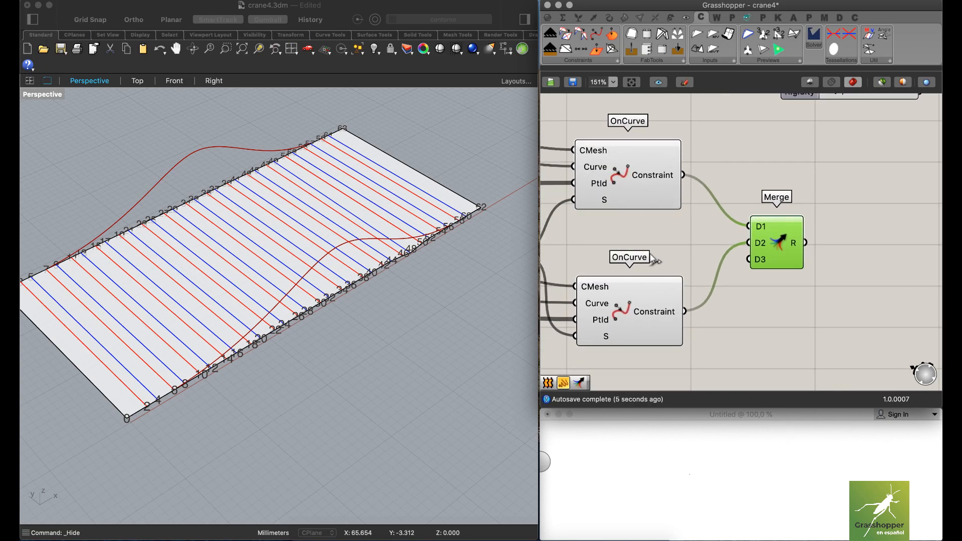
pyautogui.moveTo(840, 166); pyautogui.dragTo(728, 201, button='right')
pyautogui.scroll(-1, 741, 197)
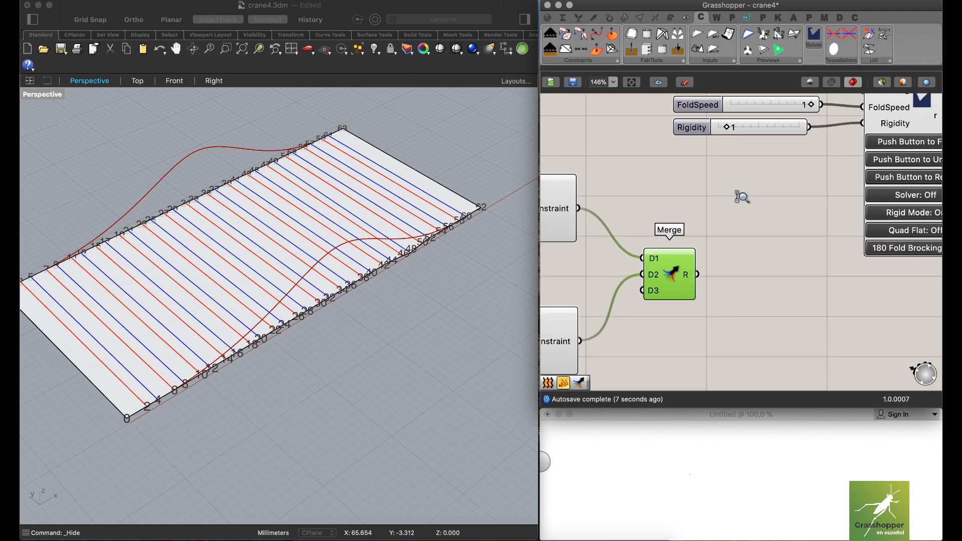
pyautogui.moveTo(843, 136); pyautogui.dragTo(776, 195, button='right')
pyautogui.moveTo(689, 244); pyautogui.dragTo(818, 168, button='right')
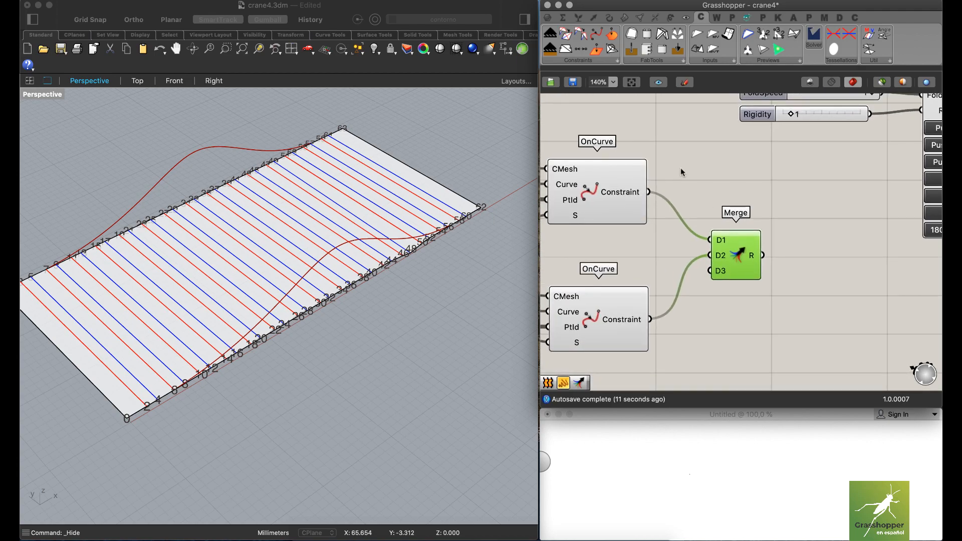
pyautogui.moveTo(717, 251); pyautogui.dragTo(701, 218, button='right')
pyautogui.scroll(1, 706, 200)
pyautogui.scroll(-1, 706, 200)
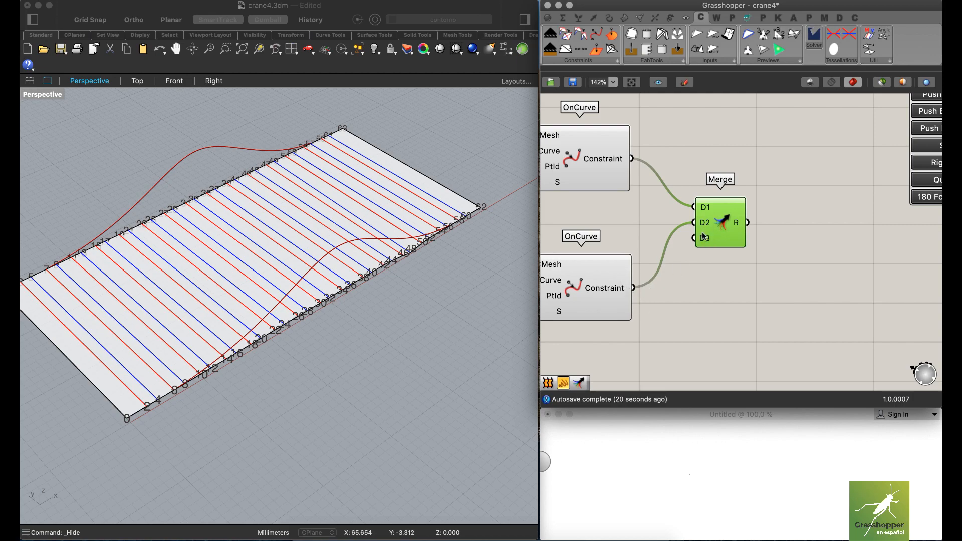
pyautogui.scroll(-2, 716, 210)
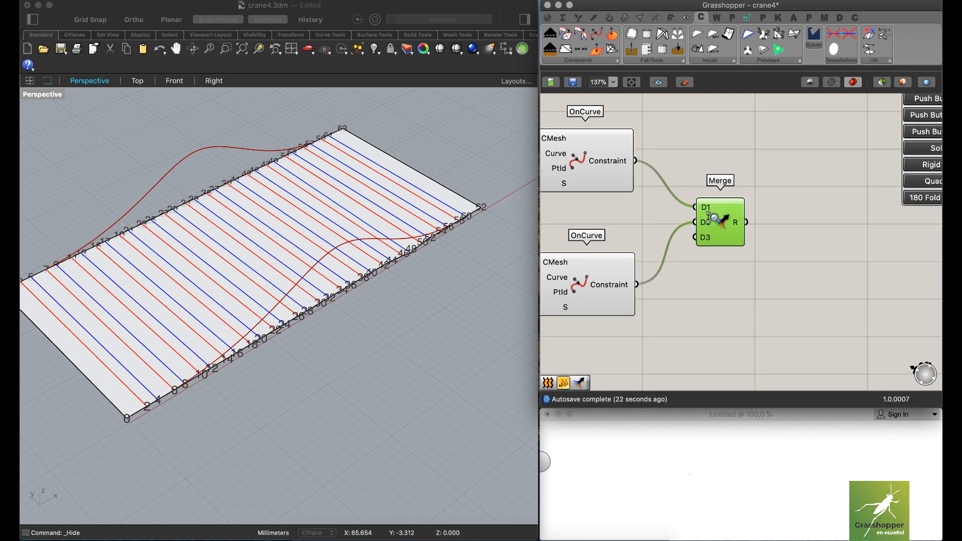
pyautogui.moveTo(742, 234); pyautogui.dragTo(733, 273, button='right')
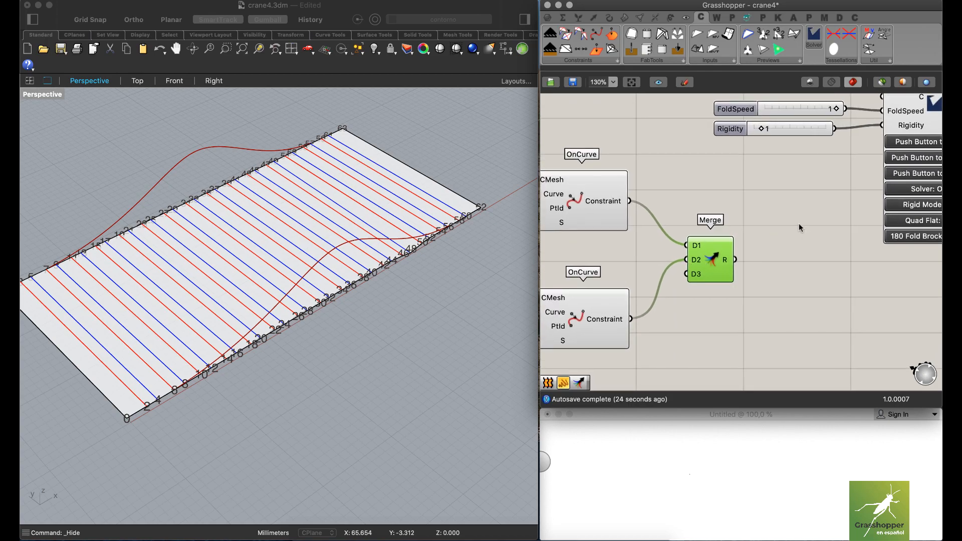
pyautogui.moveTo(799, 224); pyautogui.dragTo(777, 237, button='right')
pyautogui.scroll(-1, 784, 222)
# Deselect the Merge component and switch the CraneSolver's Solver toggle to On.
pyautogui.rightClick(757, 232)
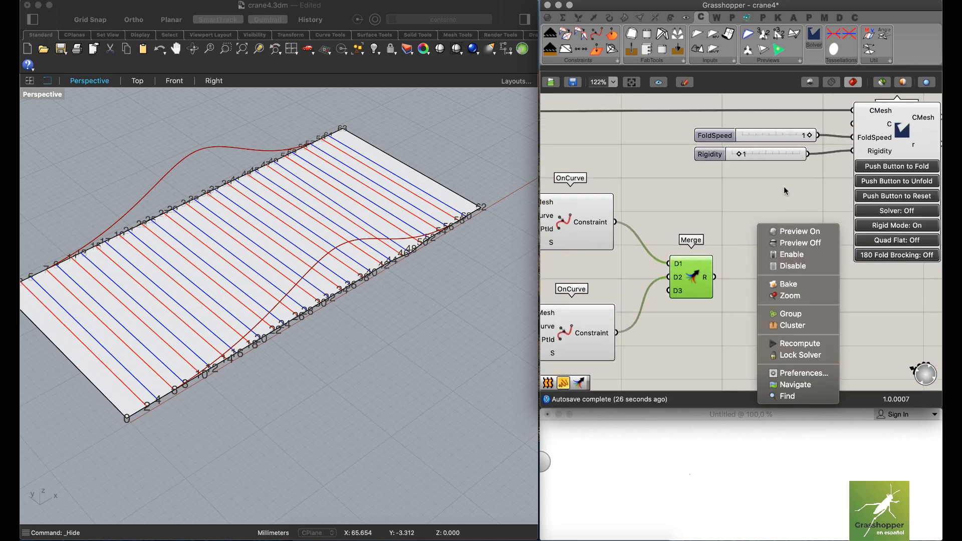
pyautogui.rightClick(783, 185)
pyautogui.click(752, 210)
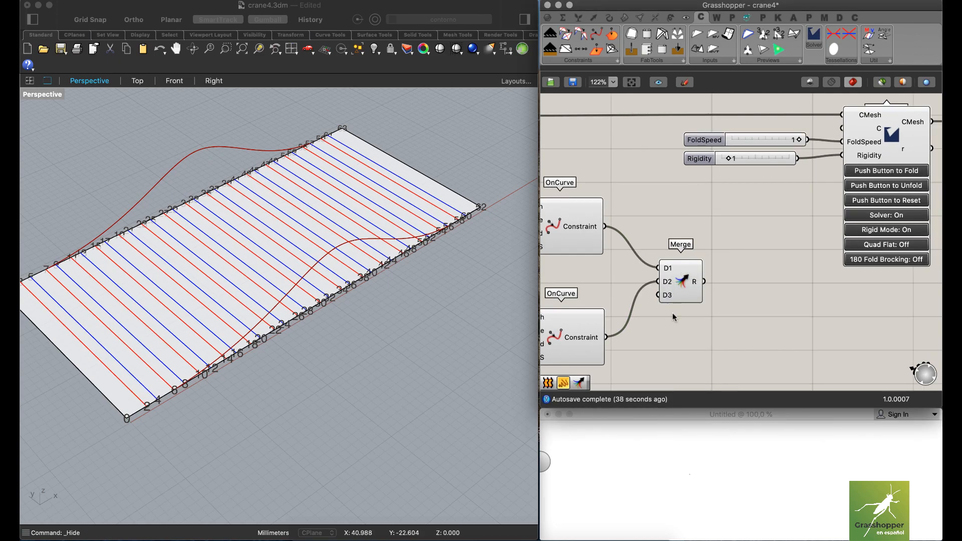
# Connect the Merge component's R output to the C input of the CraneSolver so the mesh folds along both curves.
pyautogui.moveTo(674, 215); pyautogui.dragTo(855, 181, button='right')
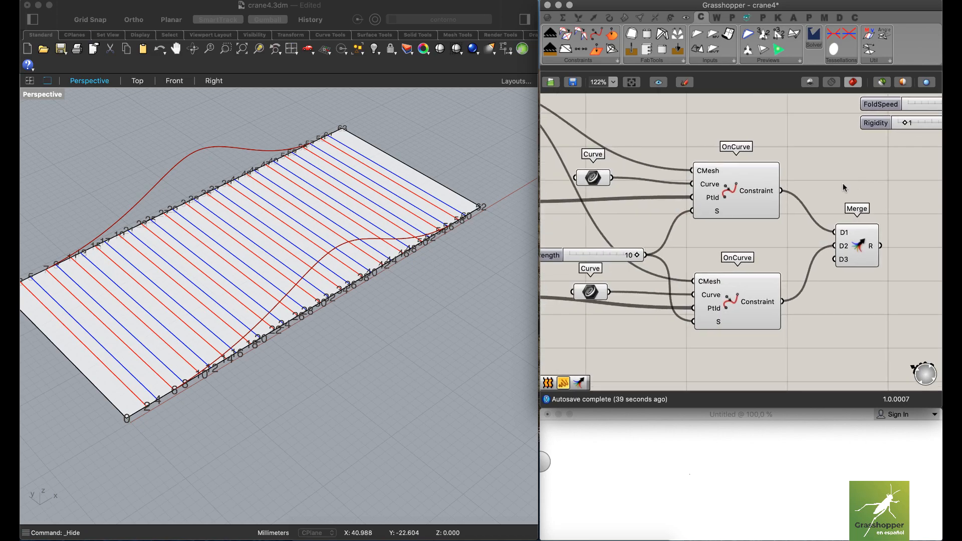
pyautogui.scroll(-3, 743, 170)
pyautogui.moveTo(743, 186); pyautogui.dragTo(789, 215, button='right')
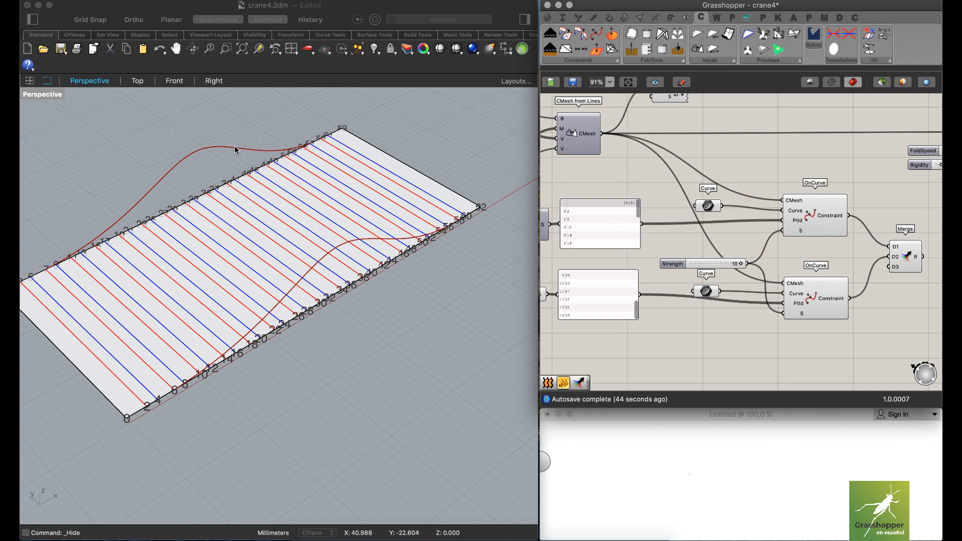
pyautogui.moveTo(796, 195); pyautogui.dragTo(598, 196, button='right')
pyautogui.moveTo(727, 258); pyautogui.dragTo(770, 229)
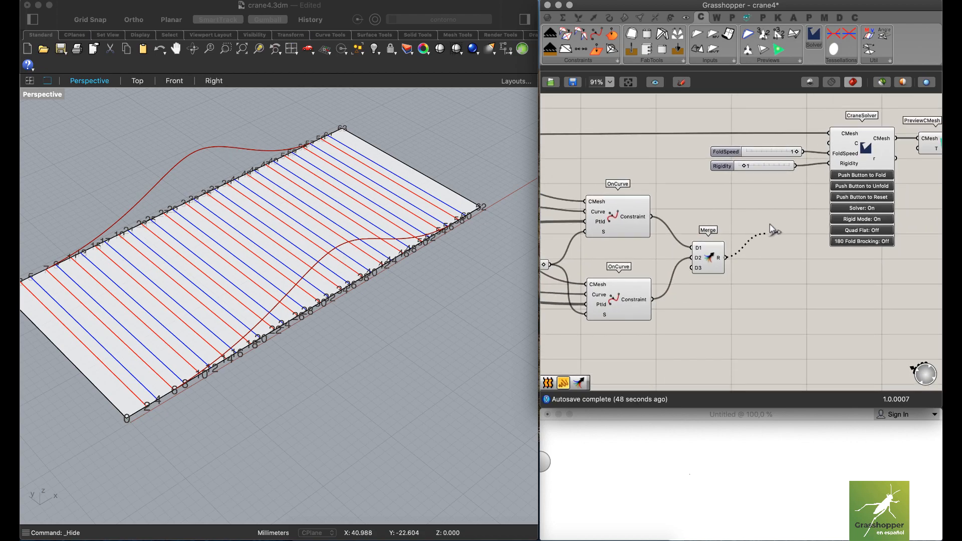
pyautogui.moveTo(788, 195); pyautogui.dragTo(829, 145)
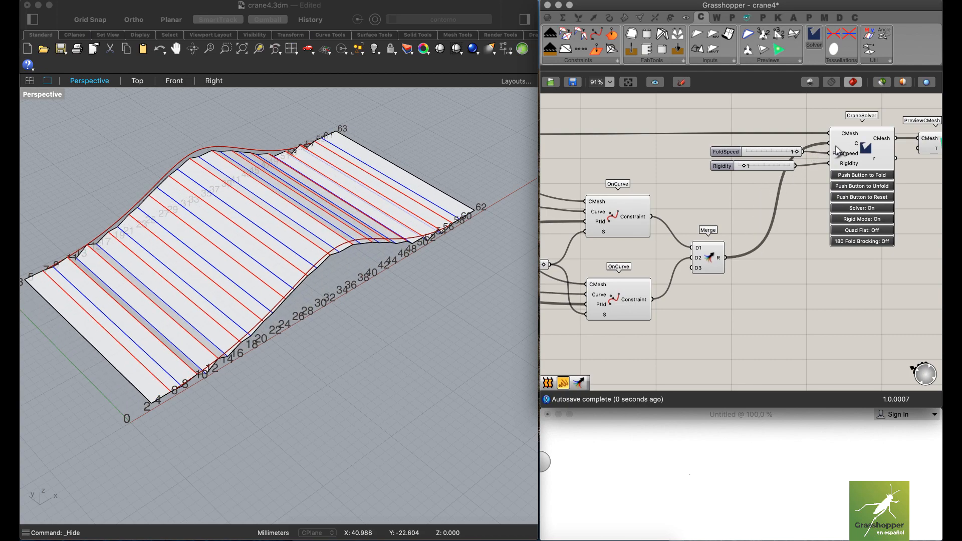
# Hide the vertex numbers in the viewport by turning off the Preview Vertex IDs component.
pyautogui.scroll(5, 369, 210)
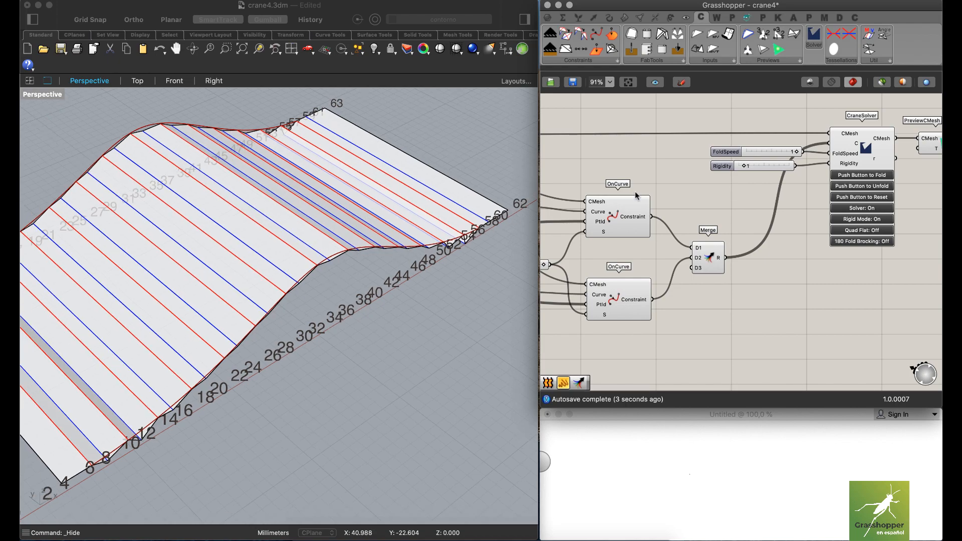
pyautogui.moveTo(732, 217); pyautogui.dragTo(870, 310, button='right')
pyautogui.moveTo(729, 207); pyautogui.dragTo(650, 252)
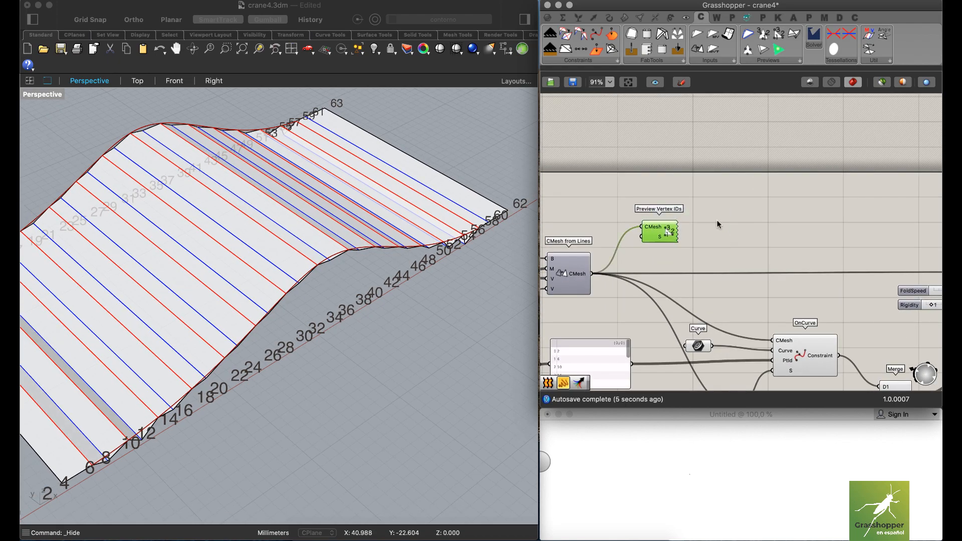
pyautogui.middleClick(722, 219)
pyautogui.click(744, 198)
# Examine from a low angle how closely the folded mesh follows the two constraint curves.
pyautogui.moveTo(817, 250); pyautogui.dragTo(763, 242, button='right')
pyautogui.moveTo(344, 249); pyautogui.dragTo(281, 213, button='right')
pyautogui.scroll(5, 236, 148)
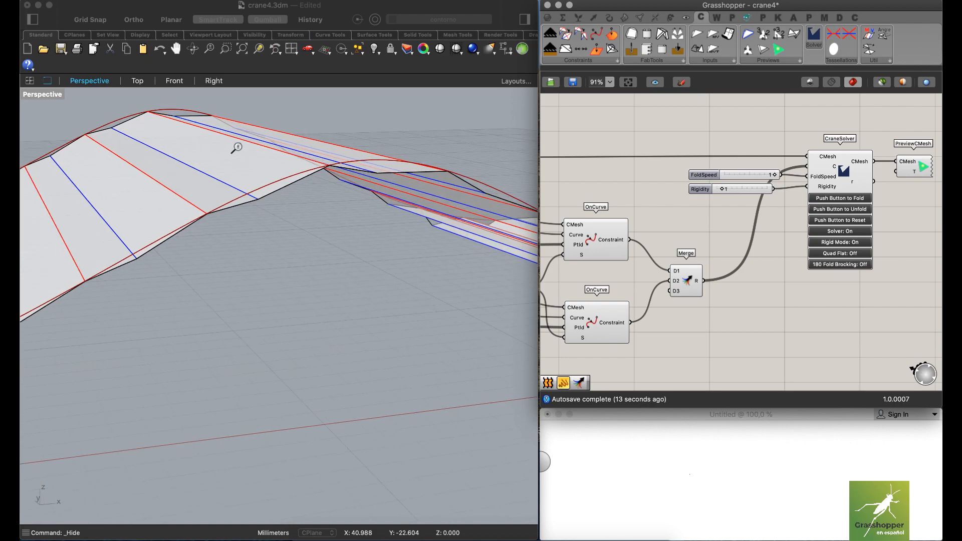
pyautogui.scroll(-8, 321, 171)
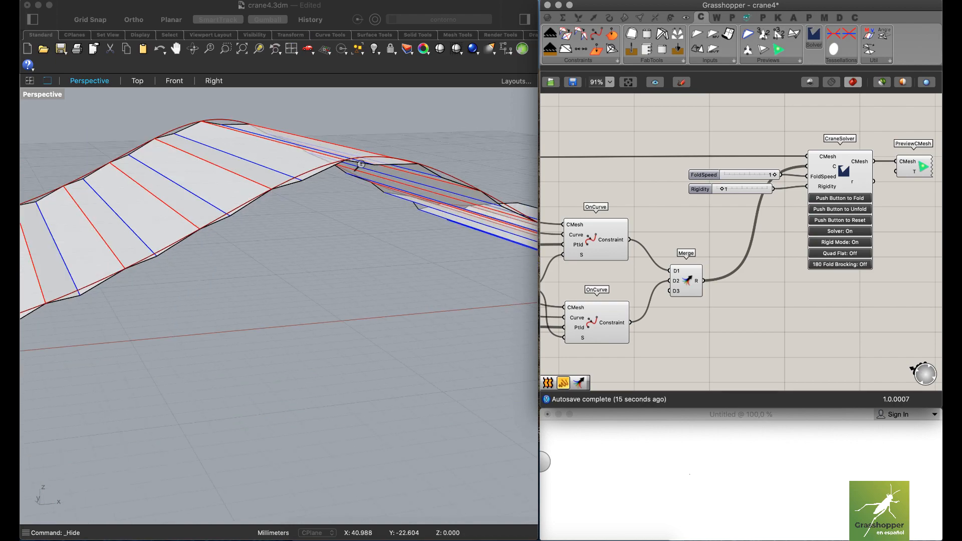
# Fold the mesh along both guide curves with the CraneSolver and examine the pleats from low and high angles.
pyautogui.moveTo(347, 178); pyautogui.dragTo(361, 226, button='right')
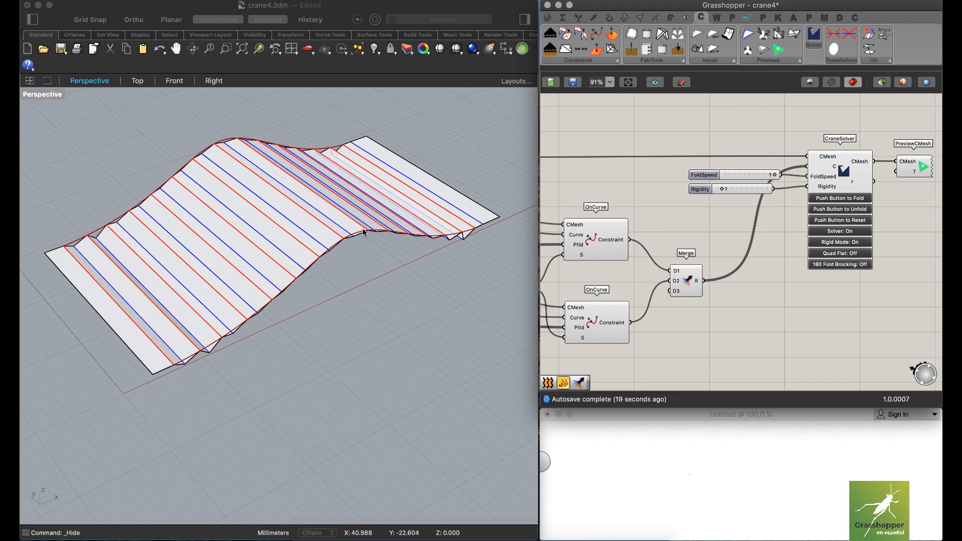
pyautogui.scroll(2, 377, 230)
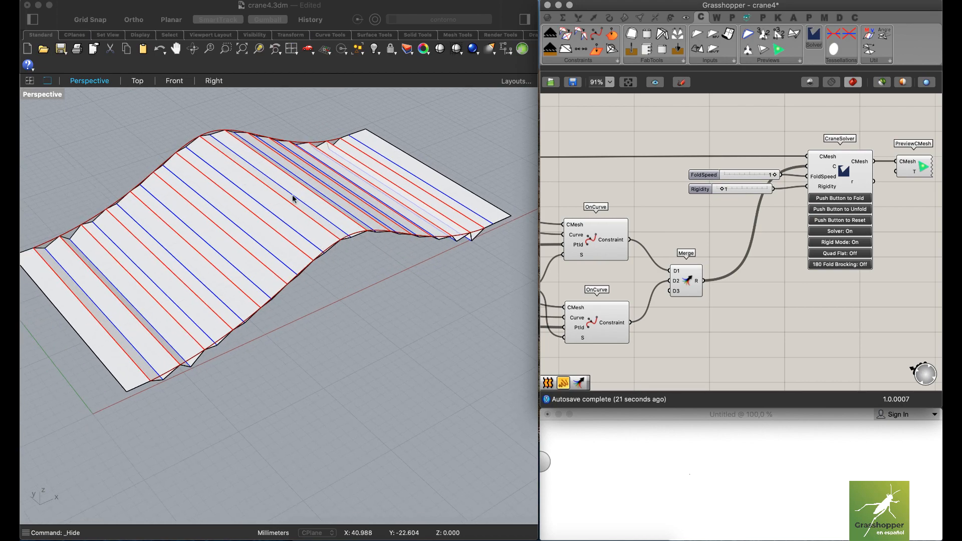
pyautogui.click(846, 201)
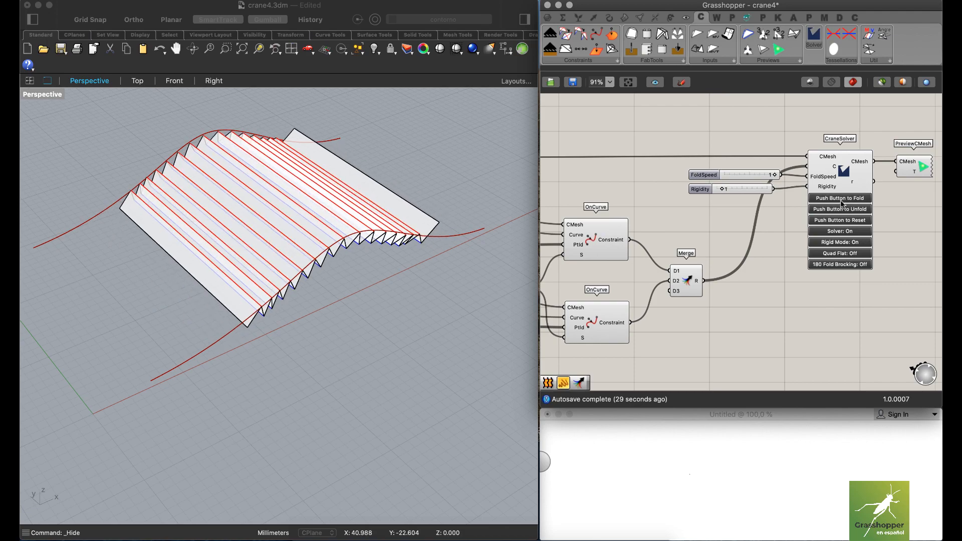
pyautogui.moveTo(318, 208); pyautogui.dragTo(306, 190, button='right')
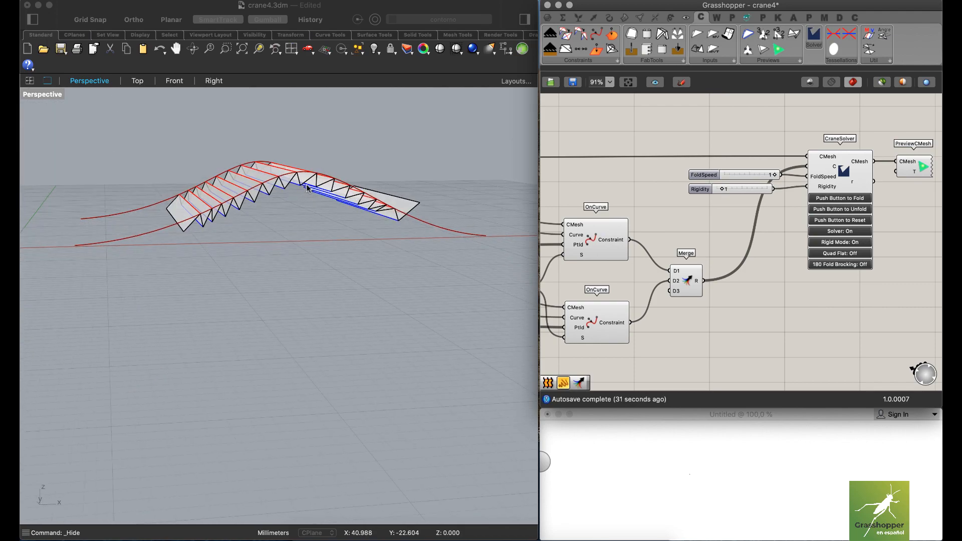
pyautogui.scroll(5, 346, 168)
pyautogui.moveTo(382, 201)
pyautogui.keyDown('shift'); pyautogui.mouseDown(button='right')
pyautogui.moveTo(328, 213)
pyautogui.moveTo(382, 213)
pyautogui.moveTo(384, 196)
pyautogui.moveTo(373, 218)
pyautogui.mouseUp(button='right'); pyautogui.keyUp('shift')
pyautogui.scroll(-3, 384, 195)
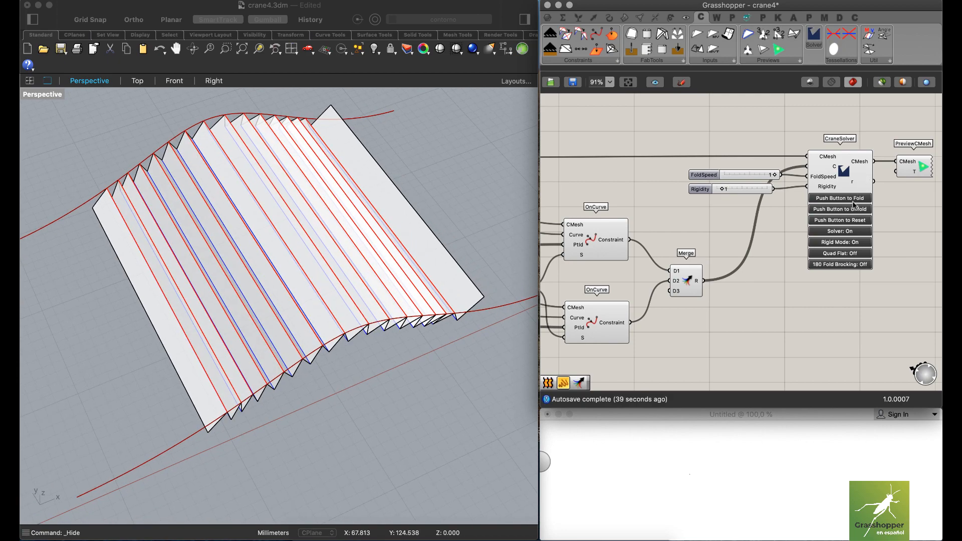
# Unfold the pleated mesh partway with the CraneSolver and view its shape against the two guide curves.
pyautogui.click(855, 211)
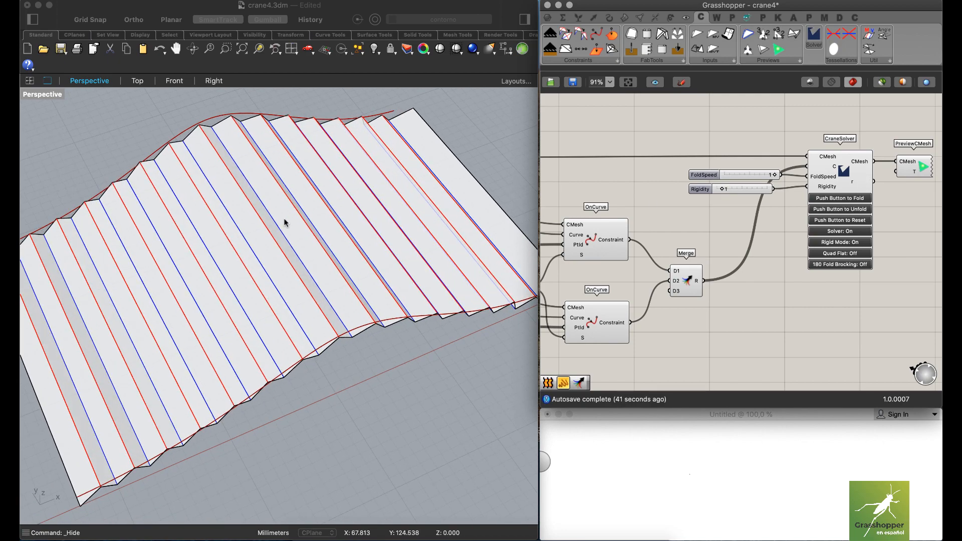
pyautogui.scroll(-4, 285, 231)
pyautogui.moveTo(286, 233); pyautogui.dragTo(279, 215, button='right')
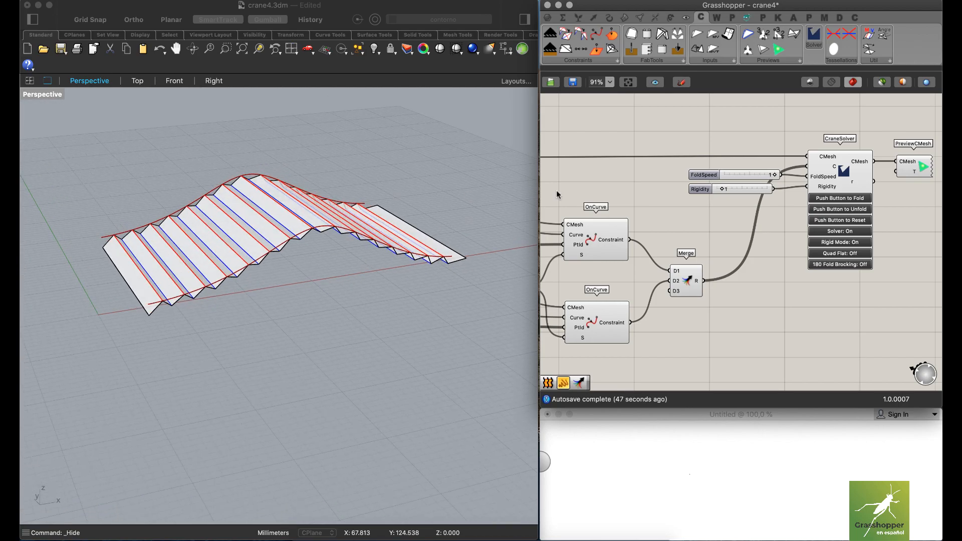
# Fold the mesh tightly again with the CraneSolver and inspect how its pleated edges follow the curves.
pyautogui.click(828, 202)
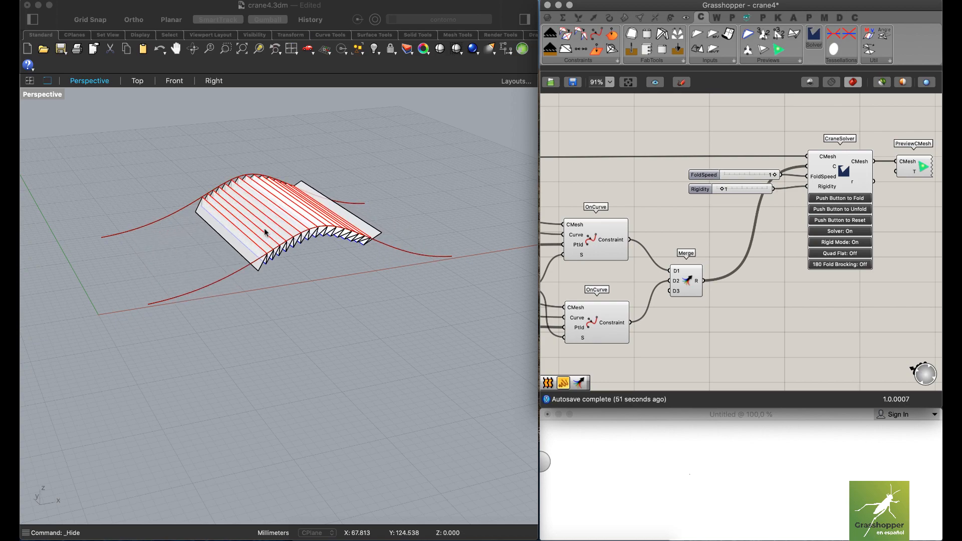
pyautogui.scroll(3, 330, 209)
pyautogui.moveTo(330, 210); pyautogui.dragTo(332, 241, button='right')
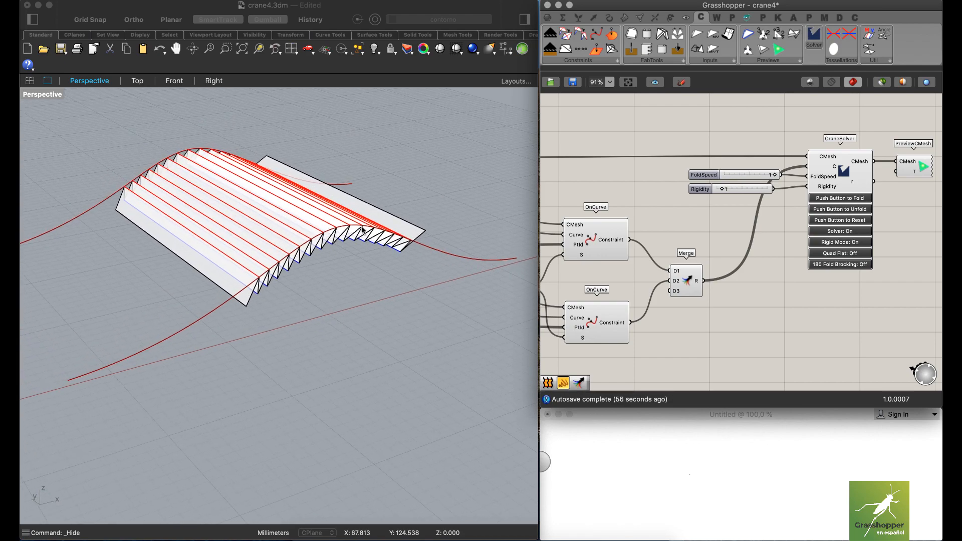
pyautogui.scroll(-3, 371, 185)
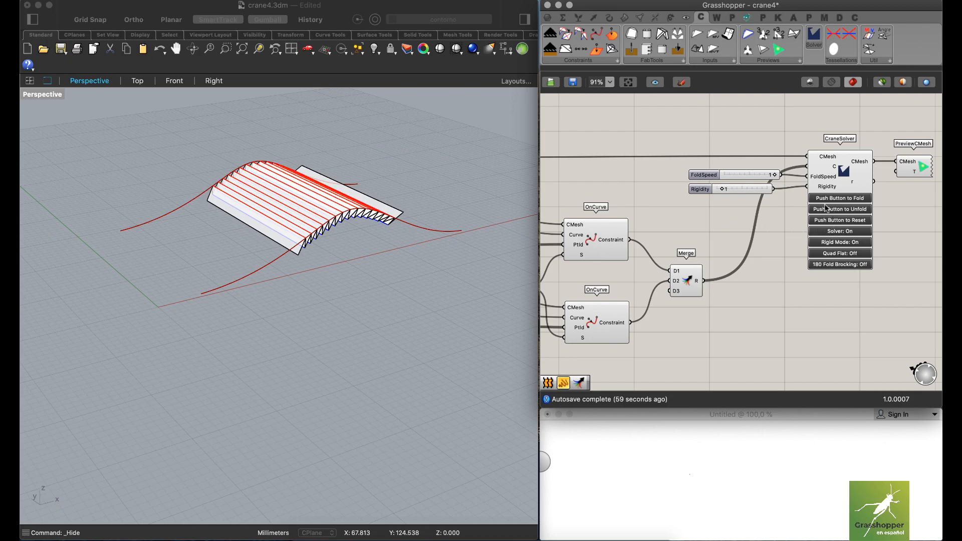
pyautogui.scroll(5, 366, 220)
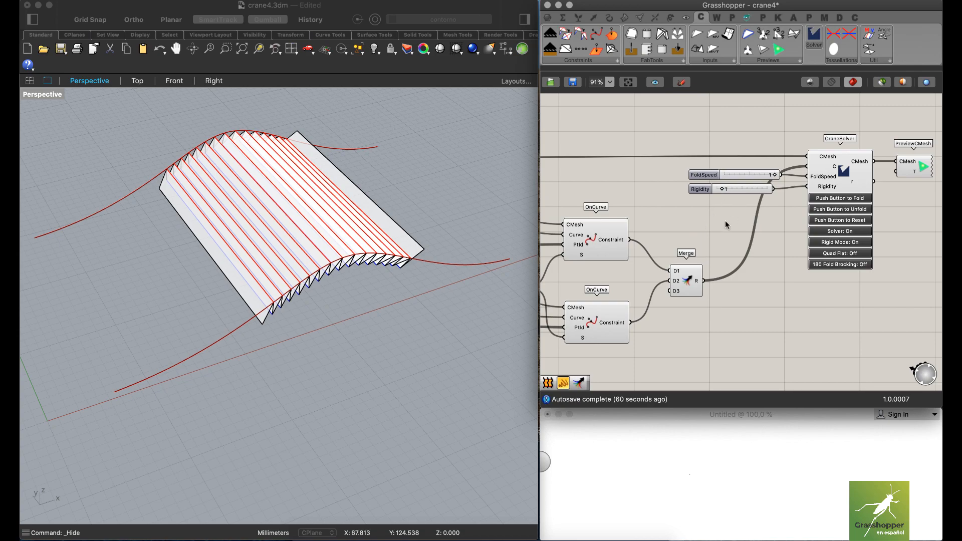
pyautogui.moveTo(356, 265); pyautogui.dragTo(379, 270, button='right')
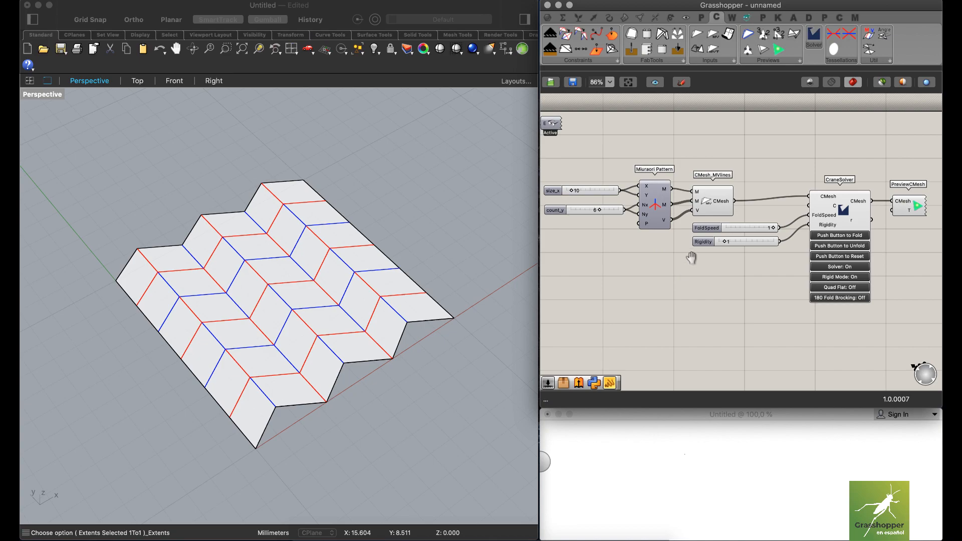
# Move the CraneSolver, its FoldSpeed and Rigidity sliders and PreviewCMesh away from CMesh_MVlines to make room in the Miuraori definition.
pyautogui.scroll(-1, 689, 262)
pyautogui.keyDown('ctrl'); pyautogui.moveTo(728, 246); pyautogui.dragTo(730, 258, button='right'); pyautogui.keyUp('ctrl')
pyautogui.moveTo(731, 252); pyautogui.dragTo(701, 259, button='right')
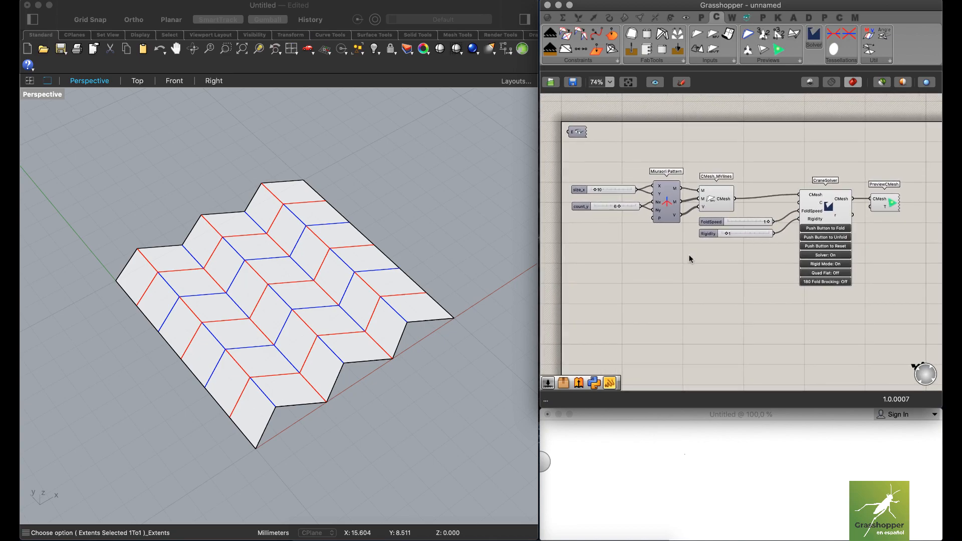
pyautogui.scroll(1, 672, 248)
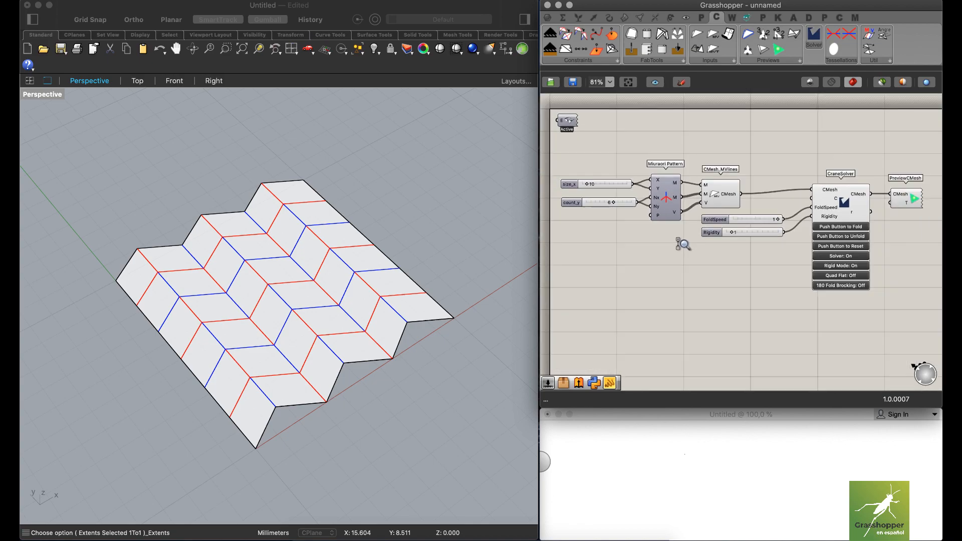
pyautogui.moveTo(727, 261); pyautogui.dragTo(643, 255, button='right')
pyautogui.moveTo(827, 355); pyautogui.dragTo(616, 163)
pyautogui.moveTo(750, 202); pyautogui.dragTo(862, 206)
pyautogui.click(663, 178)
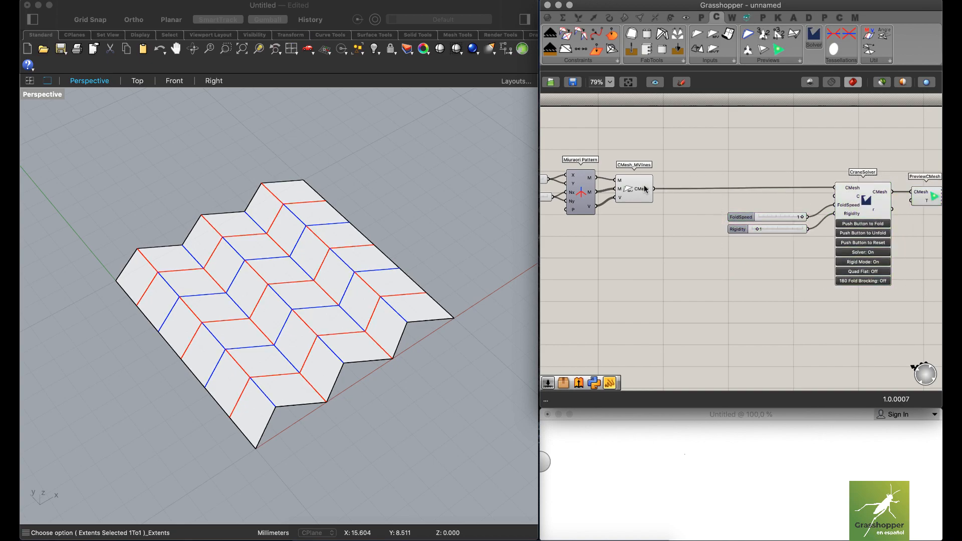
# Add a Preview Vertex IDs component above CMesh_MVlines and feed it the CMesh output.
pyautogui.scroll(4, 663, 178)
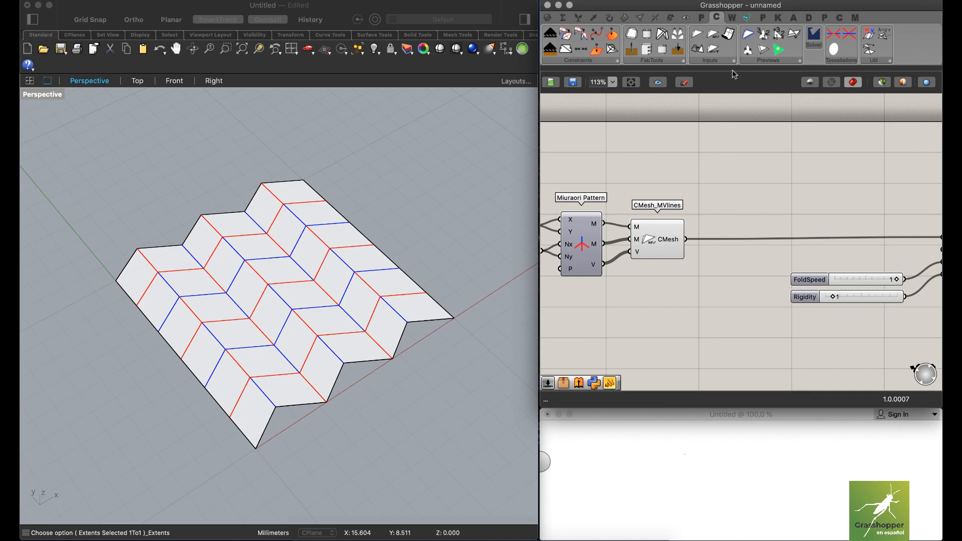
pyautogui.click(782, 61)
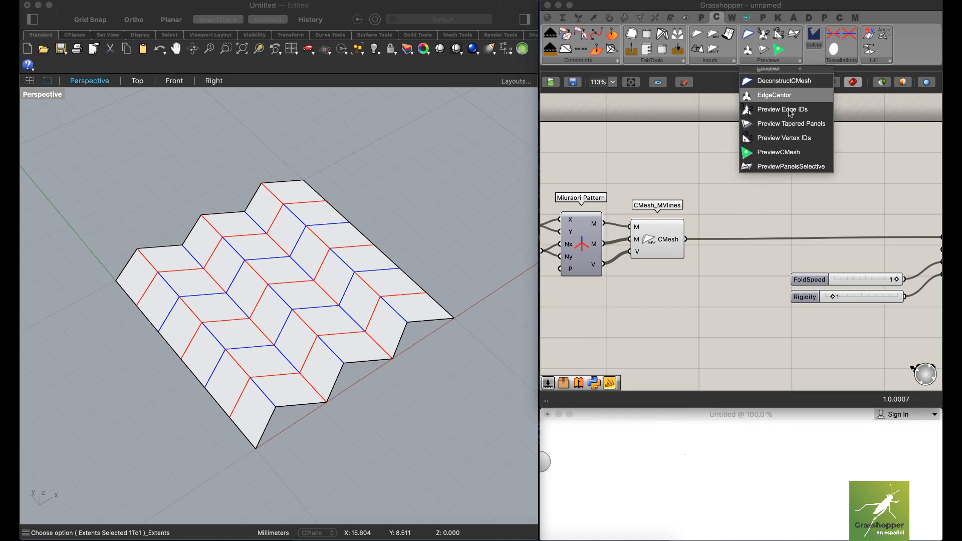
pyautogui.click(771, 139)
pyautogui.moveTo(764, 143); pyautogui.dragTo(758, 176)
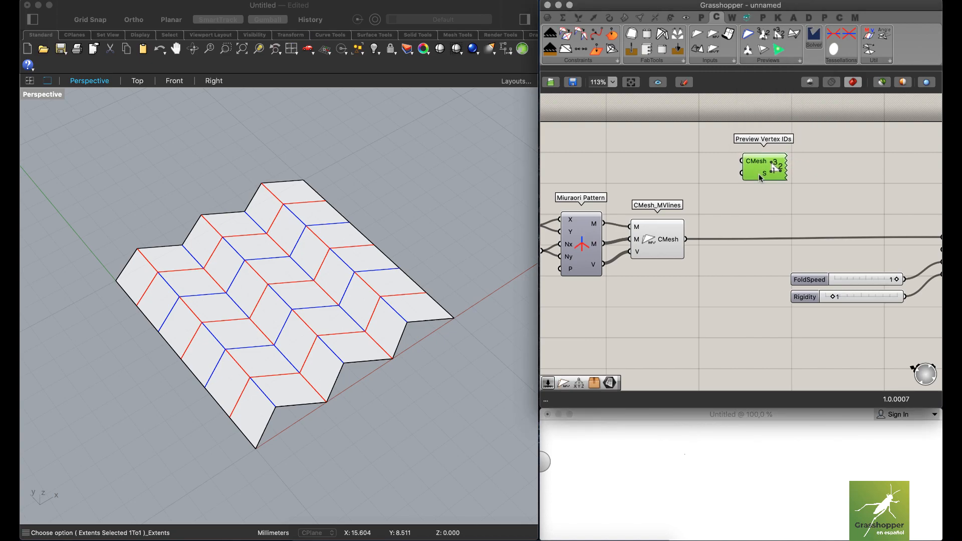
pyautogui.moveTo(687, 240); pyautogui.dragTo(787, 186)
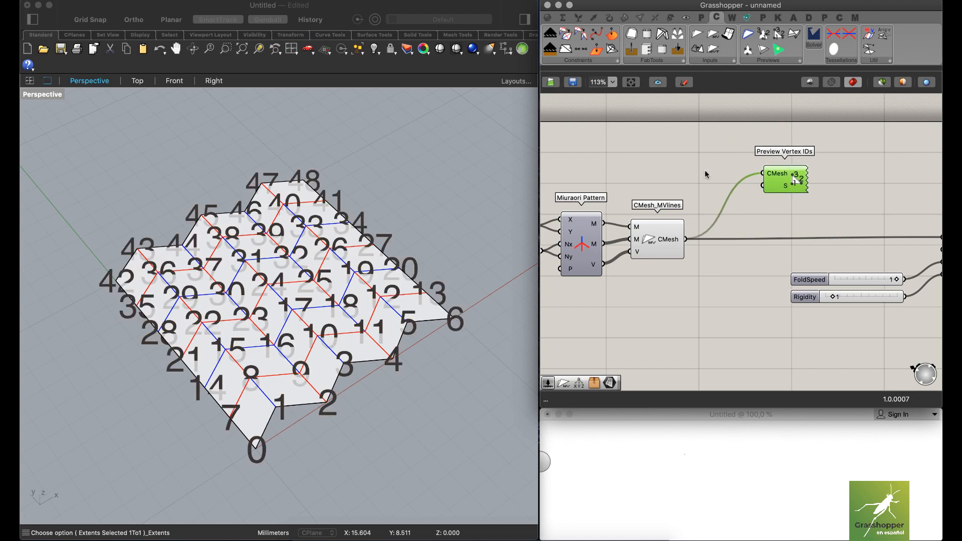
# Create a number slider set to 0.3 and connect it to the S input of Preview Vertex IDs to shrink the labels.
pyautogui.doubleClick(688, 171)
pyautogui.write('slider')
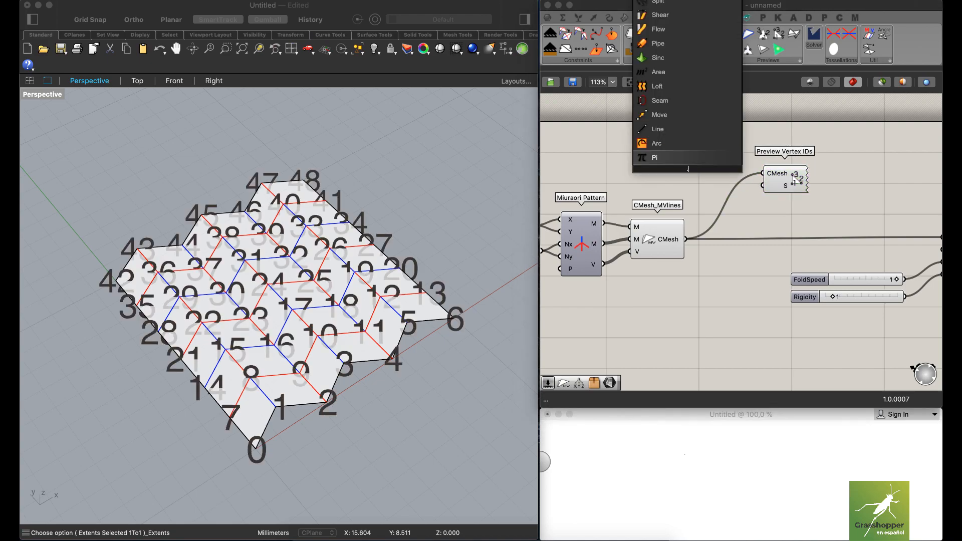
pyautogui.press('Return')
pyautogui.moveTo(738, 169); pyautogui.dragTo(763, 186)
pyautogui.moveTo(364, 244); pyautogui.dragTo(320, 282, button='right')
pyautogui.scroll(3, 320, 282)
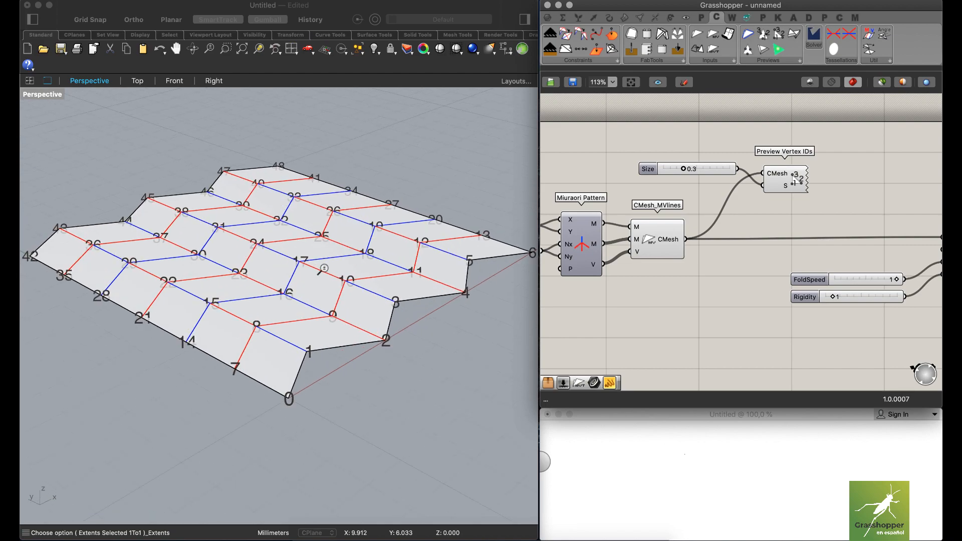
pyautogui.scroll(3, 321, 281)
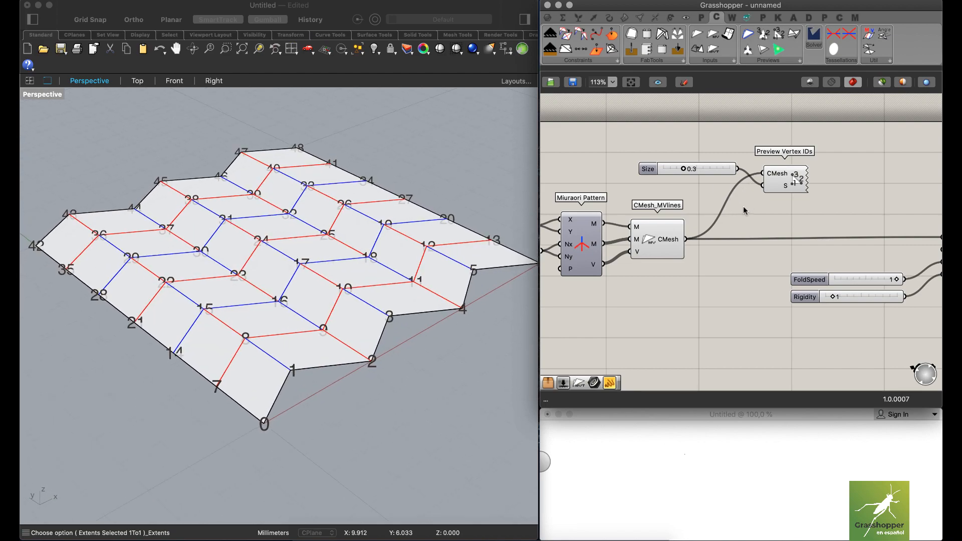
pyautogui.moveTo(322, 297); pyautogui.dragTo(300, 379, button='right')
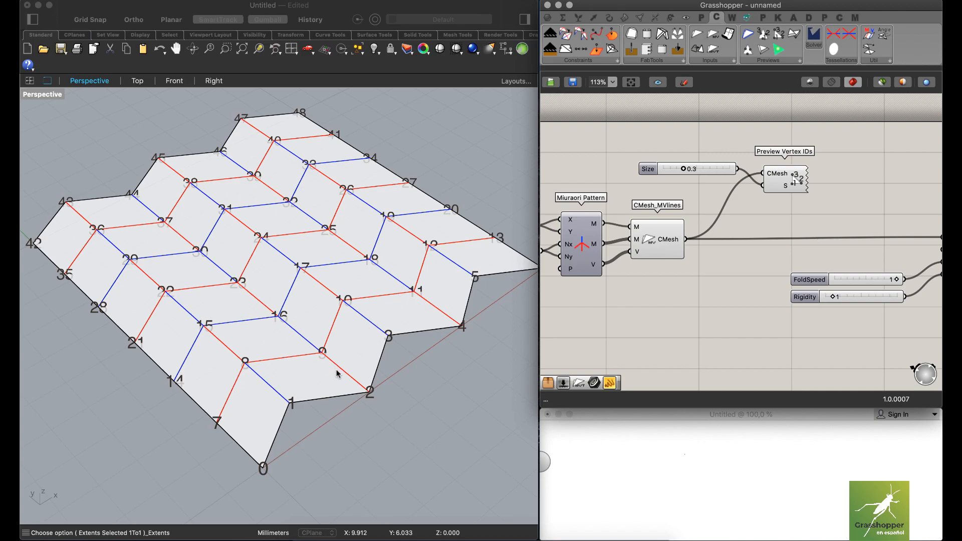
# Place an OnSurface constraint component in the free space below the FoldSpeed and Rigidity sliders.
pyautogui.moveTo(748, 245); pyautogui.dragTo(757, 168, button='right')
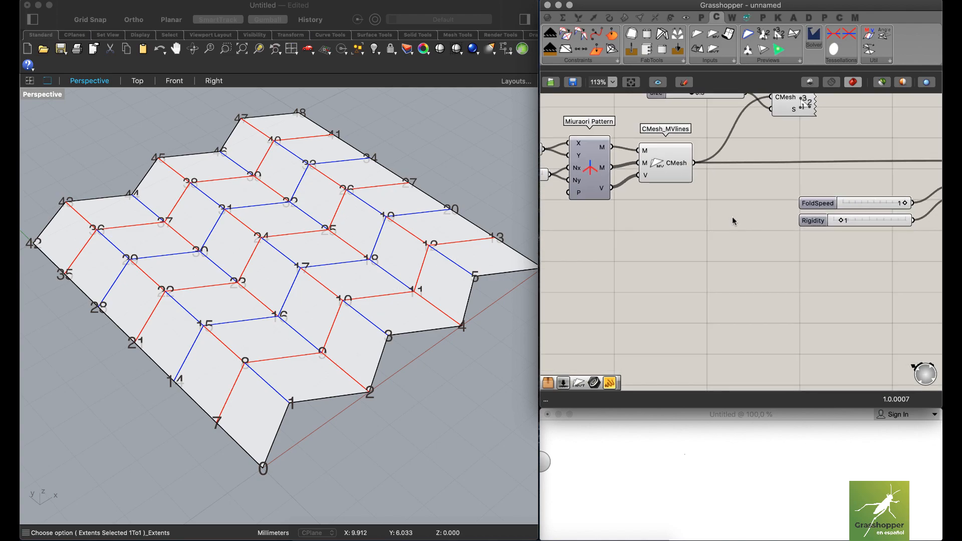
pyautogui.scroll(-2, 733, 221)
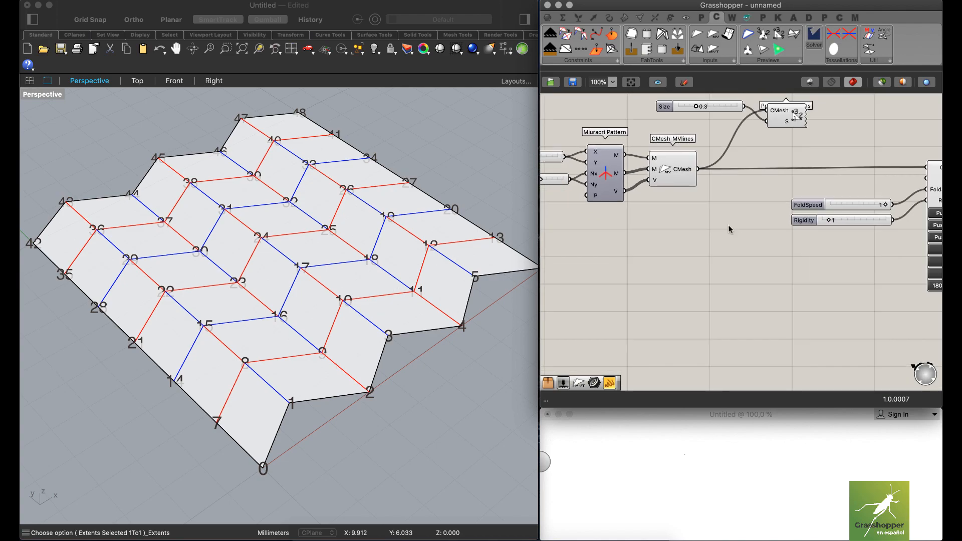
pyautogui.click(616, 60)
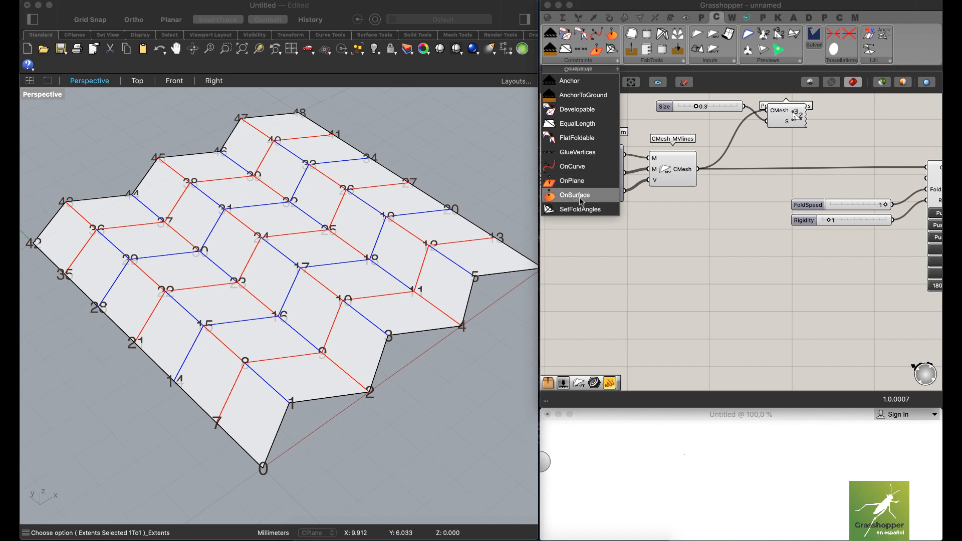
pyautogui.moveTo(577, 198); pyautogui.dragTo(734, 279)
pyautogui.moveTo(727, 197); pyautogui.dragTo(720, 222, button='right')
pyautogui.scroll(3, 711, 201)
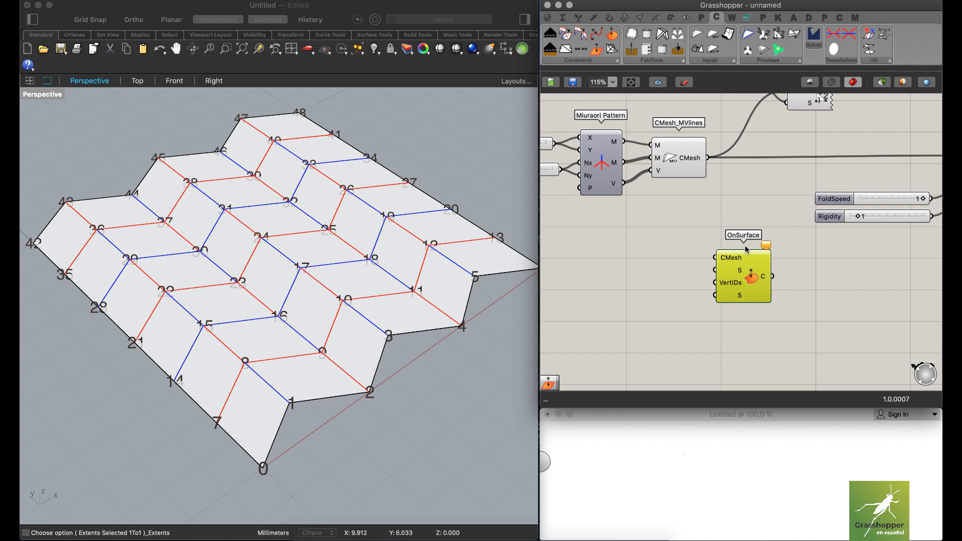
pyautogui.moveTo(731, 280); pyautogui.dragTo(752, 280)
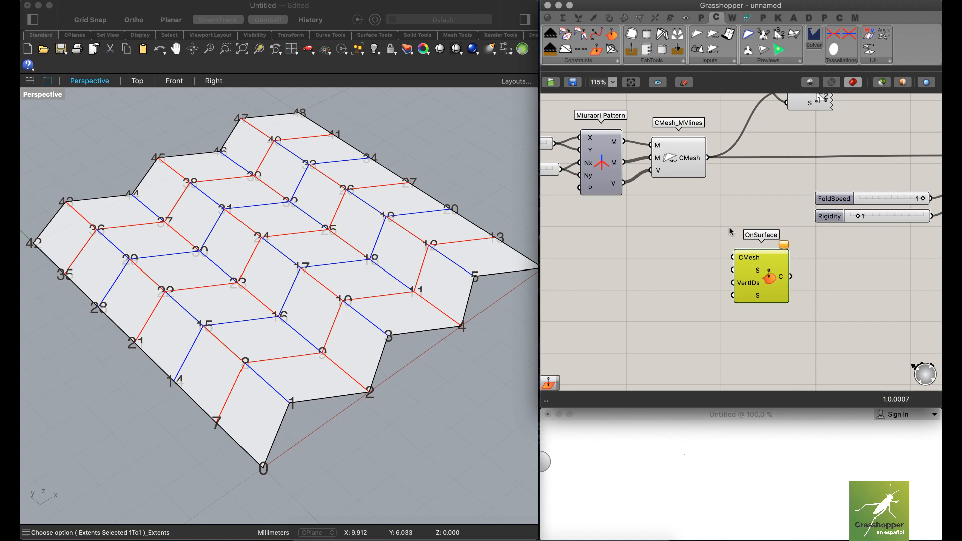
# Reposition the OnSurface component and connect the CMesh_MVlines output to its CMesh input.
pyautogui.moveTo(772, 270); pyautogui.dragTo(710, 261, button='right')
pyautogui.moveTo(692, 263); pyautogui.dragTo(711, 268)
pyautogui.moveTo(699, 233); pyautogui.dragTo(744, 243, button='right')
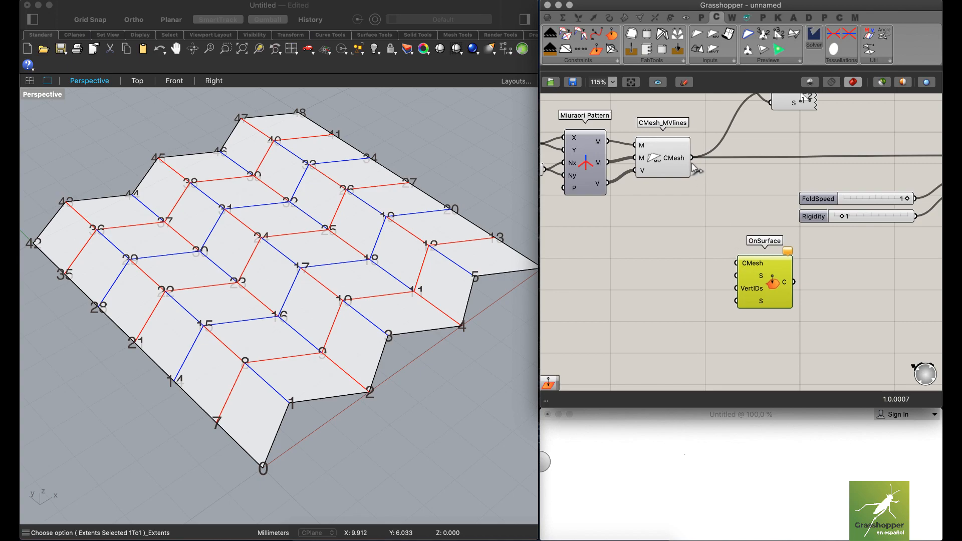
pyautogui.moveTo(692, 158); pyautogui.dragTo(735, 263)
pyautogui.moveTo(804, 288); pyautogui.dragTo(815, 271, button='right')
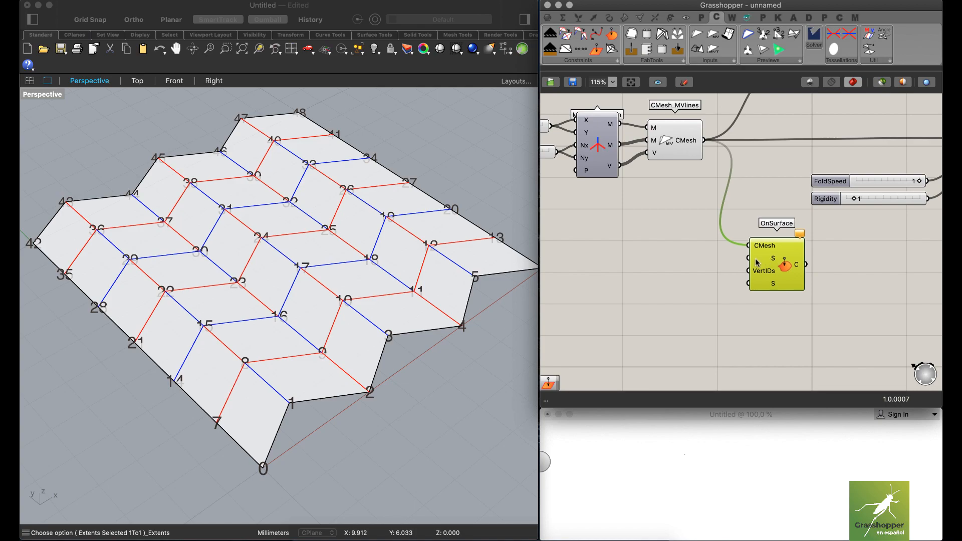
pyautogui.click(647, 255)
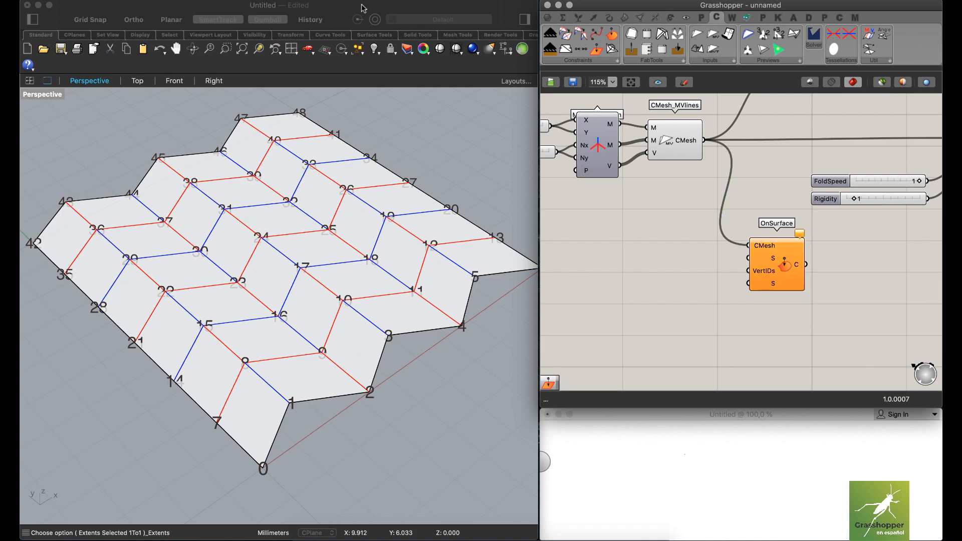
# Unhide the curved target surface in the Rhino viewport and view it together with the Miura-ori mesh.
pyautogui.rightClick(375, 49)
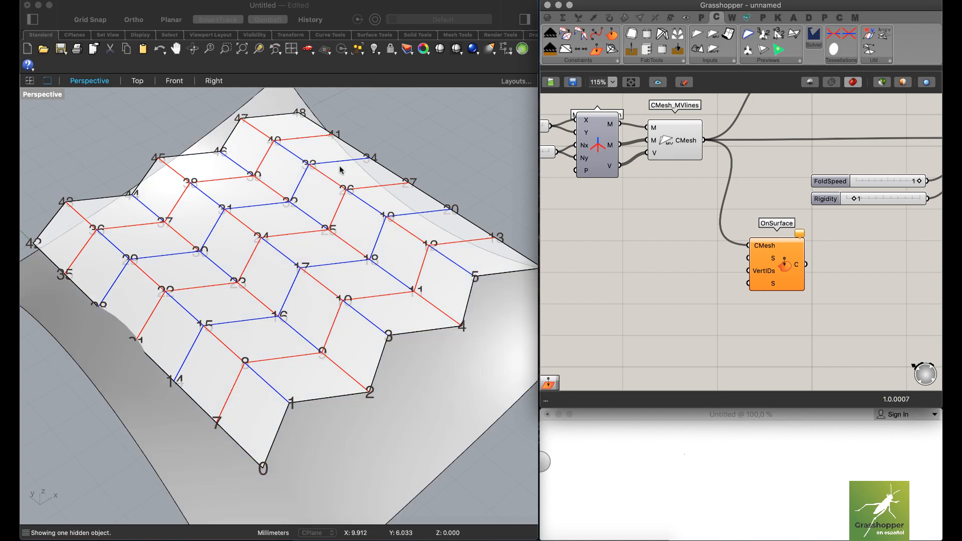
pyautogui.scroll(-3, 338, 182)
pyautogui.moveTo(338, 181); pyautogui.dragTo(370, 212, button='right')
# Add a Surface parameter to the canvas beside the OnSurface component's inputs.
pyautogui.doubleClick(647, 252)
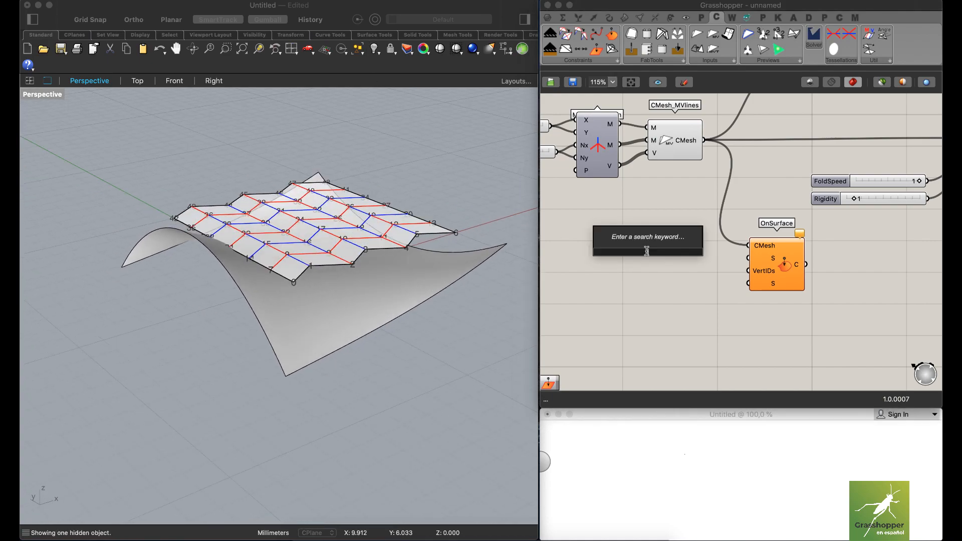
pyautogui.write('sur')
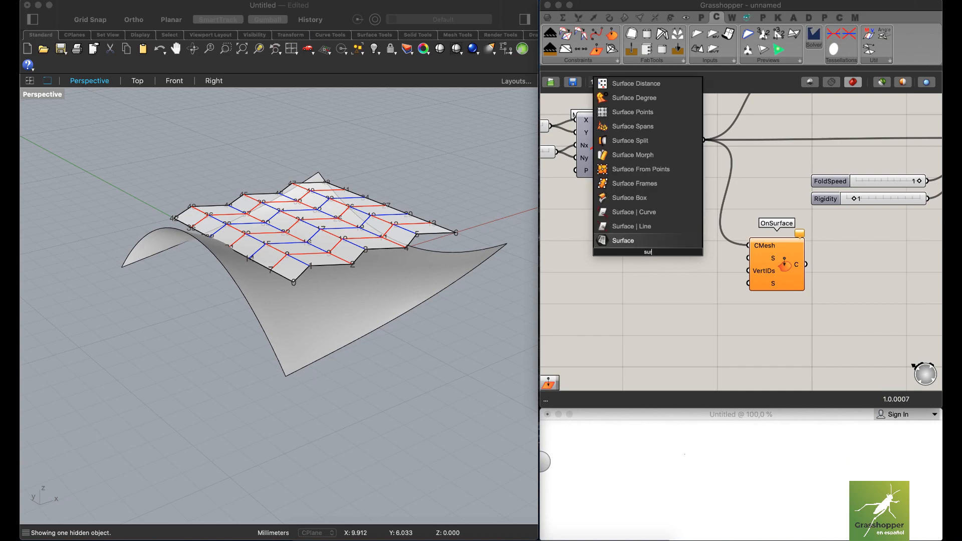
pyautogui.click(639, 241)
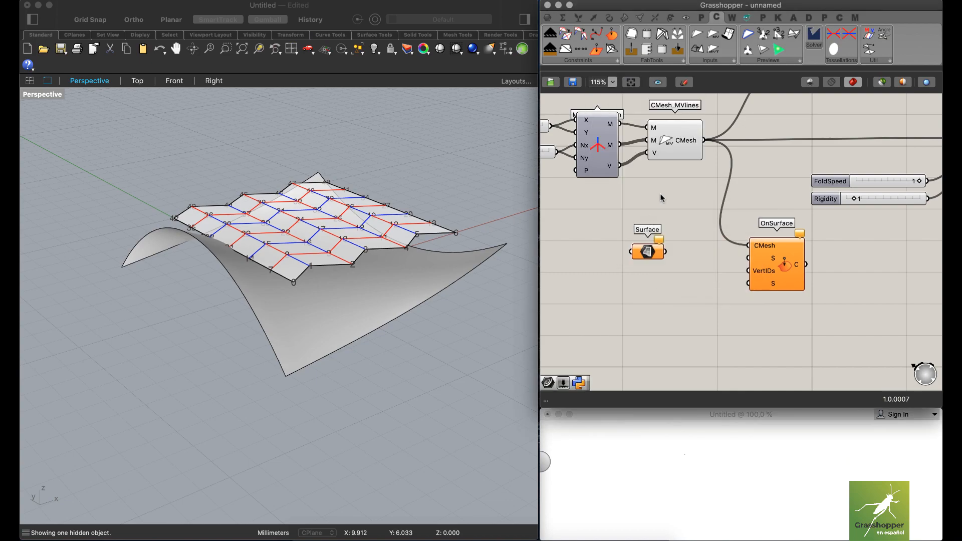
# Reference the curved Rhino surface in the Surface parameter and hide the original surface in the viewport.
pyautogui.rightClick(652, 253)
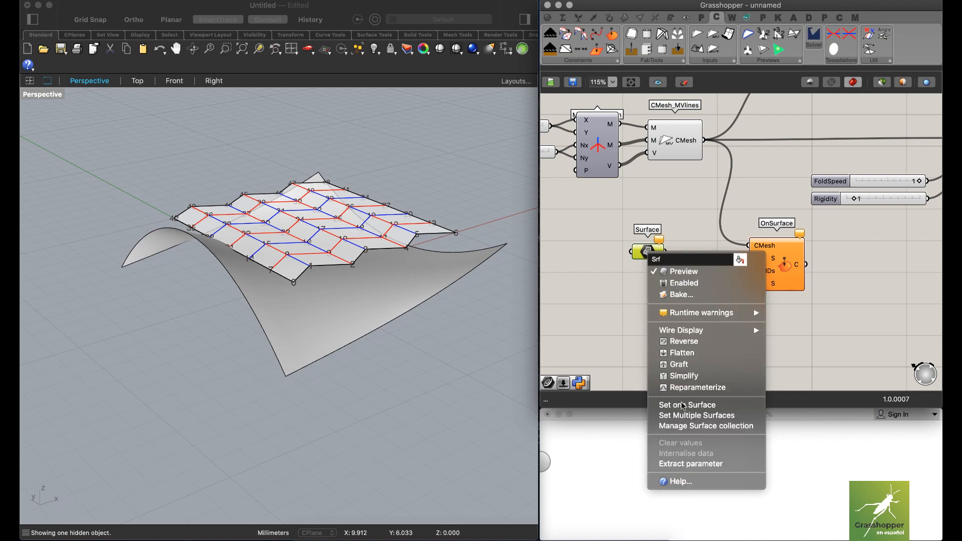
pyautogui.click(687, 406)
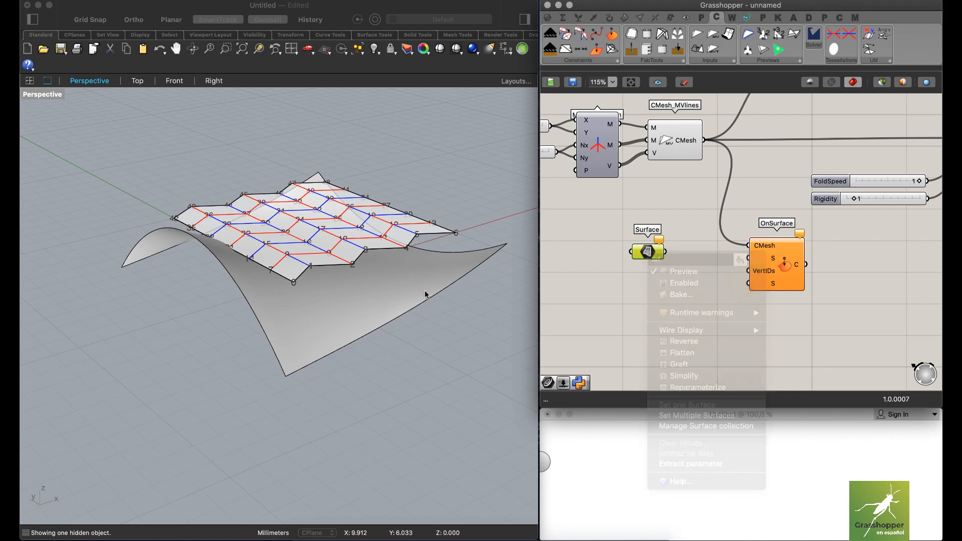
pyautogui.click(413, 279)
pyautogui.click(416, 281)
pyautogui.click(375, 49)
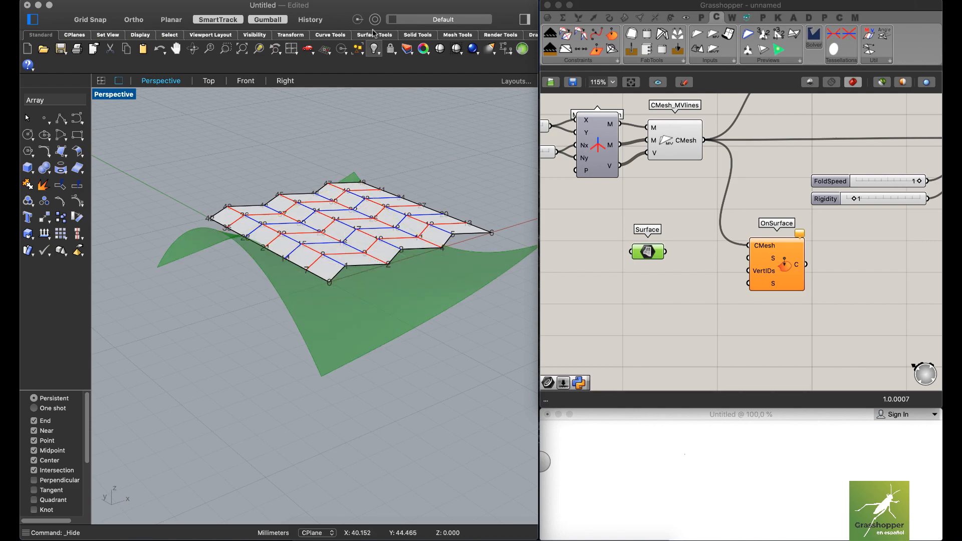
pyautogui.click(33, 19)
# Connect the Surface parameter to OnSurface's surface input and feed its strength input from a new slider set to 10.
pyautogui.moveTo(667, 252); pyautogui.dragTo(748, 258)
pyautogui.moveTo(654, 252); pyautogui.dragTo(710, 254)
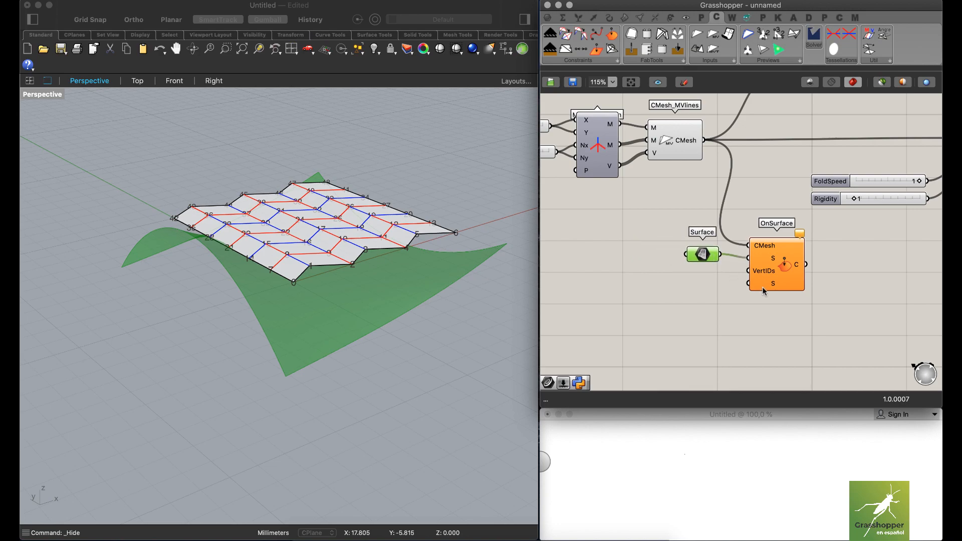
pyautogui.doubleClick(647, 308)
pyautogui.write('10')
pyautogui.press('Return')
pyautogui.moveTo(700, 309); pyautogui.dragTo(749, 284)
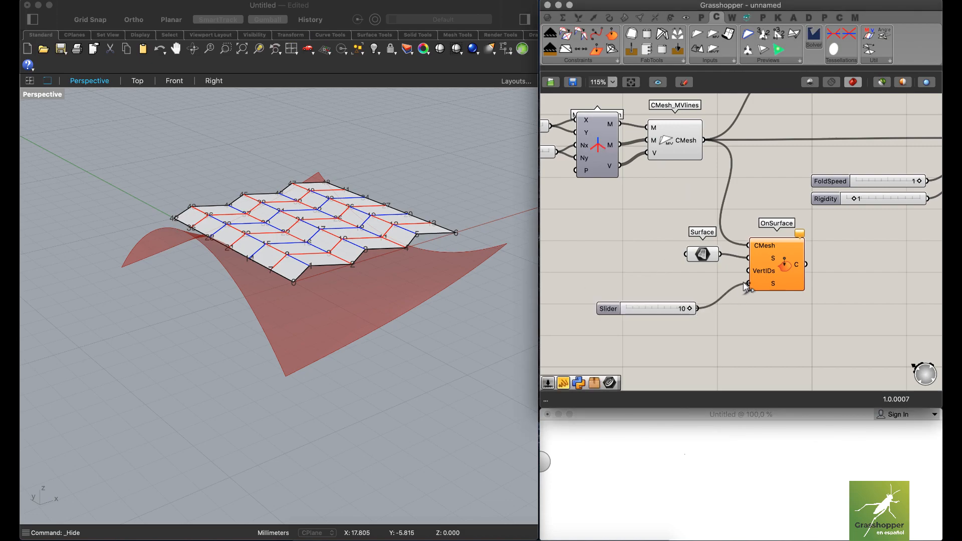
# Examine the flat Miura-ori mesh against the referenced target surface from several angles.
pyautogui.moveTo(355, 206)
pyautogui.mouseDown(button='right')
pyautogui.moveTo(343, 214)
pyautogui.moveTo(365, 211)
pyautogui.mouseUp(button='right')
pyautogui.moveTo(717, 265); pyautogui.dragTo(716, 269, button='right')
pyautogui.moveTo(780, 285); pyautogui.dragTo(783, 287)
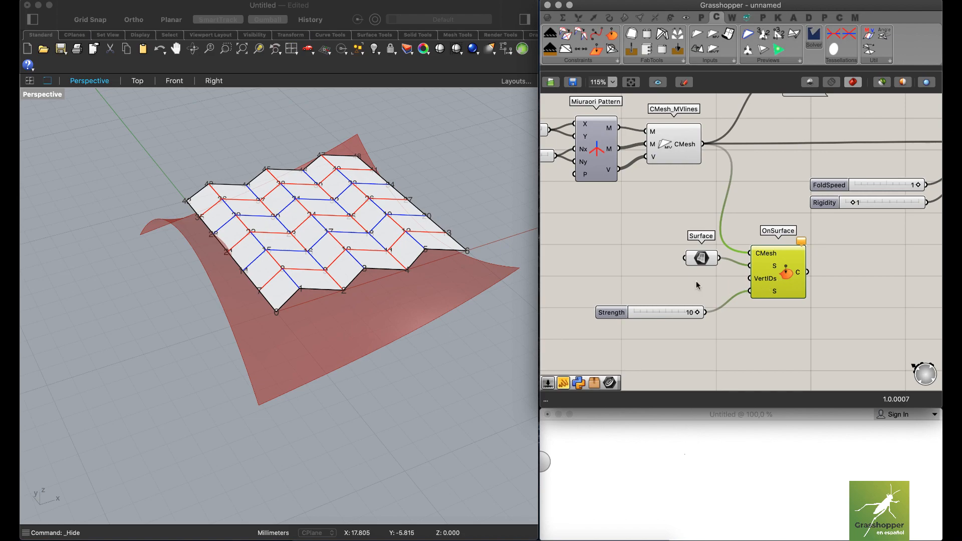
pyautogui.moveTo(352, 274); pyautogui.dragTo(333, 347, button='right')
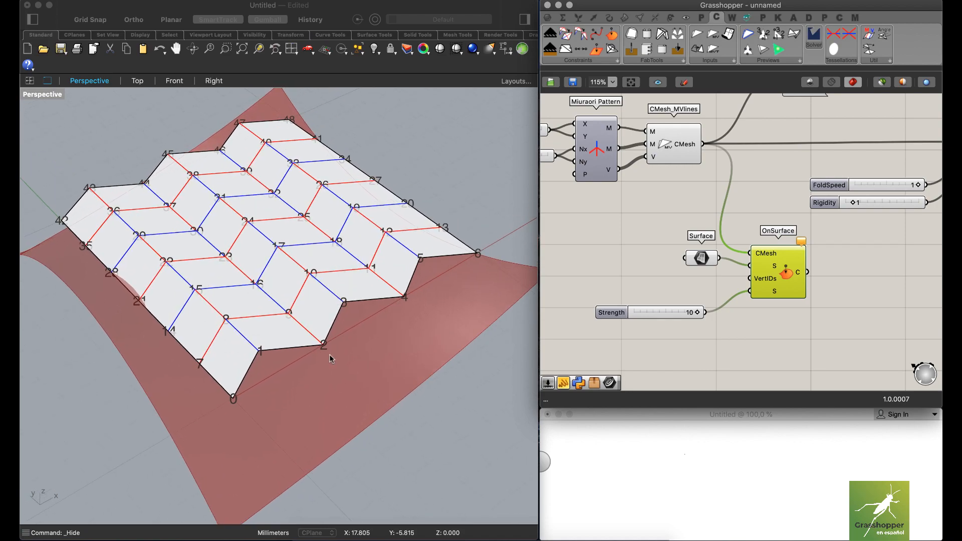
pyautogui.moveTo(271, 320); pyautogui.dragTo(269, 298, button='right')
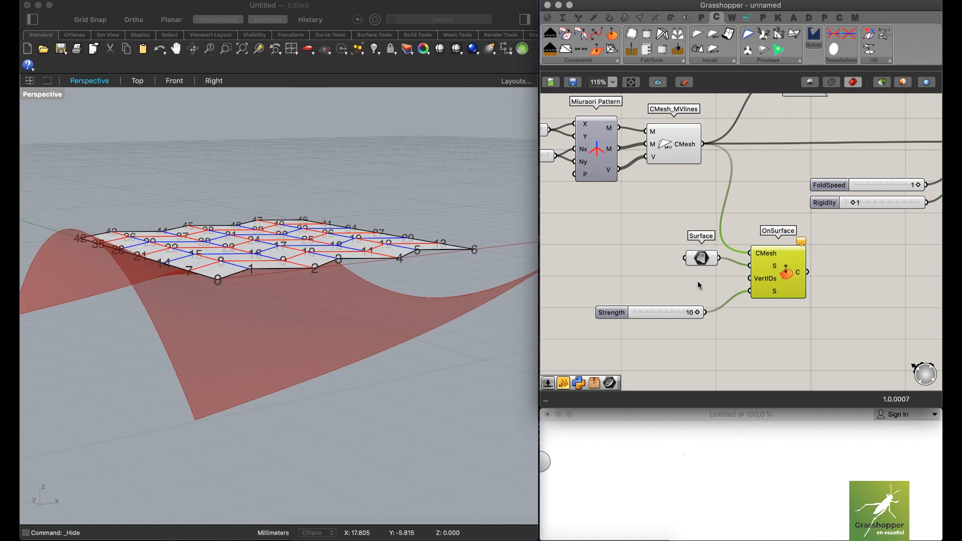
pyautogui.click(701, 258)
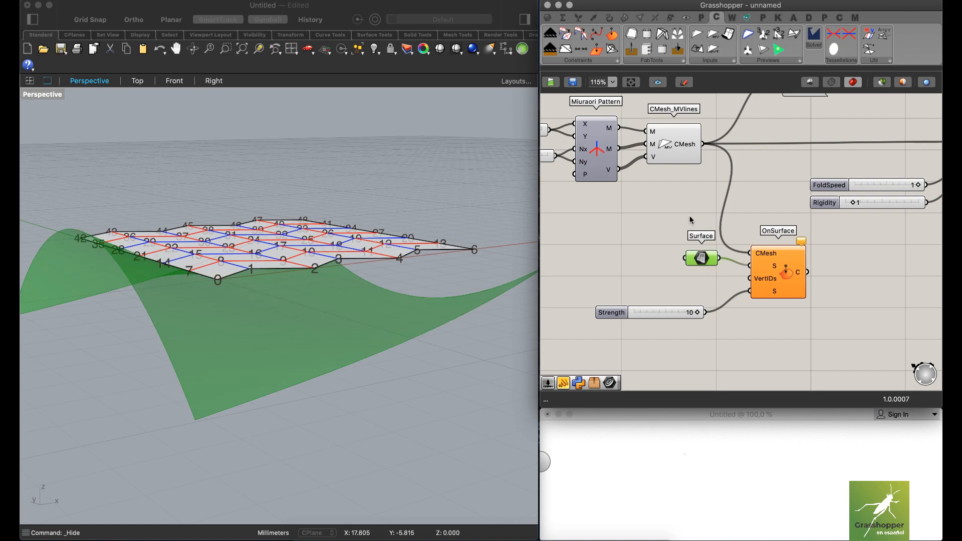
pyautogui.moveTo(657, 222); pyautogui.dragTo(656, 228, button='right')
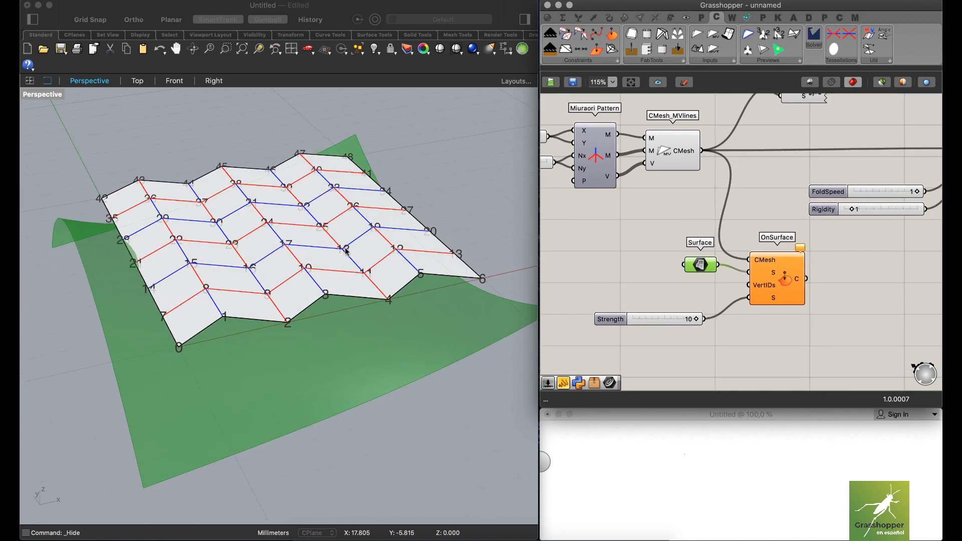
# Fold the Miura-ori mesh partway with the CraneSolver in two rounds, comparing its shape with the target surface.
pyautogui.moveTo(907, 245); pyautogui.dragTo(767, 259, button='right')
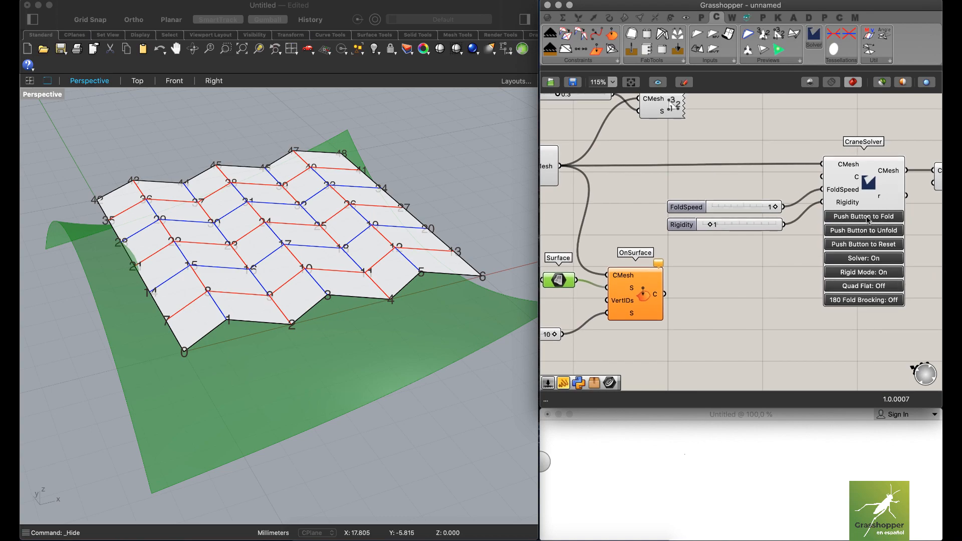
pyautogui.click(868, 219)
pyautogui.moveTo(241, 239); pyautogui.dragTo(364, 260, button='right')
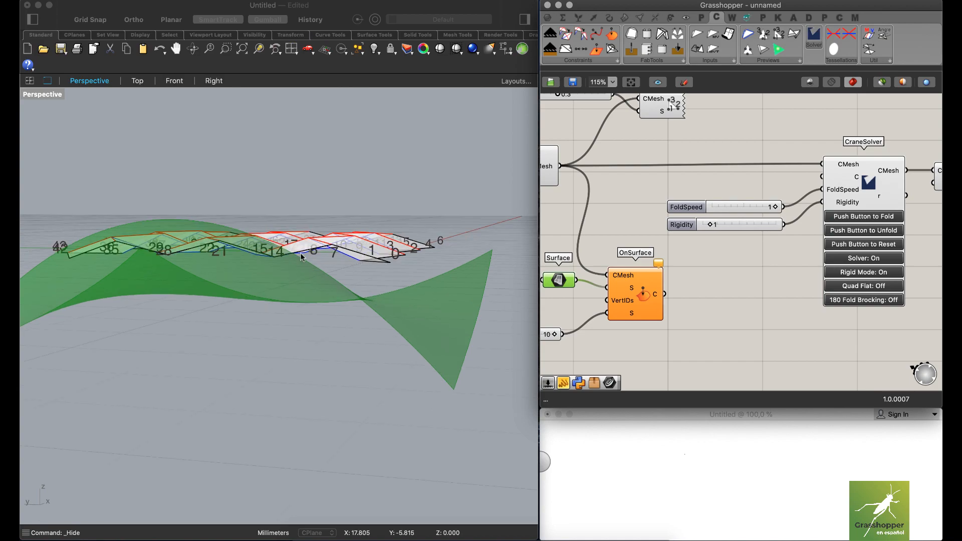
pyautogui.moveTo(364, 272); pyautogui.dragTo(336, 294, button='right')
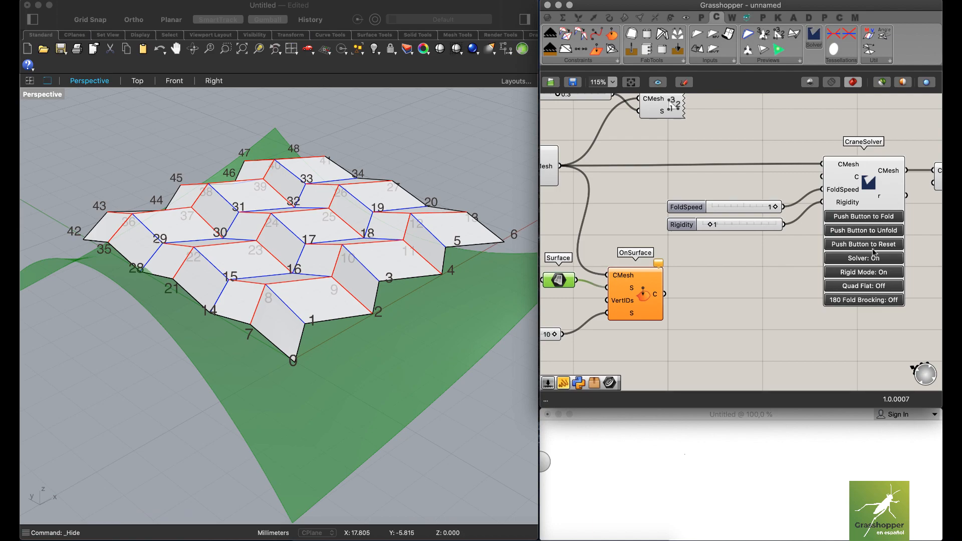
pyautogui.click(860, 219)
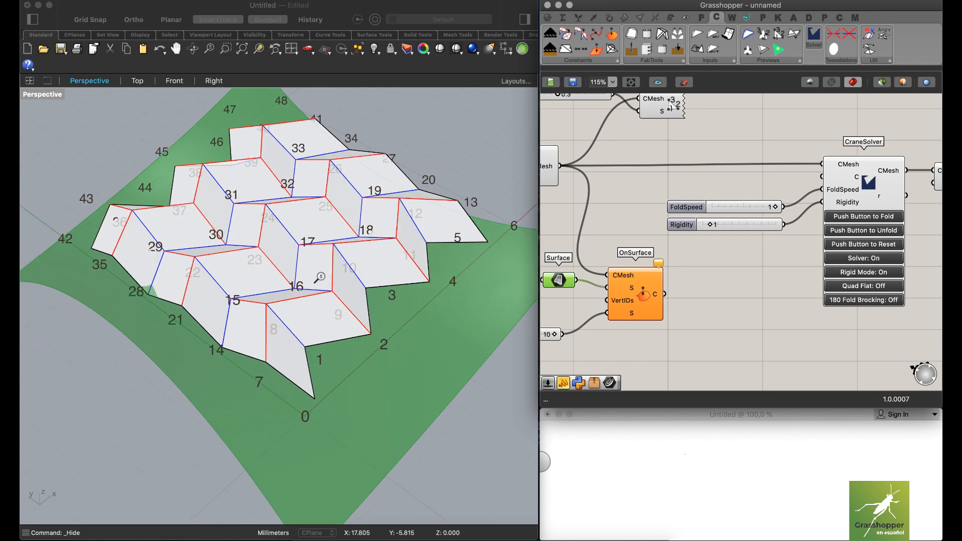
# Examine the numbered vertices along the folded mesh's edges and valleys to see which ones should lie on the surface.
pyautogui.scroll(5, 323, 269)
pyautogui.moveTo(322, 269); pyautogui.dragTo(342, 219, button='right')
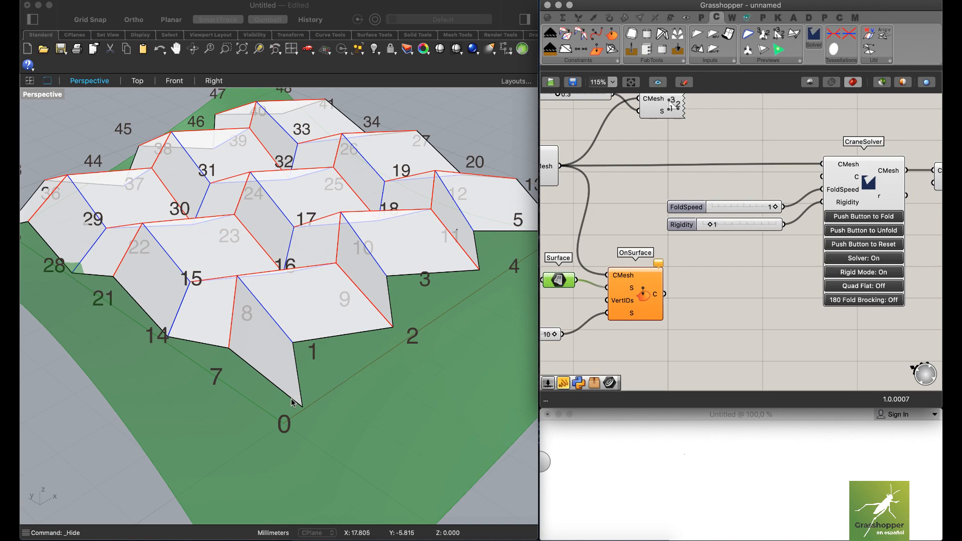
pyautogui.keyDown('shift'); pyautogui.moveTo(384, 295); pyautogui.dragTo(321, 299, button='right'); pyautogui.keyUp('shift')
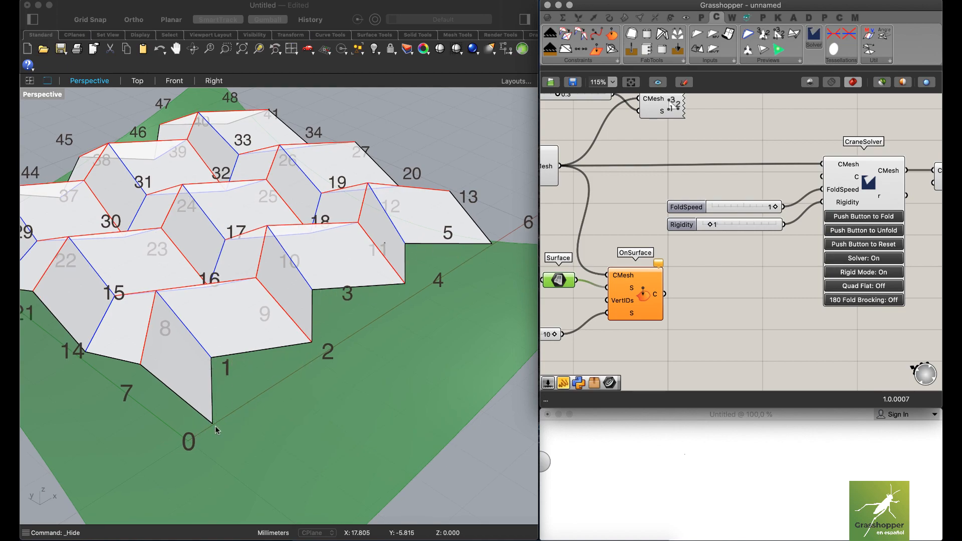
pyautogui.moveTo(358, 238); pyautogui.dragTo(375, 256, button='right')
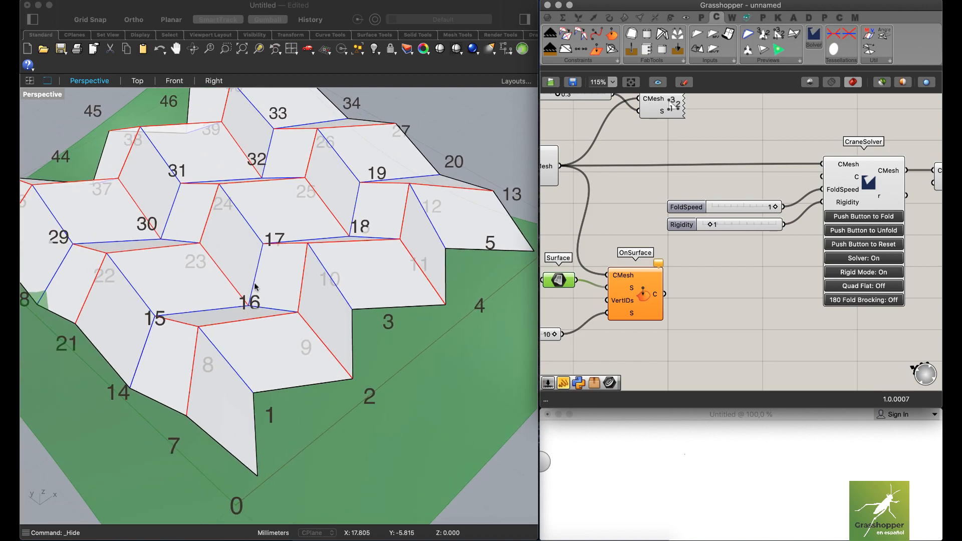
pyautogui.keyDown('shift'); pyautogui.moveTo(296, 230); pyautogui.dragTo(398, 301, button='right'); pyautogui.keyUp('shift')
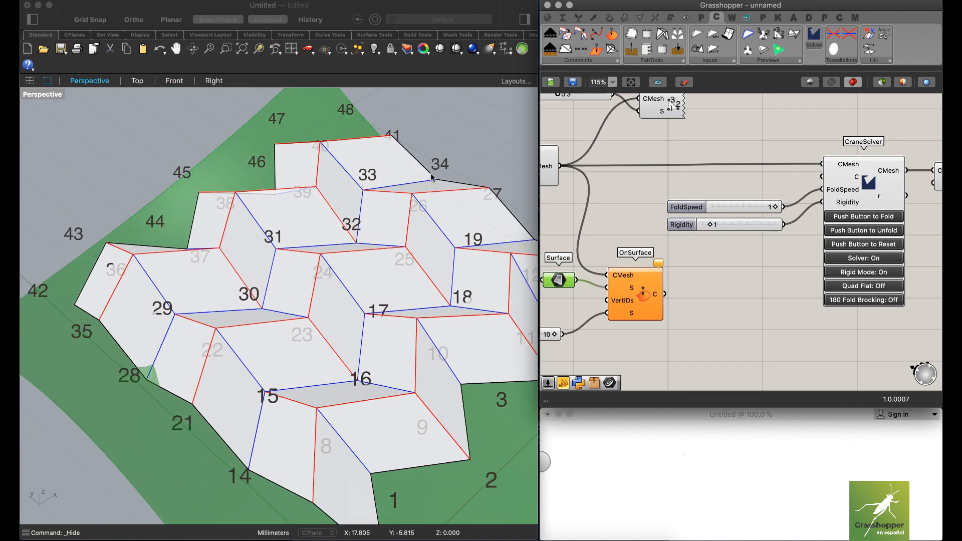
pyautogui.moveTo(101, 272); pyautogui.dragTo(100, 396, button='right')
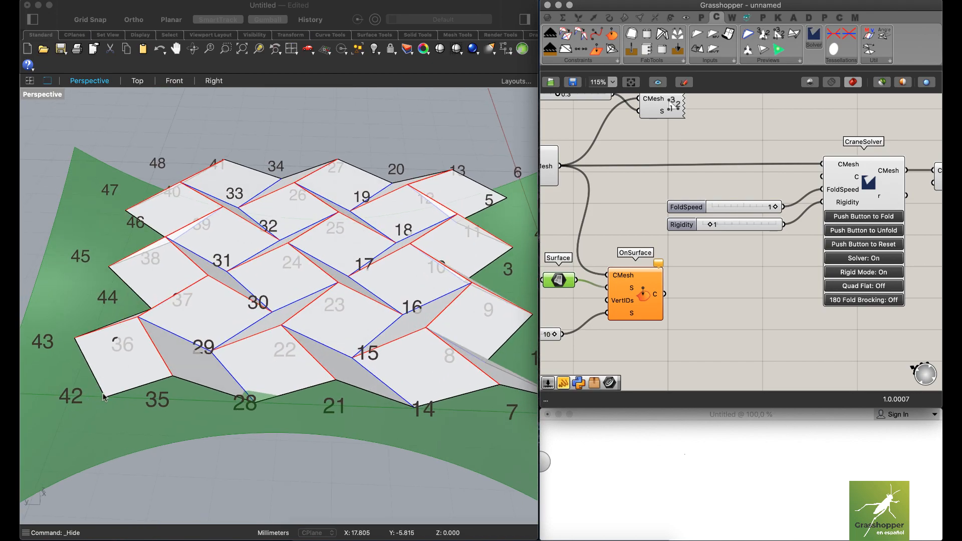
pyautogui.moveTo(333, 240); pyautogui.dragTo(325, 283, button='right')
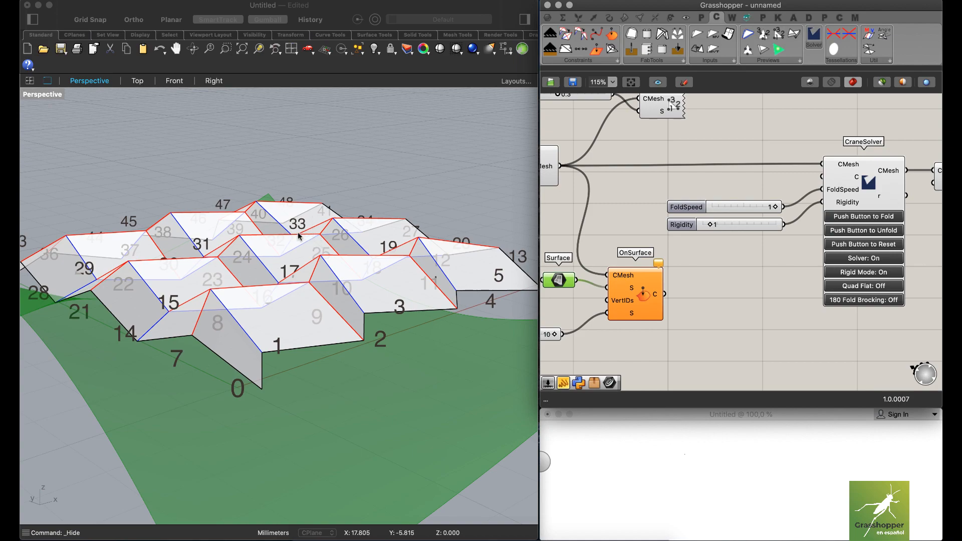
pyautogui.moveTo(253, 345); pyautogui.dragTo(310, 391, button='right')
pyautogui.moveTo(268, 333); pyautogui.dragTo(201, 308, button='right')
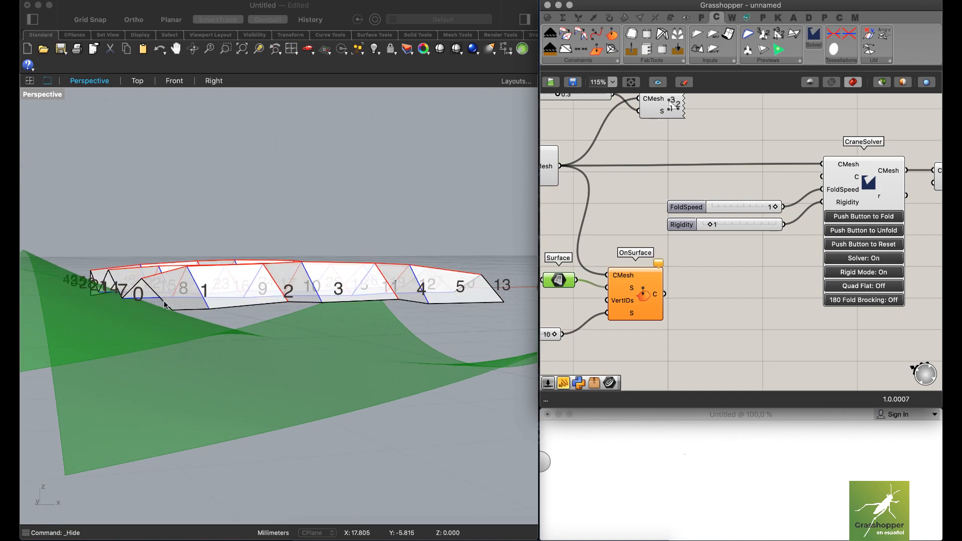
pyautogui.moveTo(227, 250); pyautogui.dragTo(240, 282, button='right')
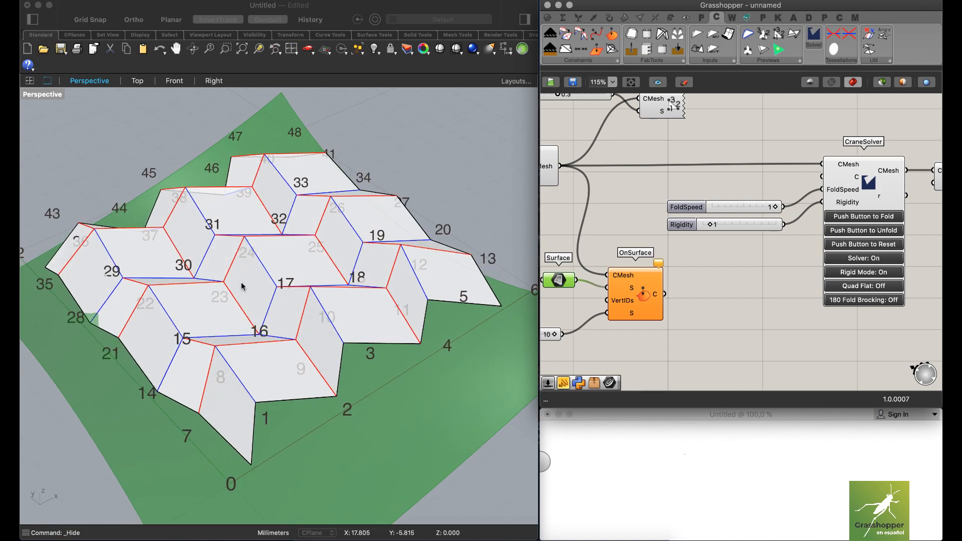
# Add an empty panel to the canvas beside the Surface parameter that feeds OnSurface.
pyautogui.moveTo(671, 277); pyautogui.dragTo(727, 262, button='right')
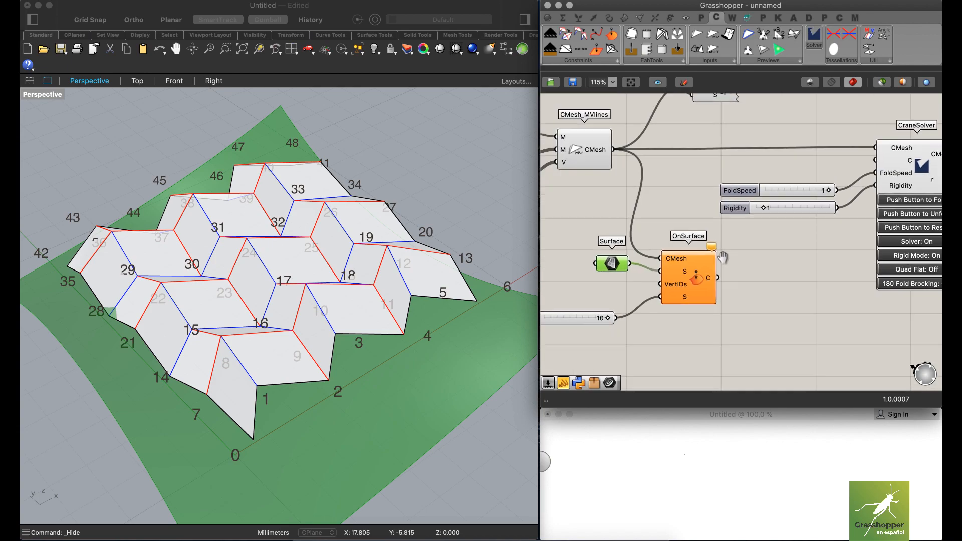
pyautogui.moveTo(677, 293); pyautogui.dragTo(733, 289, button='right')
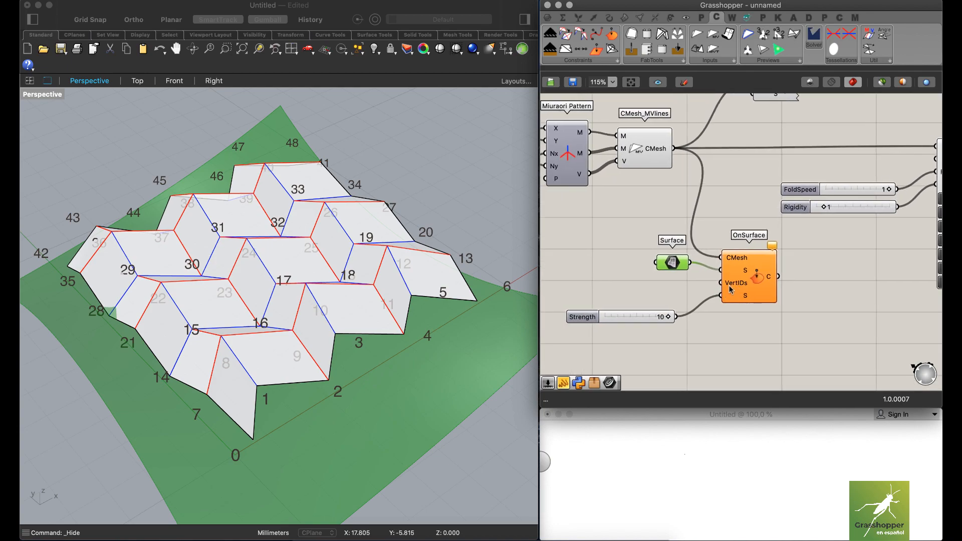
pyautogui.moveTo(666, 297); pyautogui.dragTo(716, 295, button='right')
pyautogui.moveTo(721, 262); pyautogui.dragTo(725, 270)
pyautogui.doubleClick(626, 265)
pyautogui.write('panel')
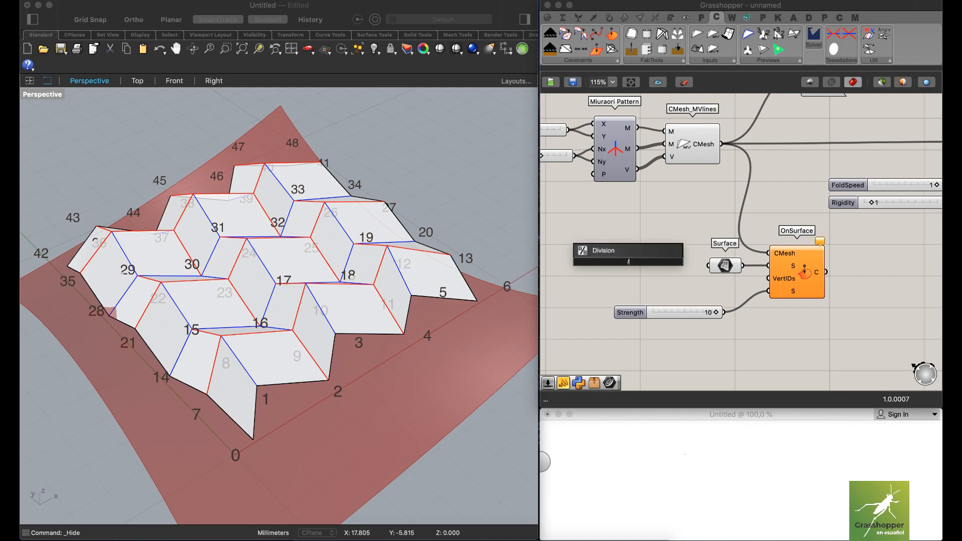
pyautogui.press('Return')
# List vertex indices 0 to 6 and 14 in the panel as separate items and connect it to OnSurface's VertIDs input.
pyautogui.doubleClick(639, 262)
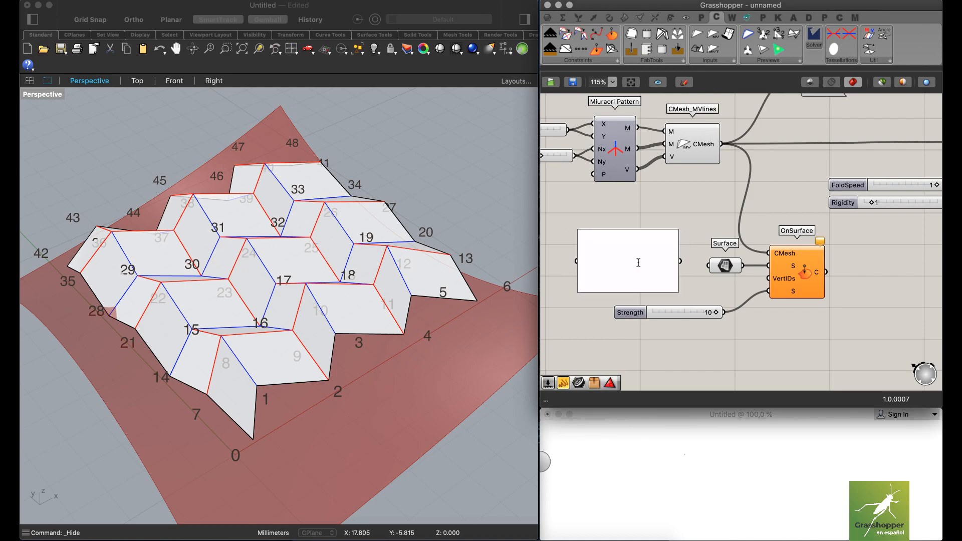
pyautogui.doubleClick(635, 258)
pyautogui.write('0')
pyautogui.click(636, 251)
pyautogui.rightClick(636, 251)
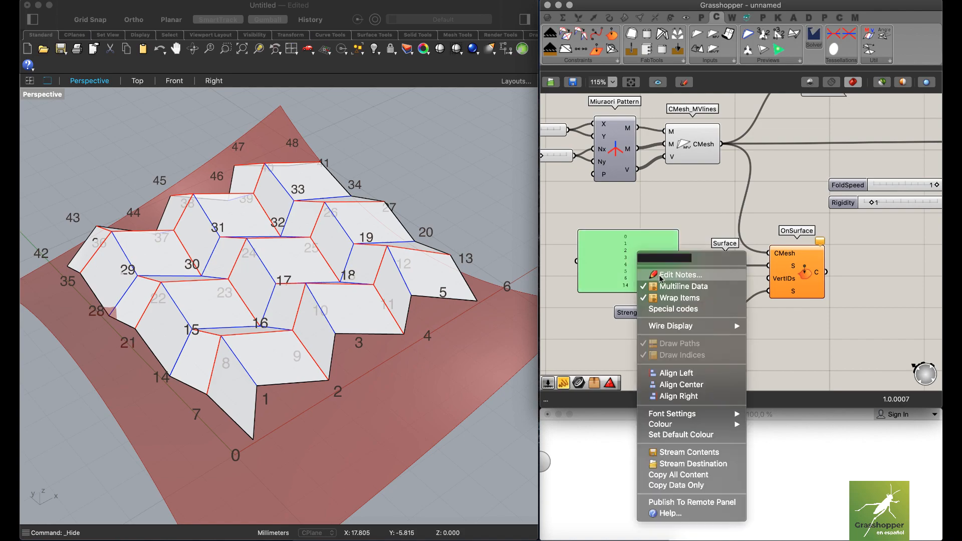
pyautogui.click(681, 287)
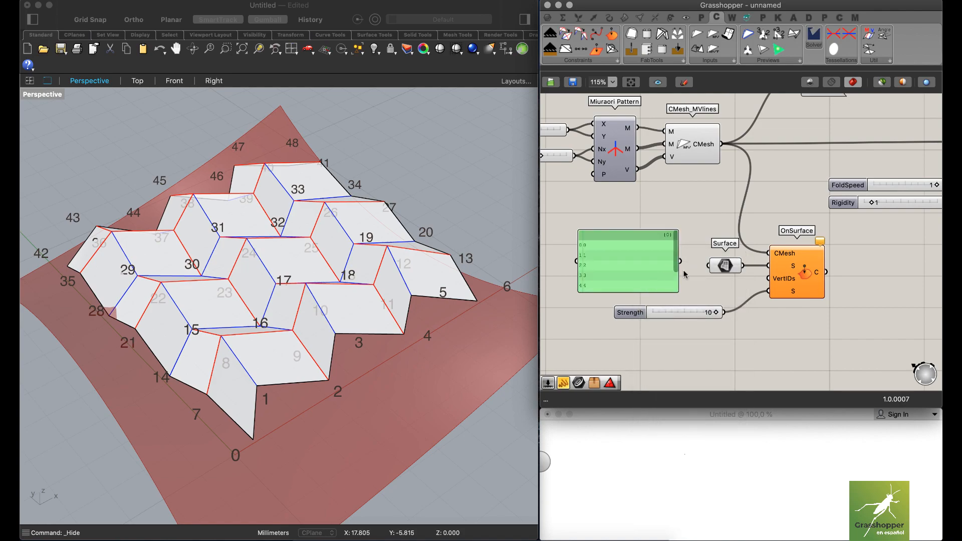
pyautogui.moveTo(681, 261); pyautogui.dragTo(771, 284)
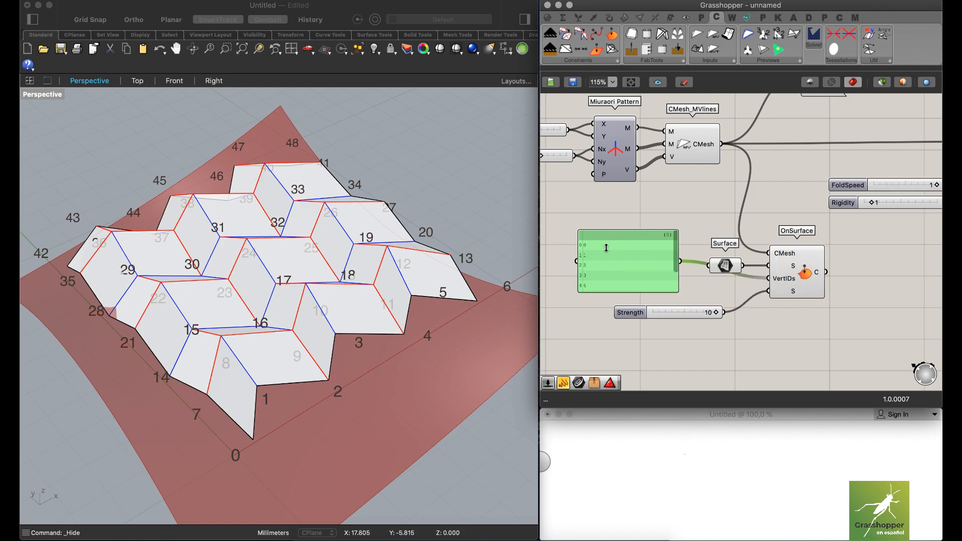
# Delete the panel of manually listed vertex indices from the canvas.
pyautogui.moveTo(246, 319); pyautogui.dragTo(217, 393, button='right')
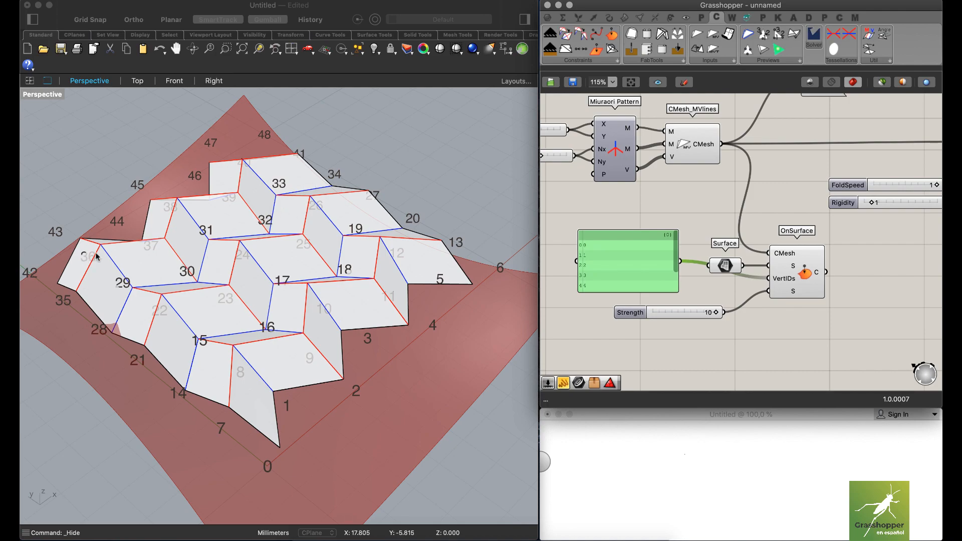
pyautogui.moveTo(641, 273); pyautogui.dragTo(668, 262, button='right')
pyautogui.press('Delete')
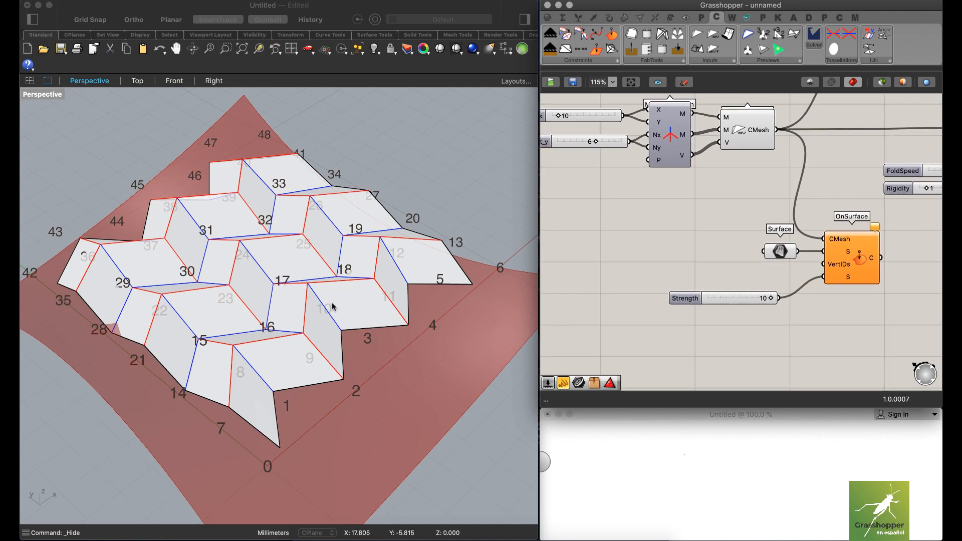
# Add a GhPython Script component in the free space beside the Surface parameter, above the Strength slider.
pyautogui.moveTo(289, 317); pyautogui.dragTo(283, 233, button='right')
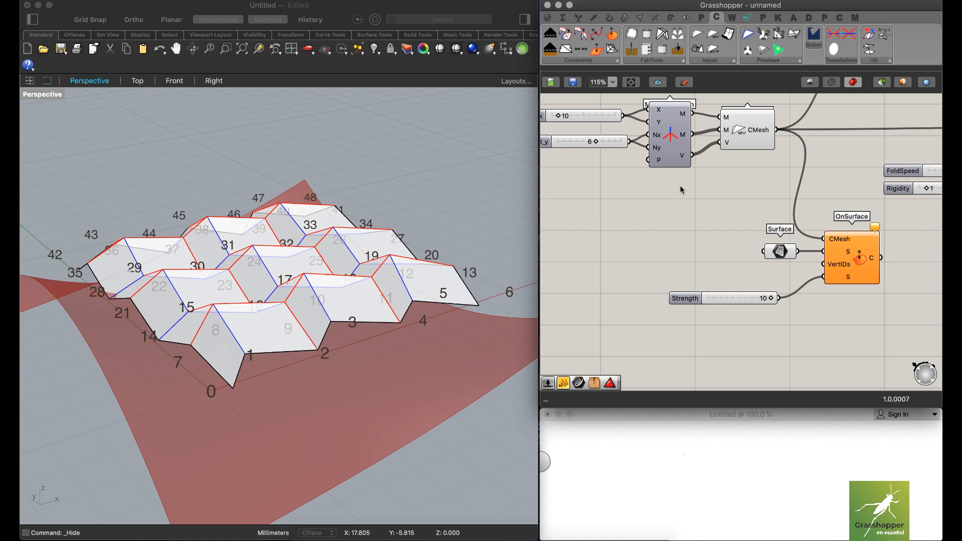
pyautogui.doubleClick(693, 242)
pyautogui.write('python')
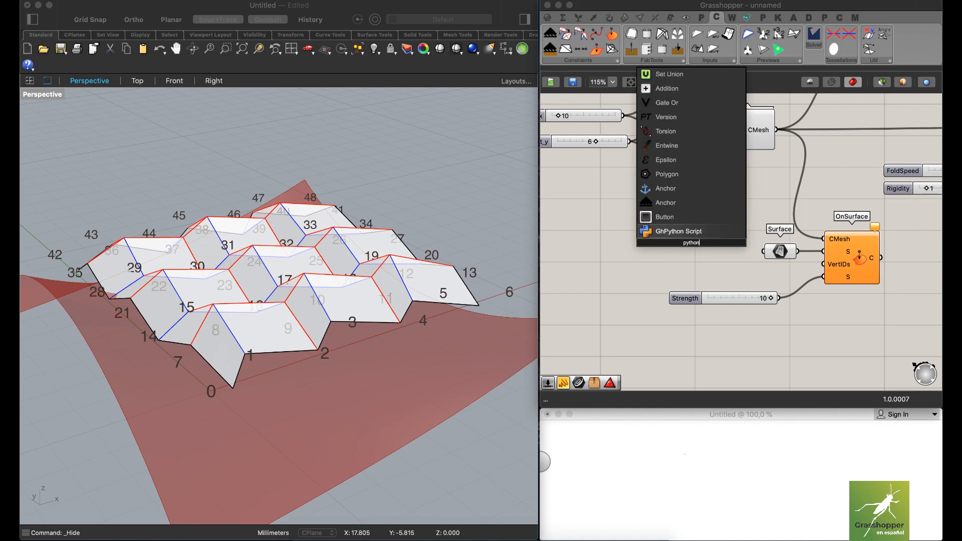
pyautogui.press('Return')
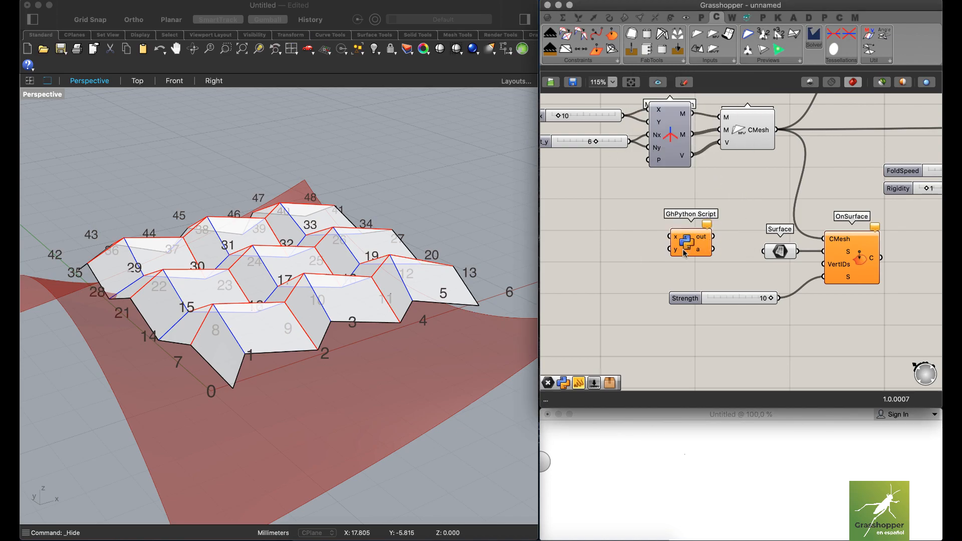
pyautogui.moveTo(314, 256); pyautogui.dragTo(308, 262, button='right')
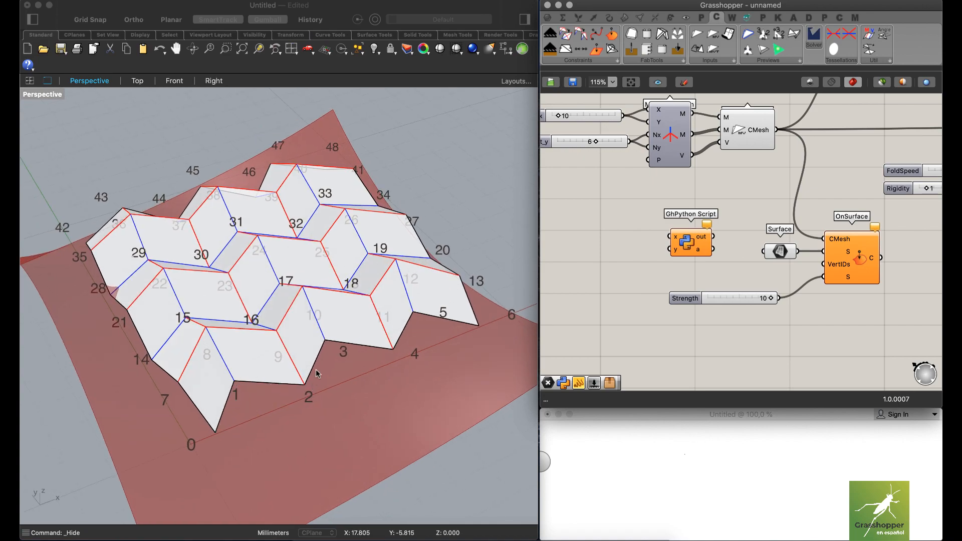
# Connect the count_y slider to the GhPython Script component's x input.
pyautogui.moveTo(212, 294); pyautogui.dragTo(268, 282, button='right')
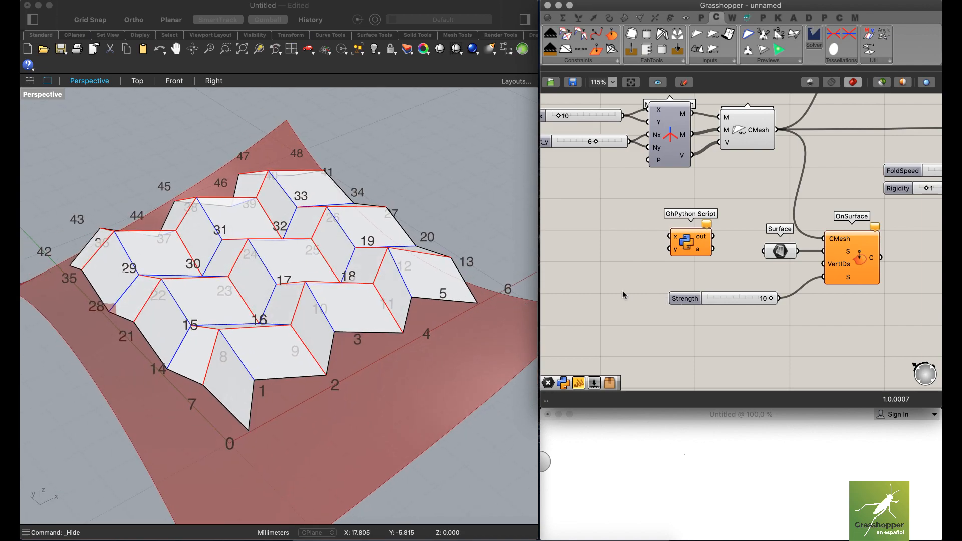
pyautogui.doubleClick(628, 265)
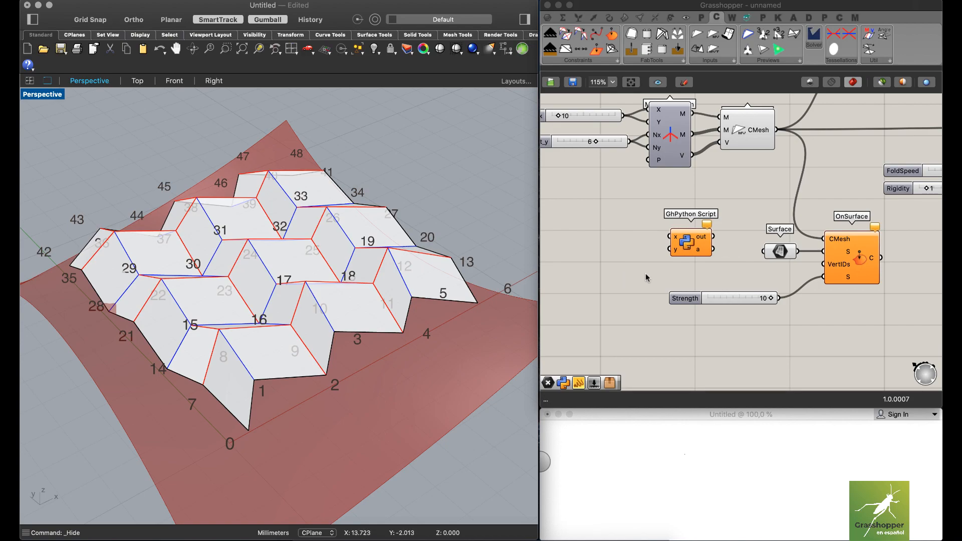
pyautogui.moveTo(682, 243); pyautogui.dragTo(701, 246, button='right')
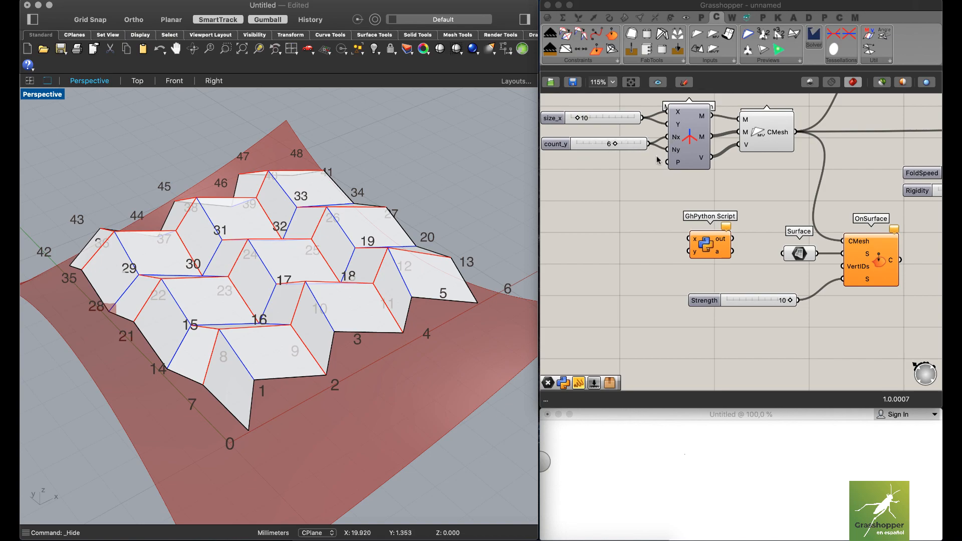
pyautogui.moveTo(649, 144); pyautogui.dragTo(688, 241)
# Remove the y input from the GhPython Script component.
pyautogui.scroll(1, 694, 234)
pyautogui.scroll(4, 694, 235)
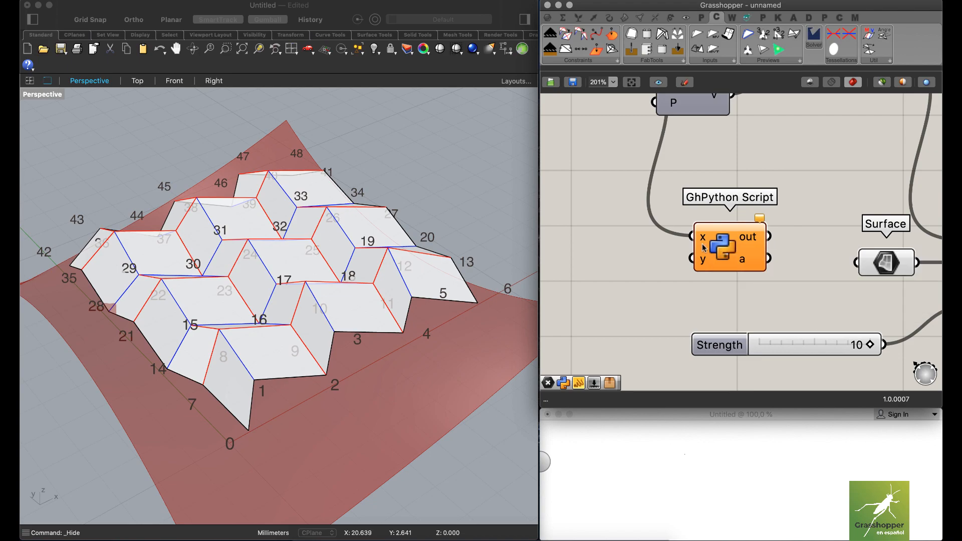
pyautogui.moveTo(701, 246)
pyautogui.scroll(5, 701, 267)
pyautogui.click(721, 247)
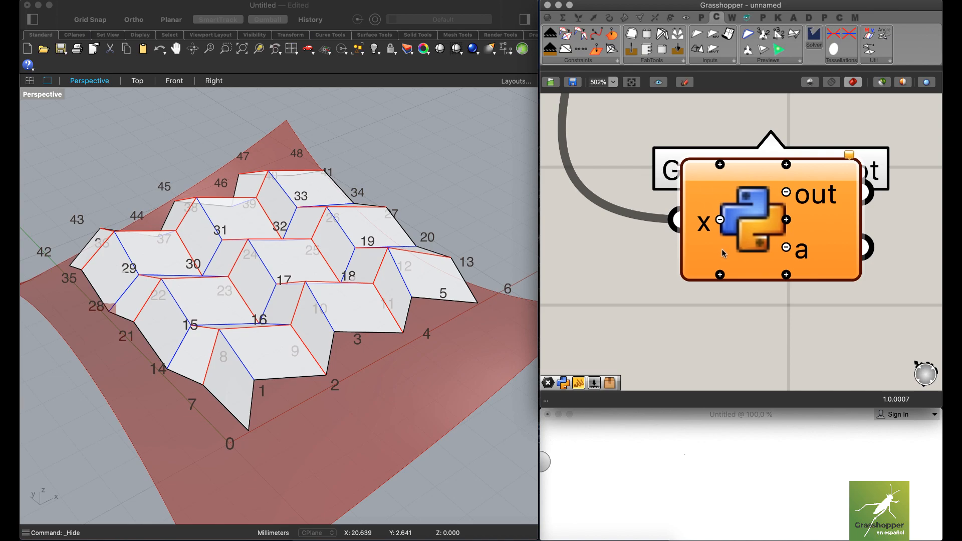
pyautogui.scroll(-8, 723, 253)
pyautogui.scroll(2, 723, 252)
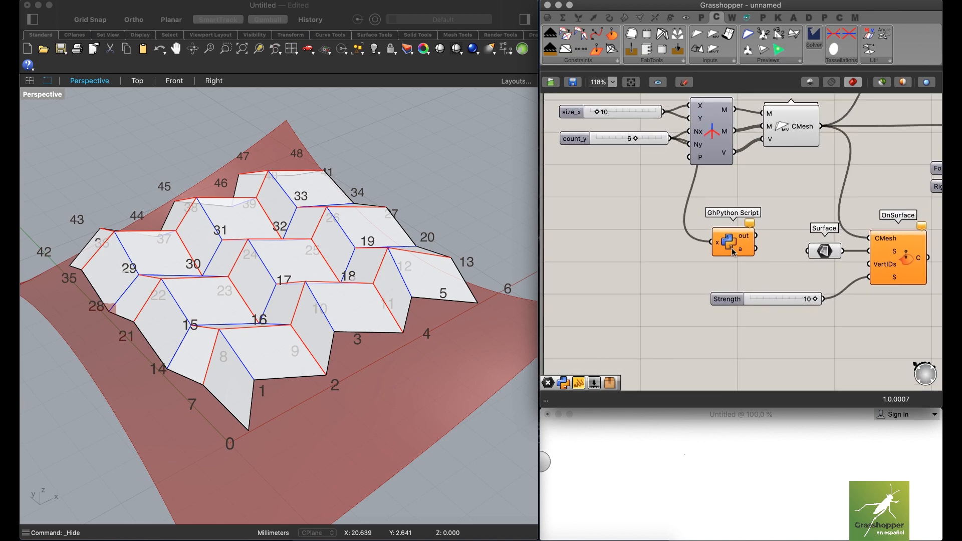
# Set the type hint of the script component's x input to int.
pyautogui.scroll(2, 733, 252)
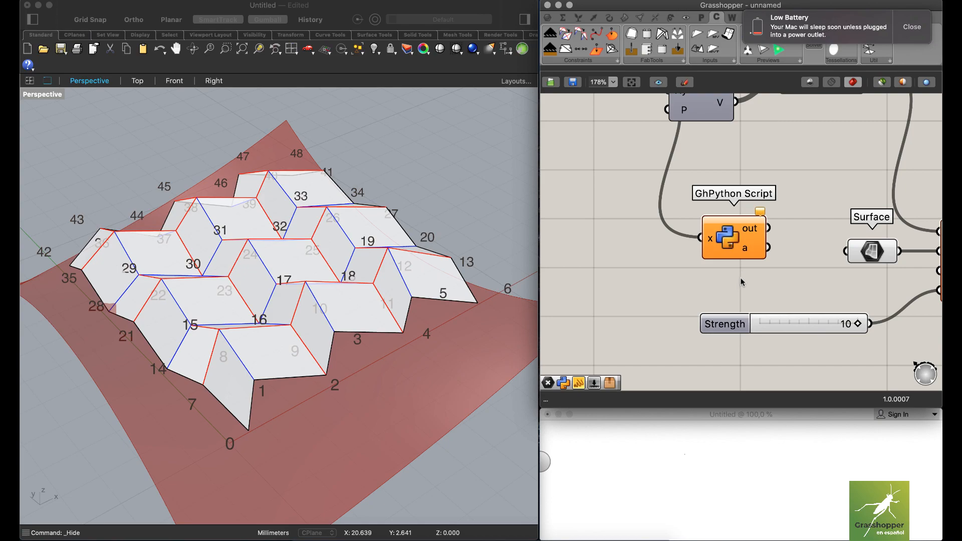
pyautogui.rightClick(712, 243)
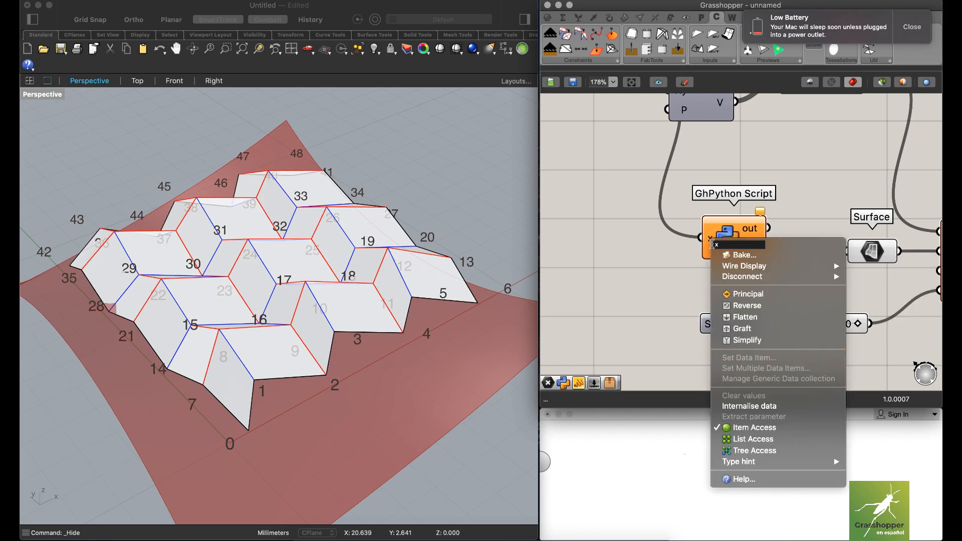
pyautogui.moveTo(760, 462)
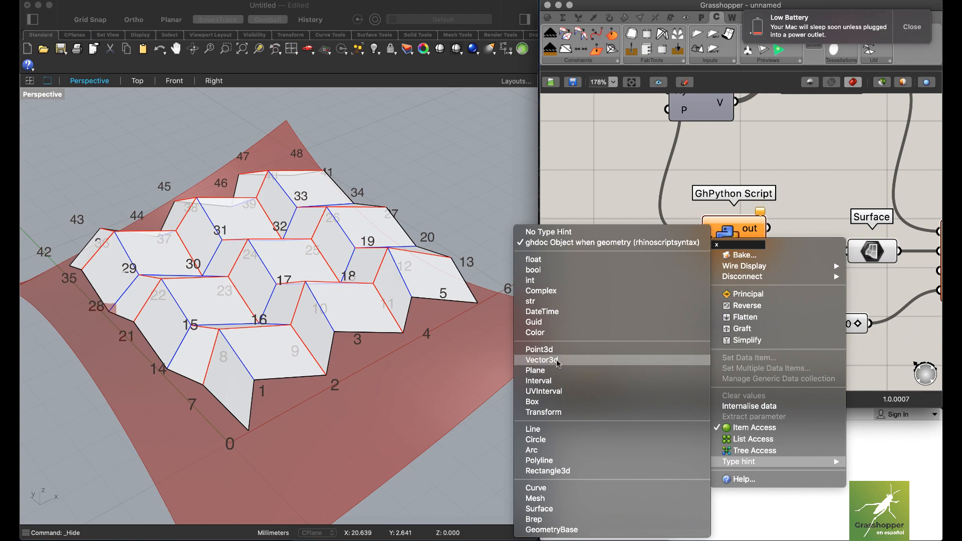
pyautogui.click(538, 281)
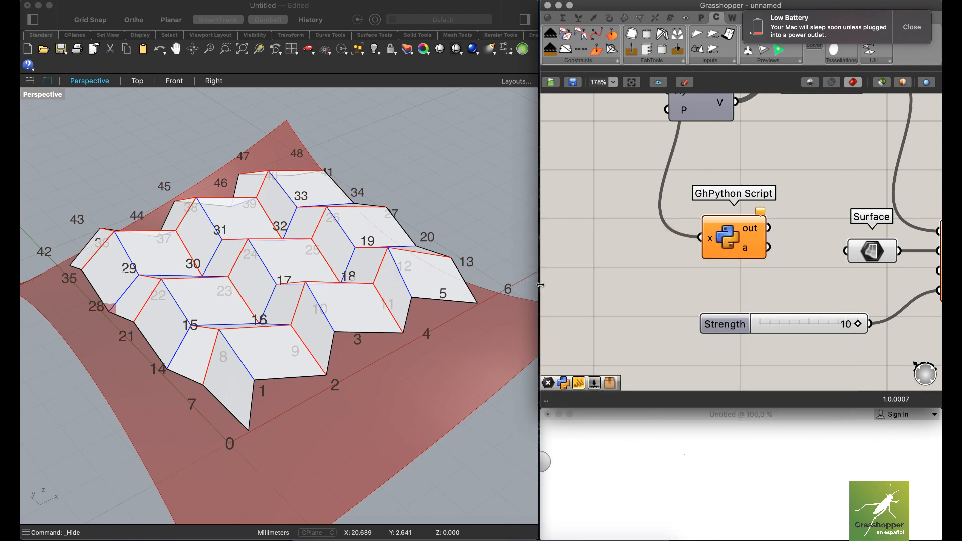
# Open the GhPython component's script editor and delete all of its default code.
pyautogui.moveTo(723, 263); pyautogui.dragTo(729, 277, button='right')
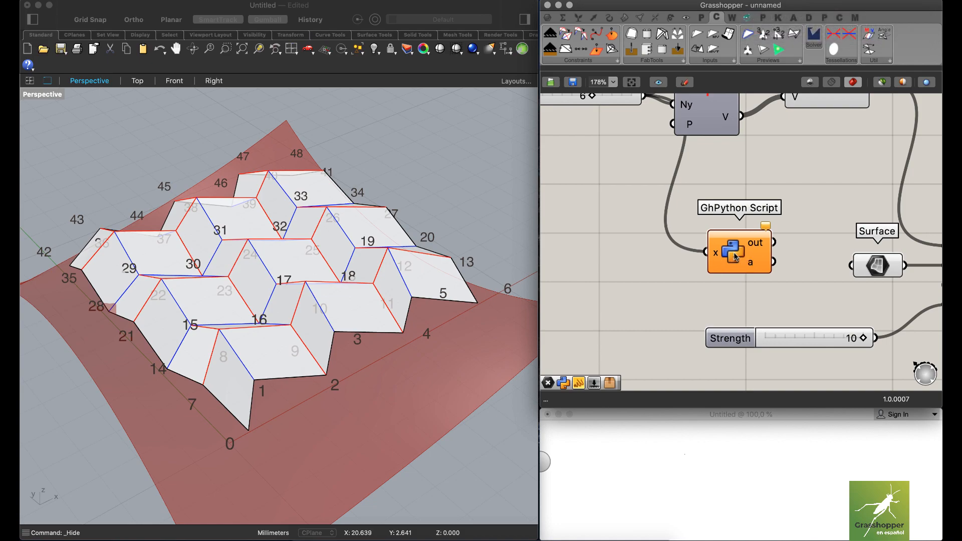
pyautogui.doubleClick(735, 257)
pyautogui.press('super+a')
pyautogui.press('BackSpace')
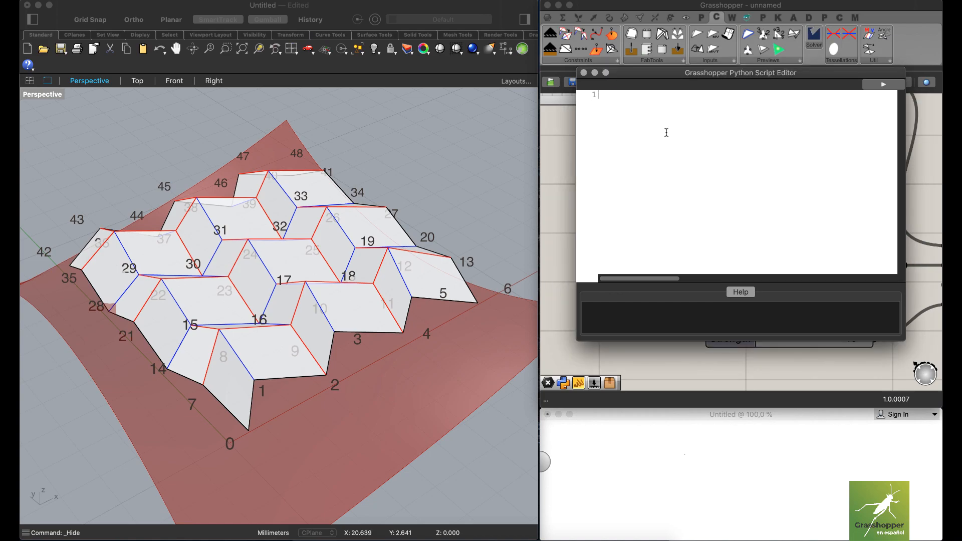
pyautogui.moveTo(691, 74); pyautogui.dragTo(597, 122)
pyautogui.moveTo(274, 325); pyautogui.dragTo(315, 319, button='right')
pyautogui.scroll(-1, 320, 319)
pyautogui.keyDown('shift'); pyautogui.moveTo(356, 296); pyautogui.dragTo(301, 292, button='right'); pyautogui.keyUp('shift')
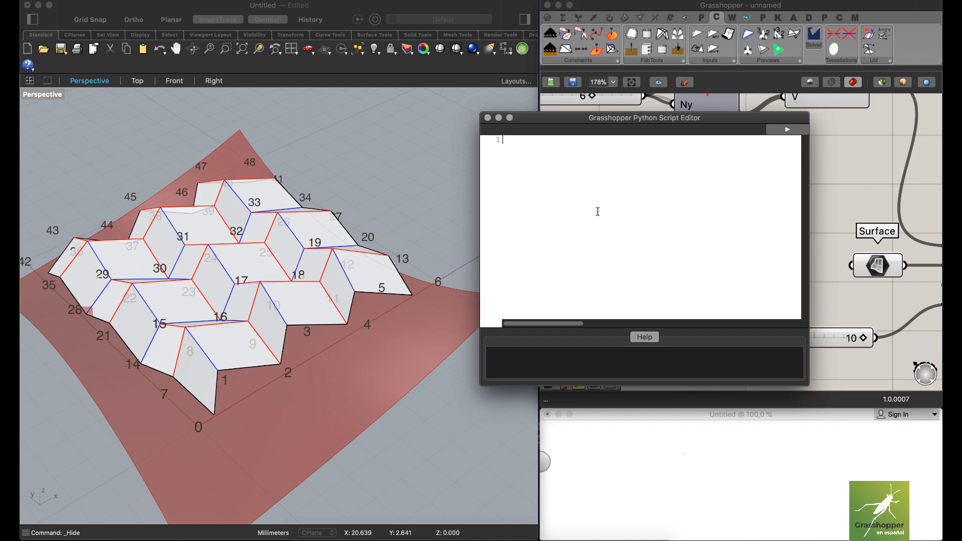
# Define an empty list with "pts = []" and begin a "for i in range()" loop two lines below it.
pyautogui.write('pt')
pyautogui.write('s = []')
pyautogui.write('or')
pyautogui.doubleClick(523, 158)
pyautogui.write('in range()')
pyautogui.moveTo(654, 115); pyautogui.dragTo(648, 222)
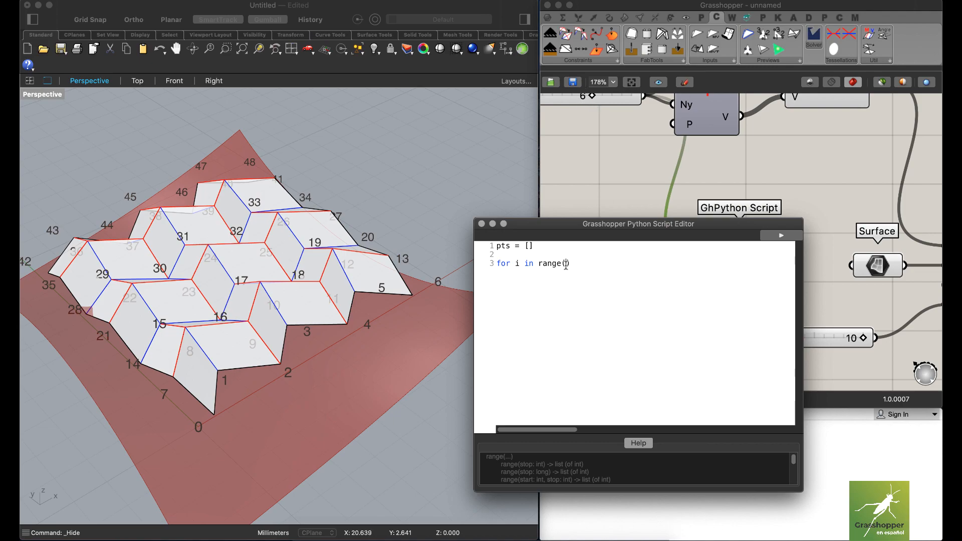
# Set the i loop's range to x+1 and complete its header so it reads "for i in range(x+1):".
pyautogui.write('x+1')
pyautogui.scroll(3, 612, 158)
pyautogui.hscroll(-3, 612, 159)
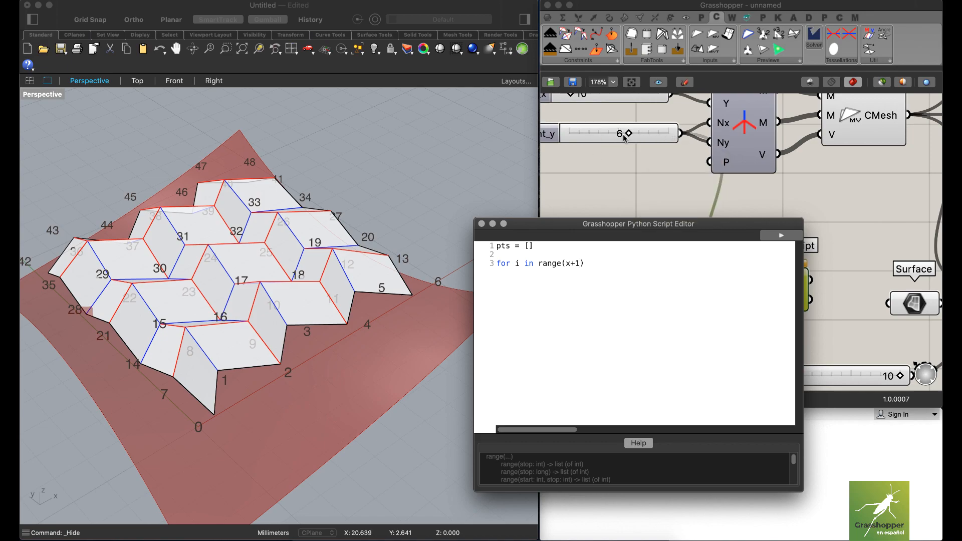
pyautogui.moveTo(725, 127)
pyautogui.moveTo(626, 138)
pyautogui.moveTo(648, 228); pyautogui.dragTo(475, 188)
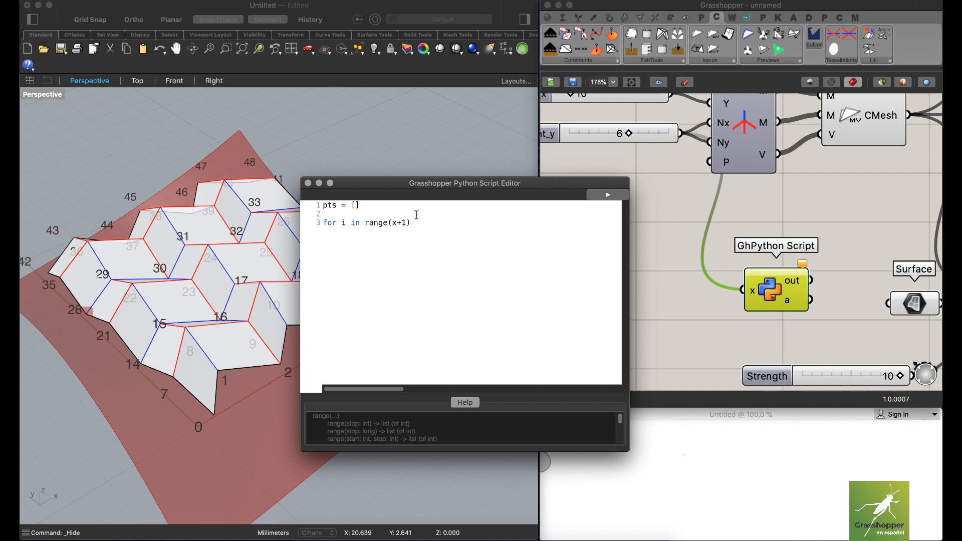
pyautogui.moveTo(495, 194); pyautogui.dragTo(545, 193)
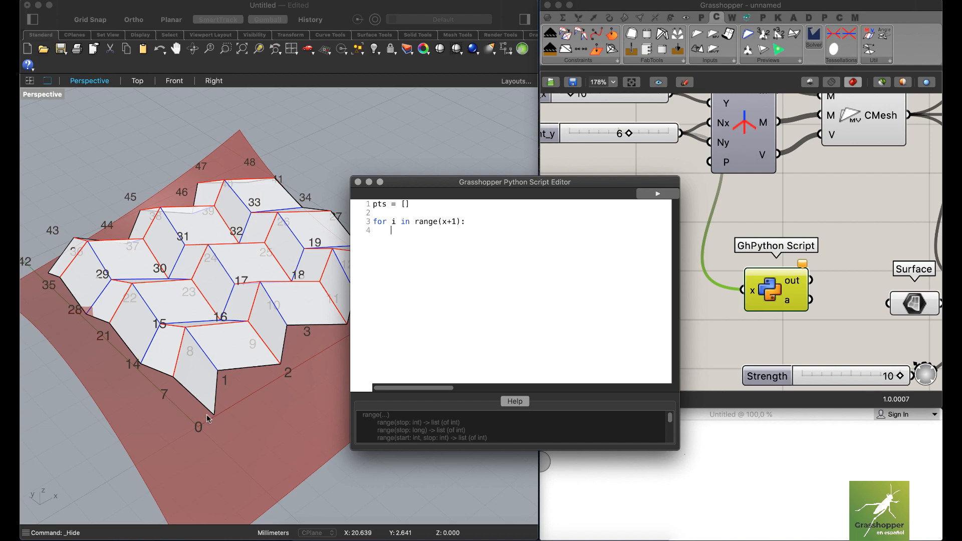
pyautogui.moveTo(504, 183); pyautogui.dragTo(595, 181)
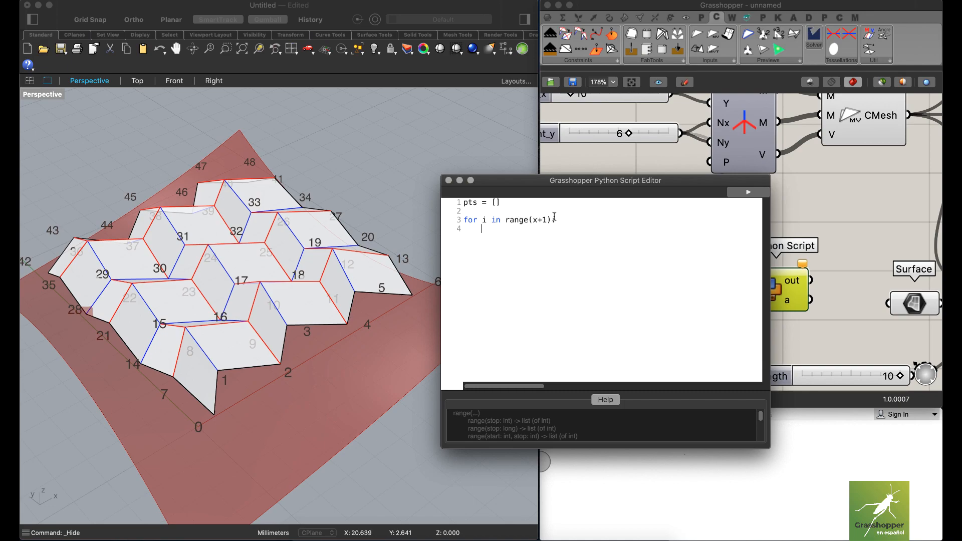
pyautogui.moveTo(466, 221); pyautogui.dragTo(553, 223)
pyautogui.click(521, 231)
pyautogui.click(357, 315)
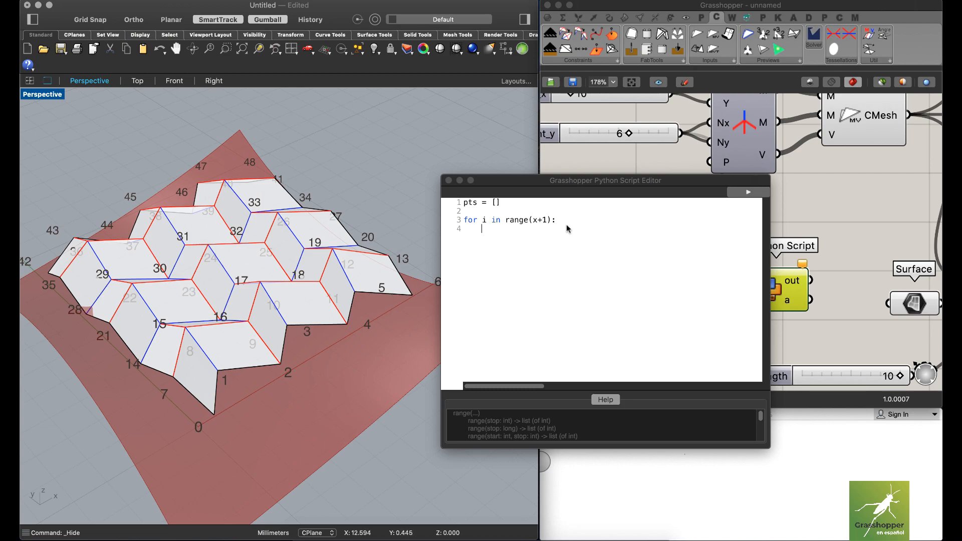
# Add a panel near the Surface parameter and connect the GhPython Script's out output to it.
pyautogui.moveTo(627, 181); pyautogui.dragTo(478, 178)
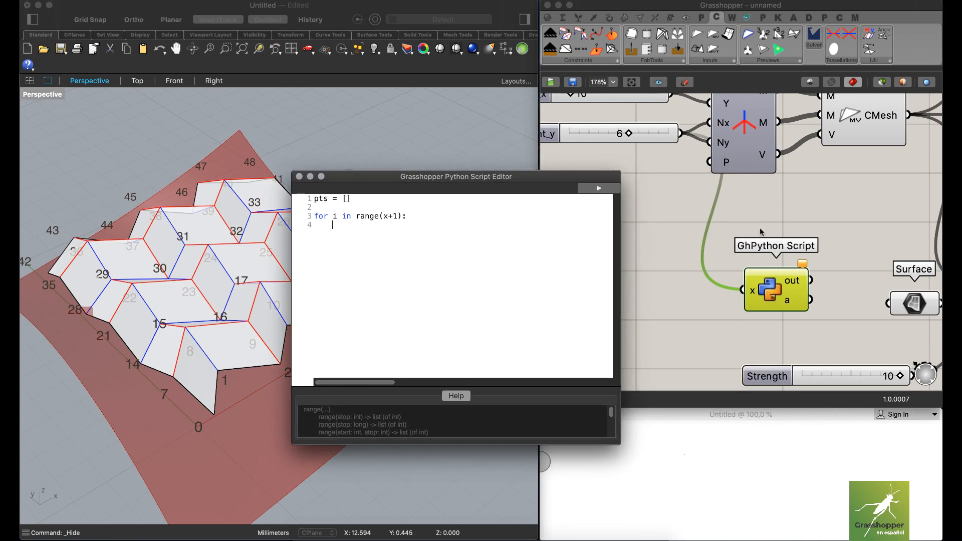
pyautogui.hscroll(5, 760, 228)
pyautogui.doubleClick(718, 170)
pyautogui.write('panel')
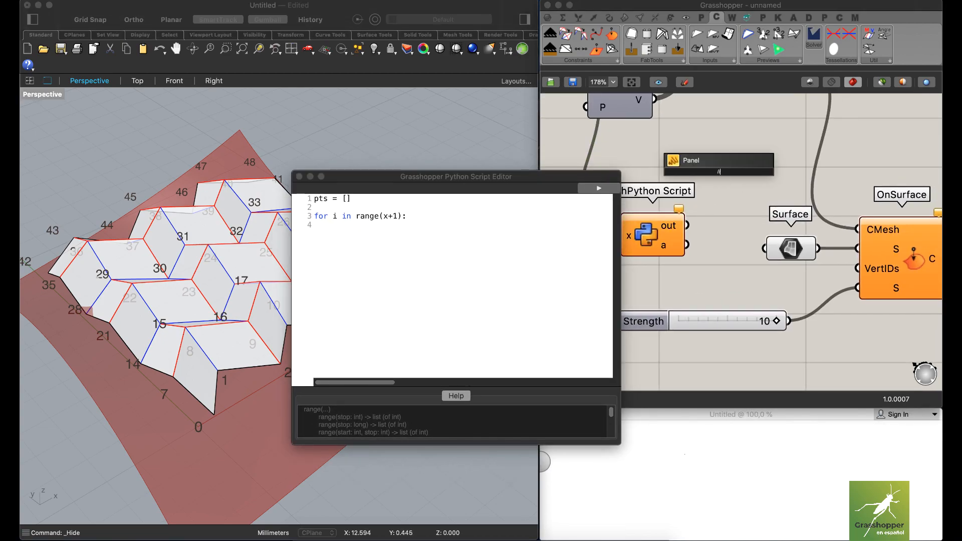
pyautogui.press('Return')
pyautogui.moveTo(732, 153); pyautogui.dragTo(818, 153)
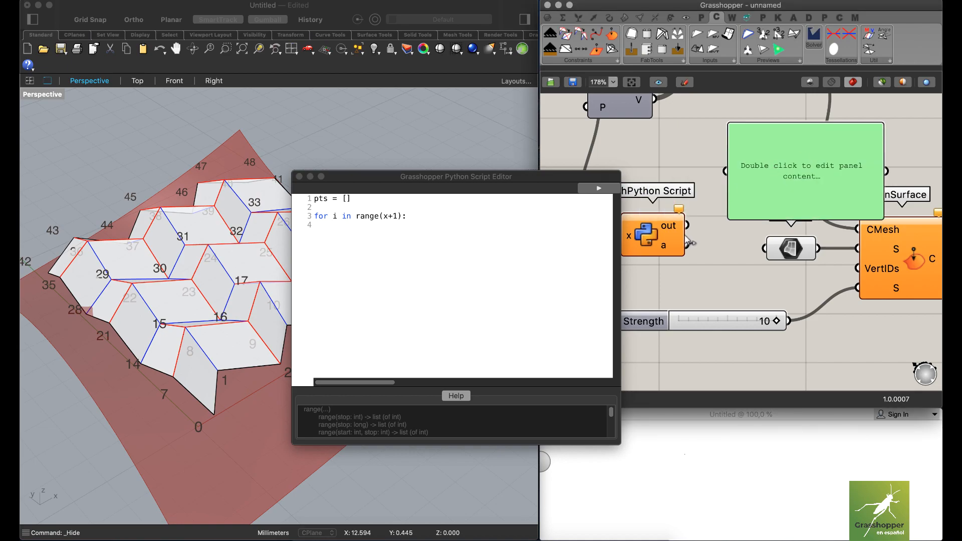
pyautogui.moveTo(688, 227); pyautogui.dragTo(725, 171)
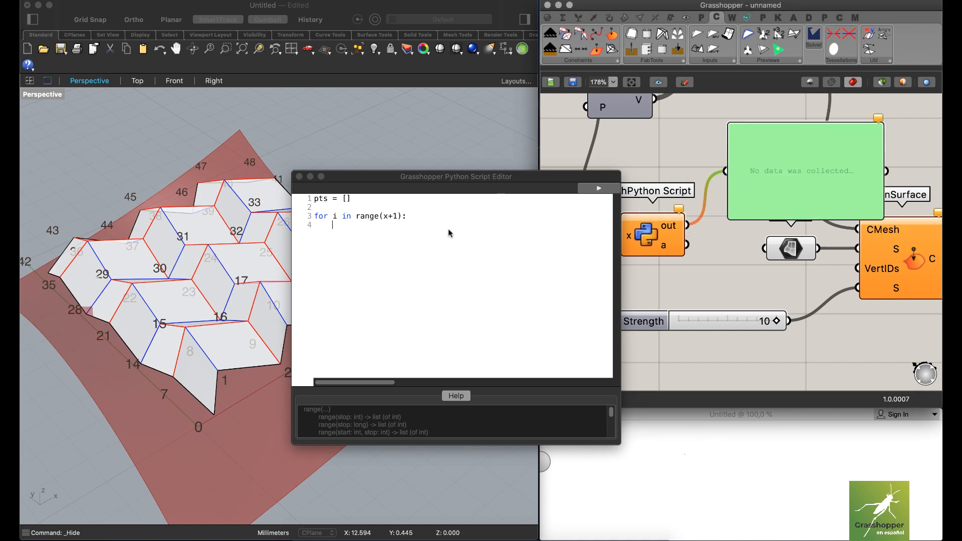
# Add "print(i)" inside the loop, run the script and scroll through the output in the panel.
pyautogui.click(394, 231)
pyautogui.write('print()')
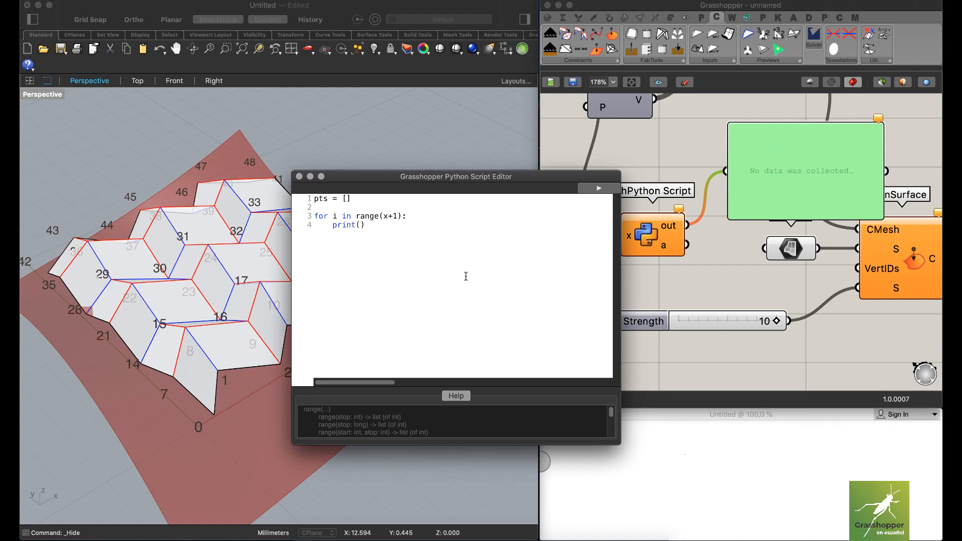
pyautogui.write('i')
pyautogui.click(599, 188)
pyautogui.moveTo(880, 143); pyautogui.dragTo(885, 192)
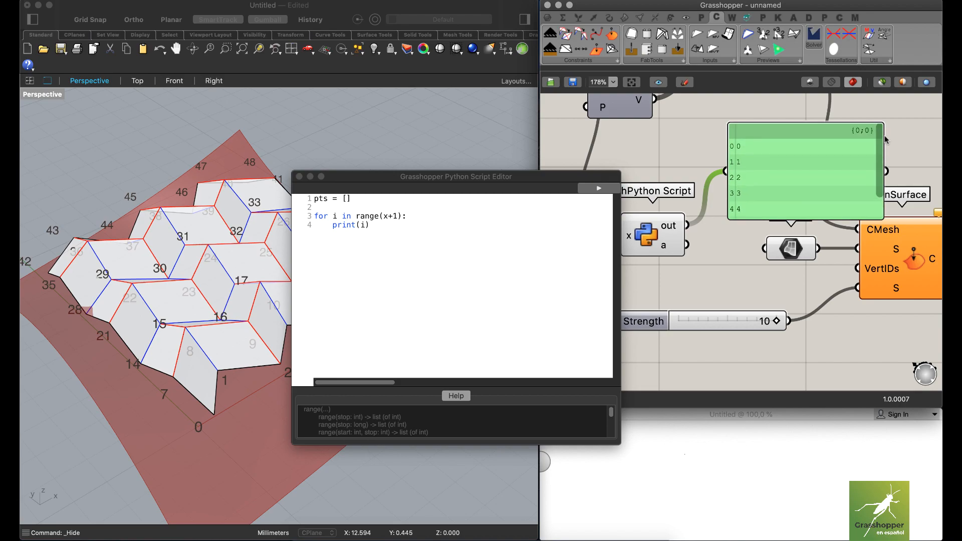
# Delete the print statement from the body of the i loop.
pyautogui.click(386, 224)
pyautogui.hotkey('shift', 'Home')
pyautogui.press('BackSpace')
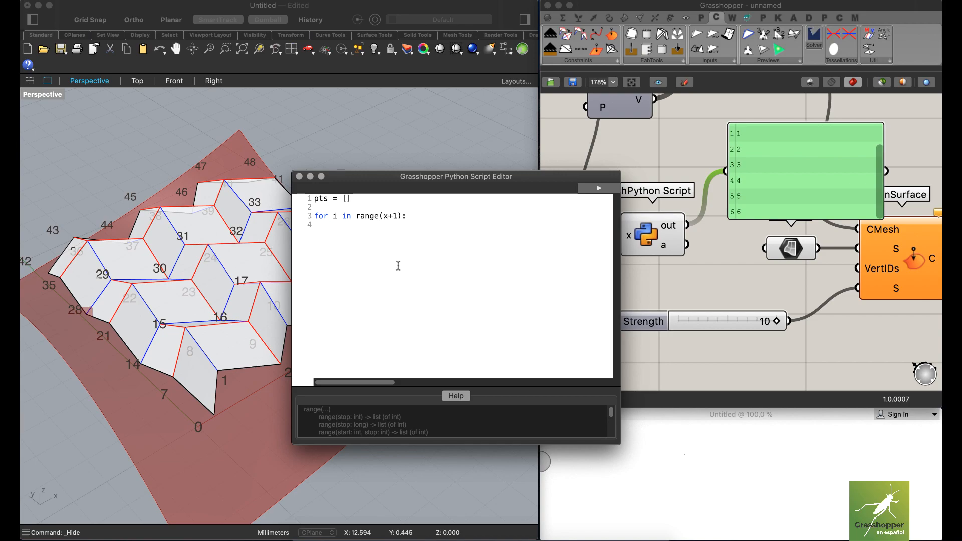
pyautogui.moveTo(305, 191); pyautogui.dragTo(425, 195)
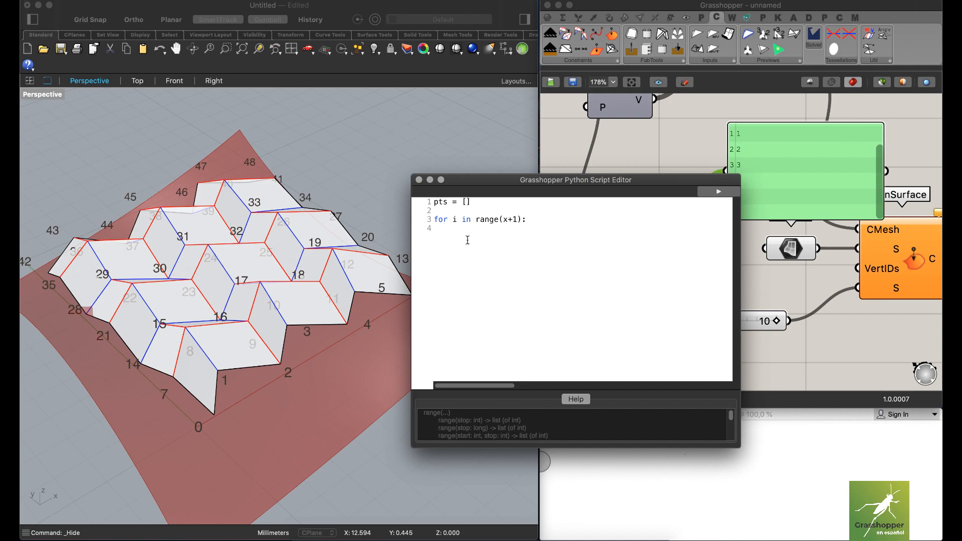
# Nest a second loop, "for j in range(x/2 + 1)", inside the i loop.
pyautogui.write('for j in ()range(')
pyautogui.moveTo(641, 117); pyautogui.dragTo(731, 164, button='right')
pyautogui.write('x')
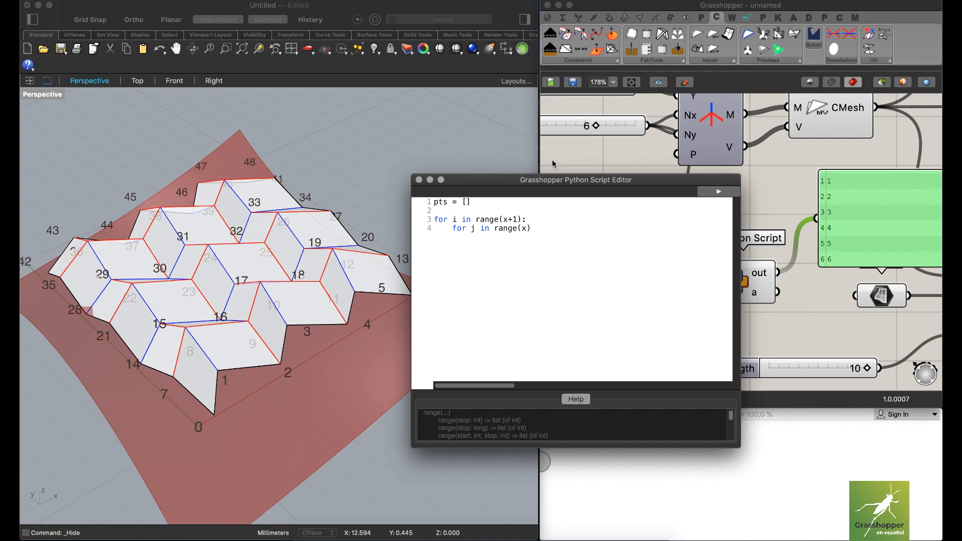
pyautogui.write('/2')
pyautogui.write('+ 1')
# Wrap the j loop's range argument in int() so the header reads "for j in range(int(x/2 + 1)):".
pyautogui.click(570, 228)
pyautogui.click(519, 229)
pyautogui.hotkey('shift', 'Right')
pyautogui.hotkey('shift', 'Right')
pyautogui.hotkey('shift', 'Right')
pyautogui.hotkey('shift', 'Right')
pyautogui.hotkey('shift', 'Right')
pyautogui.hotkey('shift', 'Right')
pyautogui.hotkey('shift', 'Right')
pyautogui.press('Left')
pyautogui.write('int(')
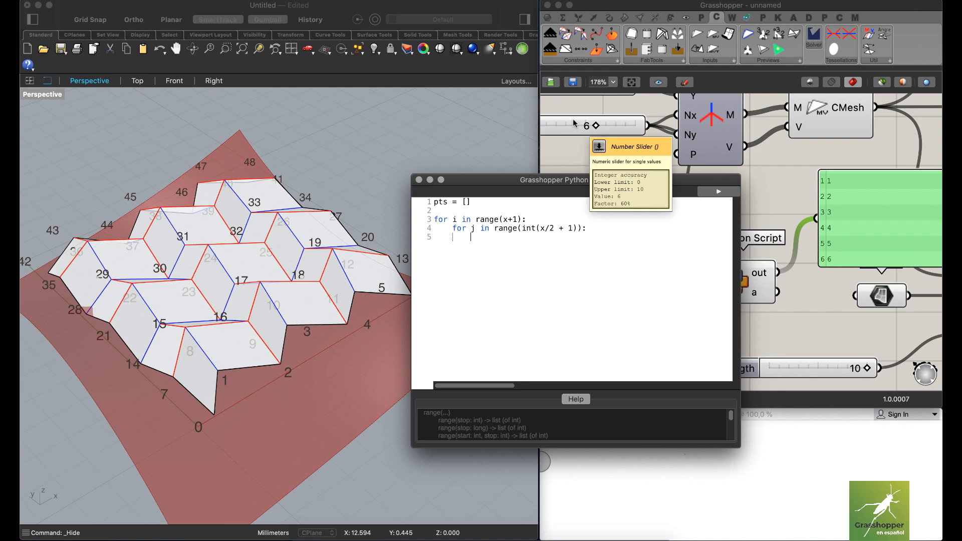
# Write "pts.append(i + 2 * (x + 1) * j)" in the body of the j loop.
pyautogui.write('ts.append()')
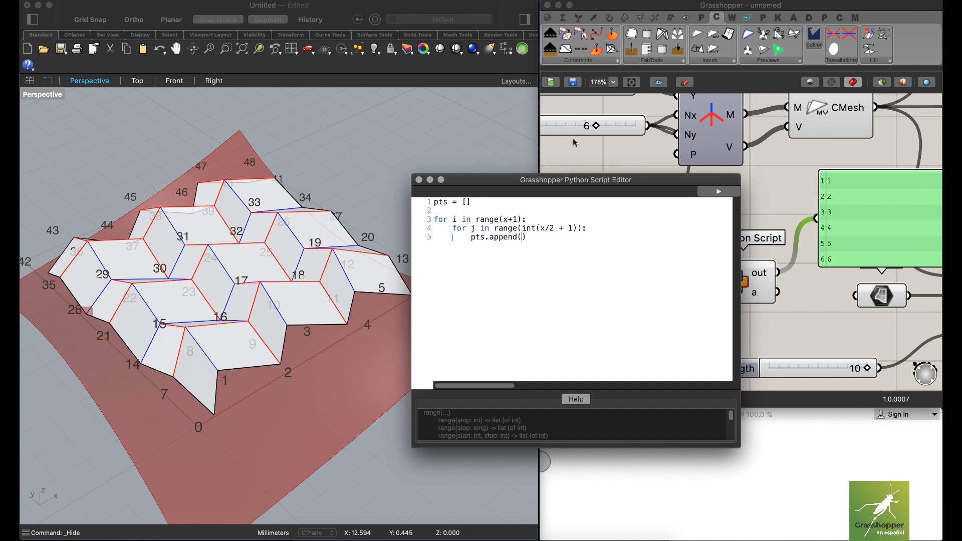
pyautogui.moveTo(593, 182); pyautogui.dragTo(616, 165)
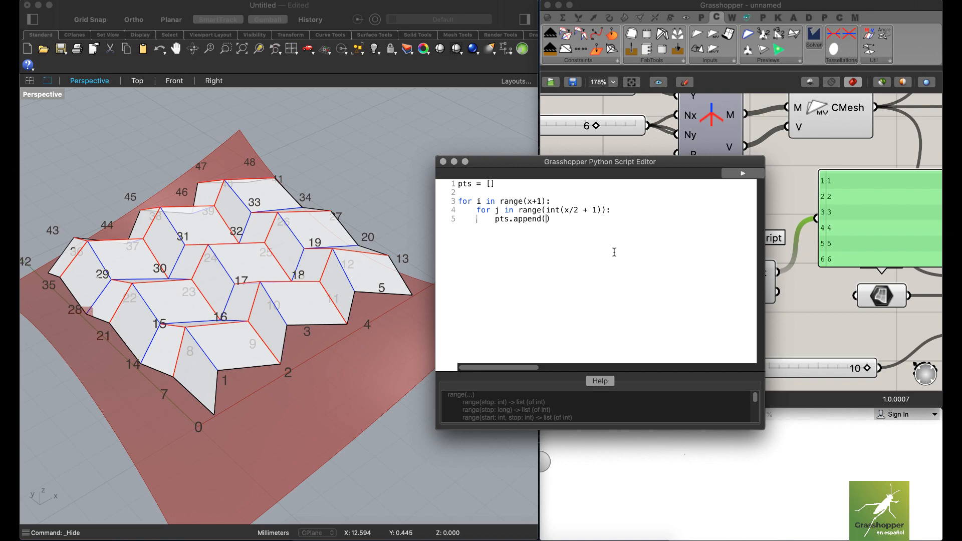
pyautogui.write('i + 2')
pyautogui.write('* ()')
pyautogui.write('* j')
pyautogui.moveTo(637, 163); pyautogui.dragTo(492, 143)
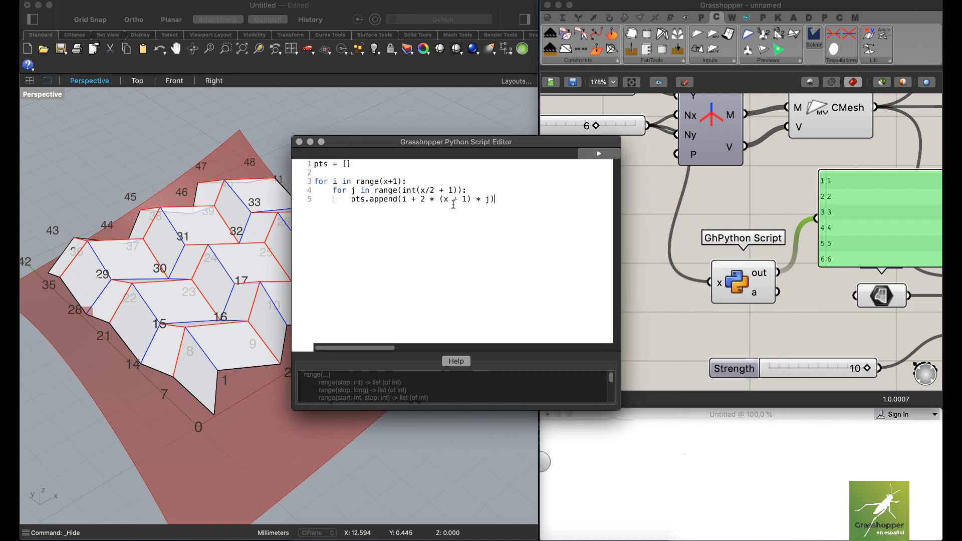
pyautogui.moveTo(481, 143); pyautogui.dragTo(383, 135)
pyautogui.moveTo(627, 185); pyautogui.dragTo(695, 223, button='right')
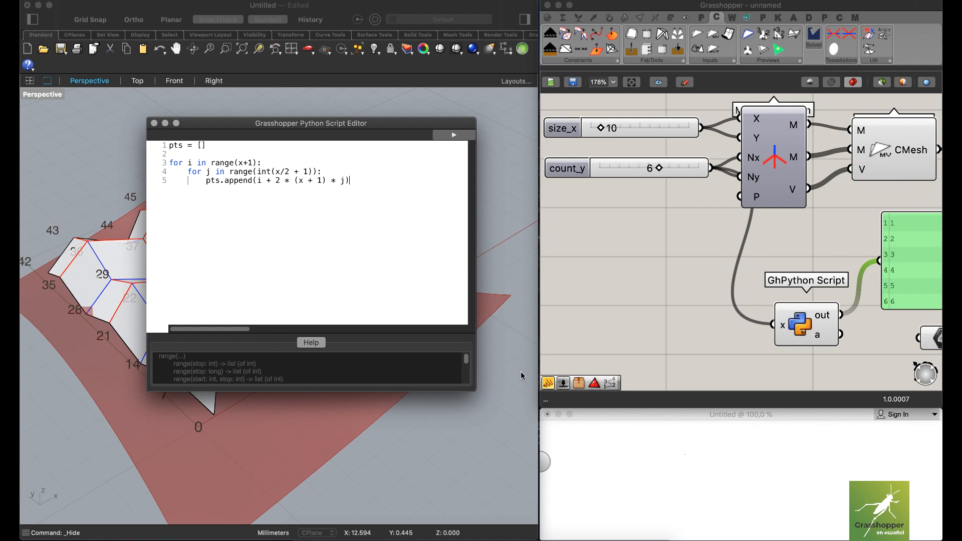
# Insert "print(j)" as the first line inside the j loop, above the append statement.
pyautogui.doubleClick(260, 180)
pyautogui.moveTo(856, 240); pyautogui.dragTo(717, 232, button='right')
pyautogui.moveTo(893, 251); pyautogui.dragTo(898, 288)
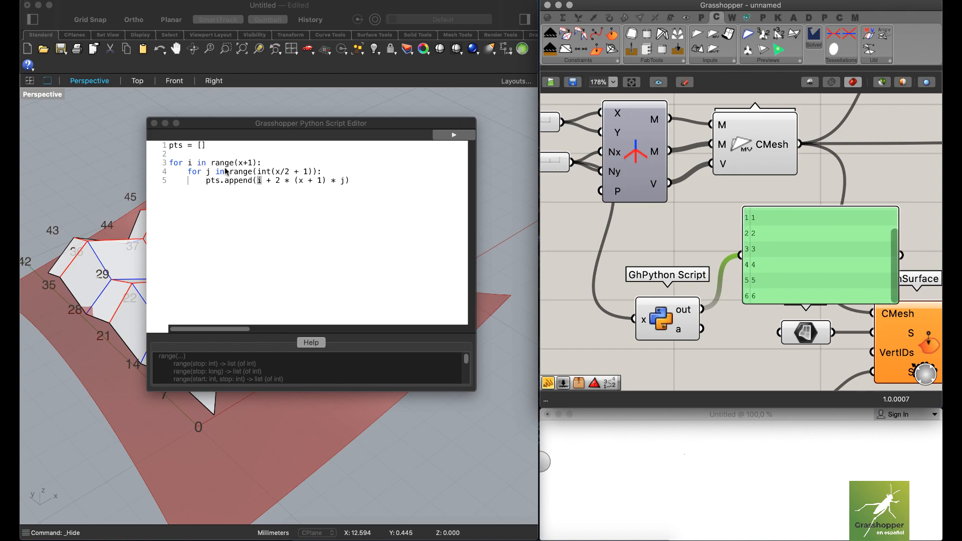
pyautogui.click(327, 174)
pyautogui.press('Return')
pyautogui.write('print(j')
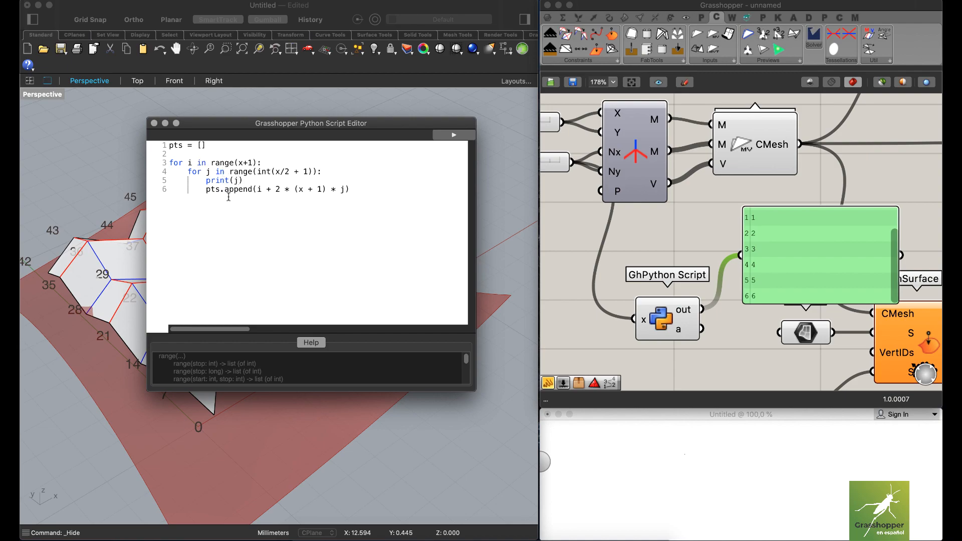
# Run the script and examine the printed j values in the output panel.
pyautogui.click(459, 136)
pyautogui.moveTo(895, 294); pyautogui.dragTo(894, 217)
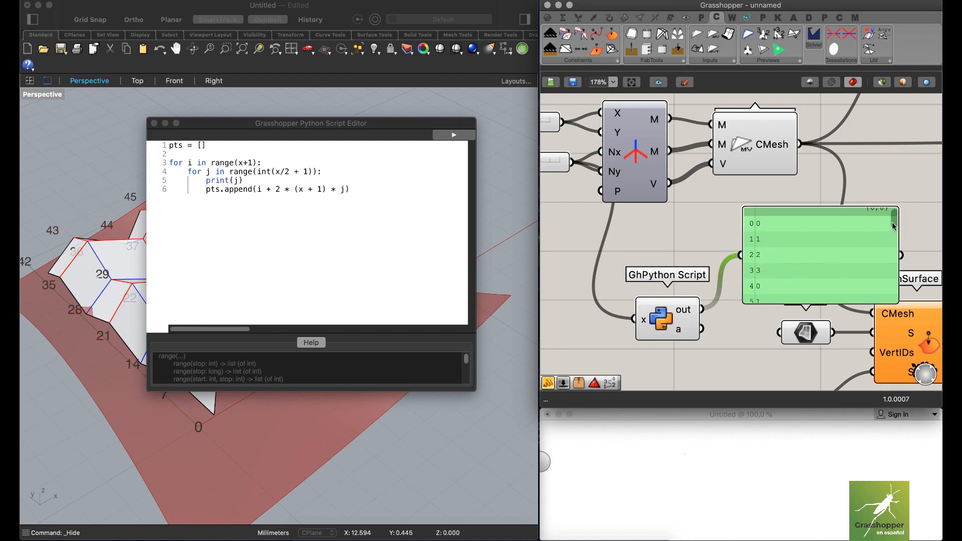
pyautogui.scroll(-2, 856, 234)
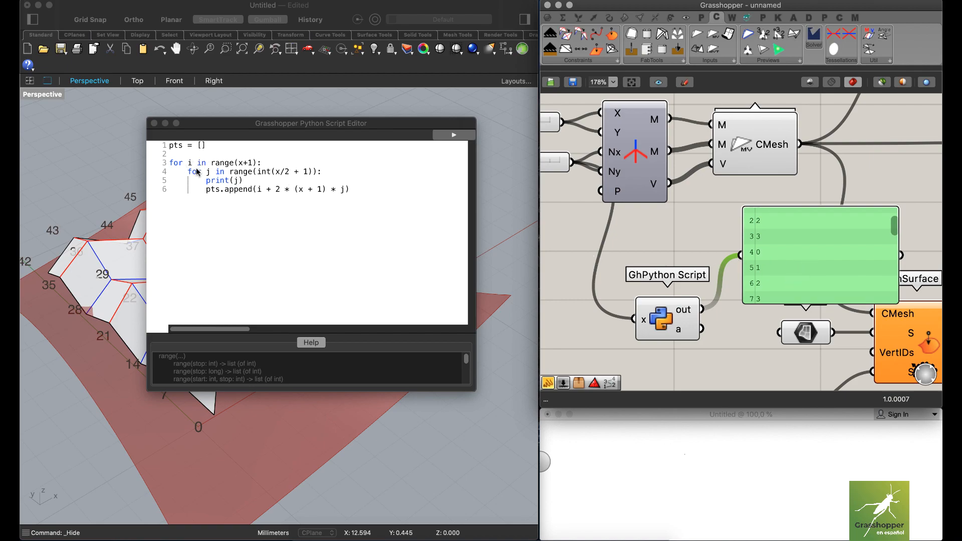
pyautogui.moveTo(896, 229); pyautogui.dragTo(900, 244)
pyautogui.click(363, 192)
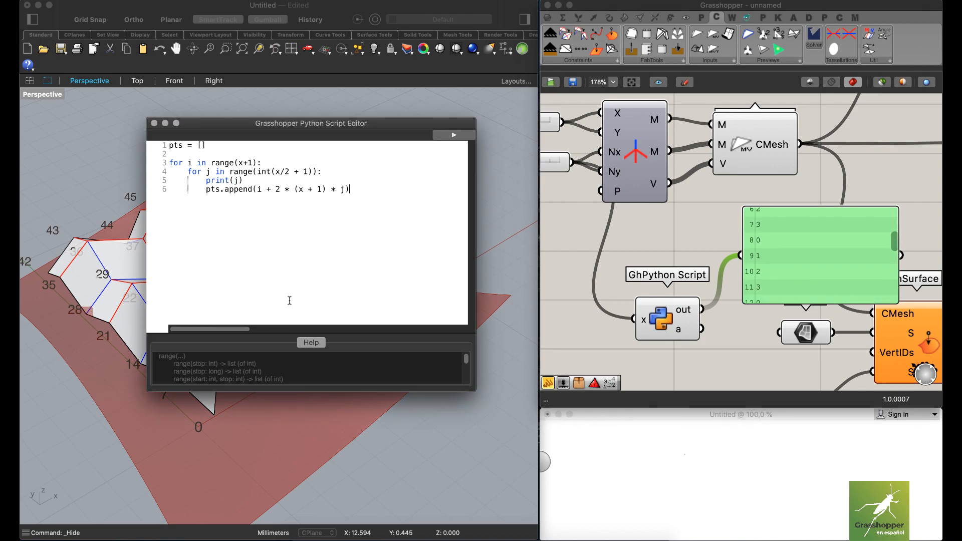
# Handwrite the append formula "i+2·(x+1)·j)" at the top of the blank drawing canvas.
pyautogui.moveTo(329, 124)
pyautogui.mouseDown()
pyautogui.moveTo(512, 89)
pyautogui.moveTo(310, 117)
pyautogui.mouseUp()
pyautogui.click(608, 446)
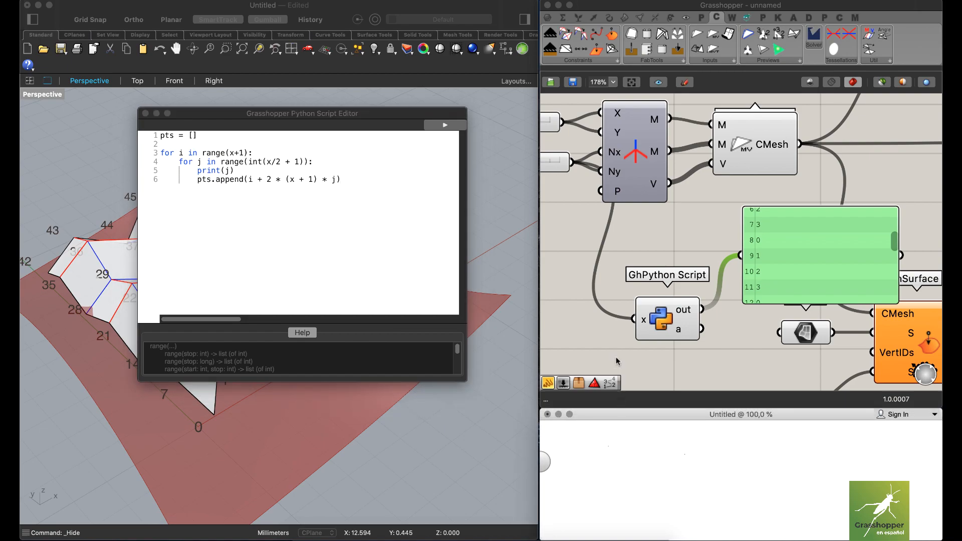
pyautogui.moveTo(580, 437)
pyautogui.mouseDown()
pyautogui.moveTo(580, 448)
pyautogui.moveTo(604, 442)
pyautogui.mouseUp()
pyautogui.moveTo(598, 435)
pyautogui.mouseDown()
pyautogui.moveTo(598, 451)
pyautogui.moveTo(693, 449)
pyautogui.moveTo(680, 450)
pyautogui.mouseUp()
pyautogui.click(643, 445)
pyautogui.moveTo(701, 441)
pyautogui.mouseDown()
pyautogui.moveTo(715, 441)
pyautogui.moveTo(709, 451)
pyautogui.moveTo(800, 448)
pyautogui.mouseUp()
pyautogui.click(779, 431)
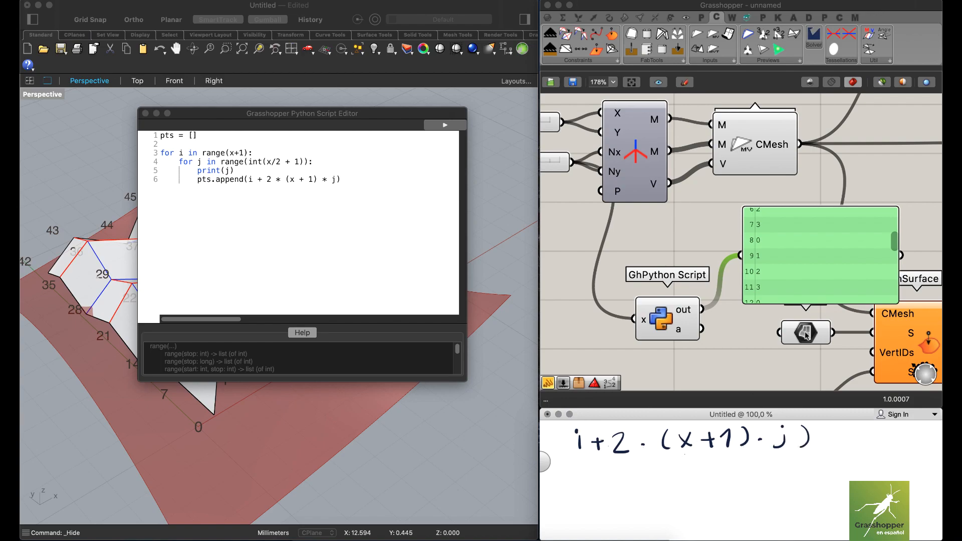
# Write the formula with i = 0, x = 6 and j = 0 substituted, "0+2·(6+1)·0)", below the handwritten formula.
pyautogui.moveTo(893, 250); pyautogui.dragTo(894, 219)
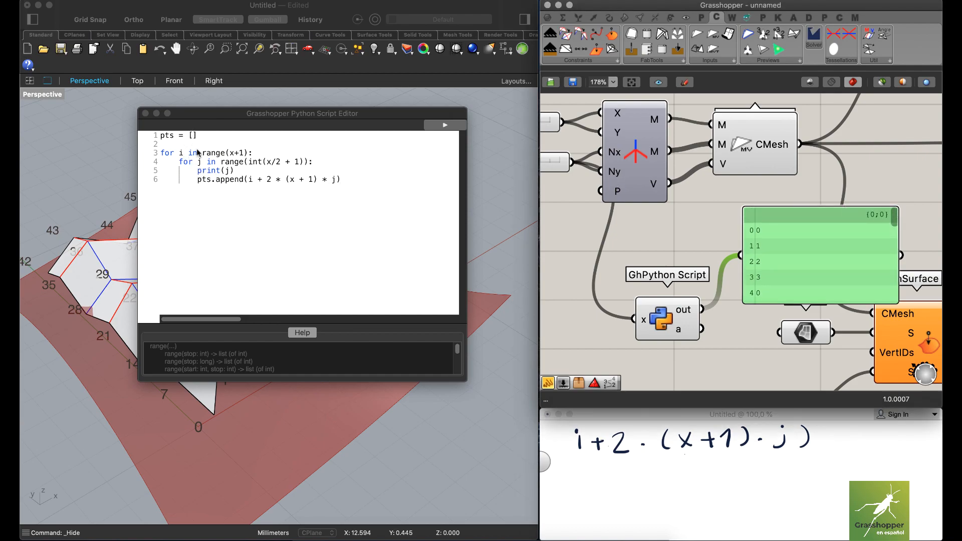
pyautogui.moveTo(580, 472)
pyautogui.mouseDown()
pyautogui.moveTo(607, 472)
pyautogui.moveTo(601, 480)
pyautogui.mouseUp()
pyautogui.moveTo(615, 466); pyautogui.dragTo(623, 481)
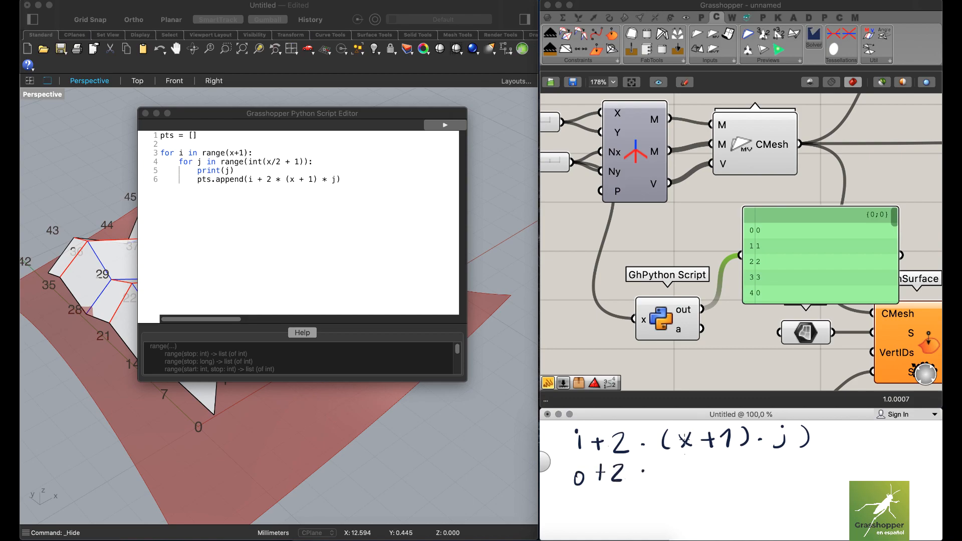
pyautogui.moveTo(584, 225)
pyautogui.mouseDown()
pyautogui.moveTo(622, 229)
pyautogui.moveTo(596, 225)
pyautogui.mouseUp()
pyautogui.doubleClick(594, 225)
pyautogui.doubleClick(590, 225)
pyautogui.moveTo(590, 224); pyautogui.dragTo(689, 225, button='right')
pyautogui.click(680, 466)
pyautogui.moveTo(668, 461)
pyautogui.mouseDown()
pyautogui.moveTo(665, 482)
pyautogui.moveTo(717, 467)
pyautogui.mouseUp()
pyautogui.moveTo(709, 460)
pyautogui.mouseDown()
pyautogui.moveTo(708, 478)
pyautogui.moveTo(738, 476)
pyautogui.mouseUp()
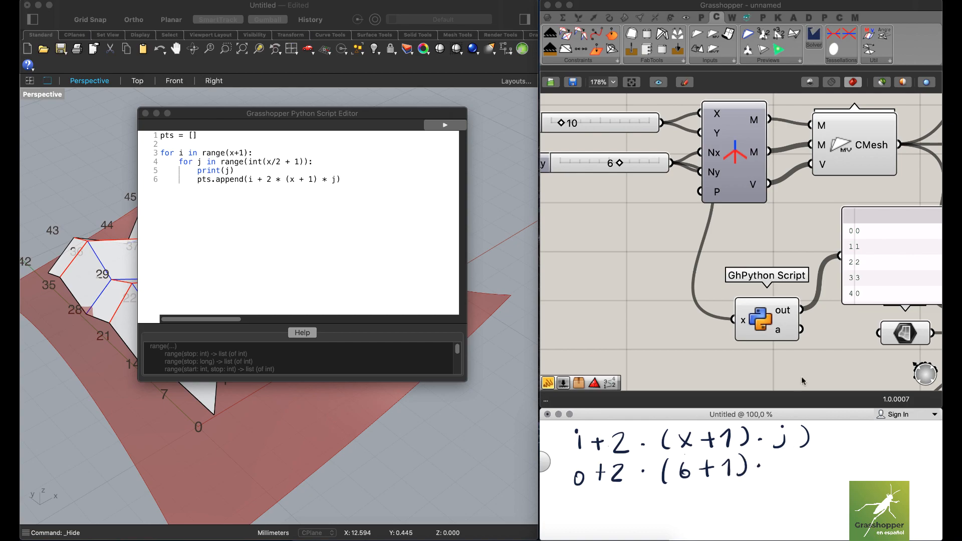
pyautogui.moveTo(782, 461); pyautogui.dragTo(799, 478)
# Work out the substituted formula by hand as "2·(7·0)", "2·0" and the final result 0.
pyautogui.moveTo(700, 491)
pyautogui.mouseDown()
pyautogui.moveTo(708, 509)
pyautogui.moveTo(756, 501)
pyautogui.moveTo(764, 488)
pyautogui.mouseUp()
pyautogui.click(743, 499)
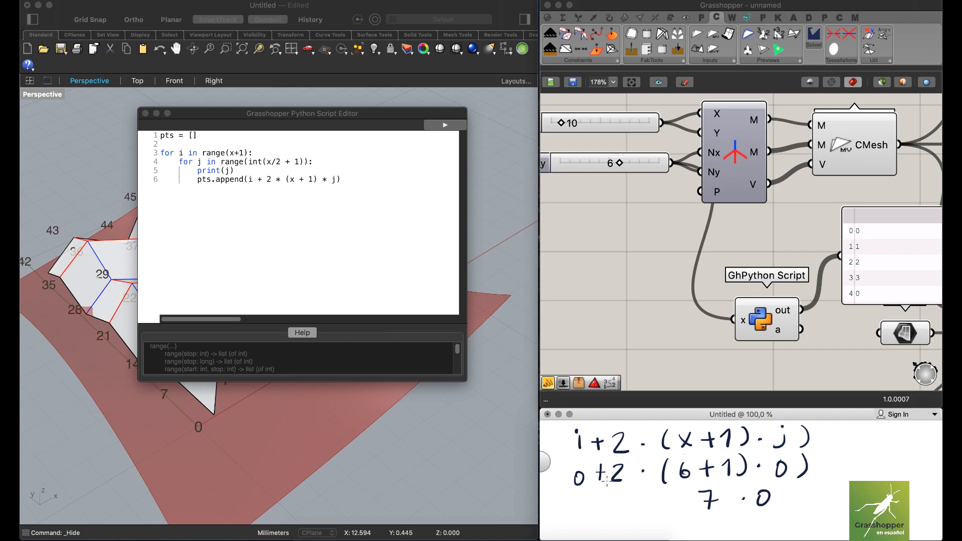
pyautogui.moveTo(620, 504); pyautogui.dragTo(632, 517)
pyautogui.click(651, 507)
pyautogui.moveTo(689, 498); pyautogui.dragTo(687, 516)
pyautogui.press('space')
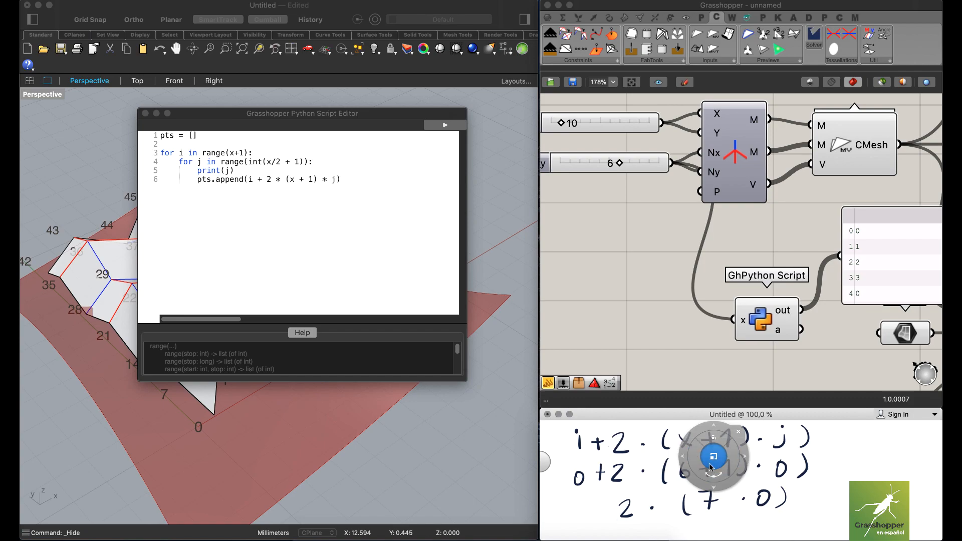
pyautogui.moveTo(715, 460)
pyautogui.mouseDown()
pyautogui.moveTo(706, 468)
pyautogui.moveTo(718, 492)
pyautogui.moveTo(712, 486)
pyautogui.mouseUp()
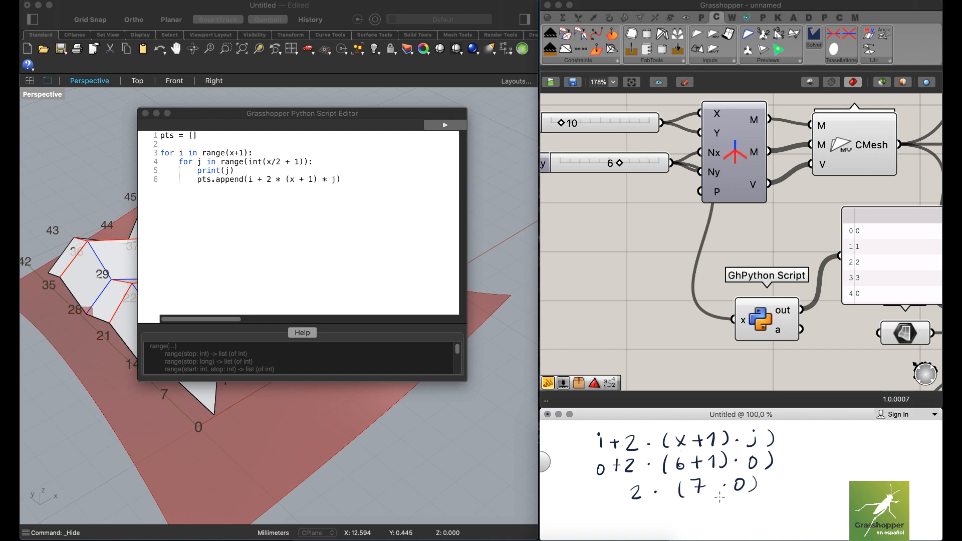
pyautogui.moveTo(718, 504)
pyautogui.mouseDown()
pyautogui.moveTo(712, 516)
pyautogui.moveTo(719, 505)
pyautogui.mouseUp()
pyautogui.moveTo(645, 515); pyautogui.dragTo(656, 527)
pyautogui.moveTo(771, 510); pyautogui.dragTo(773, 513)
# Erase the whole handwritten calculation from the drawing canvas.
pyautogui.moveTo(365, 118); pyautogui.dragTo(527, 43)
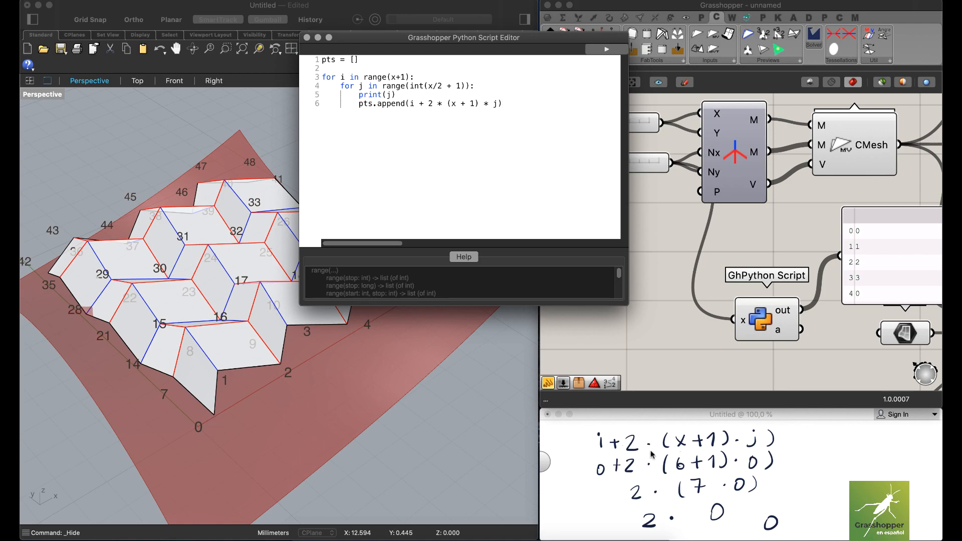
pyautogui.click(810, 472)
pyautogui.press('Delete')
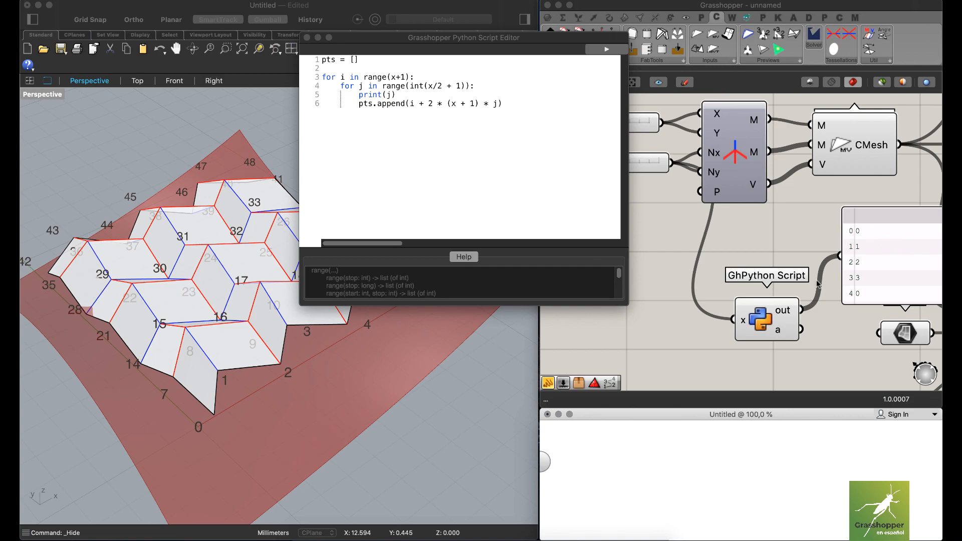
# Handwrite the formula "i+2·(x+1)·j" on the cleared canvas, with "i=3" and "j=2" noted beside it.
pyautogui.click(802, 230)
pyautogui.moveTo(785, 233); pyautogui.dragTo(753, 229, button='right')
pyautogui.moveTo(851, 254); pyautogui.dragTo(807, 241, button='right')
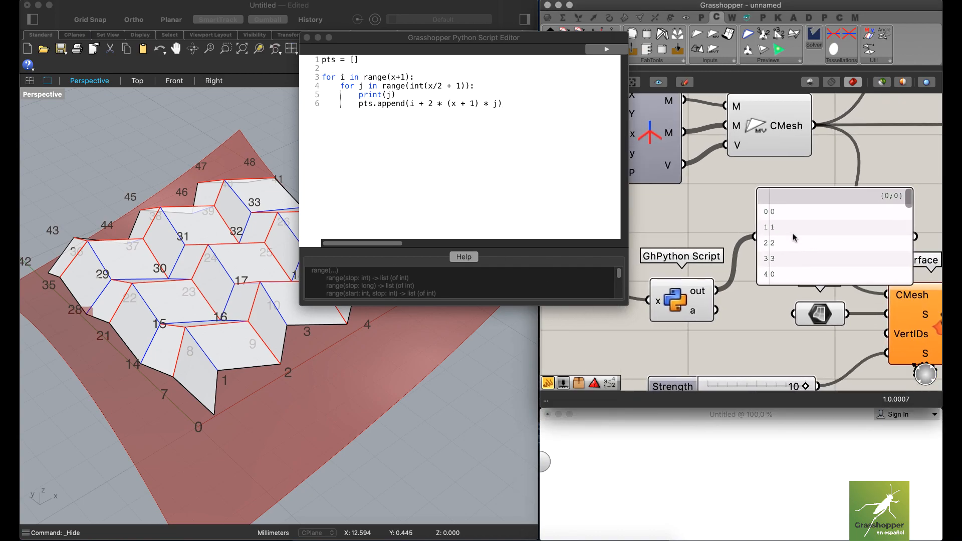
pyautogui.click(592, 439)
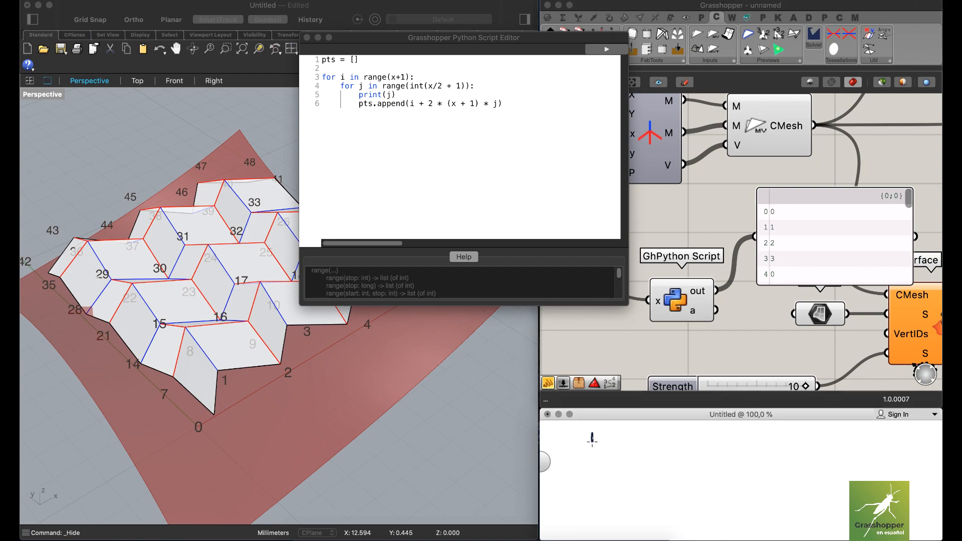
pyautogui.moveTo(613, 431); pyautogui.dragTo(612, 446)
pyautogui.moveTo(630, 434)
pyautogui.mouseDown()
pyautogui.moveTo(641, 447)
pyautogui.moveTo(664, 447)
pyautogui.mouseUp()
pyautogui.moveTo(683, 432)
pyautogui.mouseDown()
pyautogui.moveTo(697, 447)
pyautogui.moveTo(681, 449)
pyautogui.moveTo(718, 440)
pyautogui.mouseUp()
pyautogui.moveTo(712, 429)
pyautogui.mouseDown()
pyautogui.moveTo(712, 447)
pyautogui.moveTo(770, 445)
pyautogui.mouseUp()
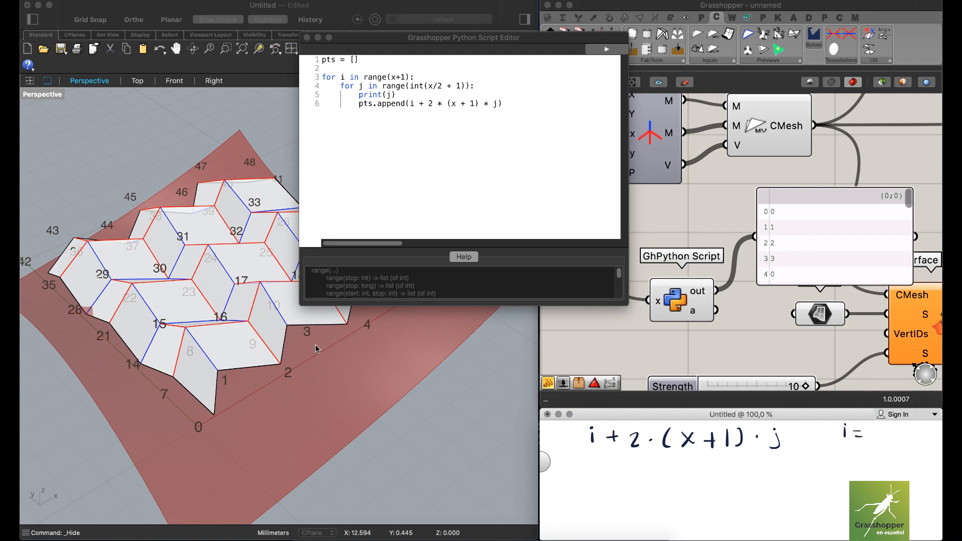
pyautogui.moveTo(871, 427)
pyautogui.mouseDown()
pyautogui.moveTo(870, 443)
pyautogui.moveTo(842, 462)
pyautogui.moveTo(864, 450)
pyautogui.mouseUp()
pyautogui.moveTo(857, 457); pyautogui.dragTo(865, 457)
pyautogui.moveTo(875, 449); pyautogui.dragTo(888, 461)
# Write the substituted expression "3+2·(6+1)·2" below the formula, taking x from the grid-count slider.
pyautogui.moveTo(591, 471); pyautogui.dragTo(617, 478)
pyautogui.moveTo(612, 470); pyautogui.dragTo(668, 476)
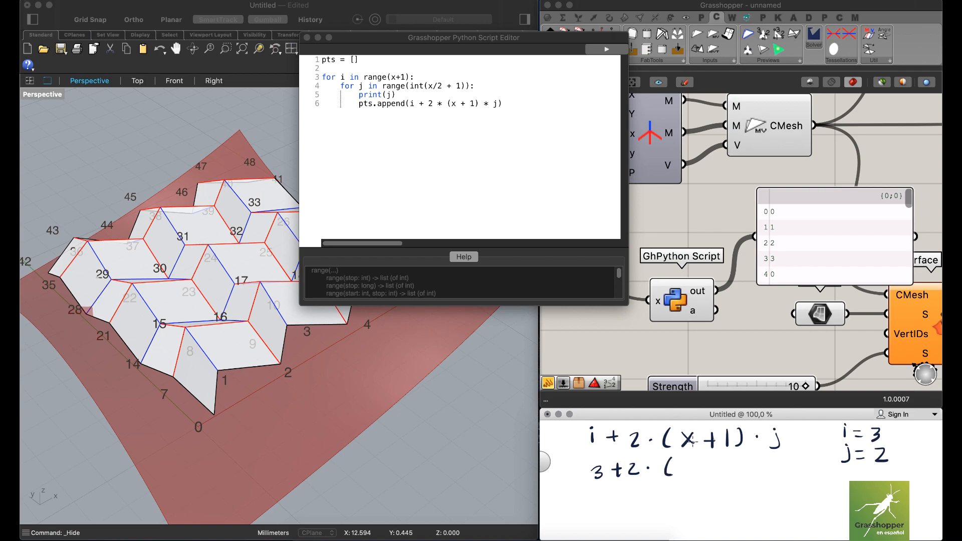
pyautogui.moveTo(576, 39); pyautogui.dragTo(480, 52)
pyautogui.moveTo(627, 181); pyautogui.dragTo(695, 184, button='right')
pyautogui.moveTo(694, 458)
pyautogui.mouseDown()
pyautogui.moveTo(688, 467)
pyautogui.moveTo(706, 473)
pyautogui.mouseUp()
pyautogui.moveTo(700, 468); pyautogui.dragTo(782, 473)
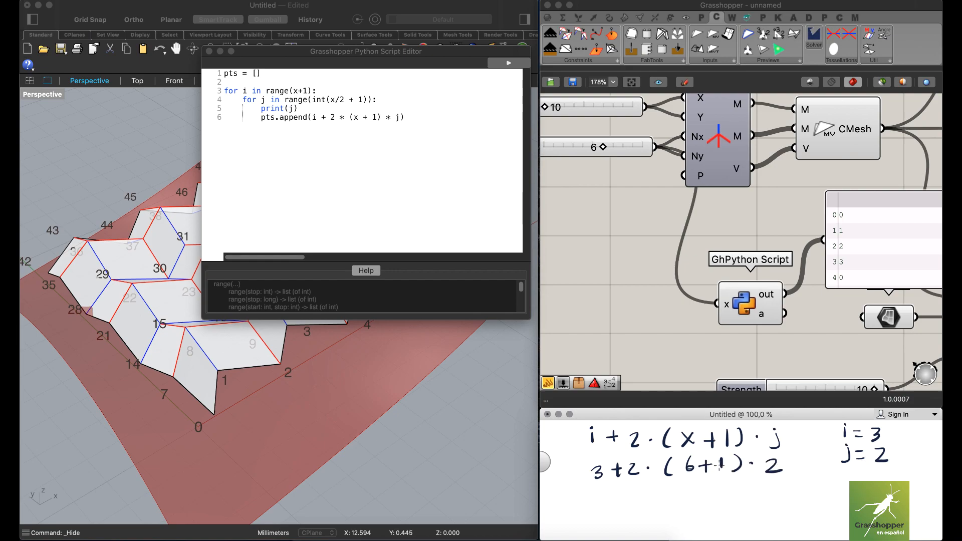
# Work out the substituted expression by hand with the intermediate values 14 and "3+28" and the result 31.
pyautogui.moveTo(710, 489)
pyautogui.mouseDown()
pyautogui.moveTo(710, 502)
pyautogui.moveTo(730, 494)
pyautogui.mouseUp()
pyautogui.moveTo(726, 487); pyautogui.dragTo(727, 503)
pyautogui.moveTo(604, 508)
pyautogui.mouseDown()
pyautogui.moveTo(604, 521)
pyautogui.moveTo(632, 520)
pyautogui.mouseUp()
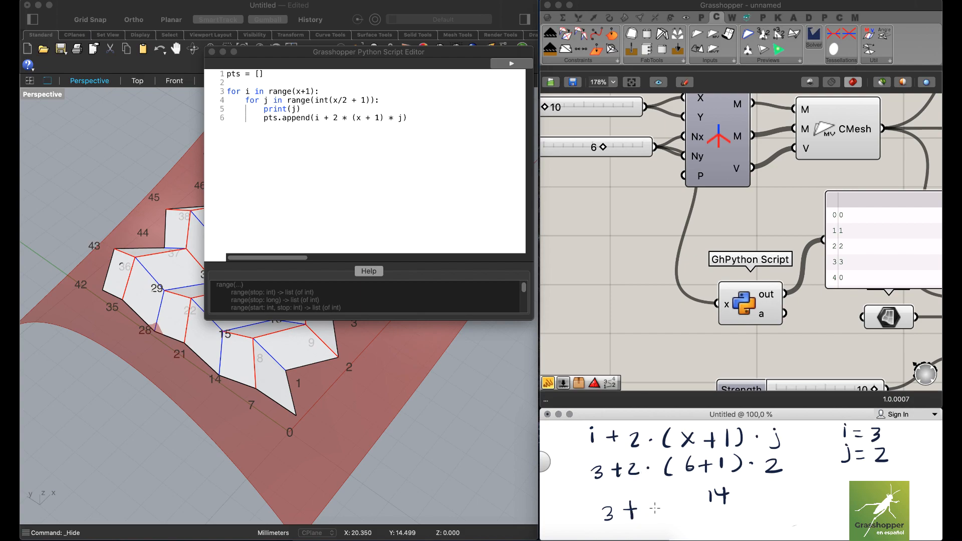
pyautogui.moveTo(655, 510); pyautogui.dragTo(682, 516)
pyautogui.moveTo(653, 529)
pyautogui.mouseDown()
pyautogui.moveTo(717, 529)
pyautogui.moveTo(710, 535)
pyautogui.mouseUp()
pyautogui.moveTo(726, 522); pyautogui.dragTo(727, 536)
# Locate vertex 31 on the folded mesh to check the hand-calculated index.
pyautogui.moveTo(390, 54); pyautogui.dragTo(702, 89)
pyautogui.click(348, 171)
pyautogui.moveTo(348, 172); pyautogui.dragTo(304, 185, button='right')
pyautogui.scroll(6, 228, 244)
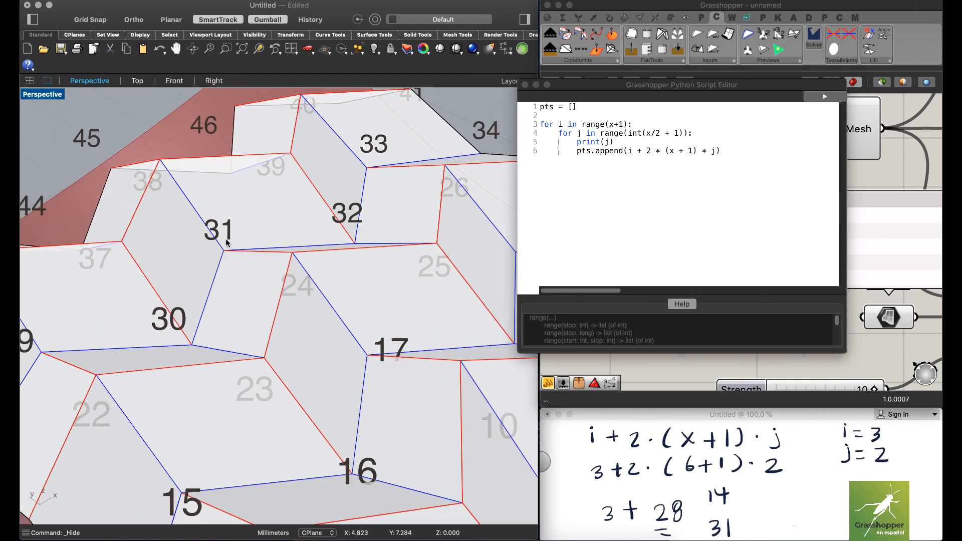
pyautogui.scroll(-5, 215, 248)
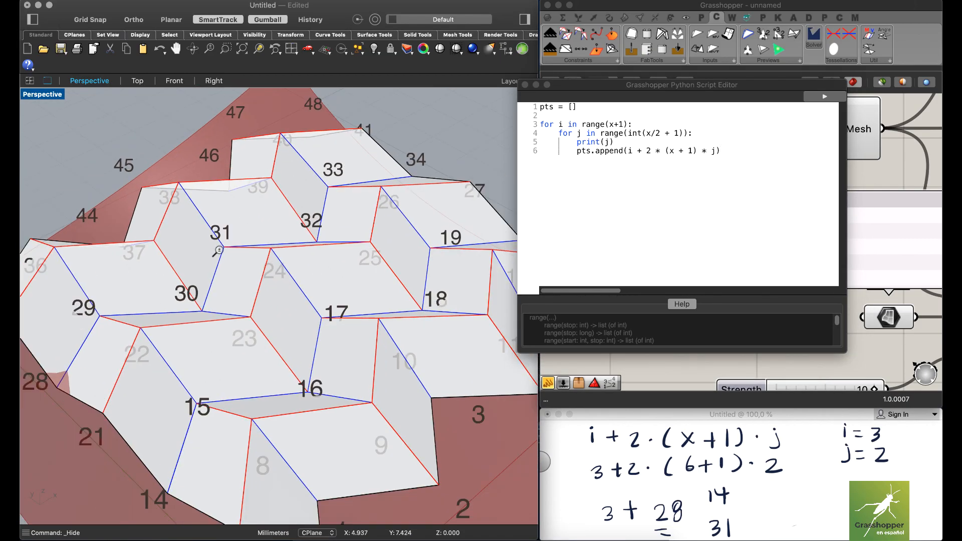
pyautogui.moveTo(216, 254); pyautogui.dragTo(191, 255, button='right')
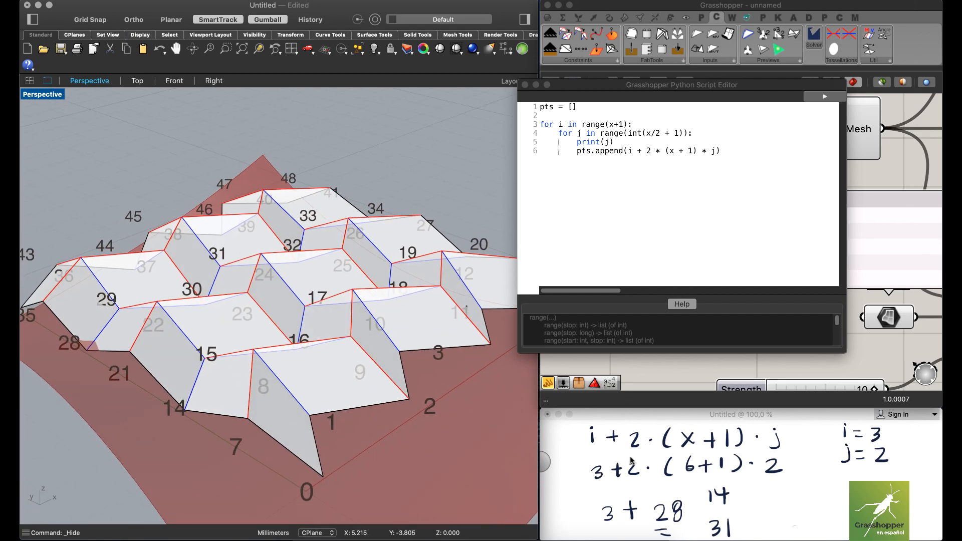
# Compare the script's loops and append formula with the numbered vertex rows on the mesh, and close the script editor.
pyautogui.click(757, 496)
pyautogui.moveTo(724, 88); pyautogui.dragTo(466, 83)
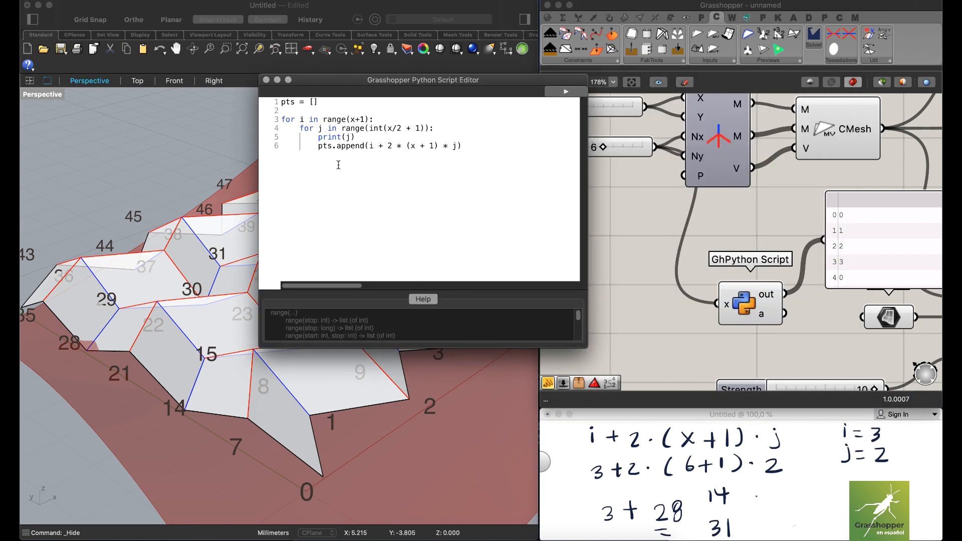
pyautogui.moveTo(266, 84); pyautogui.dragTo(437, 79)
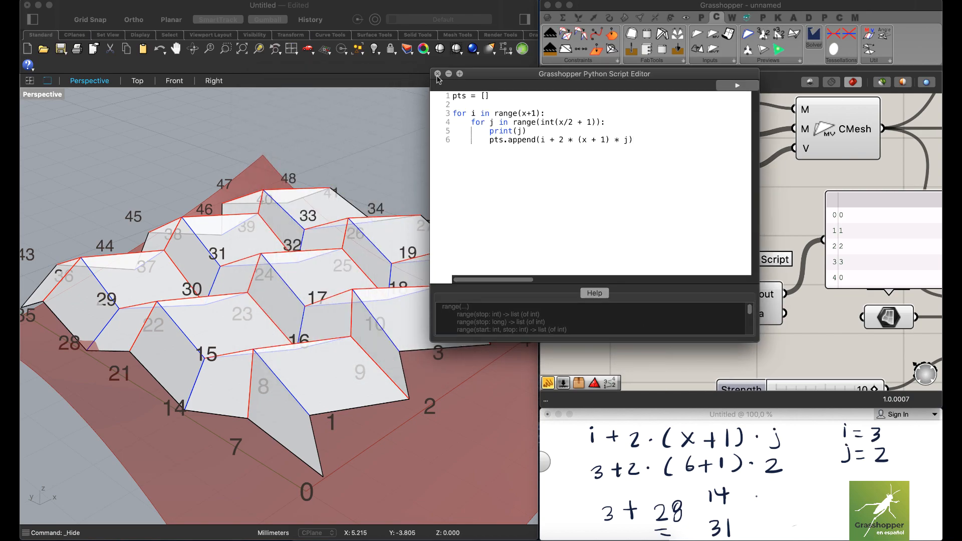
pyautogui.moveTo(180, 242); pyautogui.dragTo(182, 256, button='right')
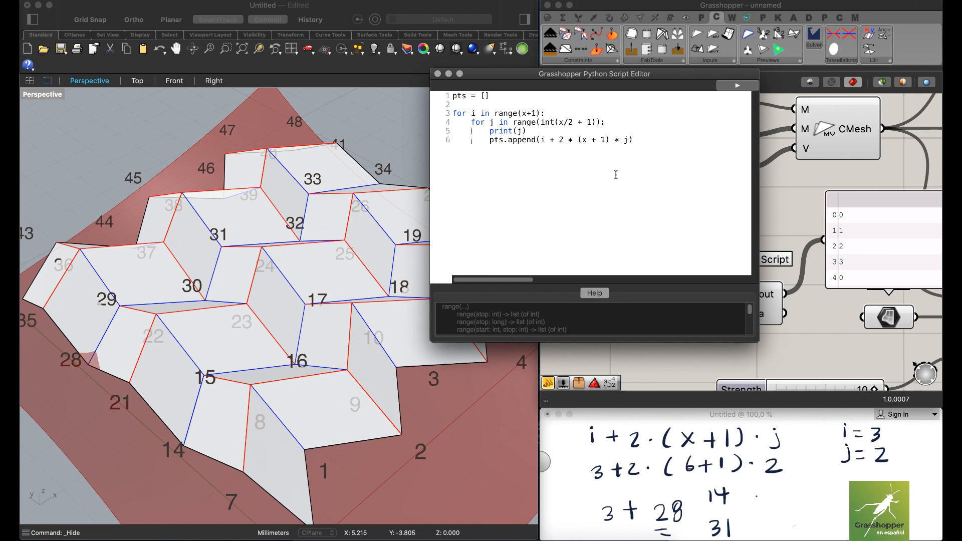
pyautogui.moveTo(663, 80); pyautogui.dragTo(451, 79)
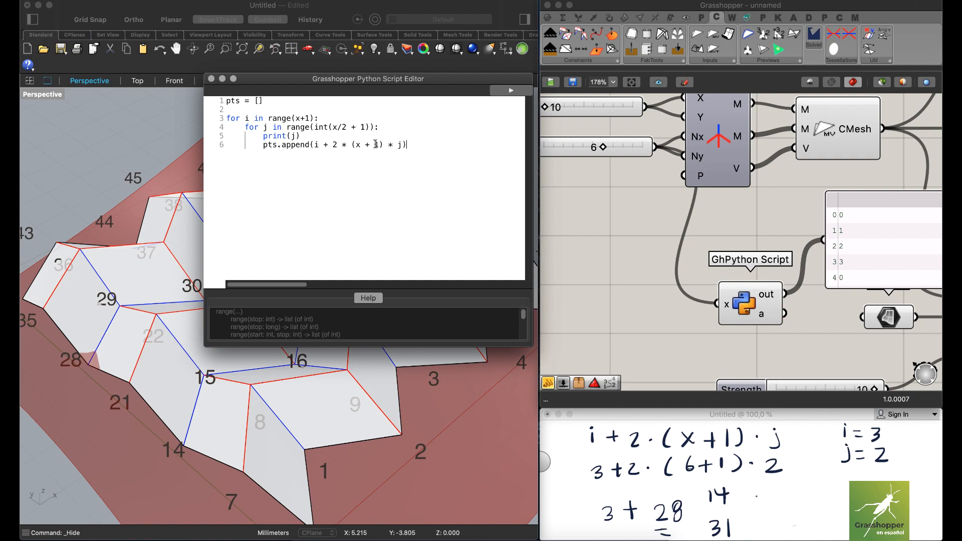
pyautogui.moveTo(363, 81); pyautogui.dragTo(584, 161)
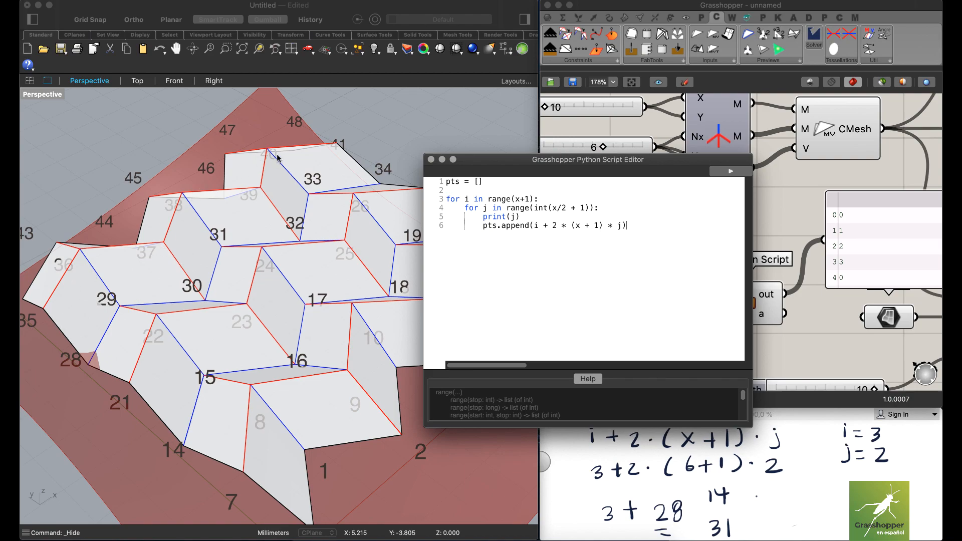
pyautogui.moveTo(607, 163); pyautogui.dragTo(364, 135)
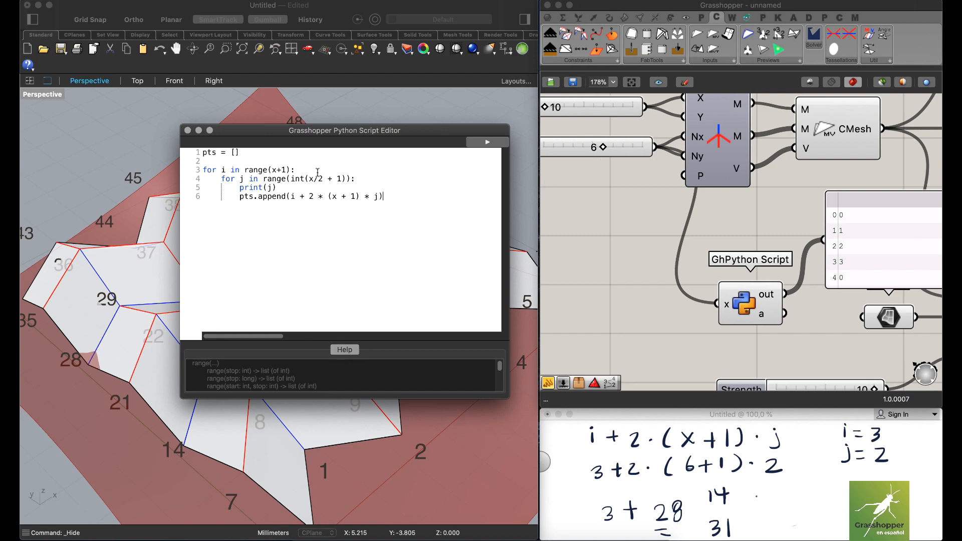
pyautogui.click(188, 131)
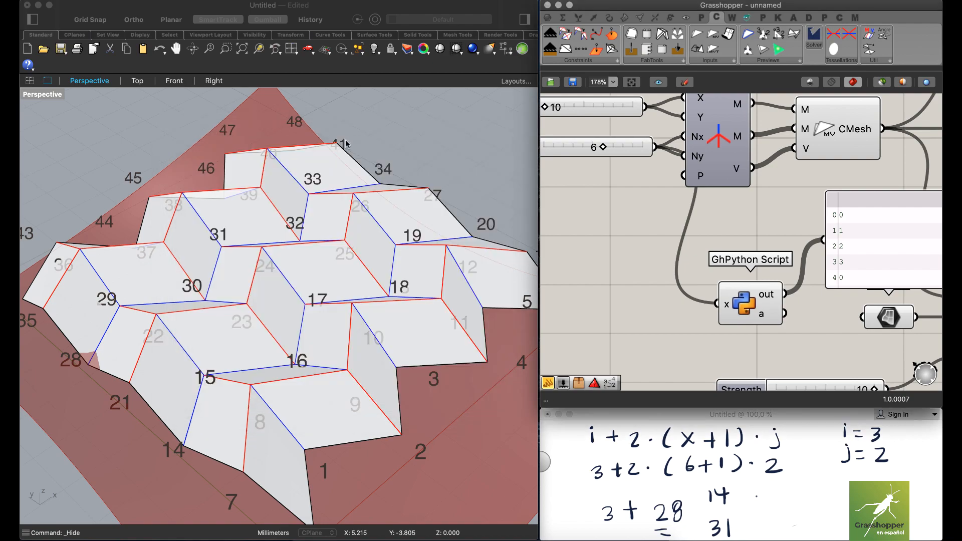
# Reopen the GhPython script, add blank lines after the loops, and rename the component's output "a" to "puntos".
pyautogui.doubleClick(754, 308)
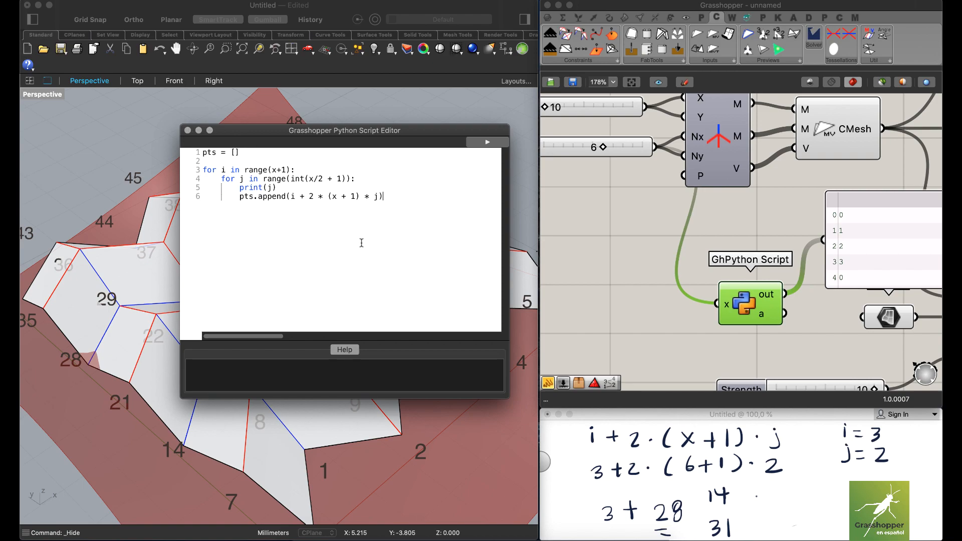
pyautogui.press('shift+super+Left')
pyautogui.press('BackSpace')
pyautogui.click(766, 323)
pyautogui.rightClick(762, 320)
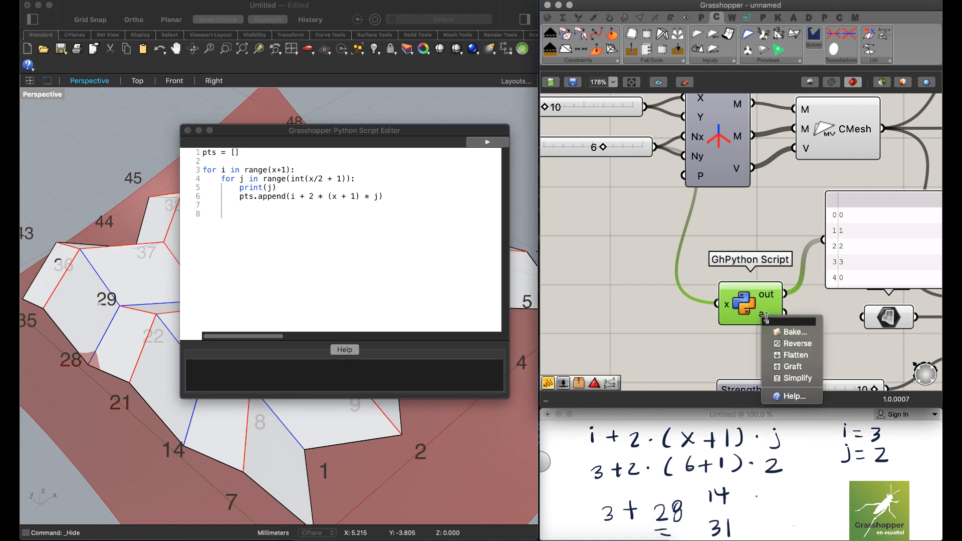
pyautogui.write('puntos')
pyautogui.press('Return')
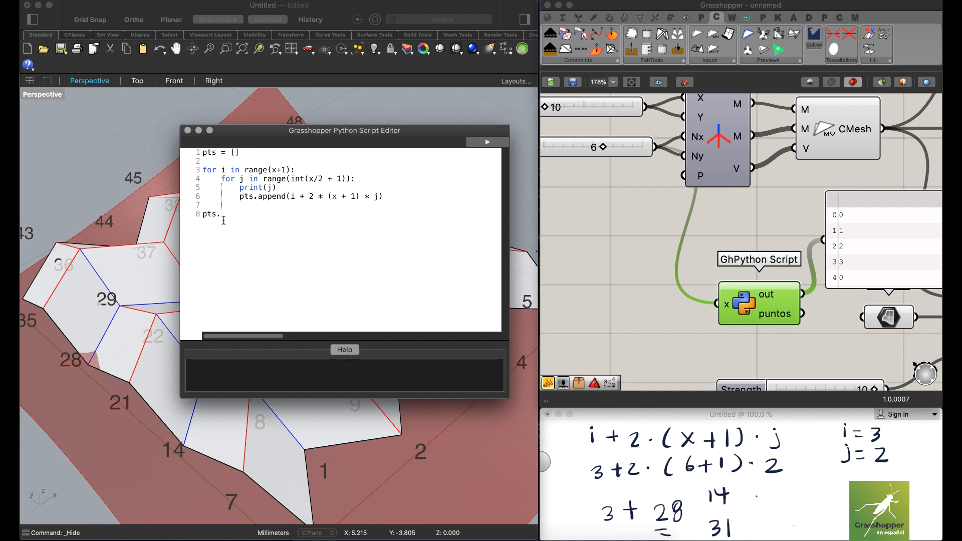
# Write the unindented lines "pts.sort()" and "puntos = pts" below the loops.
pyautogui.write('so')
pyautogui.write('ntos = pts')
# Connect the puntos output to the panel in place of the out wire and enlarge the panel to show more indices.
pyautogui.moveTo(665, 233); pyautogui.dragTo(612, 223, button='right')
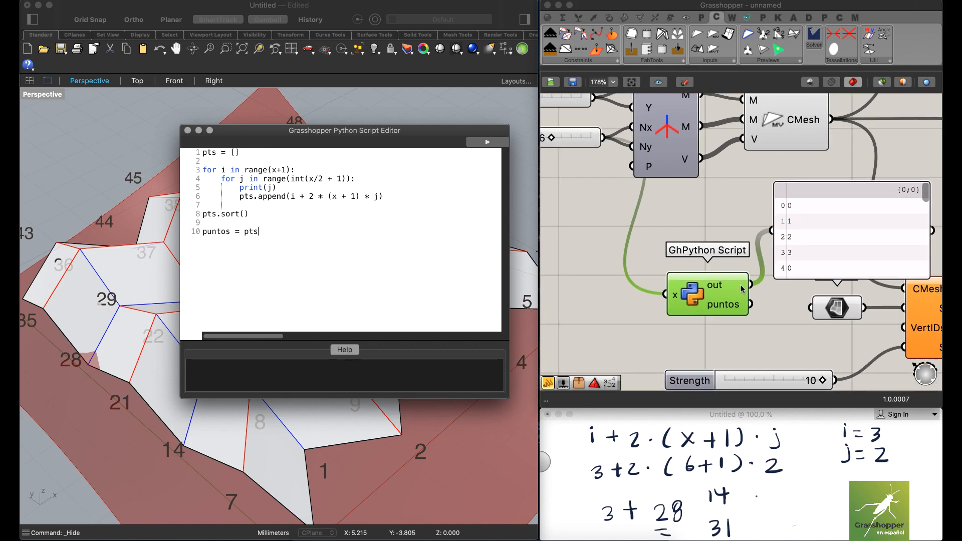
pyautogui.moveTo(752, 304); pyautogui.dragTo(771, 232)
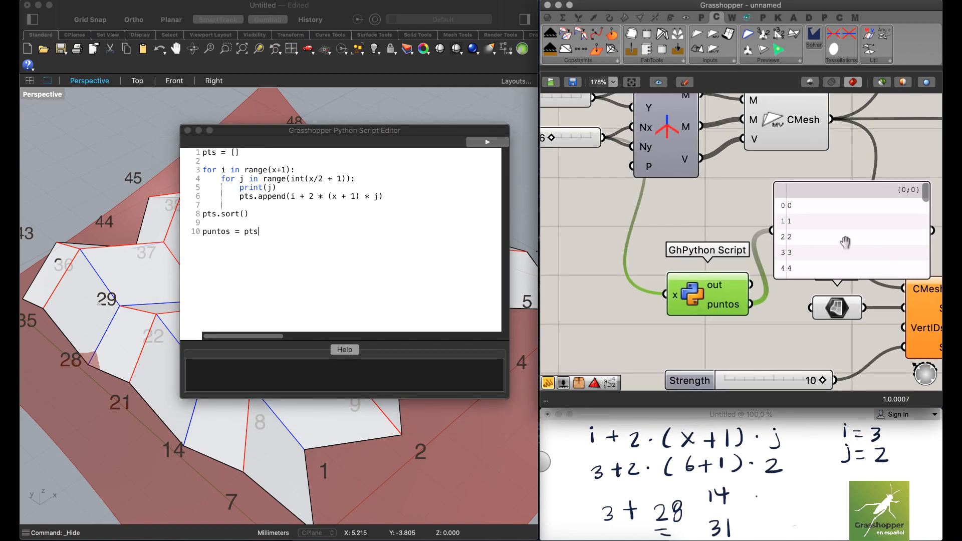
pyautogui.moveTo(842, 241); pyautogui.dragTo(799, 222, button='right')
pyautogui.moveTo(885, 266); pyautogui.dragTo(911, 325)
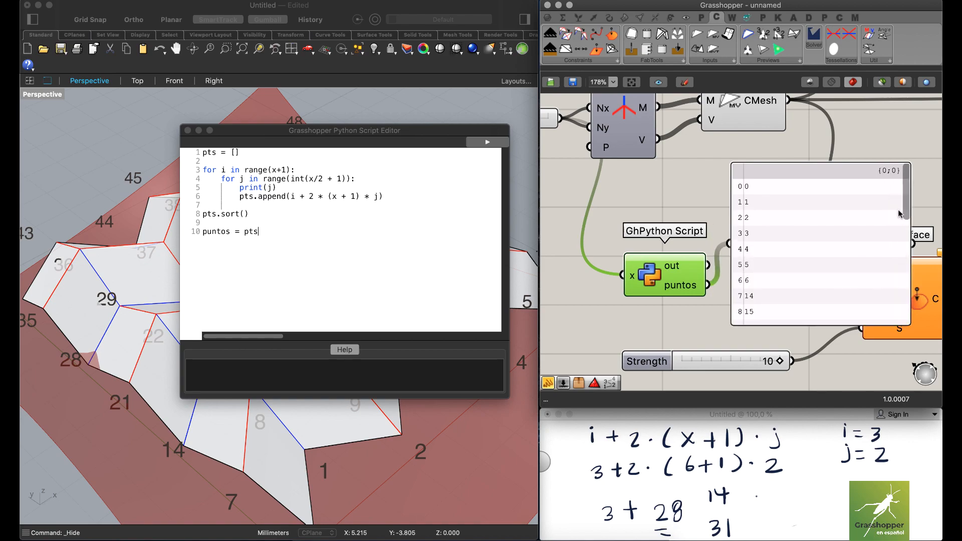
# Close the script editor and compare the full index list in the panel with the numbered vertices on the mesh.
pyautogui.scroll(-2, 907, 213)
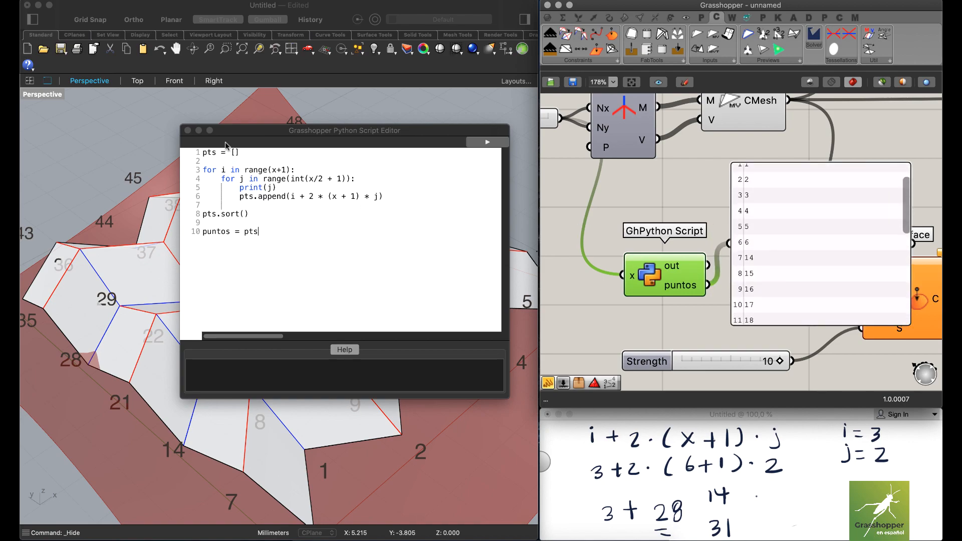
pyautogui.click(189, 131)
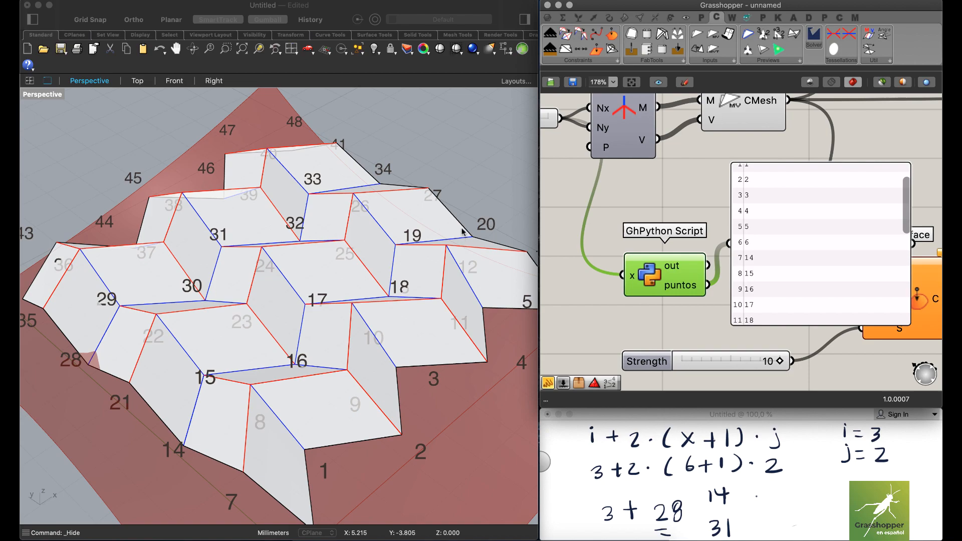
pyautogui.scroll(-3, 458, 233)
pyautogui.keyDown('shift'); pyautogui.moveTo(426, 237); pyautogui.dragTo(346, 226, button='right'); pyautogui.keyUp('shift')
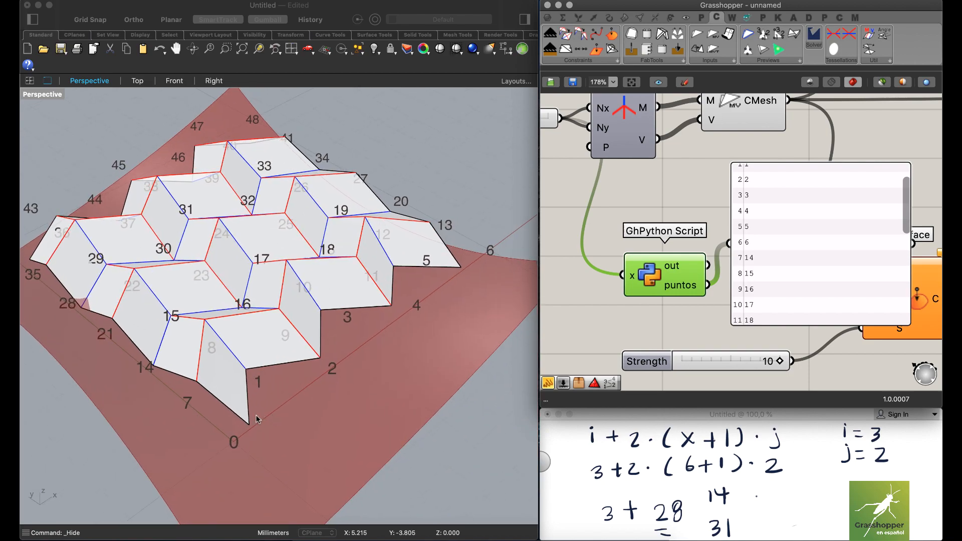
pyautogui.click(758, 242)
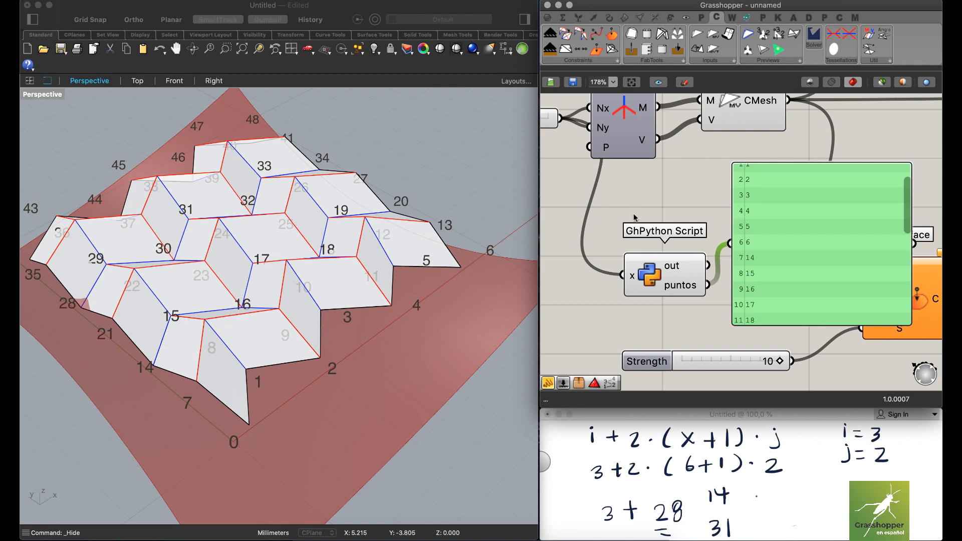
pyautogui.scroll(-3, 766, 279)
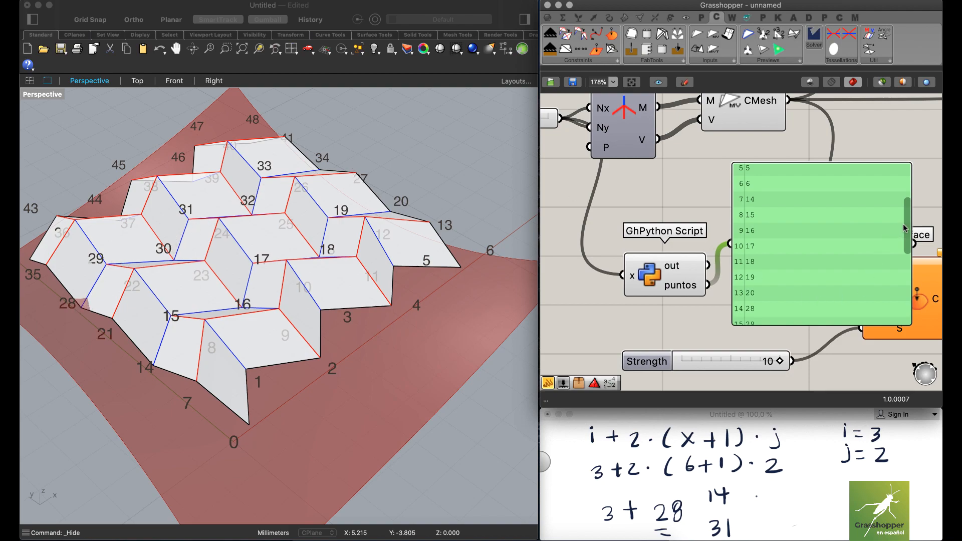
pyautogui.moveTo(909, 252); pyautogui.dragTo(907, 306)
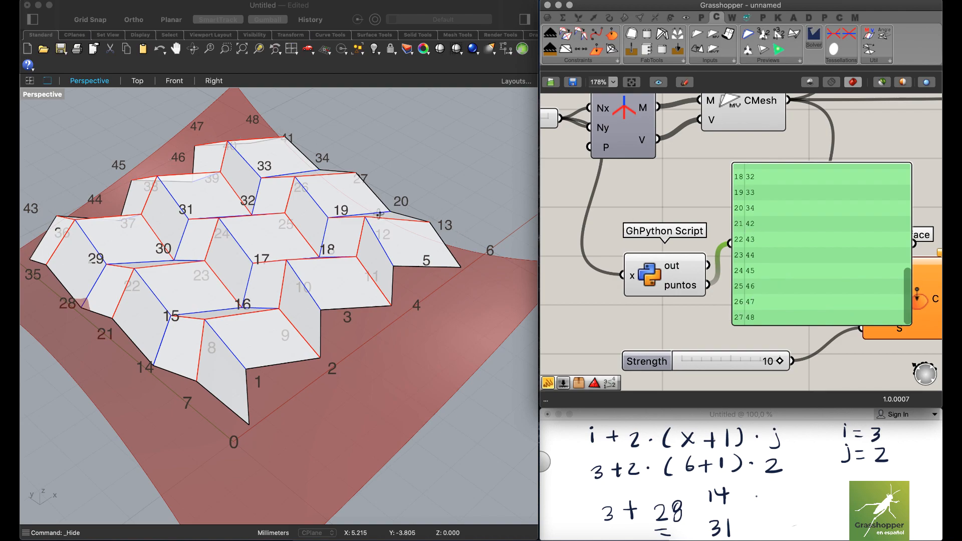
pyautogui.moveTo(822, 241); pyautogui.dragTo(750, 235, button='right')
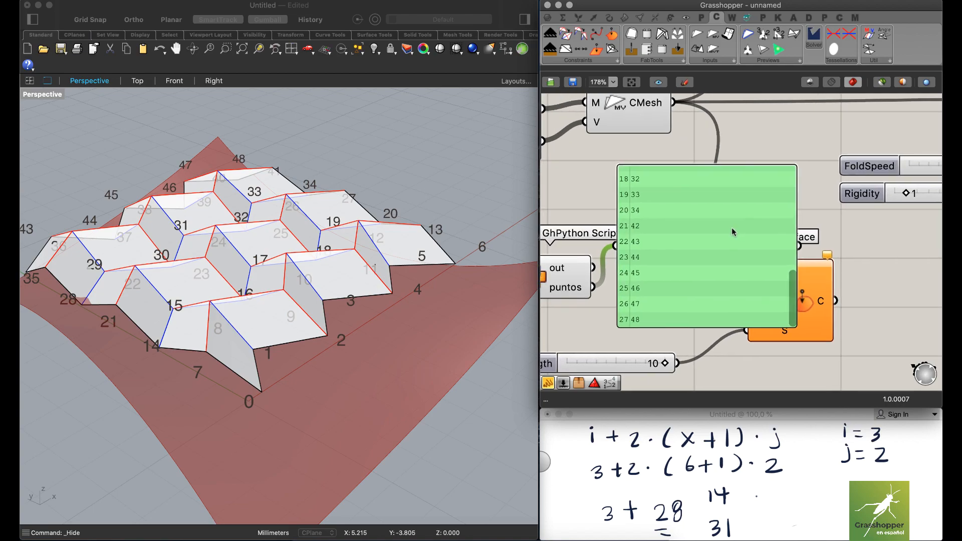
# Delete the index panel and connect the script's puntos output to the VertIDs input of OnSurface.
pyautogui.press('Delete')
pyautogui.moveTo(692, 226); pyautogui.dragTo(732, 204, button='right')
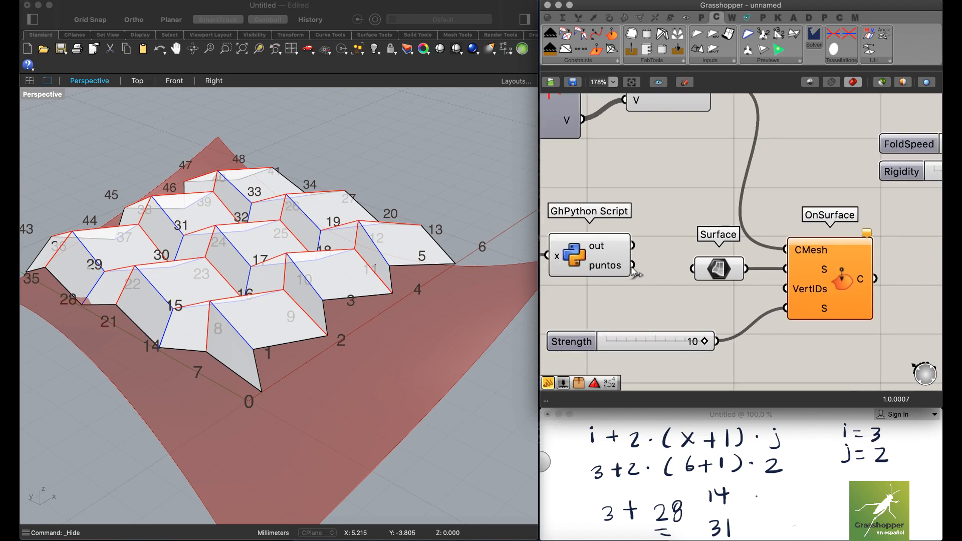
pyautogui.moveTo(710, 309); pyautogui.dragTo(786, 288)
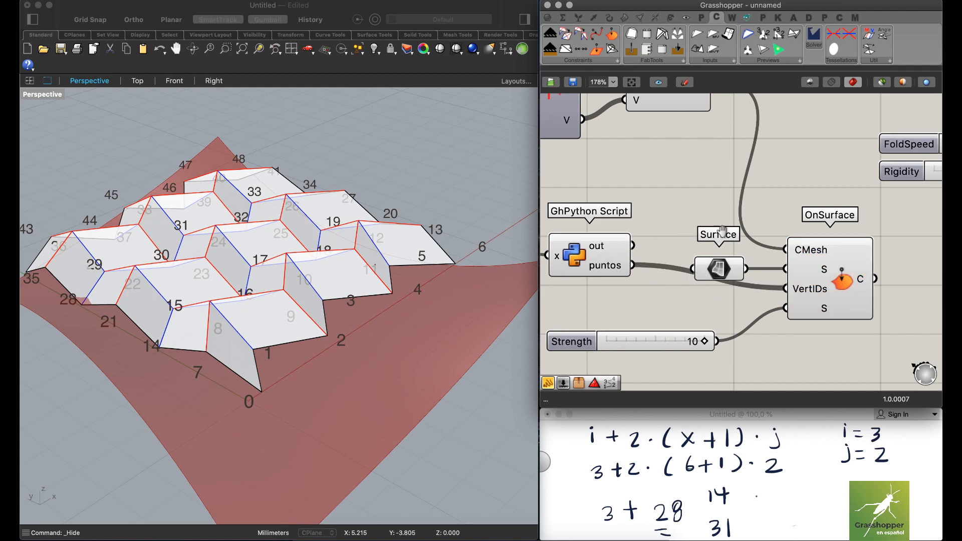
# Remove the unused out output from the GhPython Script component.
pyautogui.moveTo(580, 253); pyautogui.dragTo(638, 248, button='right')
pyautogui.scroll(5, 637, 248)
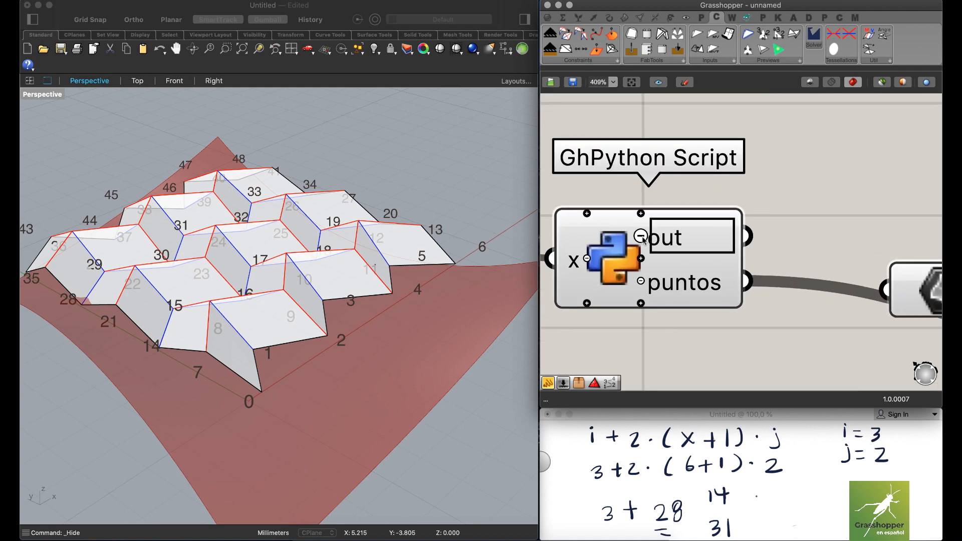
pyautogui.click(643, 237)
pyautogui.scroll(-5, 674, 238)
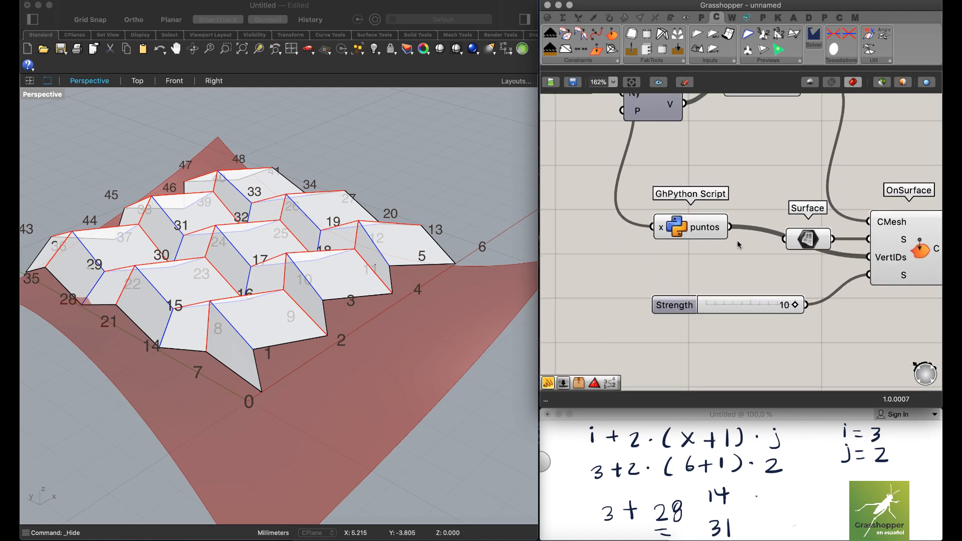
# Move the GhPython Script component between the Surface parameter and the Strength slider, beside OnSurface.
pyautogui.moveTo(662, 279); pyautogui.dragTo(718, 322)
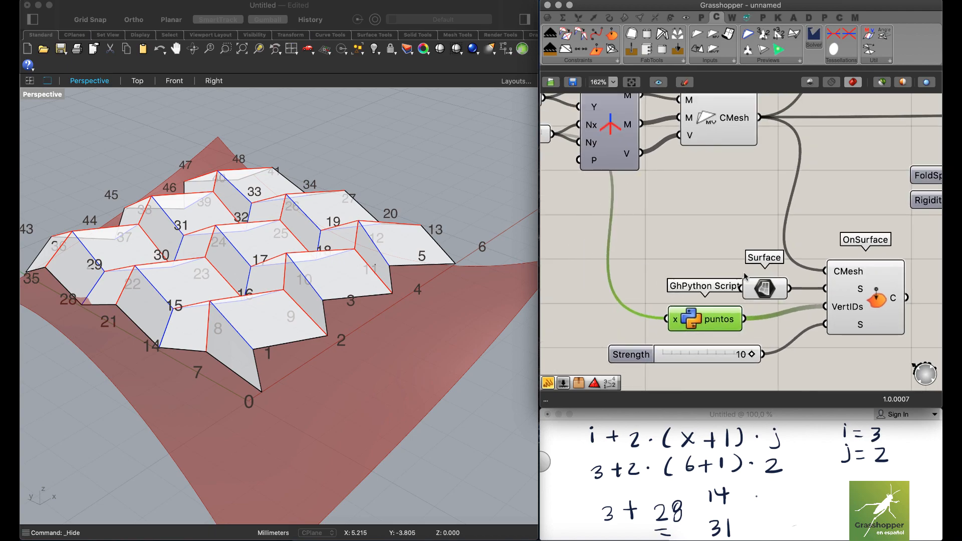
pyautogui.moveTo(781, 236); pyautogui.dragTo(692, 373)
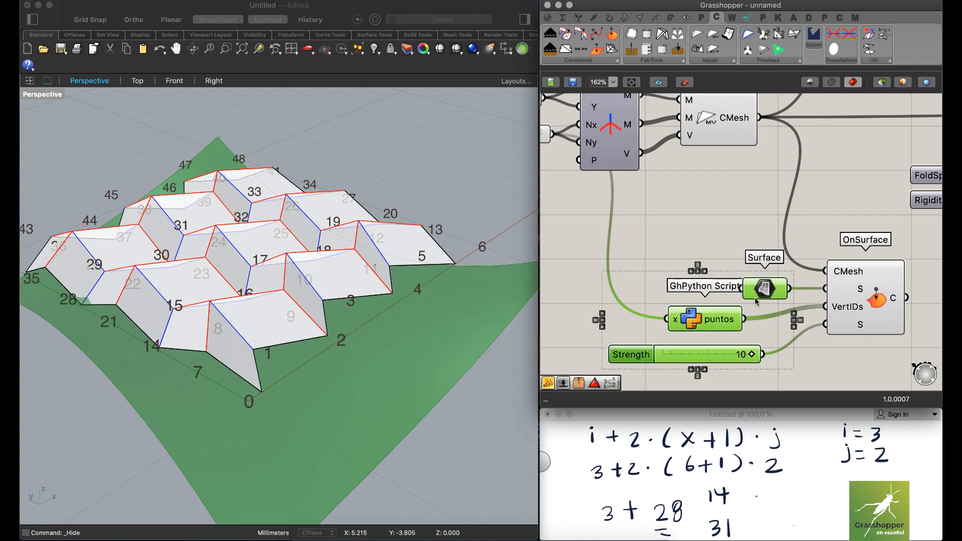
pyautogui.click(718, 261)
pyautogui.moveTo(718, 261); pyautogui.dragTo(647, 236, button='right')
pyautogui.click(791, 271)
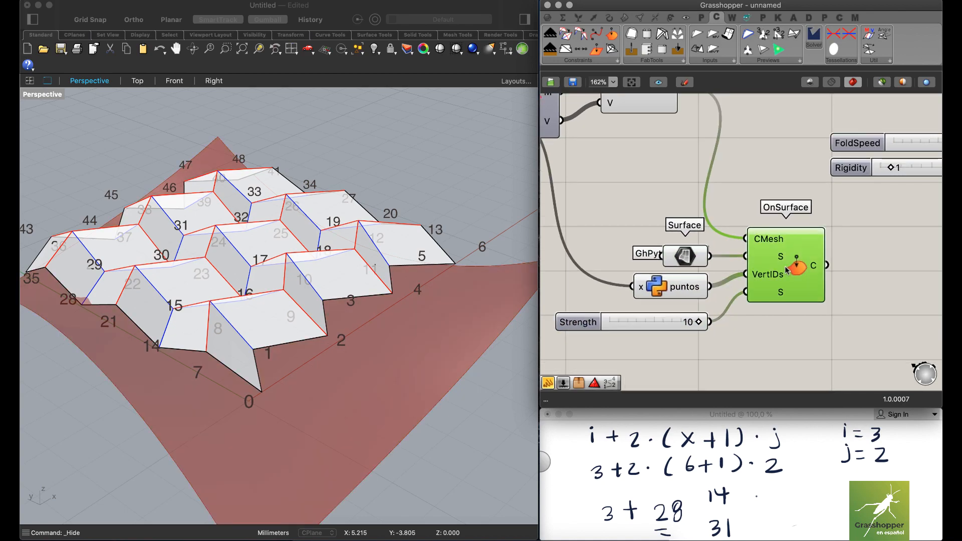
# Erase the handwritten formula notes from the sketching canvas.
pyautogui.scroll(-2, 764, 247)
pyautogui.moveTo(770, 260); pyautogui.dragTo(716, 297, button='right')
pyautogui.moveTo(269, 261); pyautogui.dragTo(262, 271, button='right')
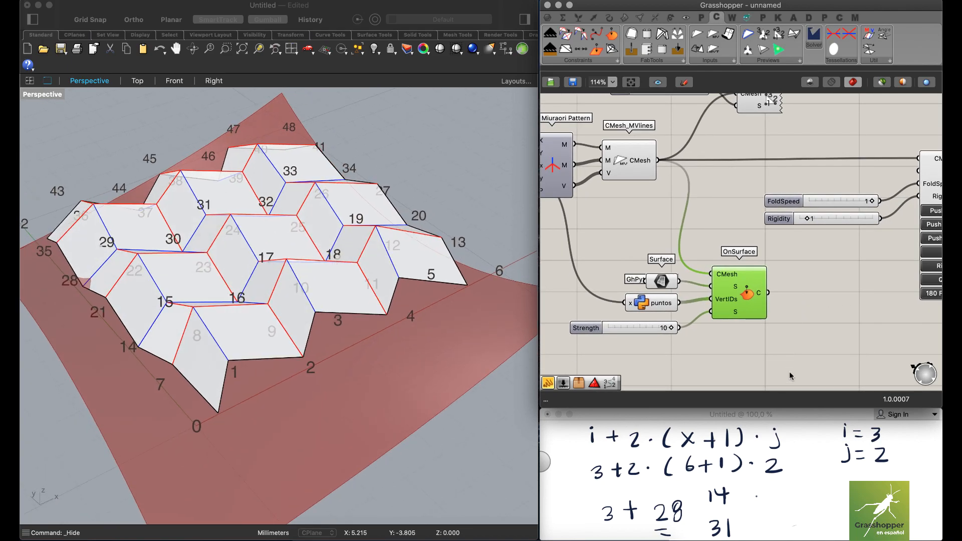
pyautogui.click(816, 481)
pyautogui.press('Delete')
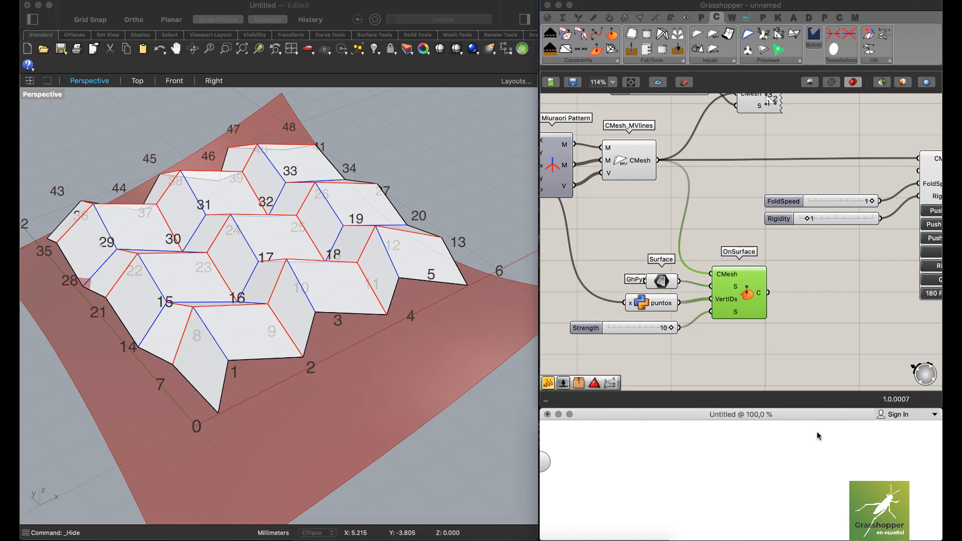
# Turn off the preview of the Preview Vertex IDs component to hide the vertex numbers on the mesh.
pyautogui.moveTo(810, 278); pyautogui.dragTo(737, 271, button='right')
pyautogui.scroll(-1, 746, 279)
pyautogui.click(715, 297)
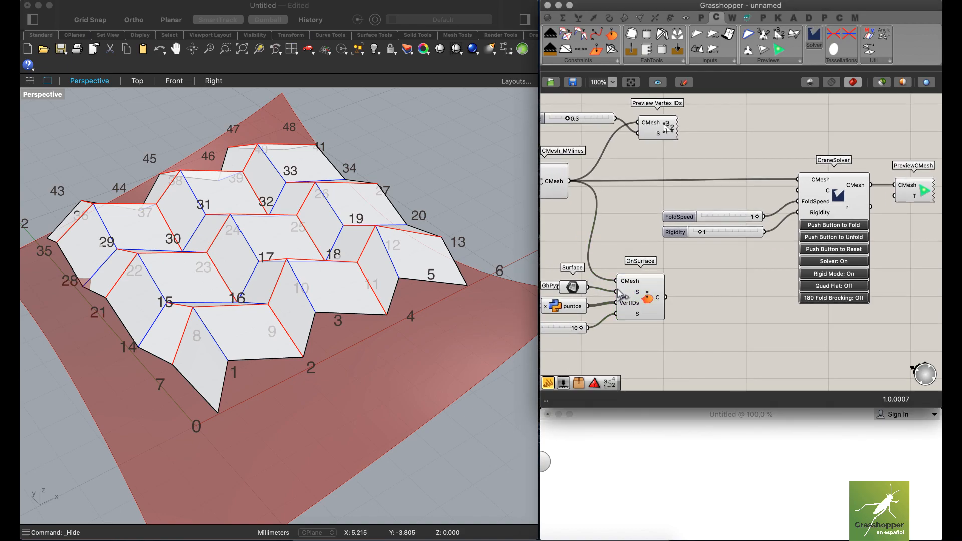
pyautogui.moveTo(665, 204); pyautogui.dragTo(690, 229, button='right')
pyautogui.click(696, 150)
pyautogui.middleClick(740, 150)
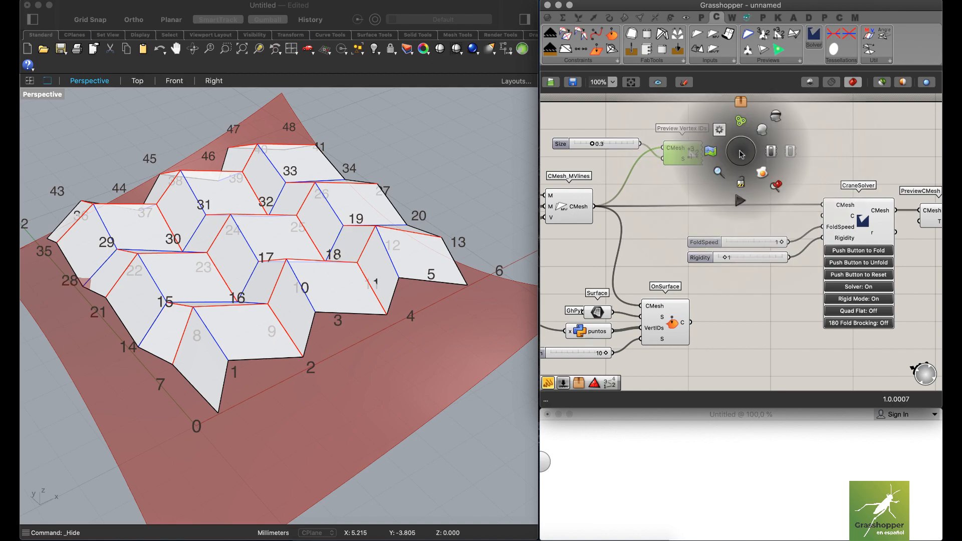
pyautogui.click(775, 121)
# Connect the C output of OnSurface to the C constraint input of CraneSolver.
pyautogui.moveTo(251, 305); pyautogui.dragTo(476, 285, button='right')
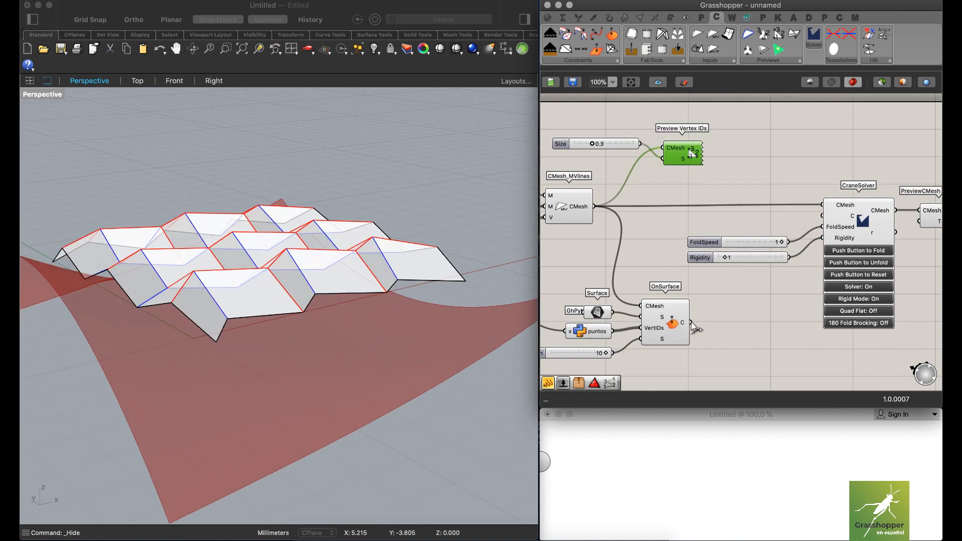
pyautogui.moveTo(692, 325); pyautogui.dragTo(821, 219)
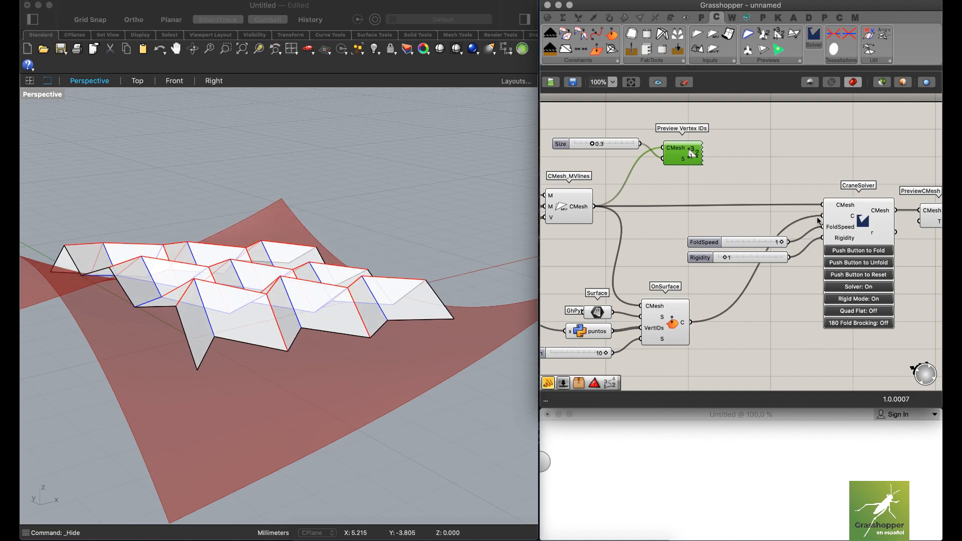
pyautogui.moveTo(333, 275)
pyautogui.mouseDown(button='right')
pyautogui.moveTo(279, 269)
pyautogui.moveTo(282, 236)
pyautogui.moveTo(301, 238)
pyautogui.moveTo(333, 267)
pyautogui.moveTo(329, 275)
pyautogui.moveTo(341, 256)
pyautogui.moveTo(326, 271)
pyautogui.mouseUp(button='right')
pyautogui.scroll(-2, 334, 260)
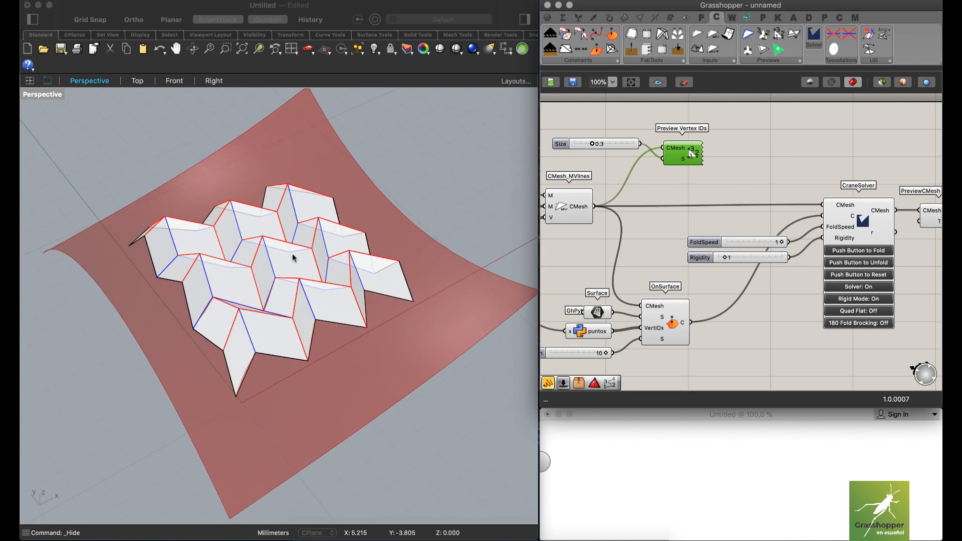
pyautogui.moveTo(289, 296); pyautogui.dragTo(296, 284, button='right')
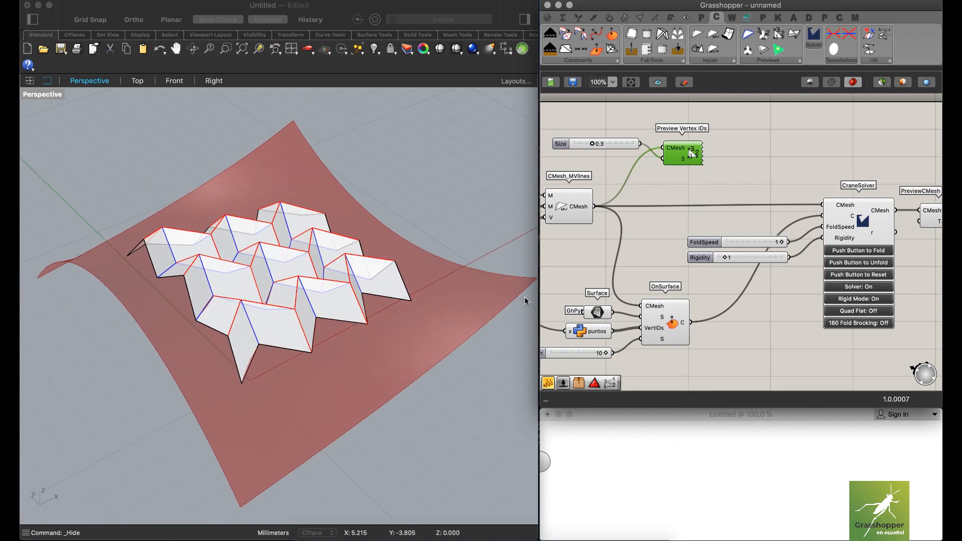
# Fold the mesh with CraneSolver, reset it, and fold it again with the surface constraint active.
pyautogui.click(849, 251)
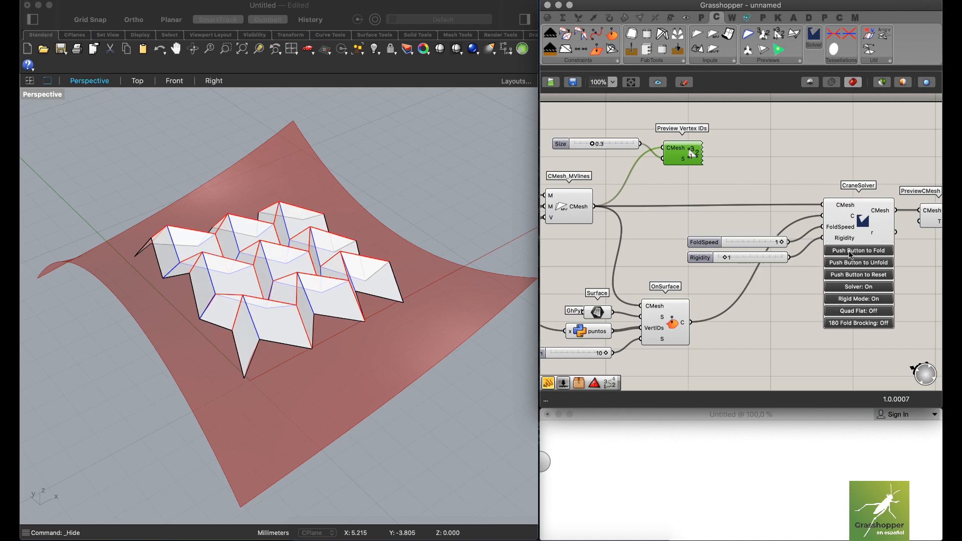
pyautogui.moveTo(259, 328); pyautogui.dragTo(260, 303, button='right')
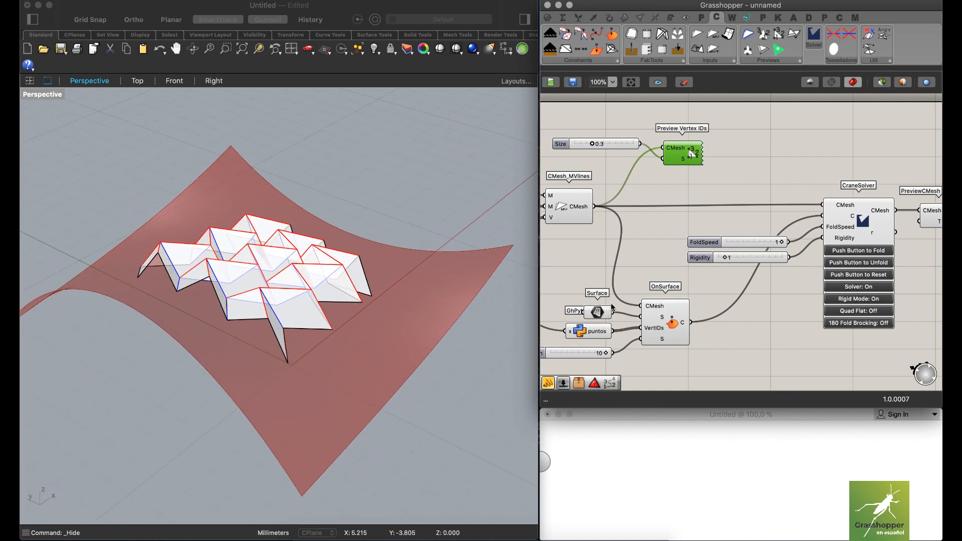
pyautogui.click(868, 265)
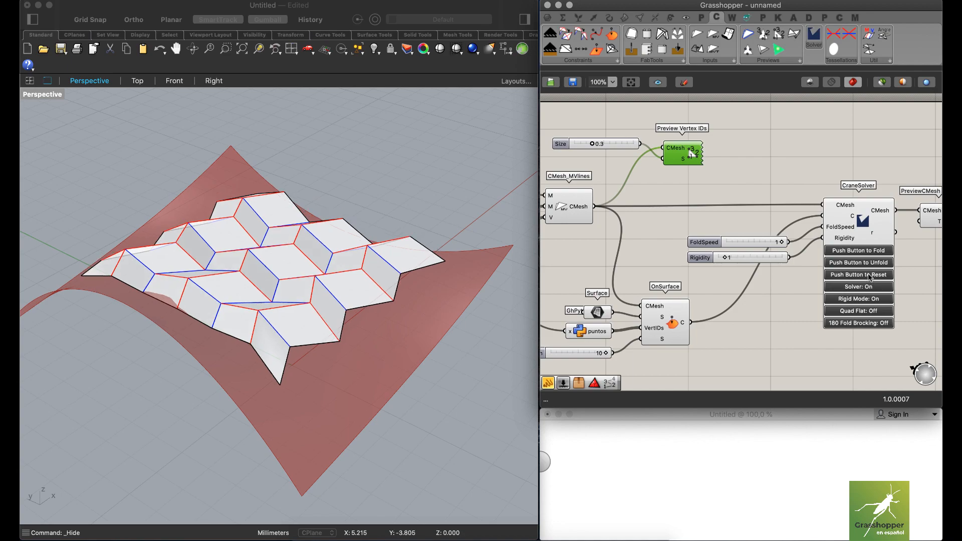
pyautogui.moveTo(306, 286); pyautogui.dragTo(288, 271, button='right')
pyautogui.click(881, 249)
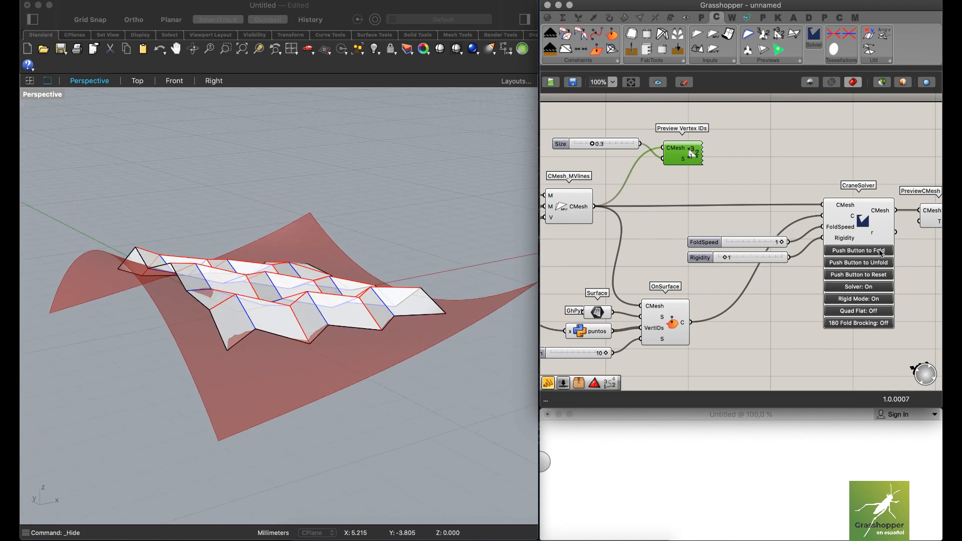
pyautogui.click(881, 252)
# Examine the folded mesh against the curved surface from several angles and review the connected definition.
pyautogui.moveTo(257, 252)
pyautogui.mouseDown(button='right')
pyautogui.moveTo(301, 262)
pyautogui.moveTo(260, 265)
pyautogui.mouseUp(button='right')
pyautogui.moveTo(761, 268); pyautogui.dragTo(777, 235, button='right')
pyautogui.moveTo(754, 294); pyautogui.dragTo(728, 274, button='right')
pyautogui.moveTo(277, 263); pyautogui.dragTo(331, 264, button='right')
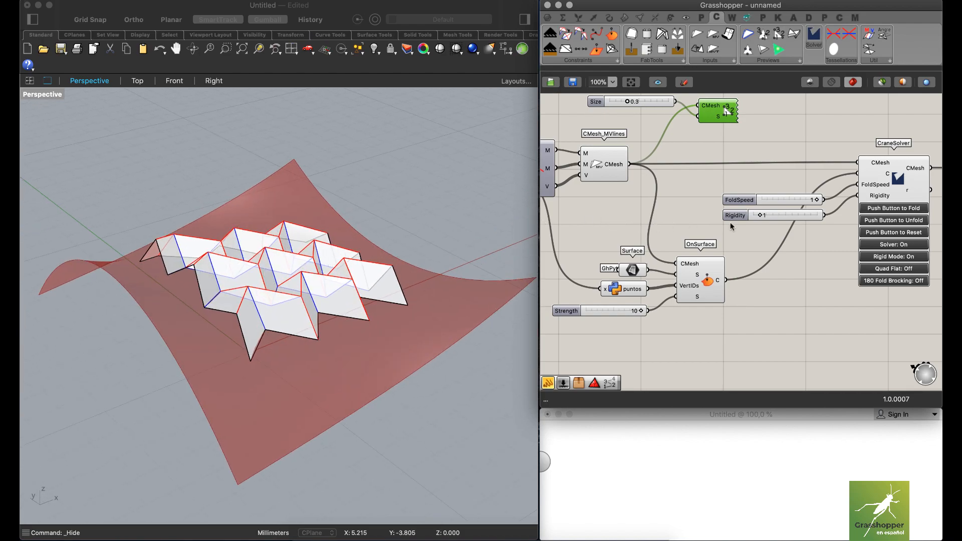
pyautogui.moveTo(714, 225); pyautogui.dragTo(876, 234, button='right')
pyautogui.moveTo(659, 200); pyautogui.dragTo(677, 212, button='right')
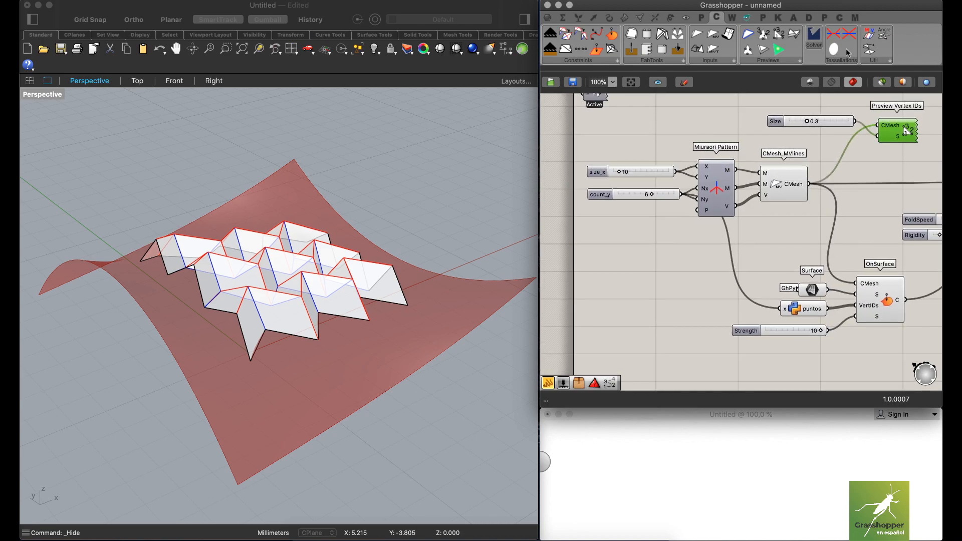
pyautogui.moveTo(760, 244); pyautogui.dragTo(644, 209, button='right')
pyautogui.moveTo(817, 220); pyautogui.dragTo(768, 224, button='right')
pyautogui.moveTo(337, 248); pyautogui.dragTo(365, 235, button='right')
pyautogui.scroll(3, 366, 242)
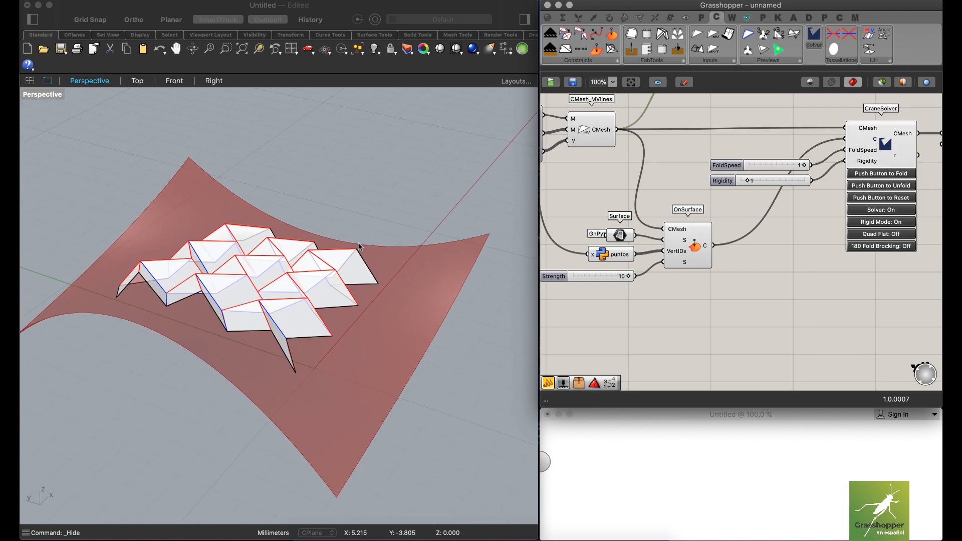
pyautogui.scroll(-4, 375, 210)
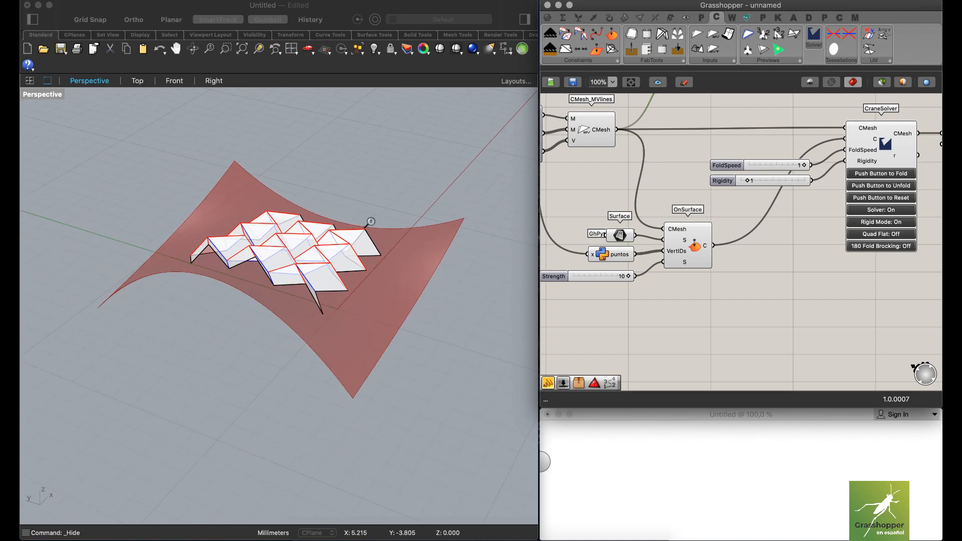
pyautogui.scroll(2, 375, 215)
pyautogui.moveTo(364, 278)
pyautogui.mouseDown(button='right')
pyautogui.moveTo(341, 281)
pyautogui.moveTo(359, 267)
pyautogui.mouseUp(button='right')
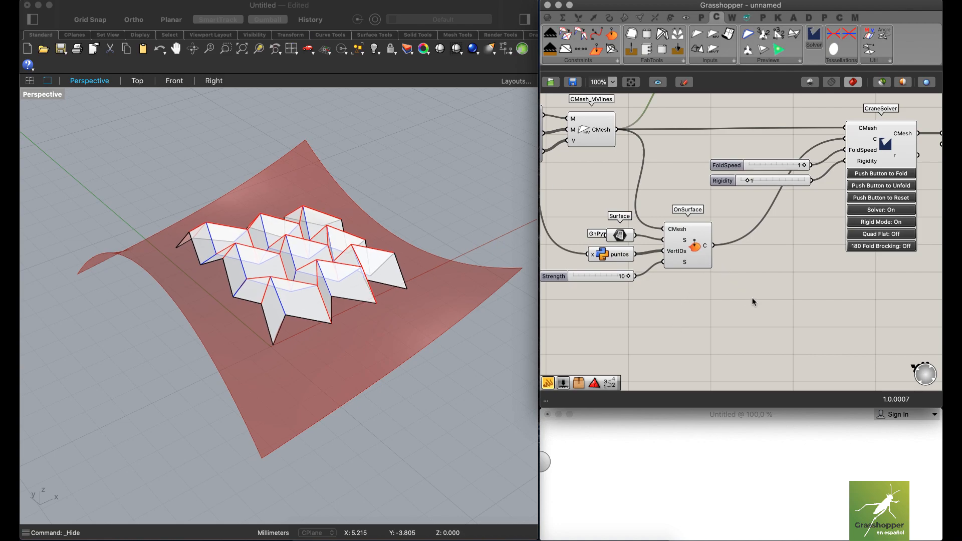
# Review the whole definition from Miuraori Pattern through OnSurface to PreviewCMesh alongside the folded result.
pyautogui.moveTo(740, 216)
pyautogui.mouseDown(button='right')
pyautogui.moveTo(756, 230)
pyautogui.moveTo(744, 210)
pyautogui.mouseUp(button='right')
pyautogui.scroll(-3, 756, 231)
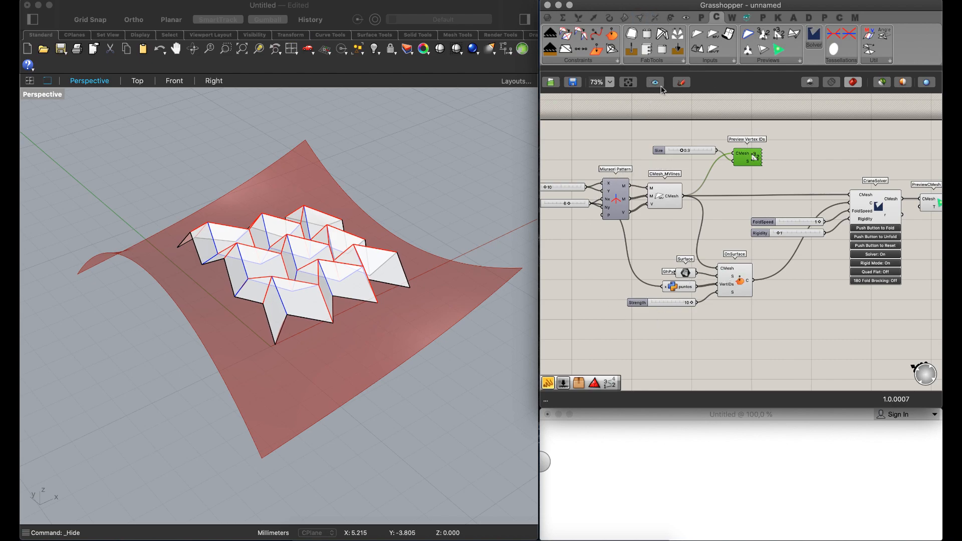
pyautogui.moveTo(820, 236); pyautogui.dragTo(730, 230, button='right')
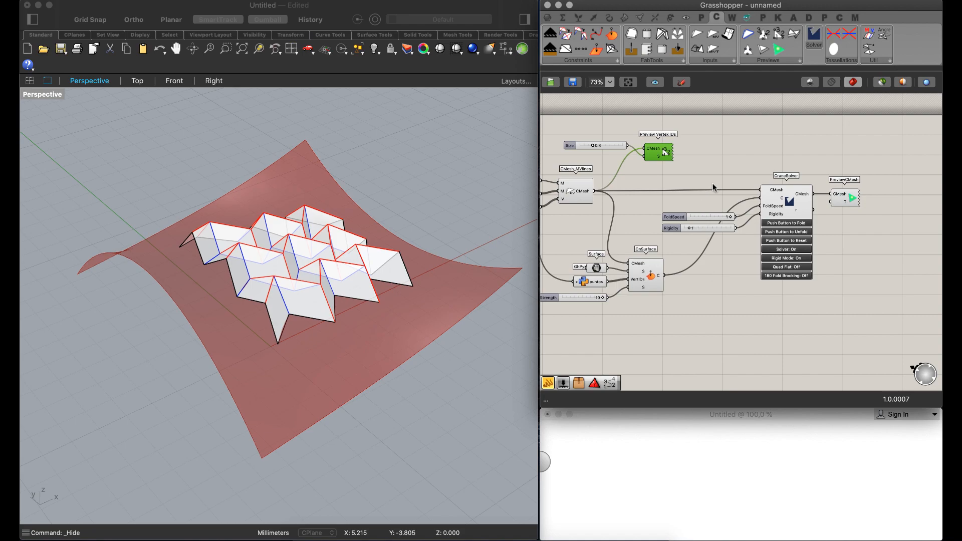
pyautogui.moveTo(751, 280); pyautogui.dragTo(796, 277, button='right')
pyautogui.moveTo(648, 253); pyautogui.dragTo(681, 255, button='right')
pyautogui.moveTo(316, 279); pyautogui.dragTo(498, 200, button='right')
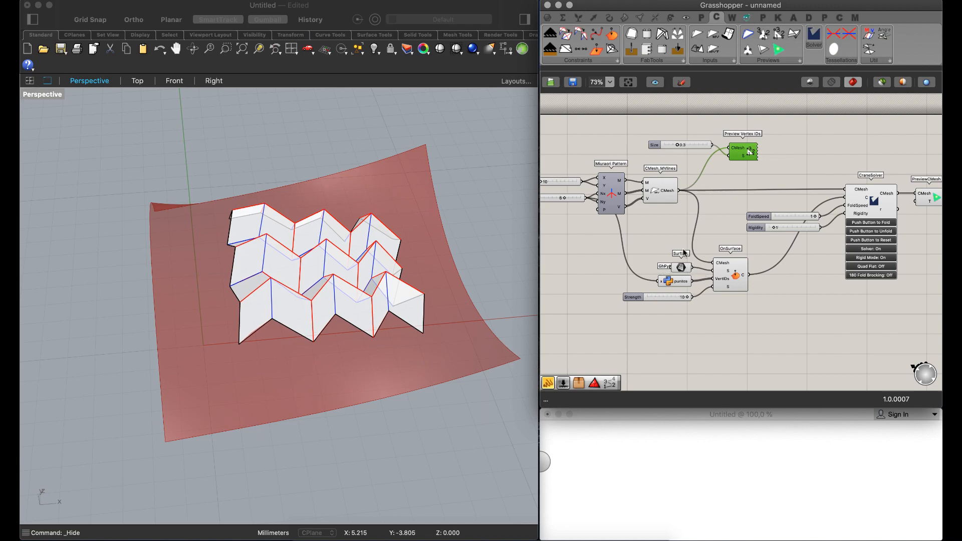
pyautogui.moveTo(660, 243); pyautogui.dragTo(720, 249, button='right')
pyautogui.moveTo(326, 277); pyautogui.dragTo(337, 296, button='right')
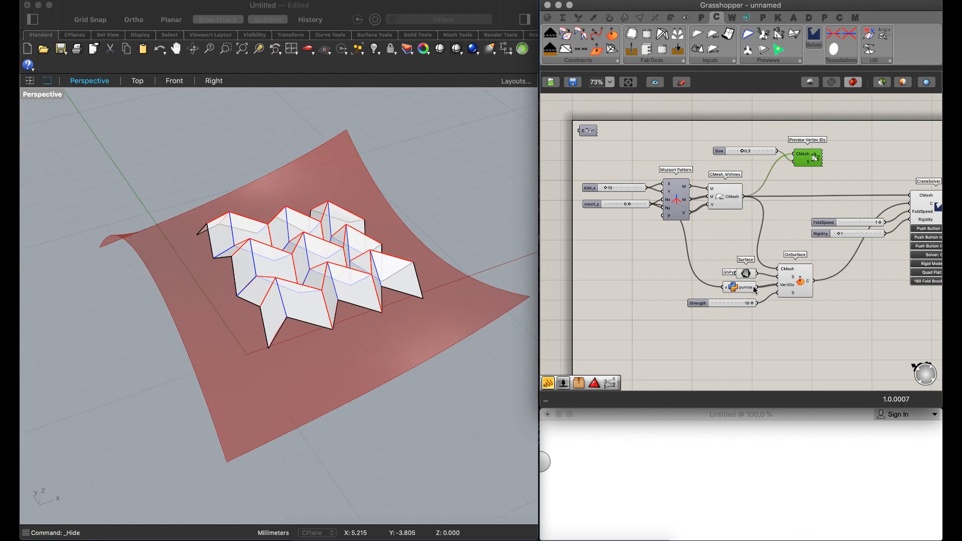
pyautogui.scroll(2, 744, 291)
pyautogui.scroll(-2, 774, 200)
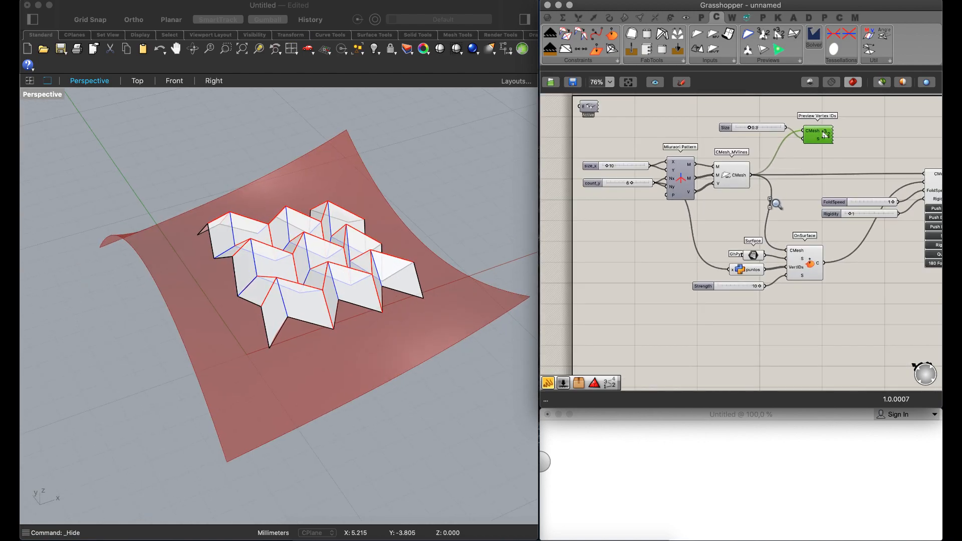
pyautogui.moveTo(811, 205); pyautogui.dragTo(767, 219, button='right')
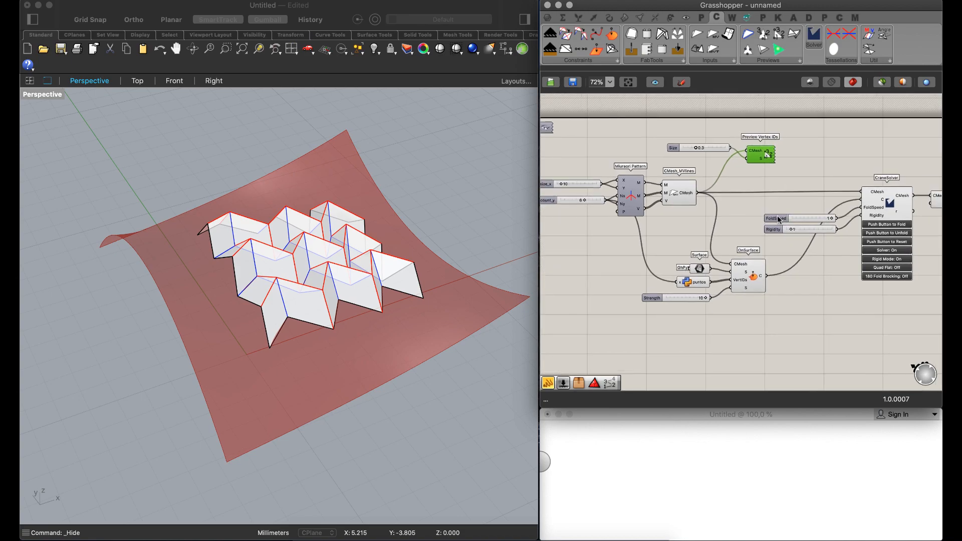
pyautogui.scroll(-2, 788, 206)
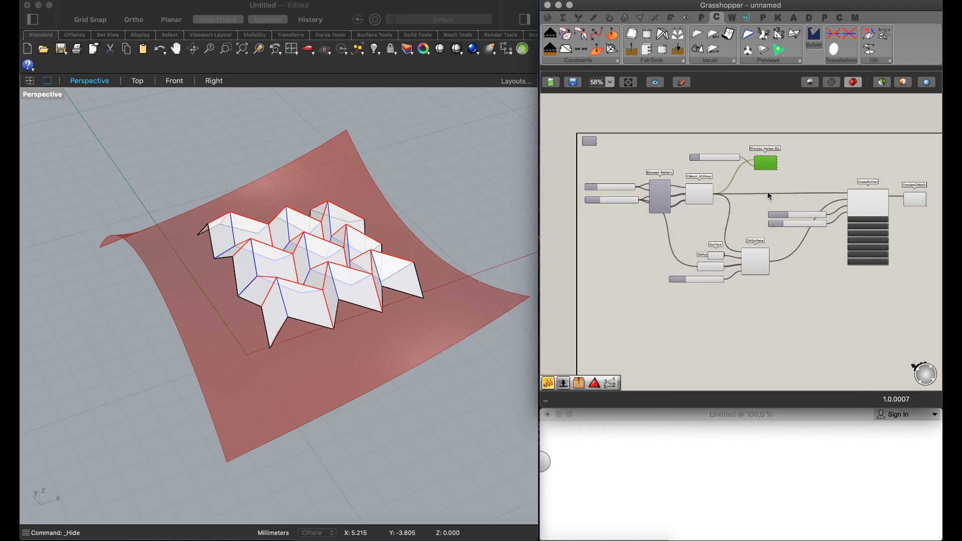
pyautogui.scroll(1, 774, 189)
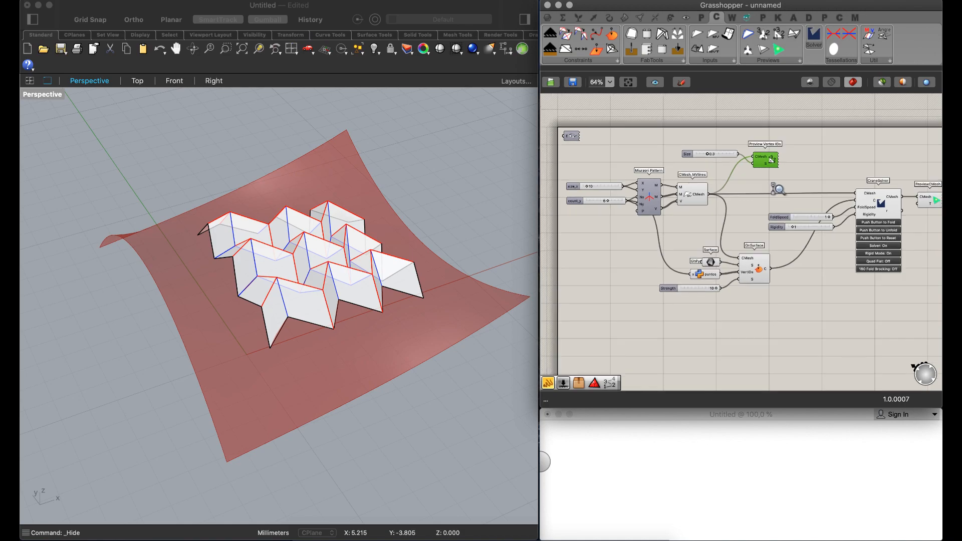
pyautogui.scroll(-1, 776, 190)
pyautogui.moveTo(774, 193)
pyautogui.mouseDown(button='right')
pyautogui.moveTo(763, 196)
pyautogui.moveTo(772, 183)
pyautogui.mouseUp(button='right')
pyautogui.scroll(2, 740, 207)
pyautogui.scroll(-1, 738, 209)
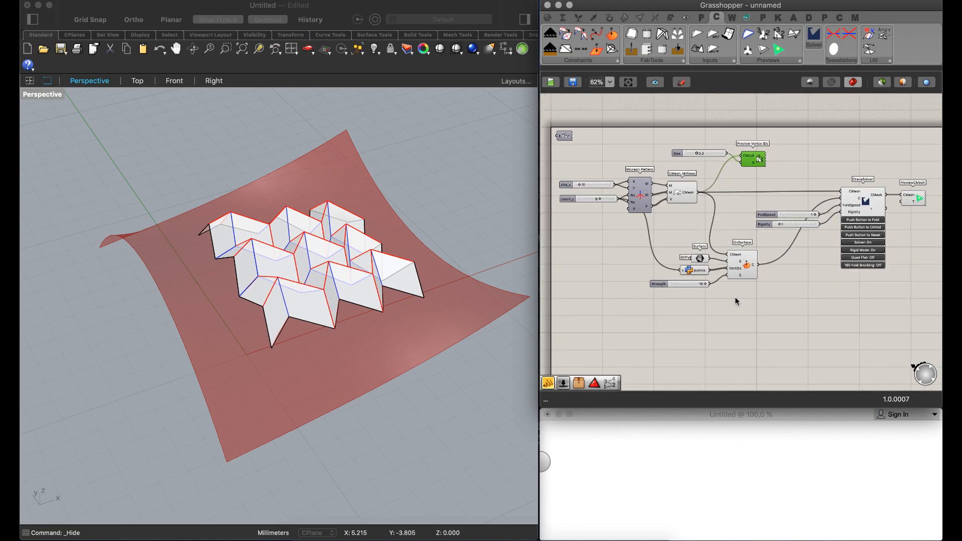